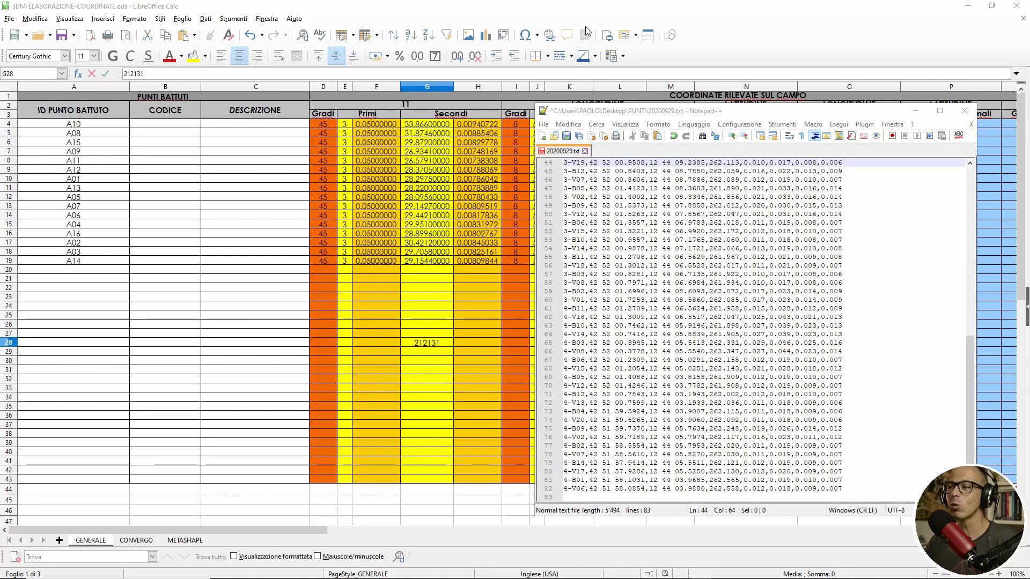
- Clear the stray 212131 value from cell G28 of the GENERALE sheet
{"action": "left_click_drag", "start_coordinate": [735, 113], "coordinate": [425, 54]}
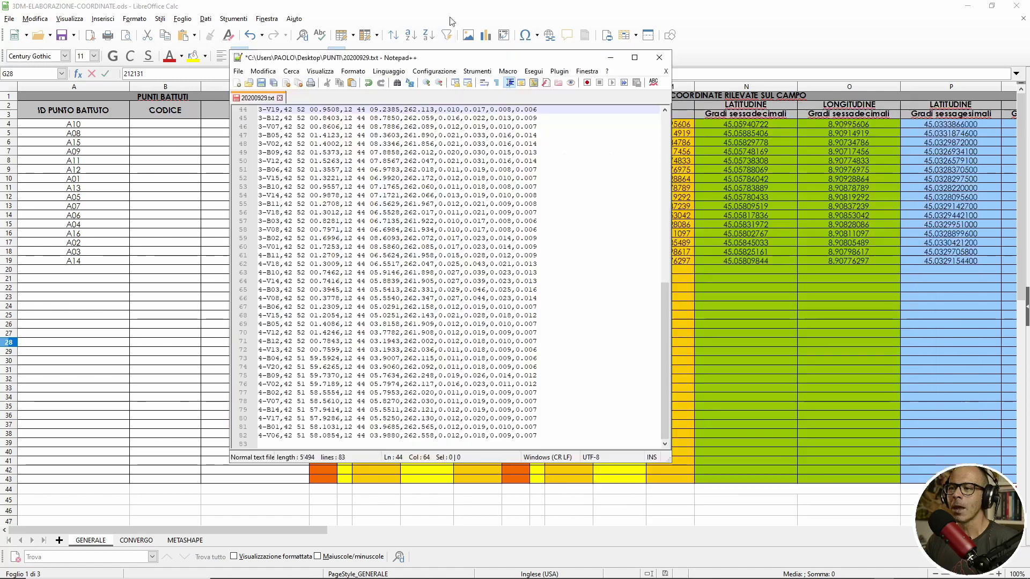
{"action": "left_click", "coordinate": [462, 11]}
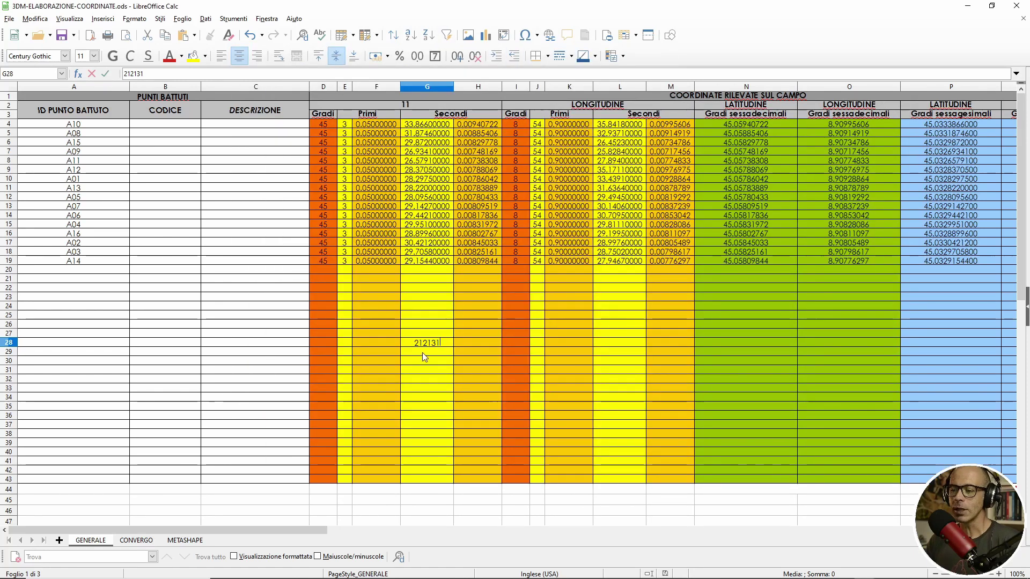
{"action": "key", "text": "BackSpace"}
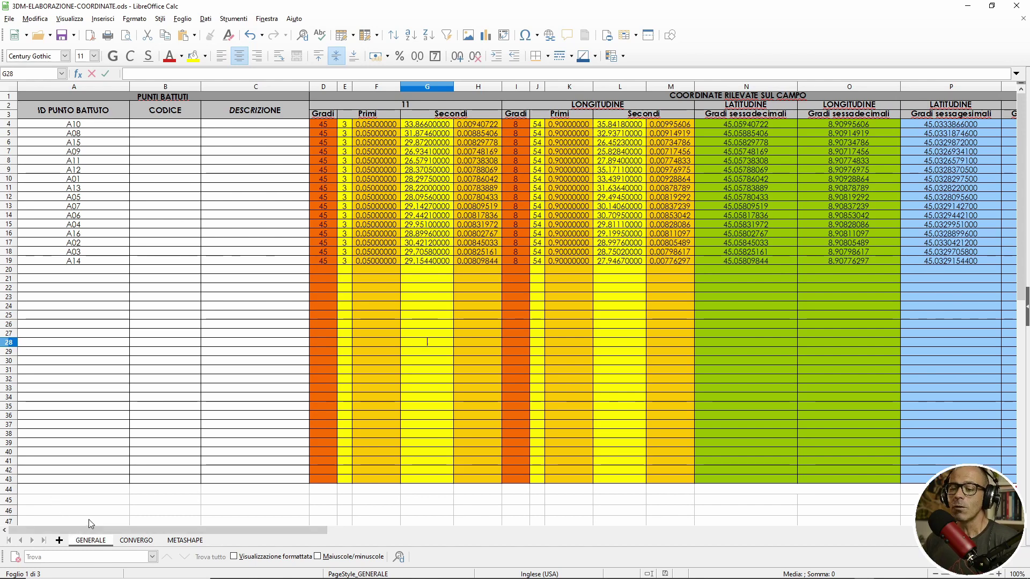
- Review the CONVERGO and METASHAPE sheets, then return to GENERALE
{"action": "left_click_drag", "start_coordinate": [89, 530], "coordinate": [492, 558]}
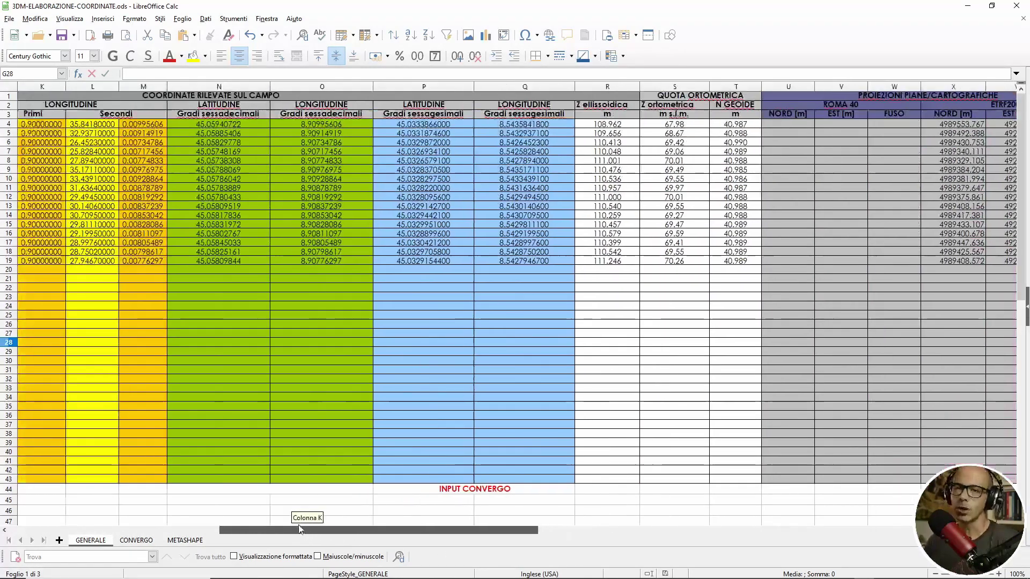
{"action": "mouse_move", "coordinate": [492, 557]}
{"action": "left_mouse_down"}
{"action": "mouse_move", "coordinate": [241, 523]}
{"action": "mouse_move", "coordinate": [134, 528]}
{"action": "left_mouse_up"}
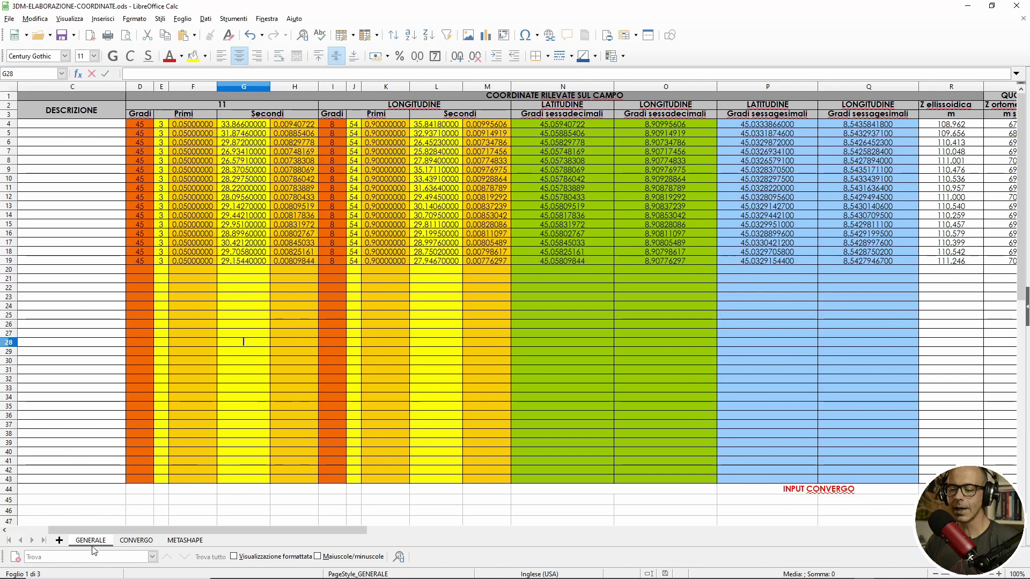
{"action": "left_click", "coordinate": [142, 541]}
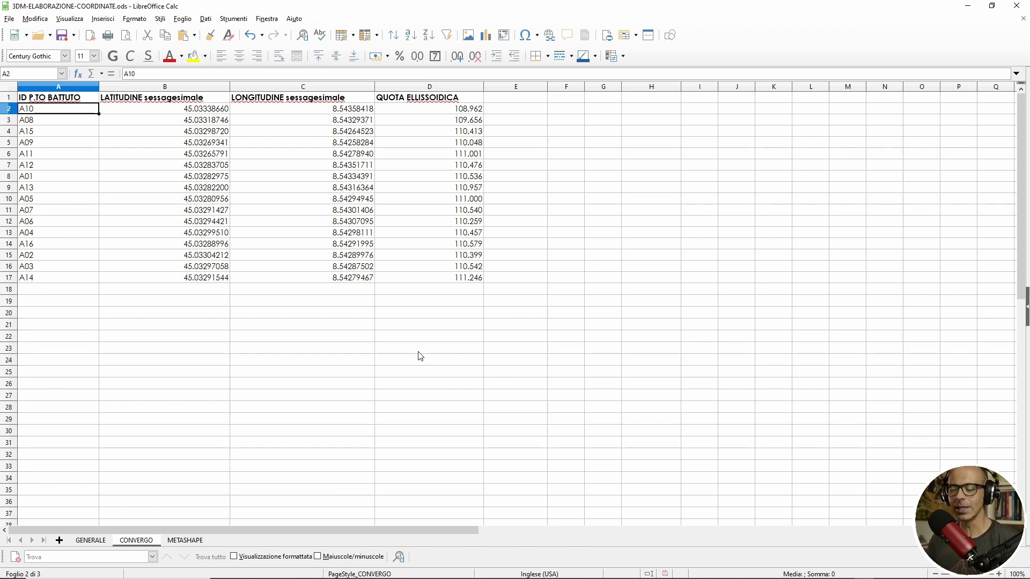
{"action": "left_click", "coordinate": [185, 540]}
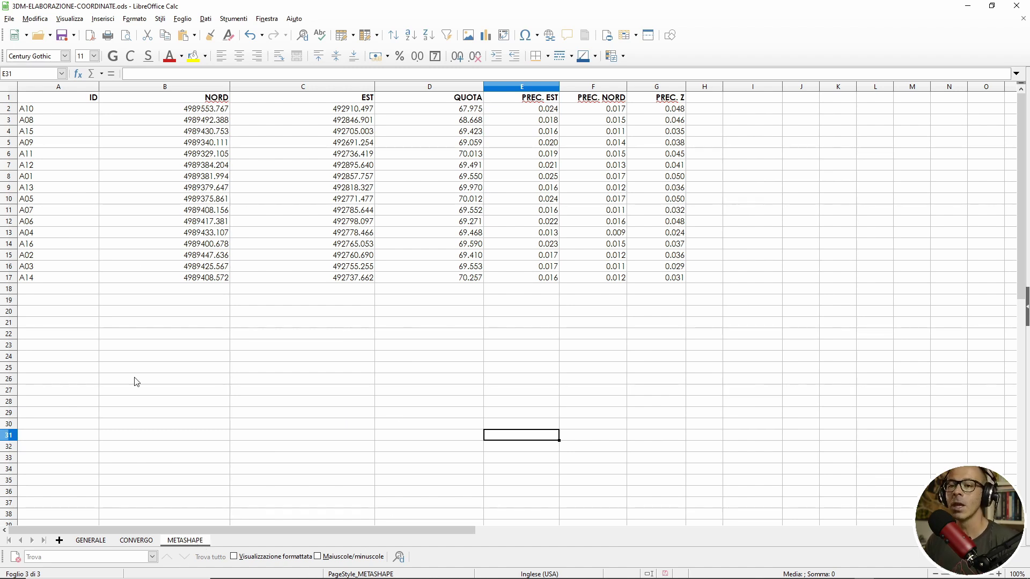
{"action": "left_click", "coordinate": [136, 540]}
{"action": "left_click", "coordinate": [89, 541]}
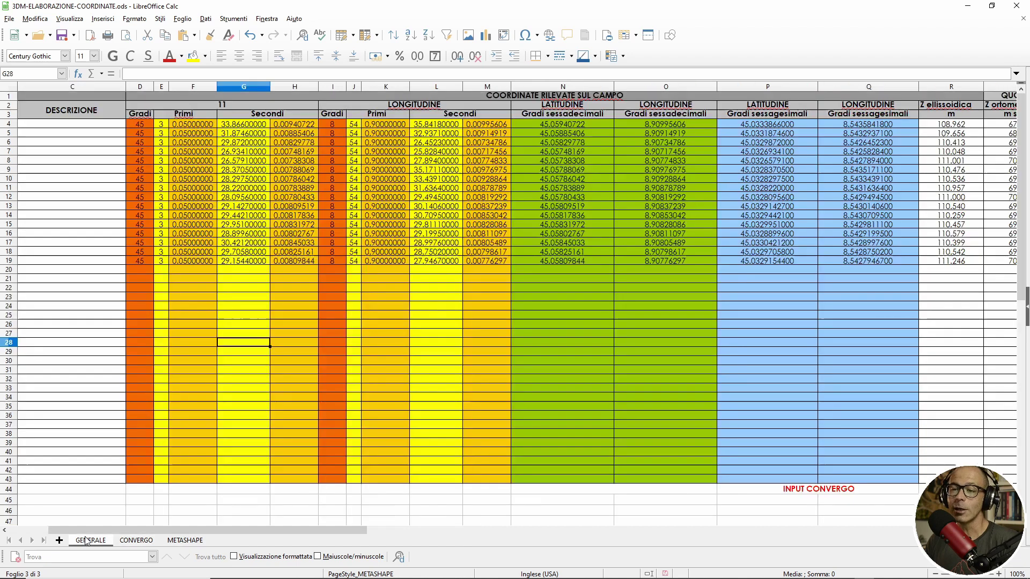
{"action": "left_click_drag", "start_coordinate": [255, 530], "coordinate": [215, 530]}
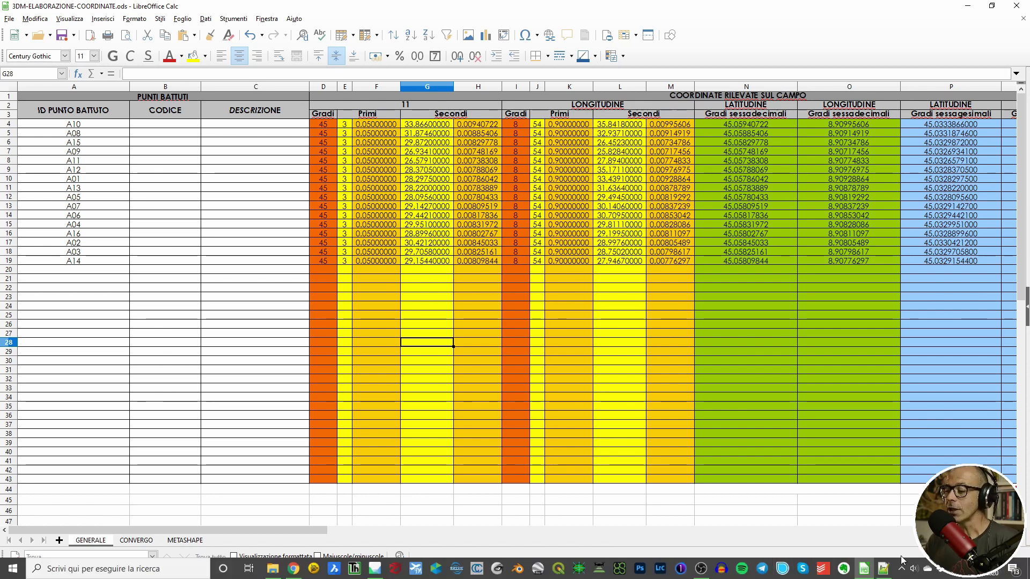
{"action": "left_click", "coordinate": [883, 569]}
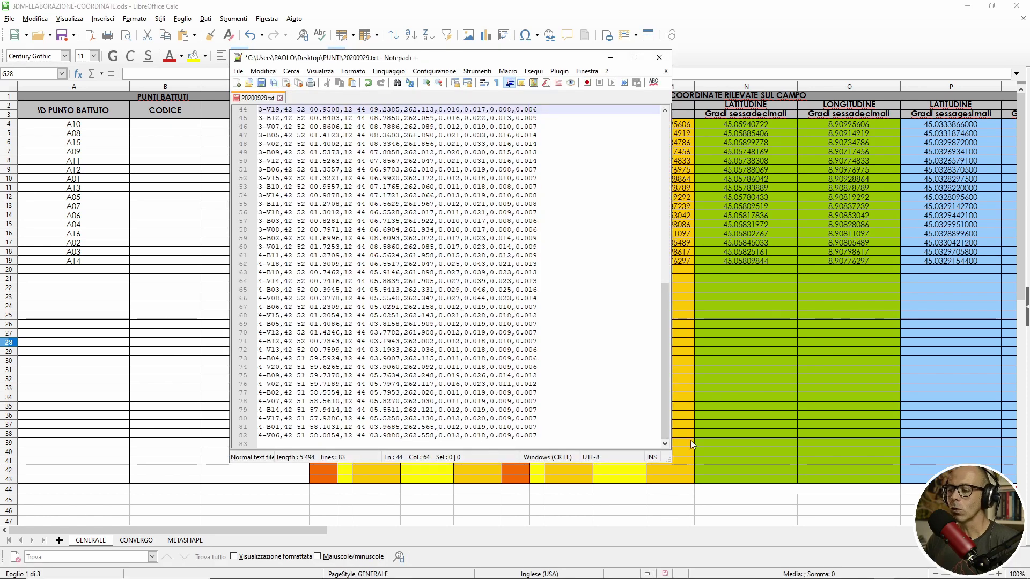
- Enlarge the Notepad++ window and put the caret on line 1 of 20200929.txt
{"action": "left_click_drag", "start_coordinate": [665, 410], "coordinate": [665, 243]}
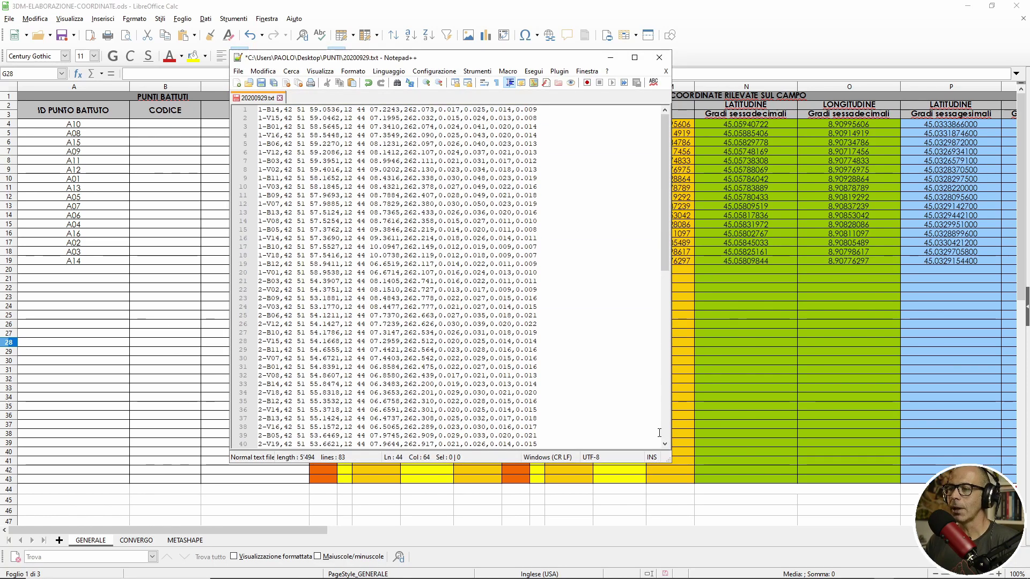
{"action": "left_click_drag", "start_coordinate": [670, 461], "coordinate": [878, 517]}
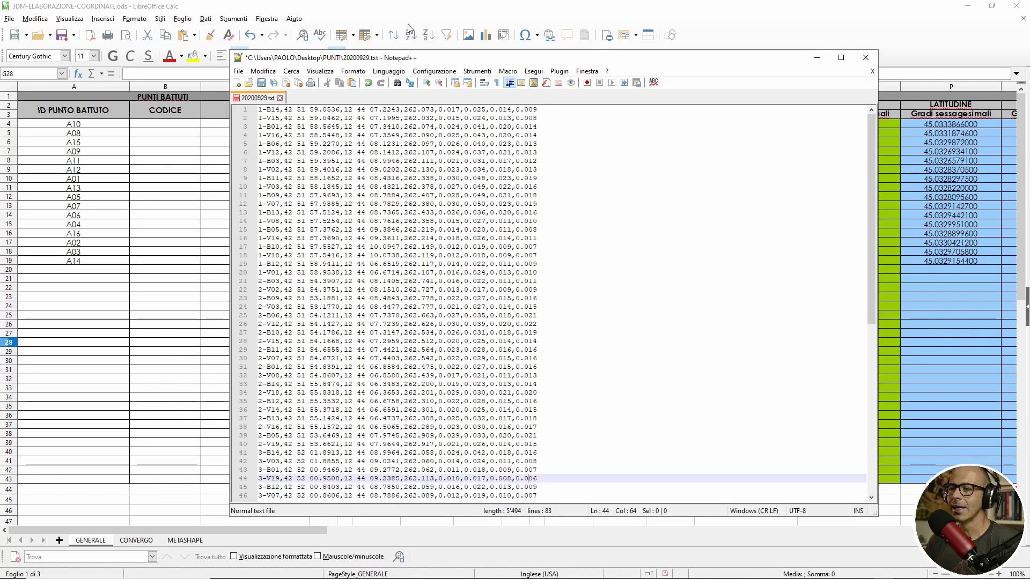
{"action": "scroll", "coordinate": [490, 334], "scroll_direction": "down", "scroll_amount": 12}
{"action": "scroll", "coordinate": [477, 332], "scroll_direction": "up", "scroll_amount": 12}
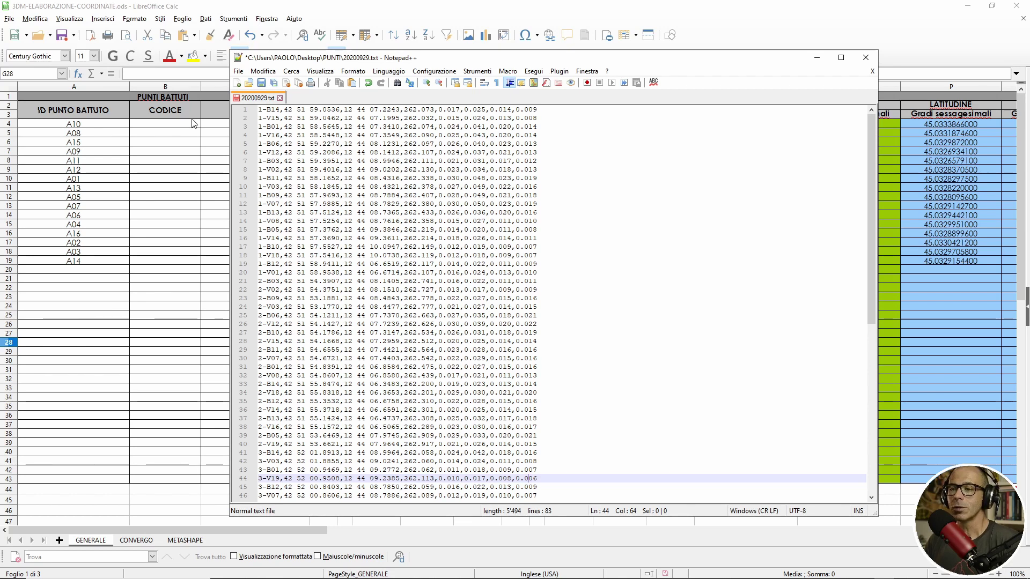
{"action": "left_click", "coordinate": [285, 110]}
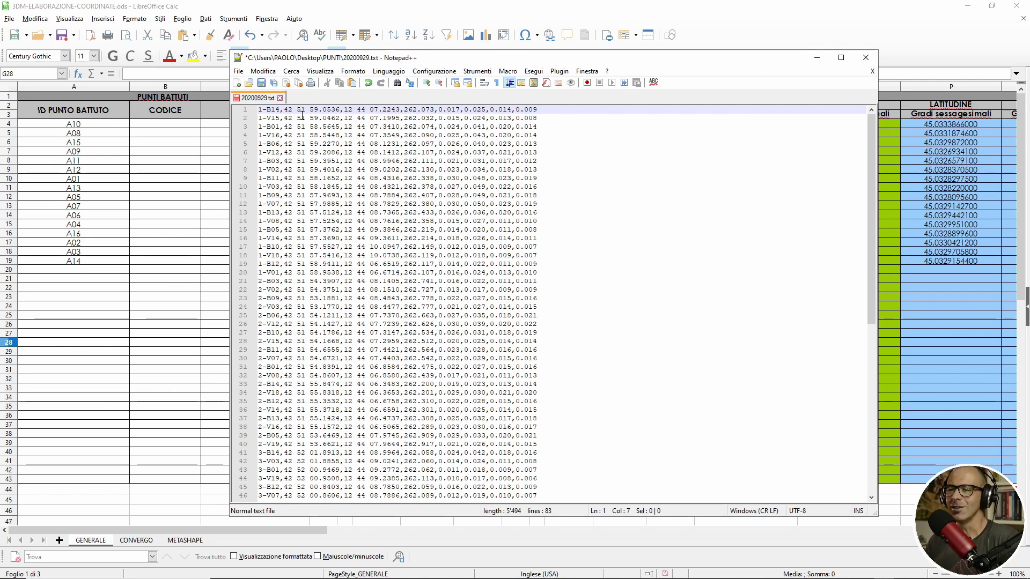
{"action": "left_click", "coordinate": [271, 111]}
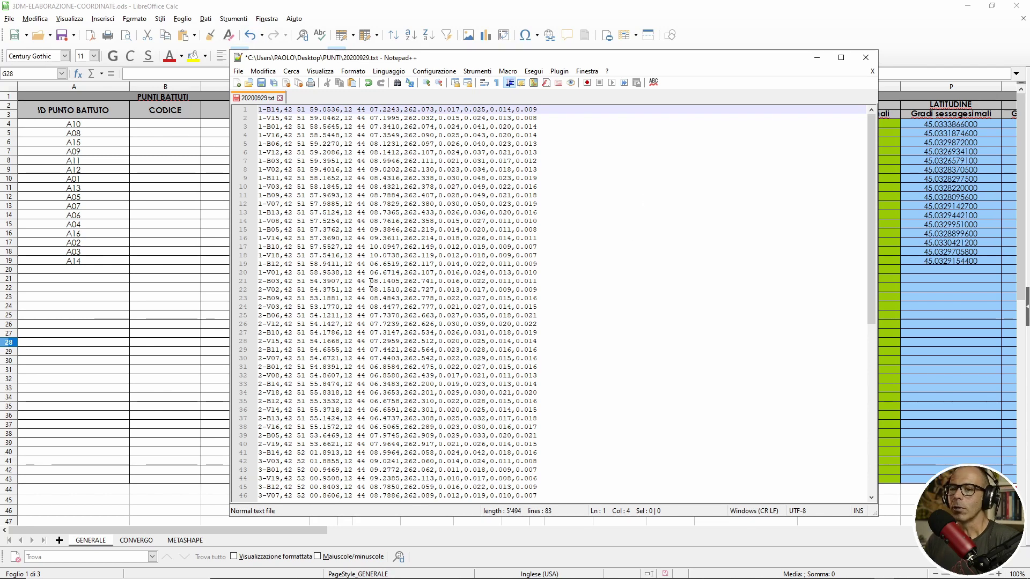
- Scroll through the point list and drag the window's top-left corner to enlarge it
{"action": "scroll", "coordinate": [558, 267], "scroll_direction": "down", "scroll_amount": 5}
{"action": "scroll", "coordinate": [558, 266], "scroll_direction": "down", "scroll_amount": 7}
{"action": "scroll", "coordinate": [558, 266], "scroll_direction": "up", "scroll_amount": 4}
{"action": "scroll", "coordinate": [557, 266], "scroll_direction": "up", "scroll_amount": 8}
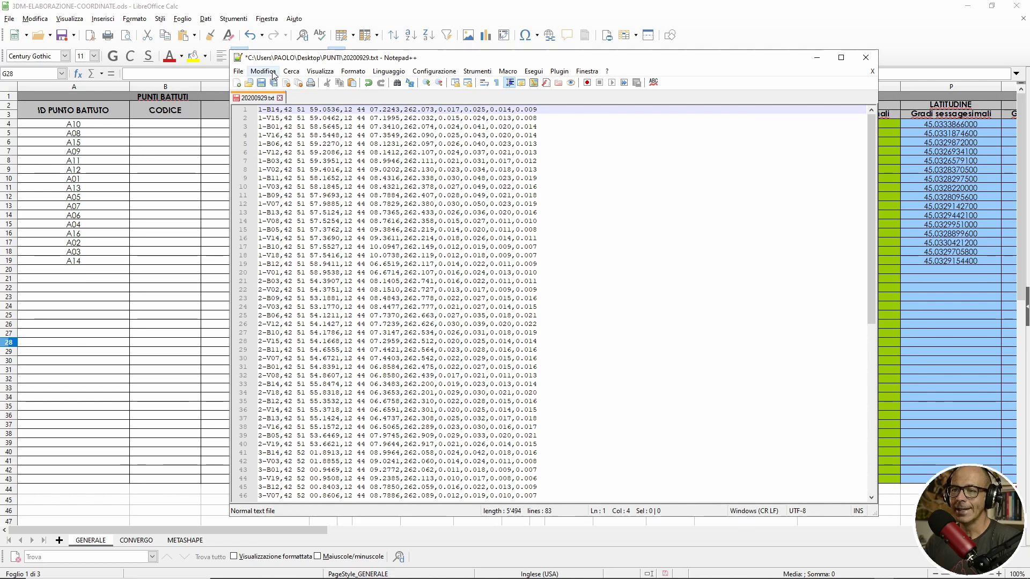
{"action": "scroll", "coordinate": [487, 268], "scroll_direction": "down", "scroll_amount": 3}
{"action": "scroll", "coordinate": [400, 177], "scroll_direction": "up", "scroll_amount": 3}
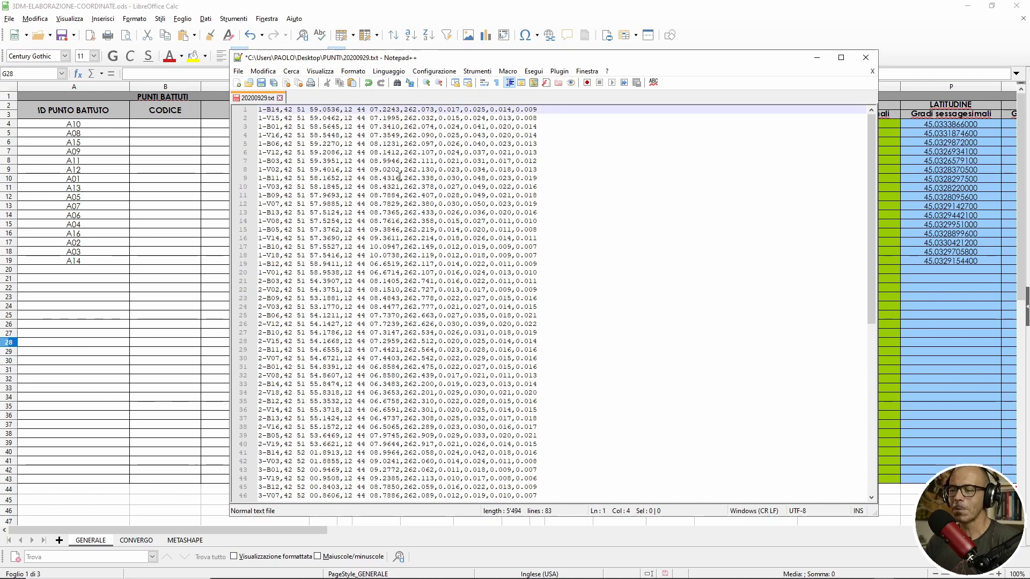
{"action": "scroll", "coordinate": [528, 261], "scroll_direction": "down", "scroll_amount": 4}
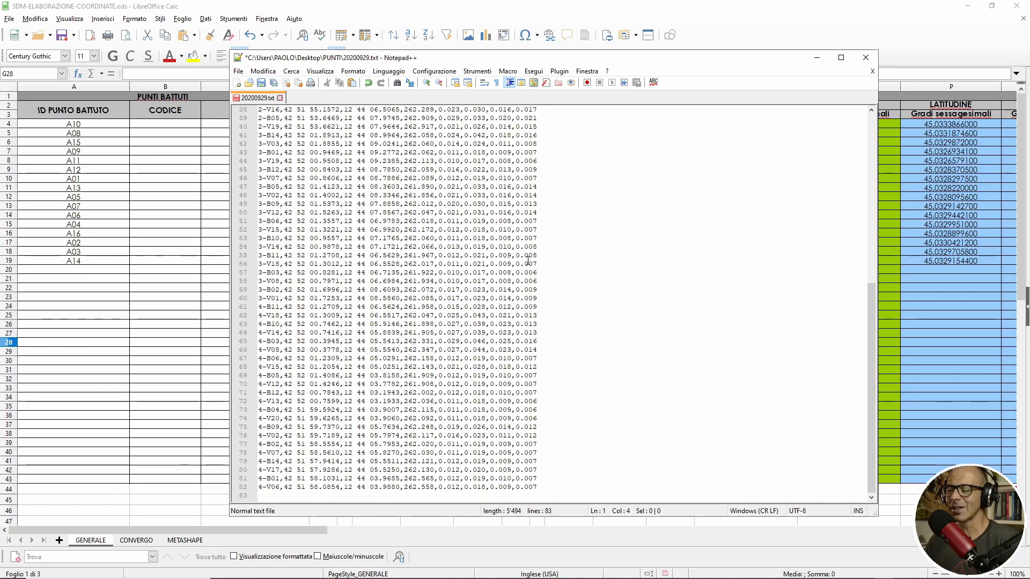
{"action": "scroll", "coordinate": [528, 262], "scroll_direction": "up", "scroll_amount": 4}
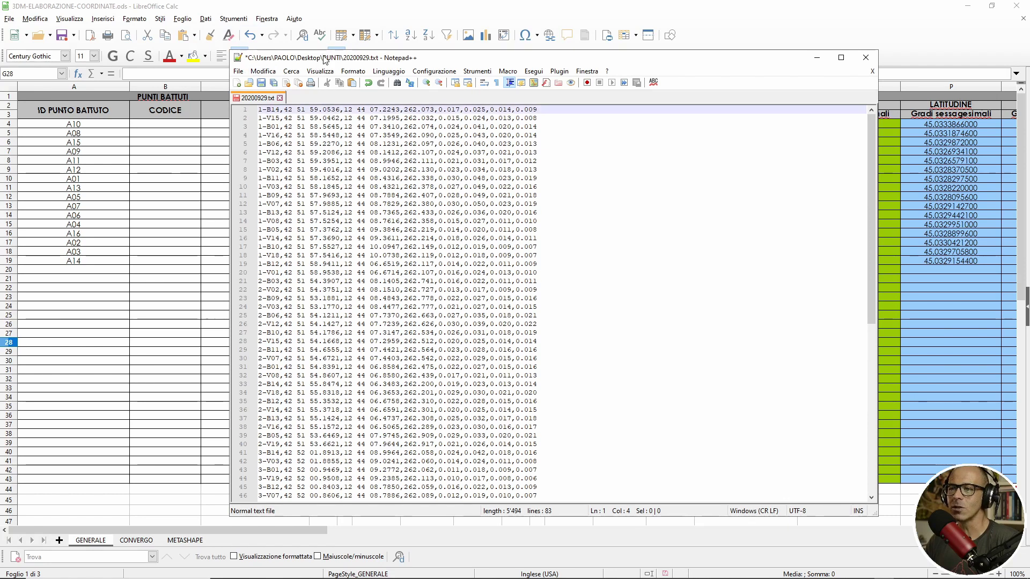
{"action": "left_click_drag", "start_coordinate": [228, 48], "coordinate": [148, 15]}
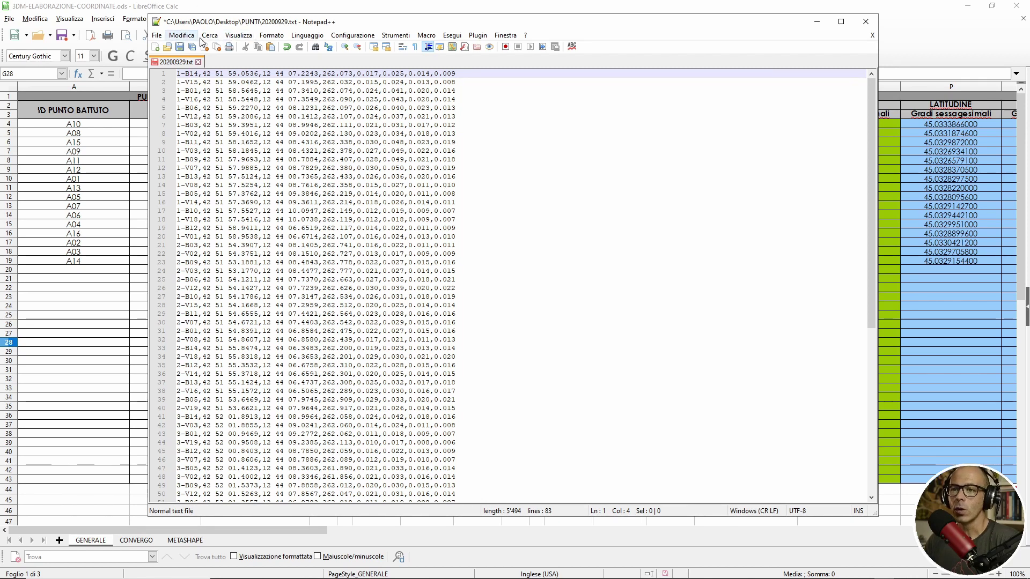
{"action": "left_click", "coordinate": [216, 38]}
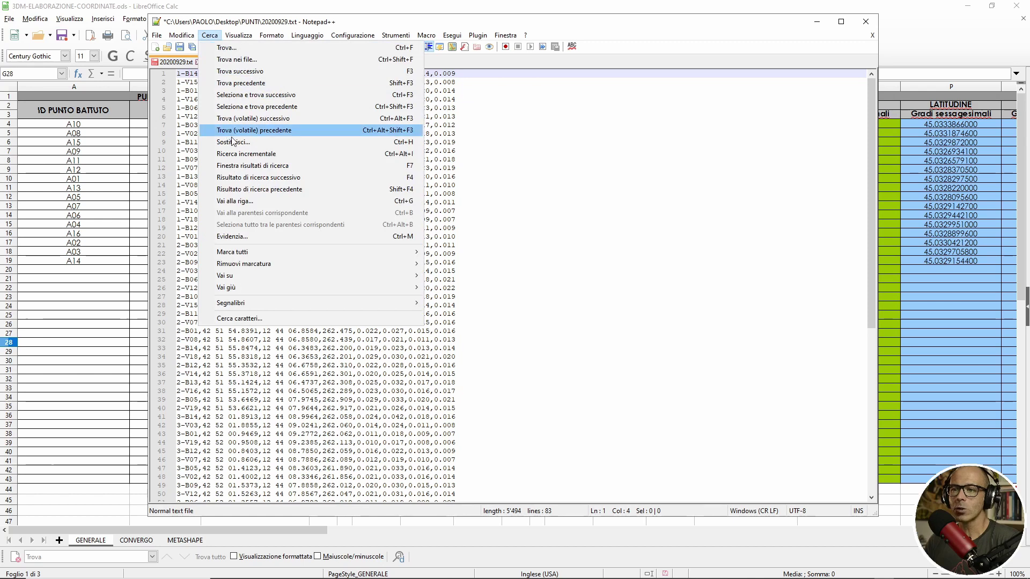
- Replace all 574 commas in 20200929.txt with a separator so values line up in columns
{"action": "left_click", "coordinate": [233, 142]}
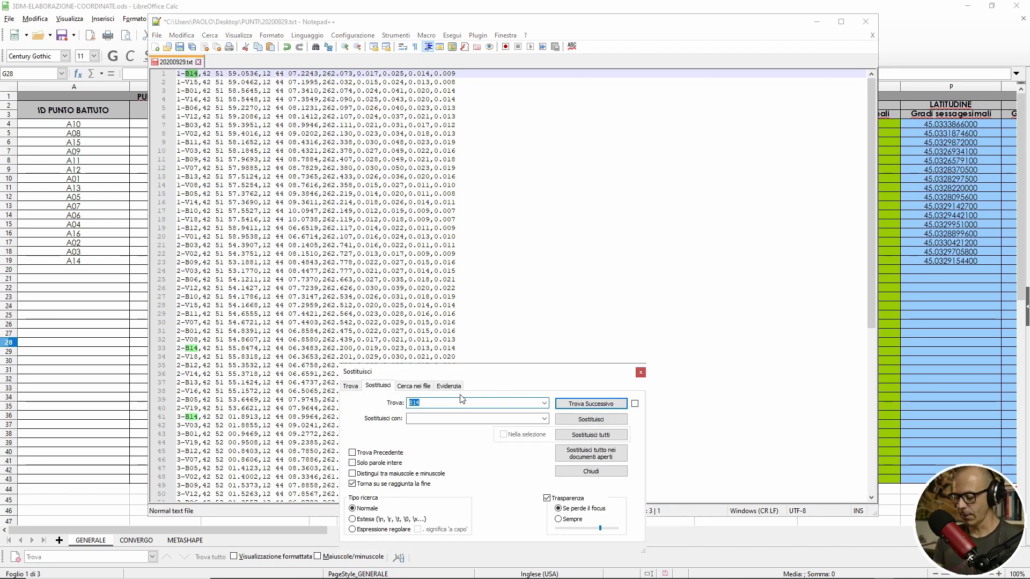
{"action": "key", "text": "Tab"}
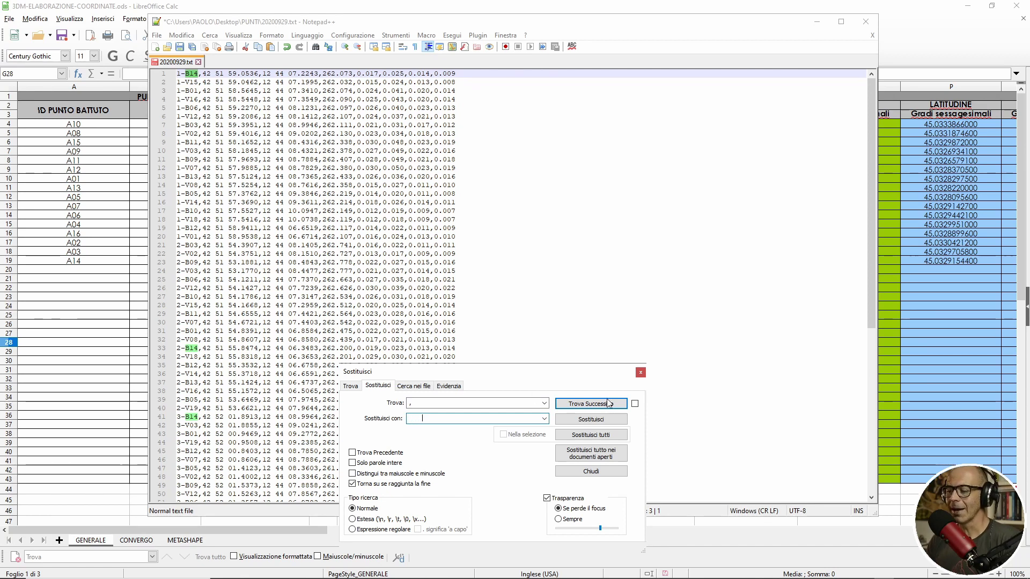
{"action": "left_click", "coordinate": [598, 435]}
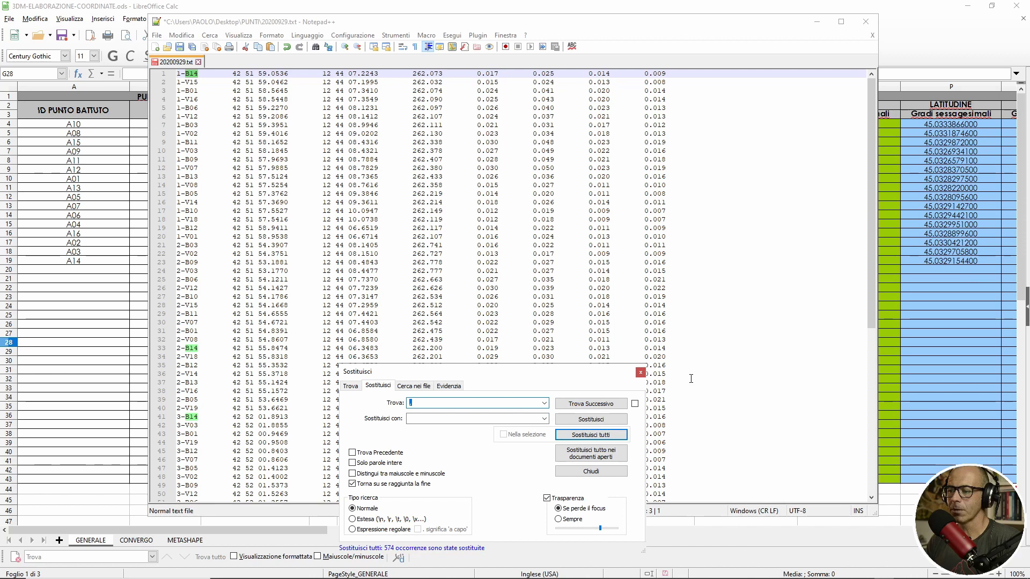
{"action": "left_click", "coordinate": [640, 372]}
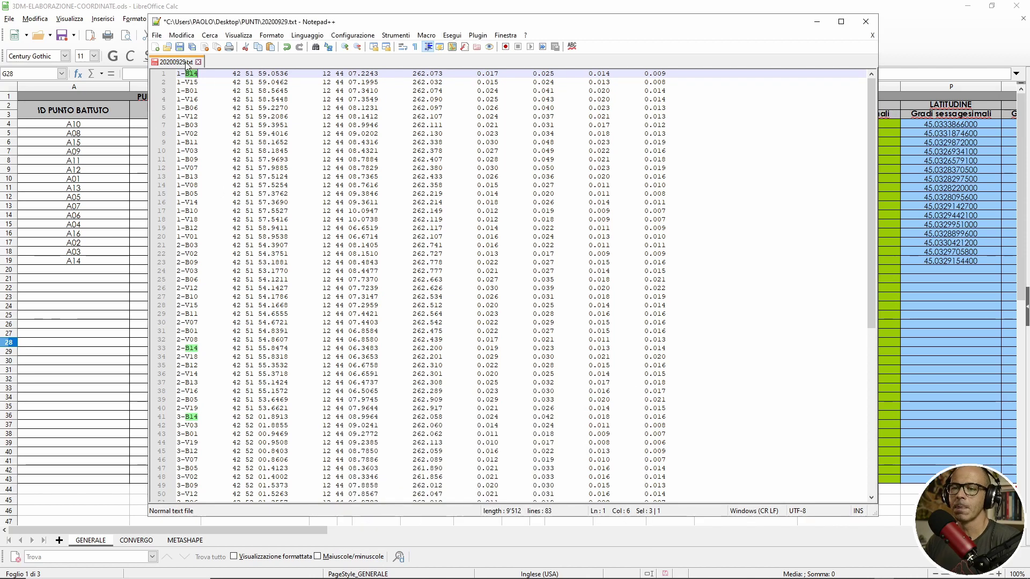
{"action": "mouse_move", "coordinate": [343, 22]}
{"action": "left_mouse_down"}
{"action": "mouse_move", "coordinate": [546, 21]}
{"action": "mouse_move", "coordinate": [207, 98]}
{"action": "left_mouse_up"}
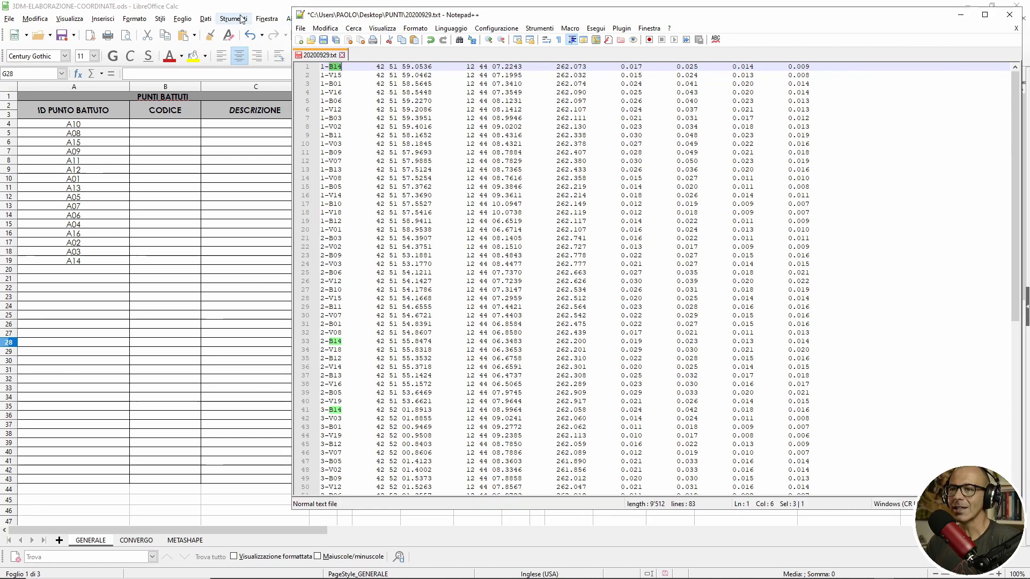
- Block-select the point ID column from 1-B14 on line 1 to 4-V06 on line 82
{"action": "left_click", "coordinate": [323, 66]}
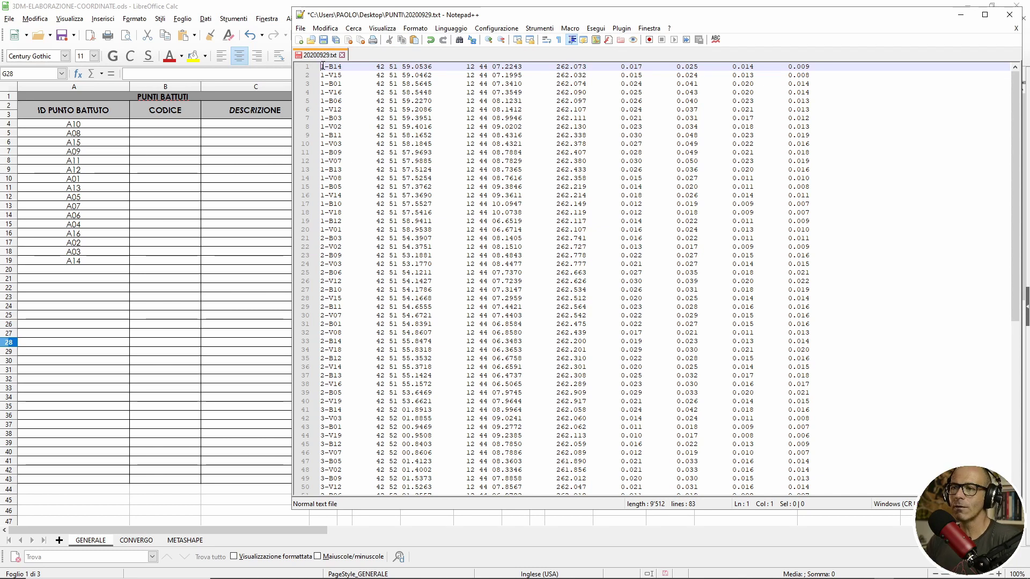
{"action": "left_click_drag", "start_coordinate": [322, 66], "coordinate": [342, 512]}
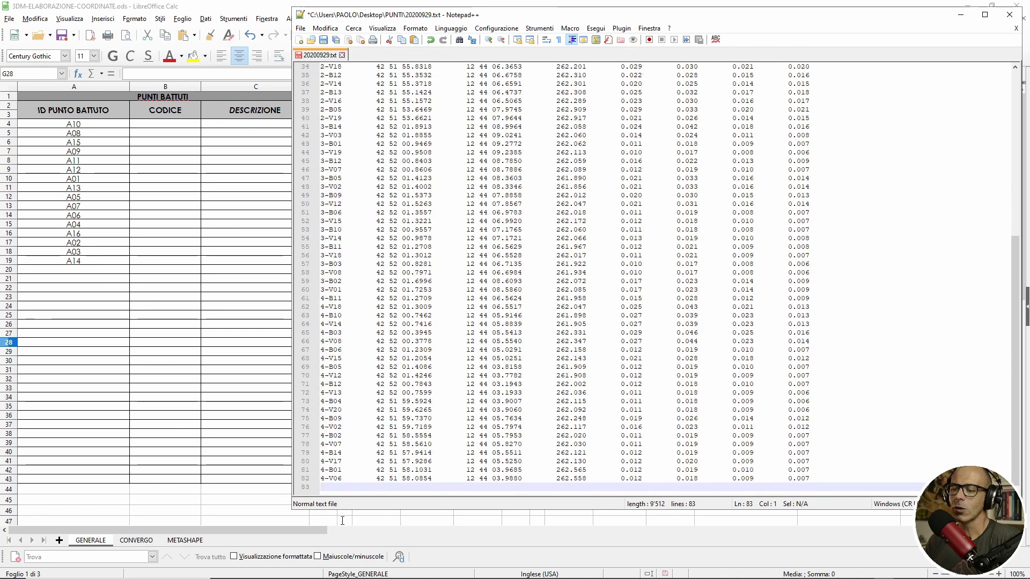
{"action": "left_click_drag", "start_coordinate": [342, 512], "coordinate": [342, 478]}
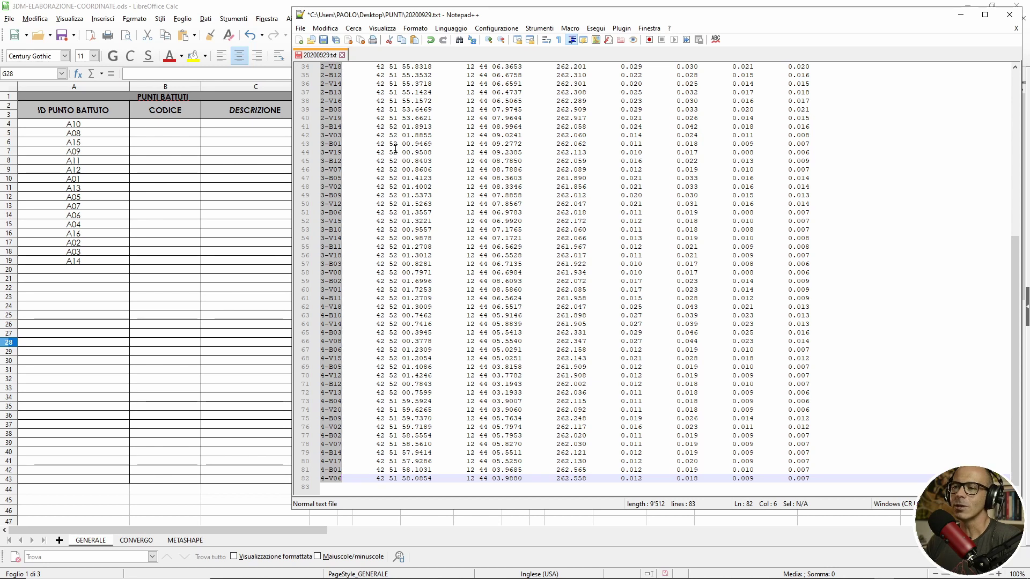
{"action": "scroll", "coordinate": [324, 75], "scroll_direction": "up", "scroll_amount": 7}
{"action": "scroll", "coordinate": [325, 75], "scroll_direction": "up", "scroll_amount": 4}
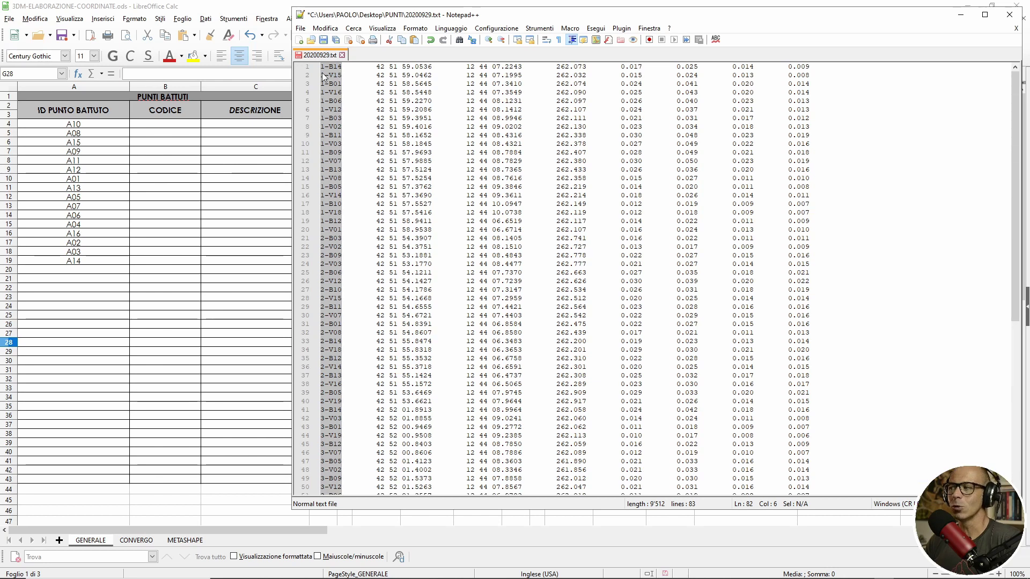
{"action": "left_click", "coordinate": [322, 67]}
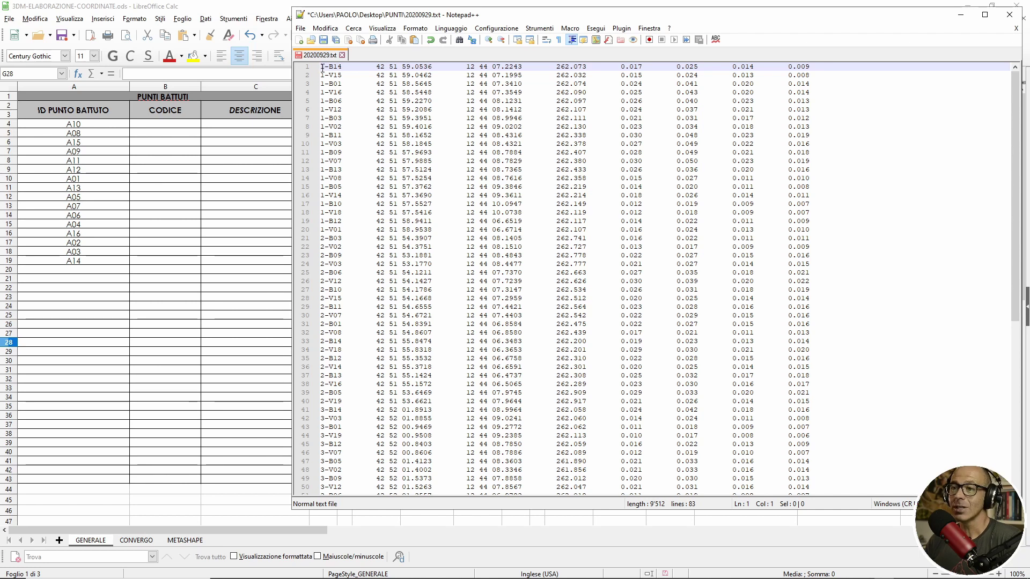
{"action": "left_click_drag", "start_coordinate": [322, 67], "coordinate": [338, 511]}
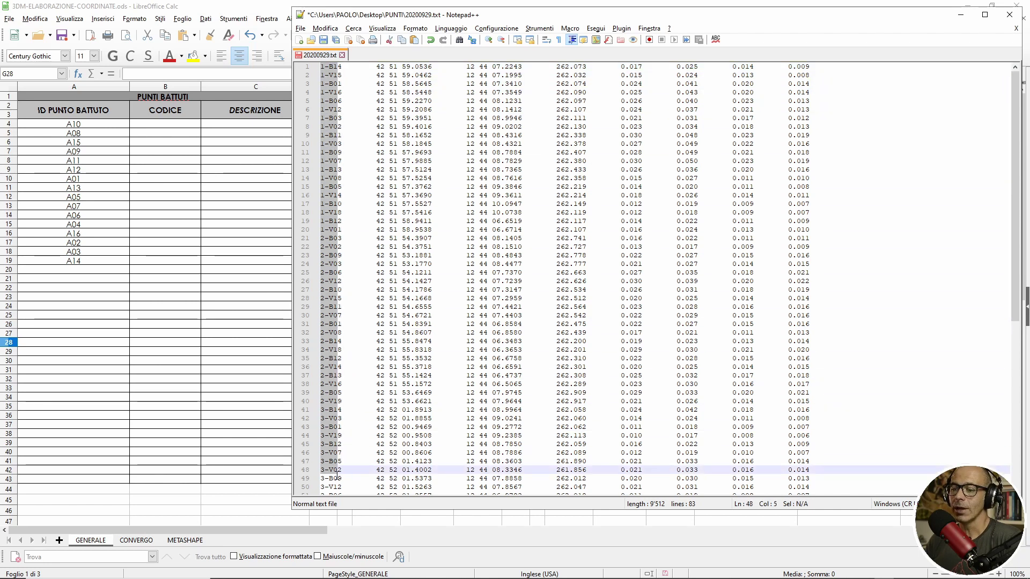
{"action": "left_click_drag", "start_coordinate": [338, 510], "coordinate": [342, 481]}
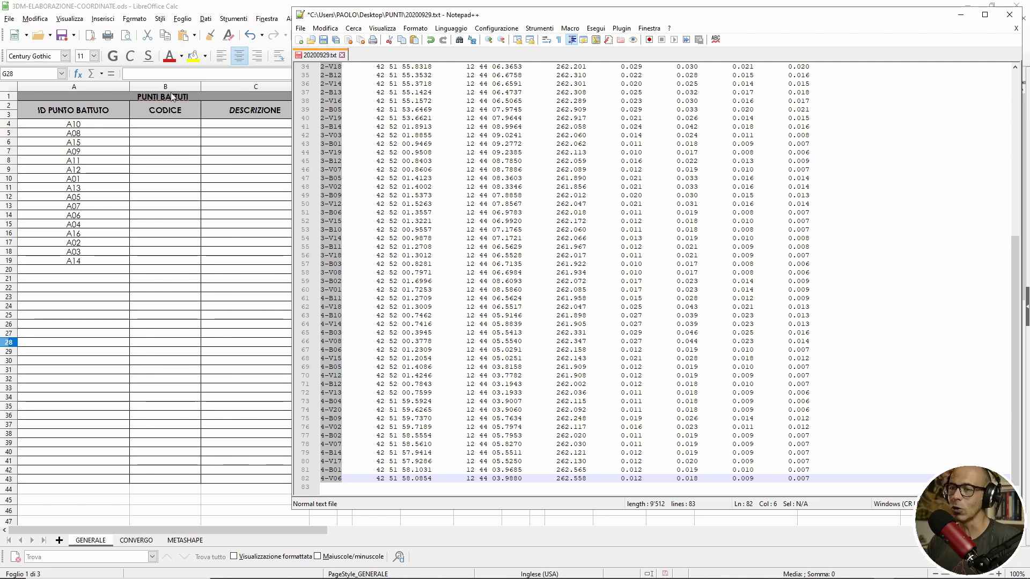
{"action": "left_click", "coordinate": [105, 128]}
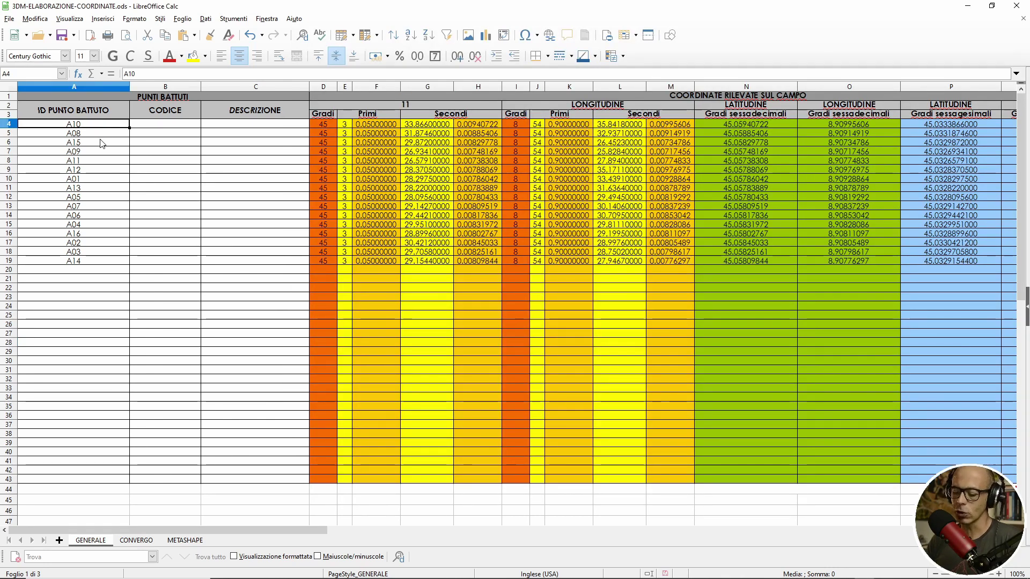
- Paste the point IDs into column A from A4, review them, then undo the paste
{"action": "key", "text": "ctrl+v"}
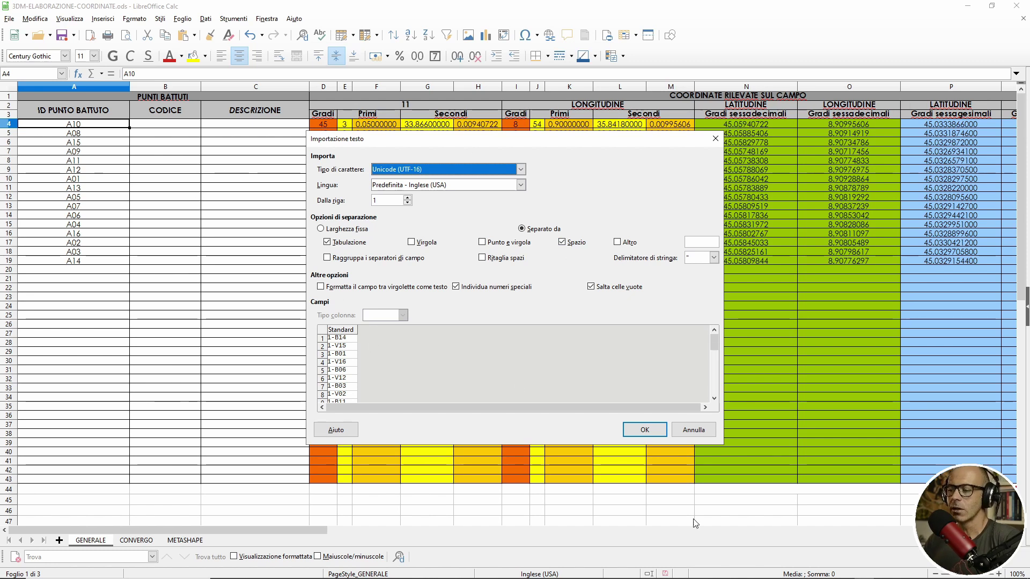
{"action": "left_click", "coordinate": [645, 429]}
{"action": "scroll", "coordinate": [219, 361], "scroll_direction": "down", "scroll_amount": 2}
{"action": "scroll", "coordinate": [161, 380], "scroll_direction": "down", "scroll_amount": 9}
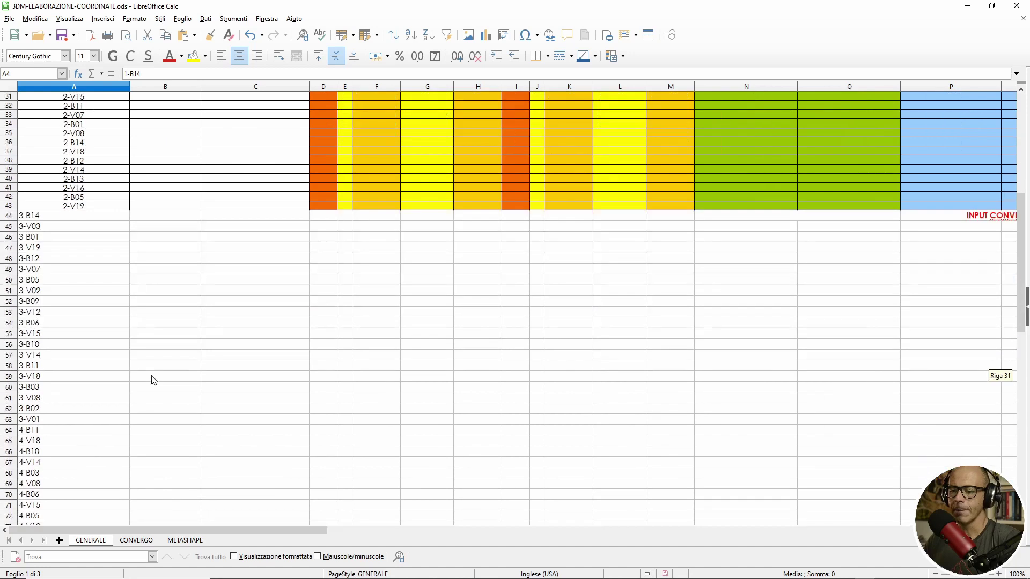
{"action": "scroll", "coordinate": [153, 379], "scroll_direction": "down", "scroll_amount": 5}
{"action": "scroll", "coordinate": [154, 381], "scroll_direction": "down", "scroll_amount": 6}
{"action": "scroll", "coordinate": [133, 384], "scroll_direction": "up", "scroll_amount": 12}
{"action": "scroll", "coordinate": [115, 379], "scroll_direction": "up", "scroll_amount": 1}
{"action": "scroll", "coordinate": [118, 380], "scroll_direction": "down", "scroll_amount": 2}
{"action": "scroll", "coordinate": [92, 371], "scroll_direction": "up", "scroll_amount": 6}
{"action": "scroll", "coordinate": [92, 369], "scroll_direction": "down", "scroll_amount": 3}
{"action": "scroll", "coordinate": [92, 369], "scroll_direction": "down", "scroll_amount": 11}
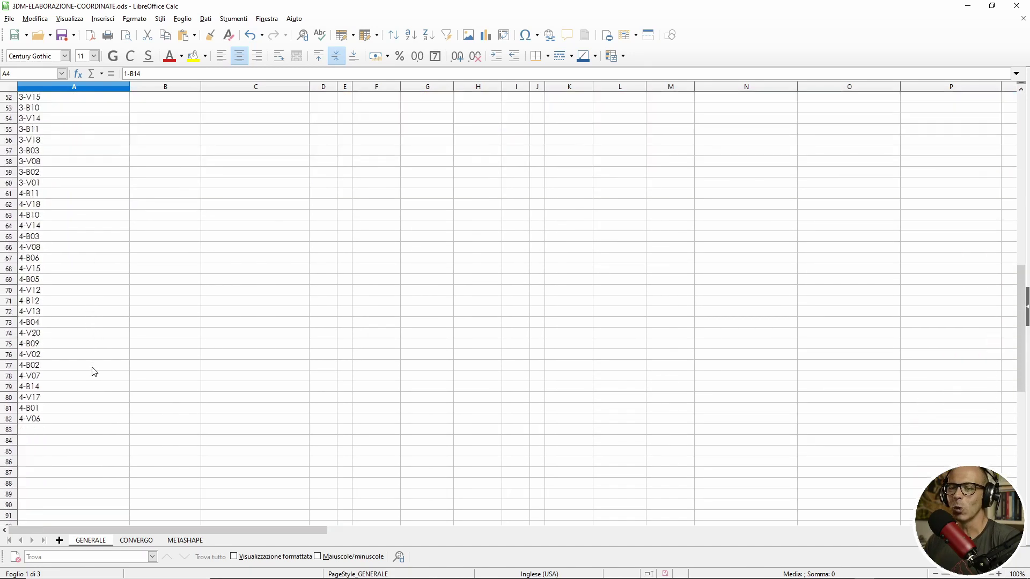
{"action": "scroll", "coordinate": [97, 372], "scroll_direction": "up", "scroll_amount": 10}
{"action": "scroll", "coordinate": [99, 370], "scroll_direction": "up", "scroll_amount": 4}
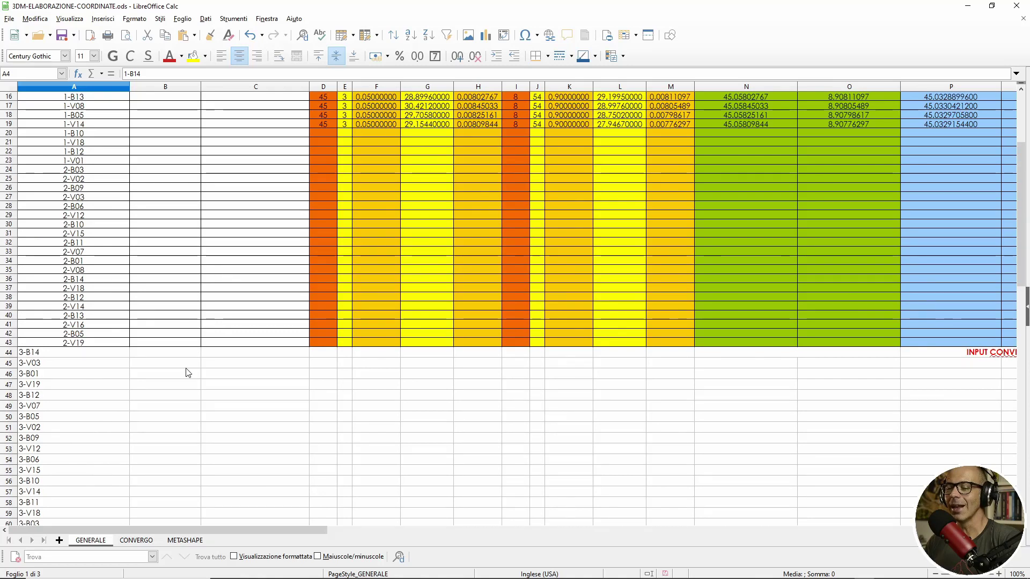
{"action": "key", "text": "ctrl+z"}
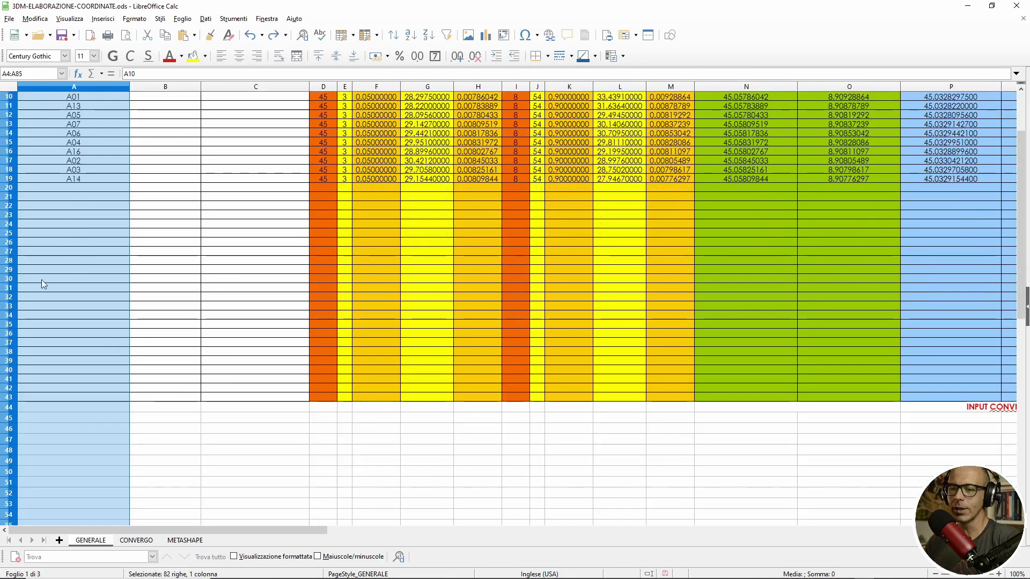
- Insert extra formatted rows into the table, 23 at rows 20–42 and then more
{"action": "left_click", "coordinate": [39, 261]}
{"action": "left_click_drag", "start_coordinate": [9, 190], "coordinate": [7, 191]}
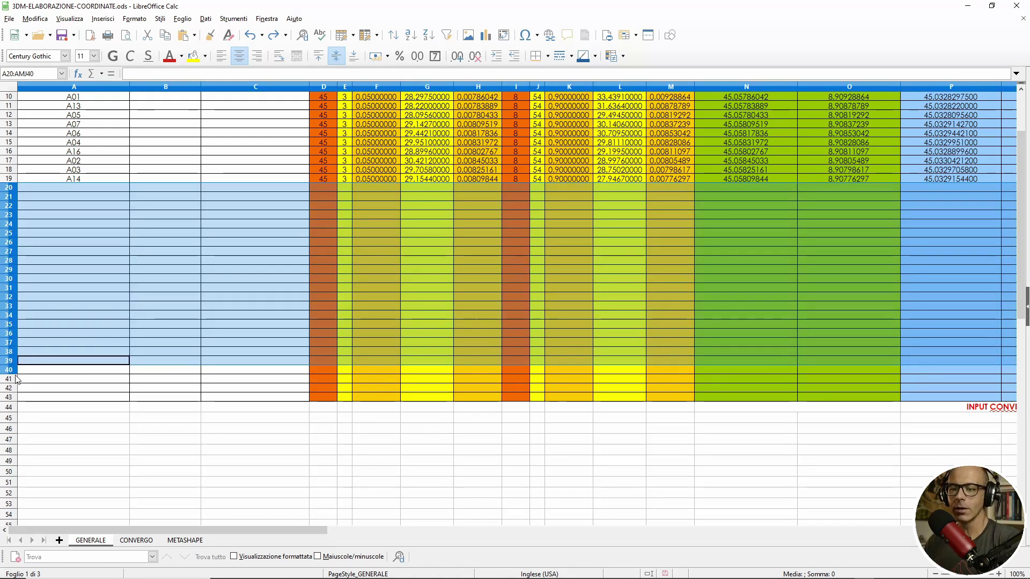
{"action": "left_click_drag", "start_coordinate": [11, 188], "coordinate": [10, 388]}
{"action": "right_click", "coordinate": [11, 239]}
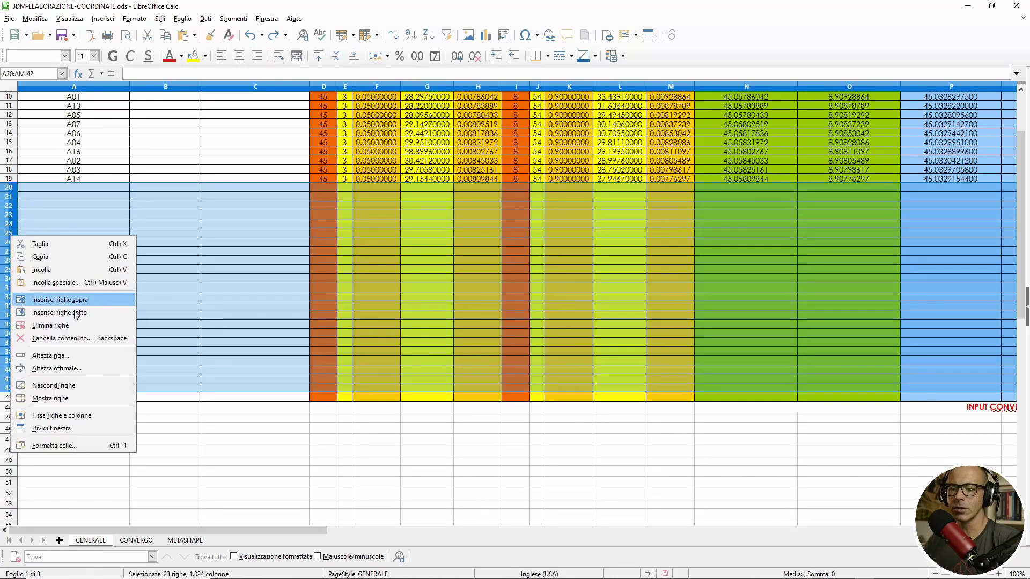
{"action": "left_click", "coordinate": [60, 300]}
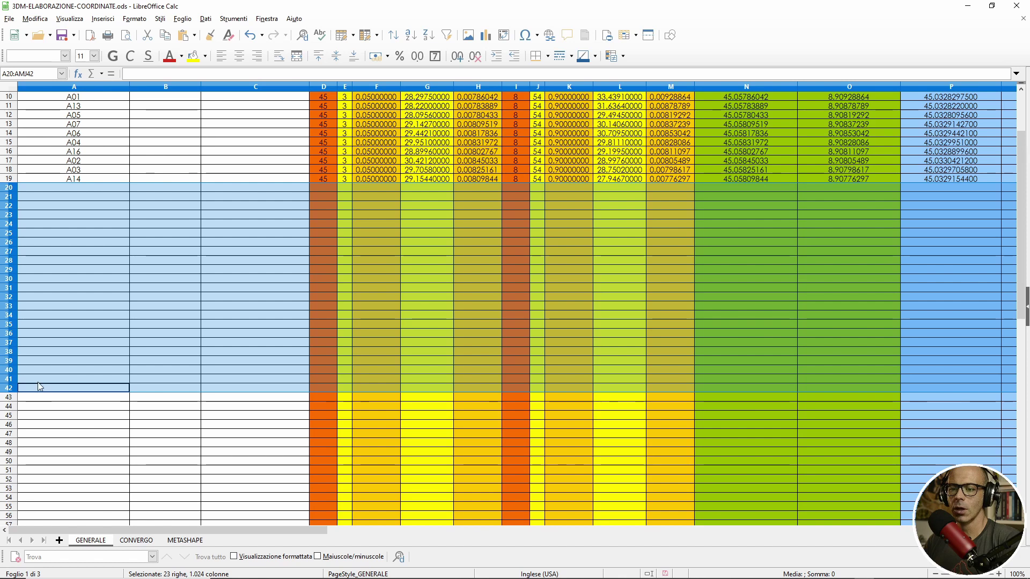
{"action": "scroll", "coordinate": [9, 191], "scroll_direction": "down", "scroll_amount": 3}
{"action": "left_click_drag", "start_coordinate": [9, 102], "coordinate": [20, 483]}
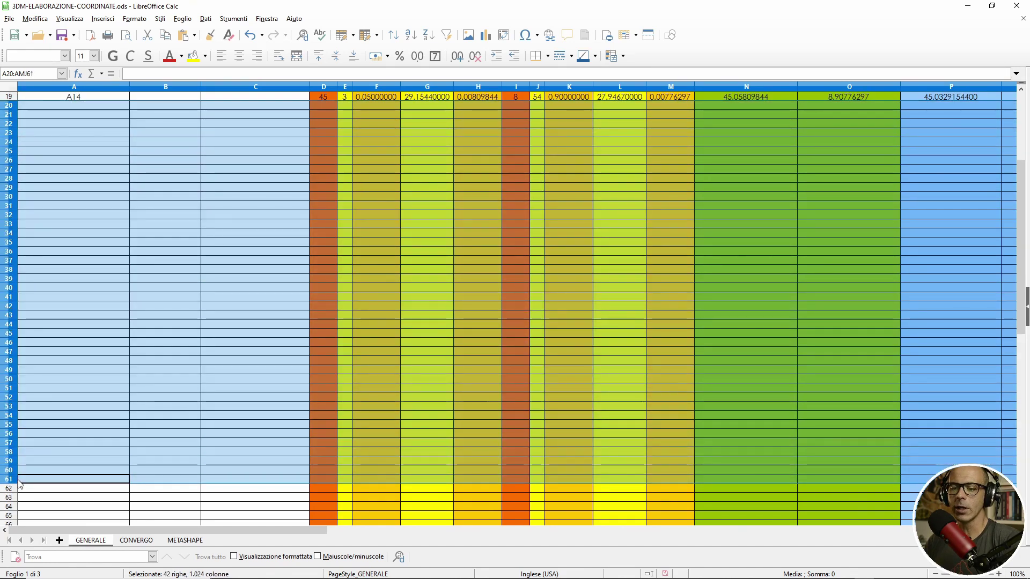
{"action": "right_click", "coordinate": [19, 482]}
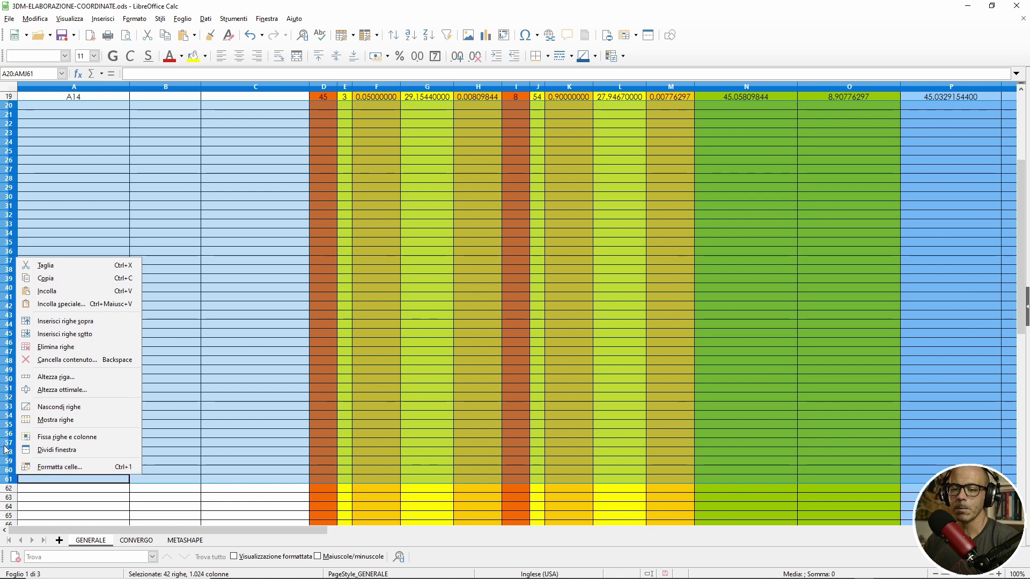
{"action": "left_click", "coordinate": [55, 334]}
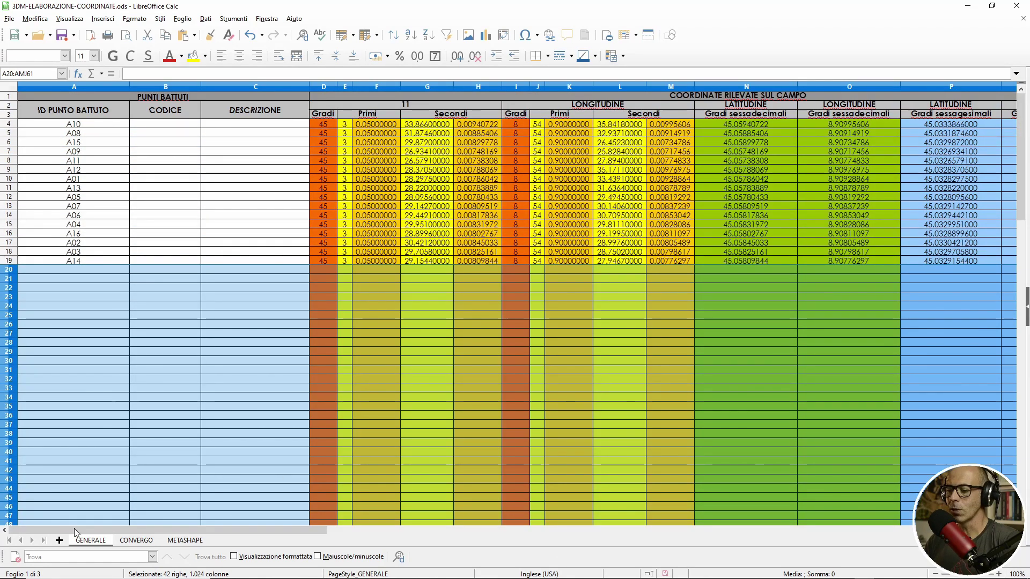
- Paste the 82 point IDs into column A starting at A4 and confirm the import
{"action": "left_click", "coordinate": [128, 128]}
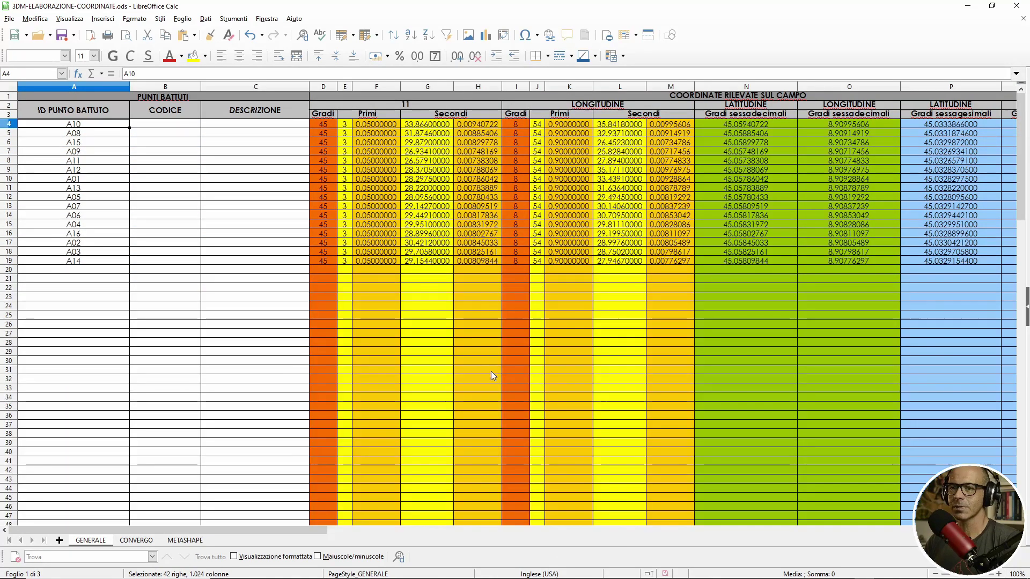
{"action": "left_click", "coordinate": [883, 568]}
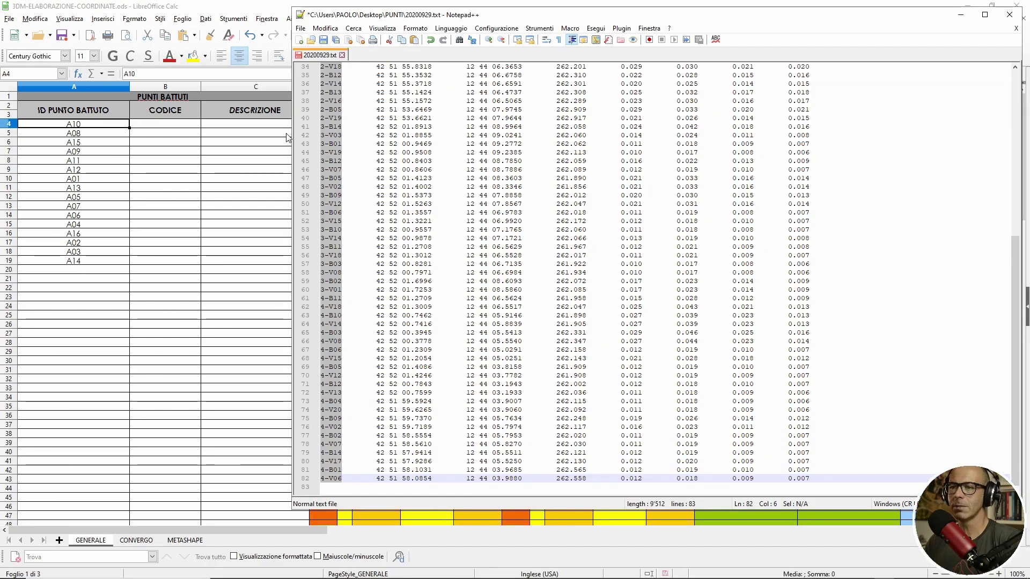
{"action": "key", "text": "alt+Tab"}
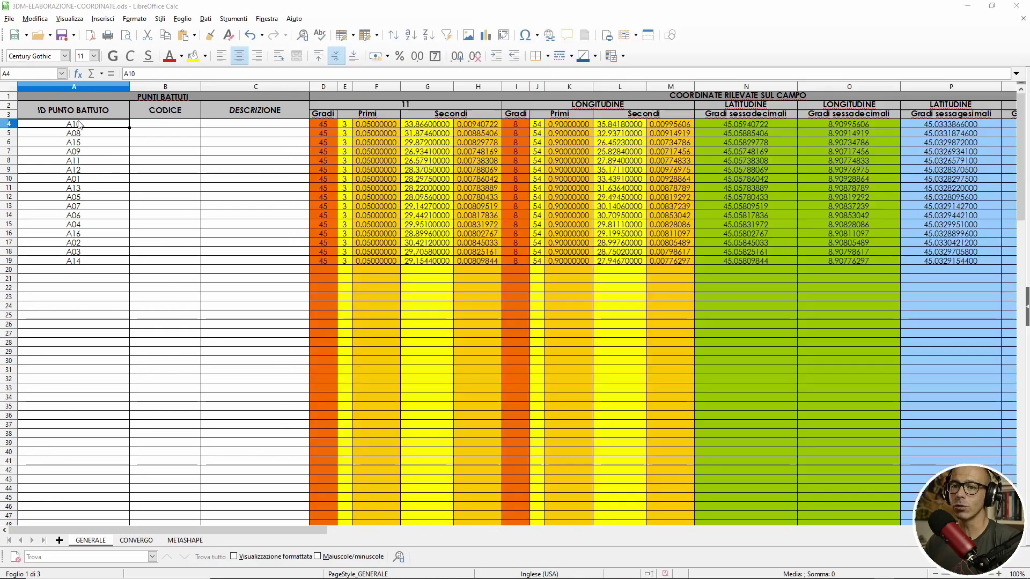
{"action": "key", "text": "ctrl+v"}
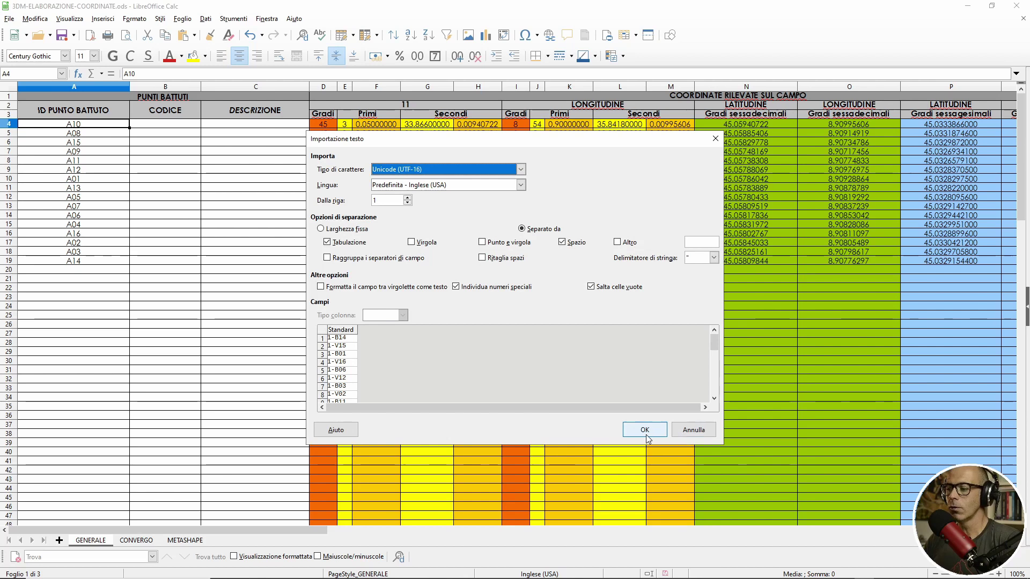
{"action": "left_click", "coordinate": [644, 429]}
- Delete the unused rows 86 to 108 below the table
{"action": "left_click_drag", "start_coordinate": [1020, 156], "coordinate": [1021, 279]}
{"action": "scroll", "coordinate": [86, 300], "scroll_direction": "down", "scroll_amount": 6}
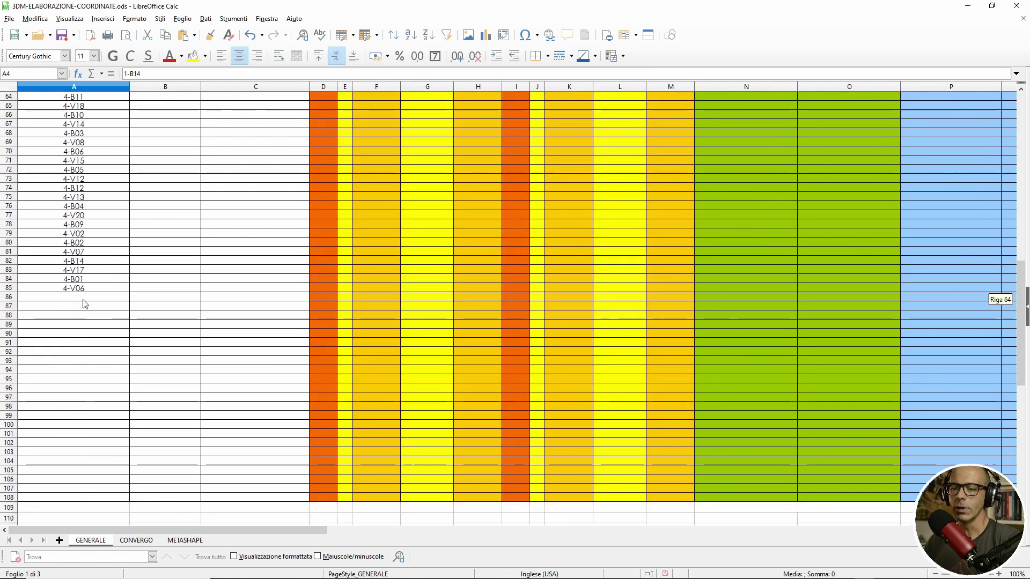
{"action": "left_click", "coordinate": [8, 297]}
{"action": "scroll", "coordinate": [36, 321], "scroll_direction": "down", "scroll_amount": 5}
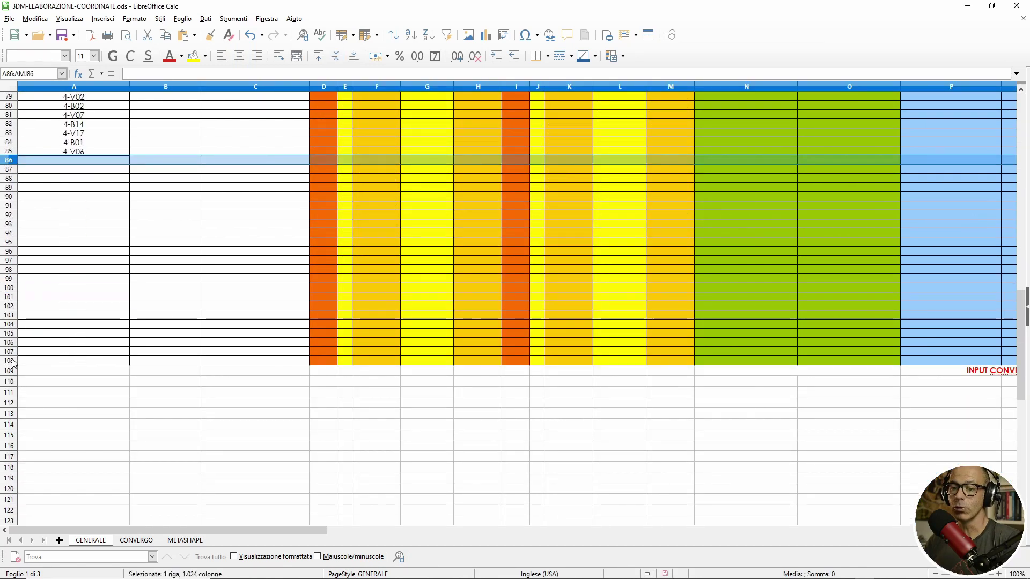
{"action": "left_click", "coordinate": [9, 360], "text": "shift"}
{"action": "right_click", "coordinate": [11, 361]}
{"action": "left_click", "coordinate": [69, 233]}
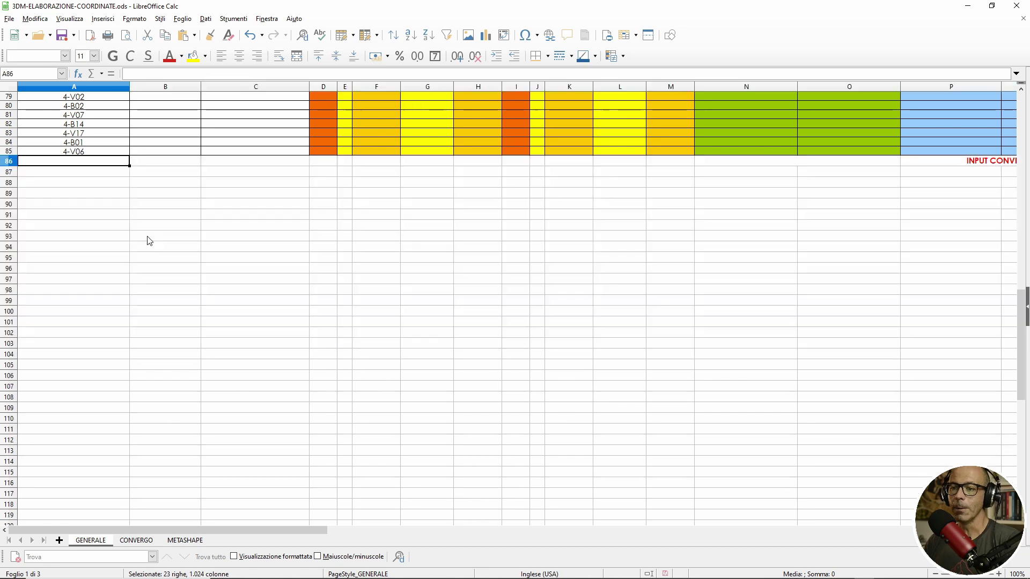
{"action": "scroll", "coordinate": [310, 243], "scroll_direction": "up", "scroll_amount": 15}
{"action": "scroll", "coordinate": [310, 243], "scroll_direction": "up", "scroll_amount": 10}
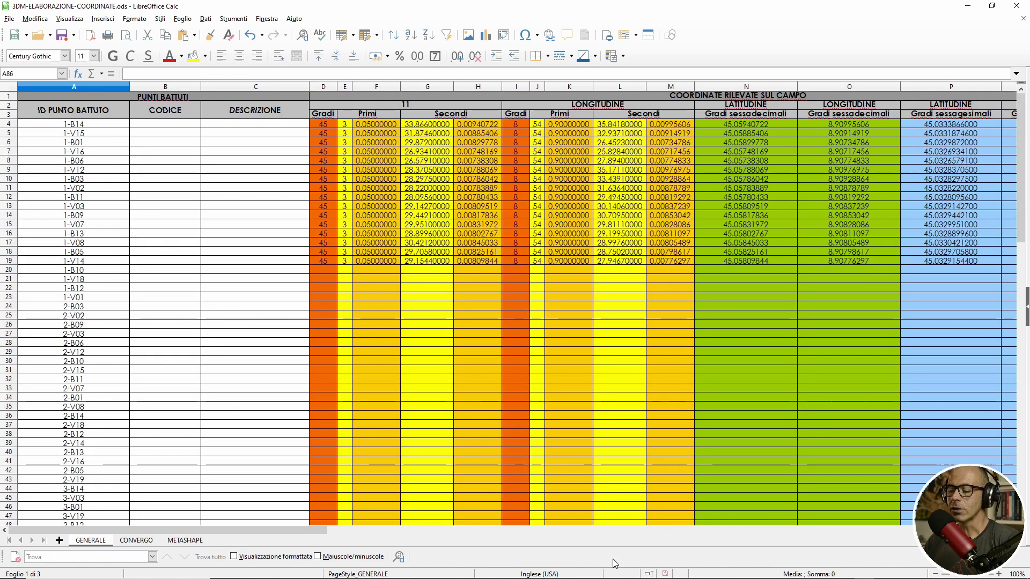
- Block-select the latitude degrees column (42) on all 82 lines of the survey file
{"action": "left_click", "coordinate": [884, 568]}
{"action": "scroll", "coordinate": [349, 73], "scroll_direction": "up", "scroll_amount": 7}
{"action": "scroll", "coordinate": [349, 72], "scroll_direction": "up", "scroll_amount": 4}
{"action": "left_click", "coordinate": [375, 68]}
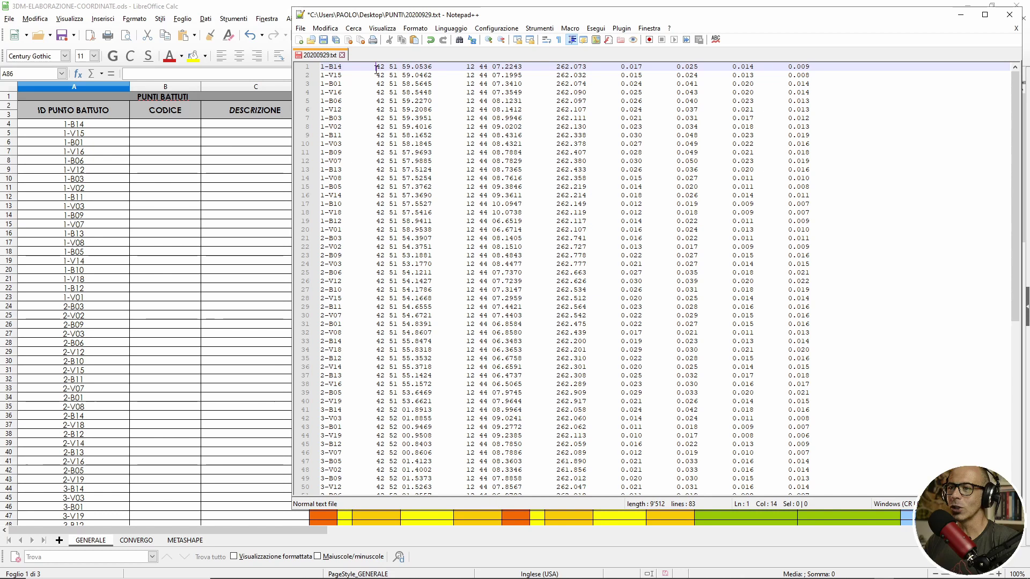
{"action": "mouse_move", "coordinate": [377, 68]}
{"action": "left_mouse_down"}
{"action": "mouse_move", "coordinate": [381, 513]}
{"action": "mouse_move", "coordinate": [382, 478]}
{"action": "left_mouse_up"}
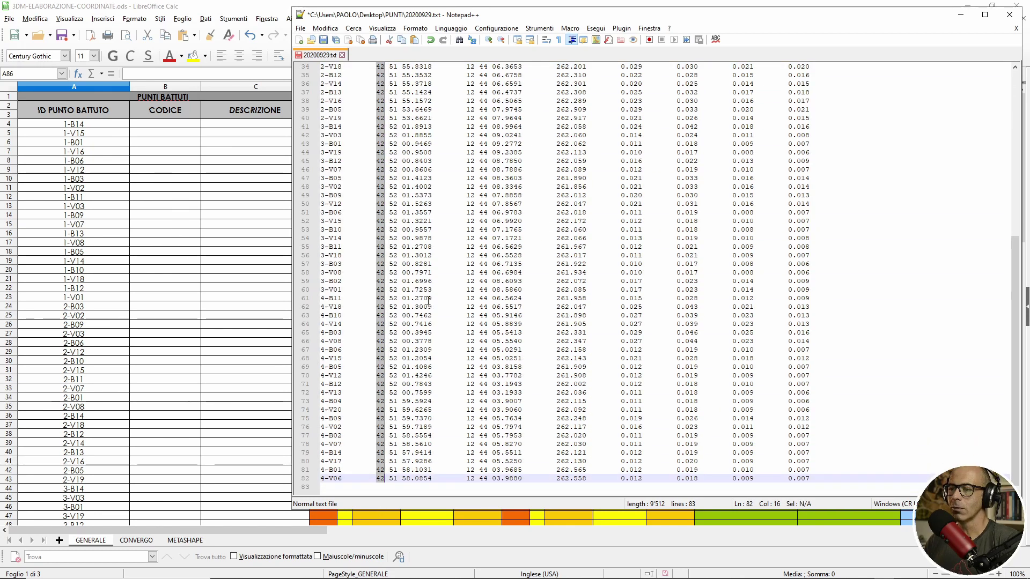
{"action": "scroll", "coordinate": [378, 244], "scroll_direction": "up", "scroll_amount": 11}
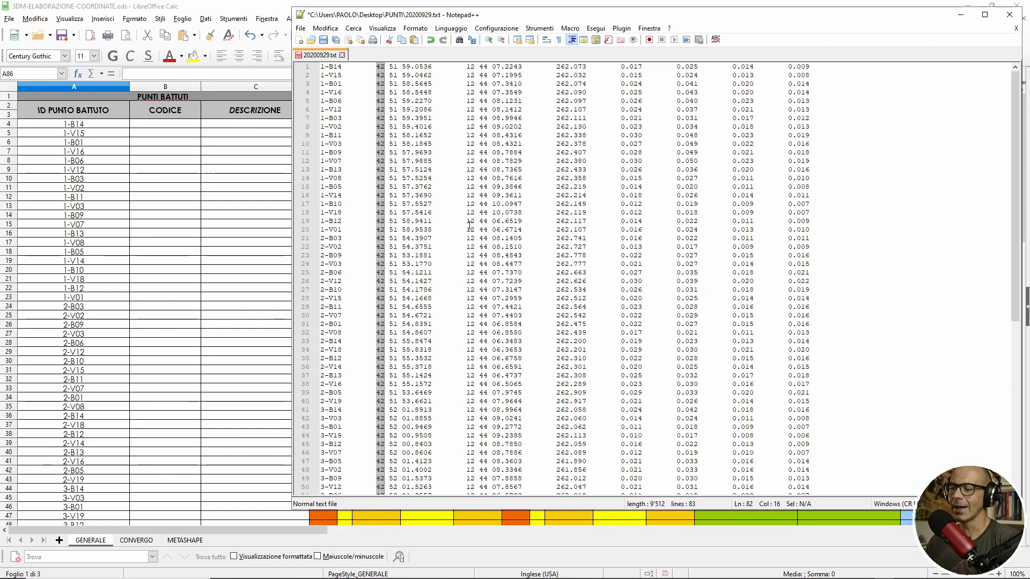
{"action": "scroll", "coordinate": [490, 274], "scroll_direction": "down", "scroll_amount": 11}
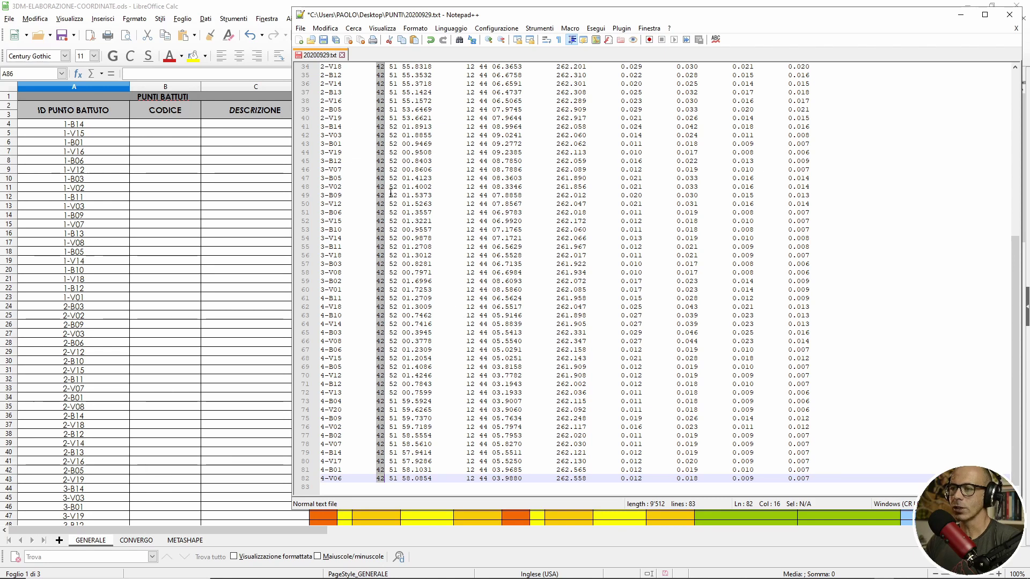
{"action": "scroll", "coordinate": [390, 192], "scroll_direction": "up", "scroll_amount": 11}
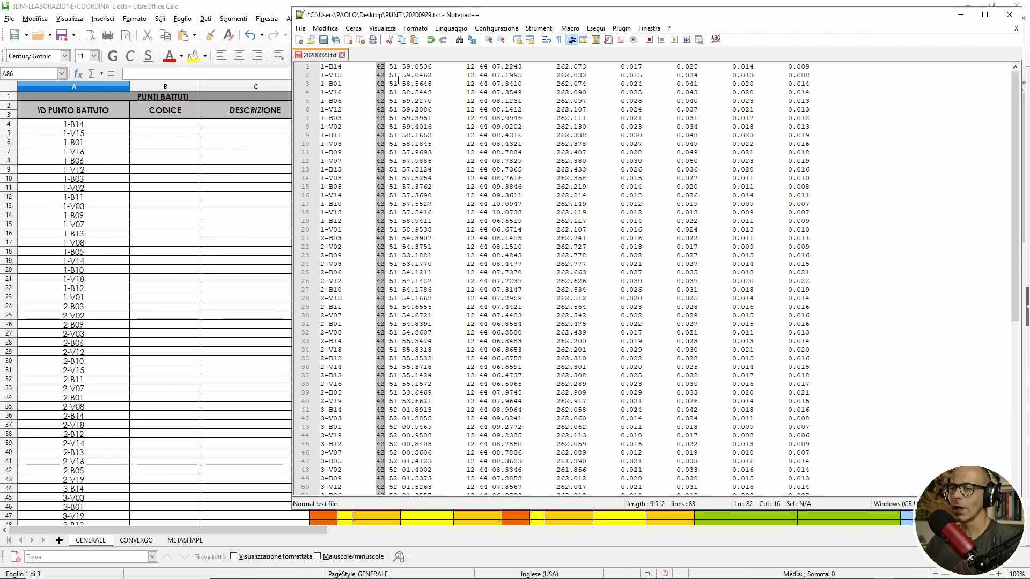
{"action": "scroll", "coordinate": [401, 404], "scroll_direction": "down", "scroll_amount": 3}
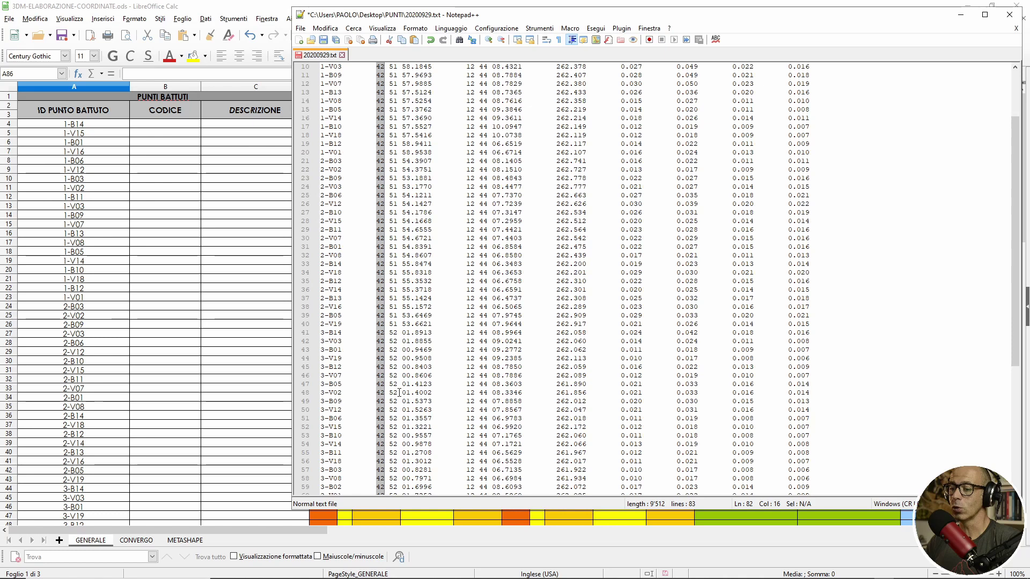
{"action": "left_click", "coordinate": [210, 5]}
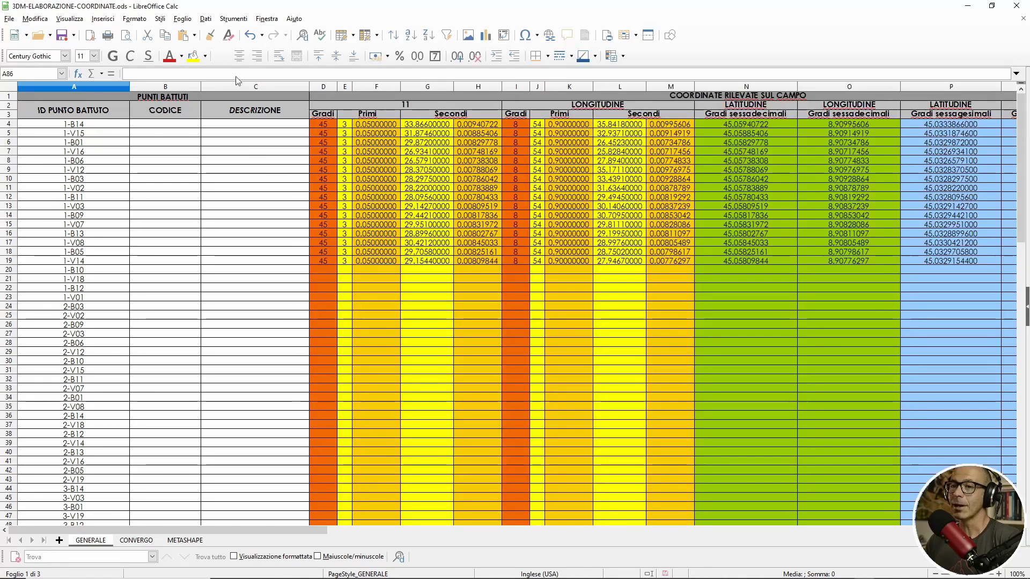
- Paste the copied degrees column into D4, then undo that paste
{"action": "left_click", "coordinate": [323, 127]}
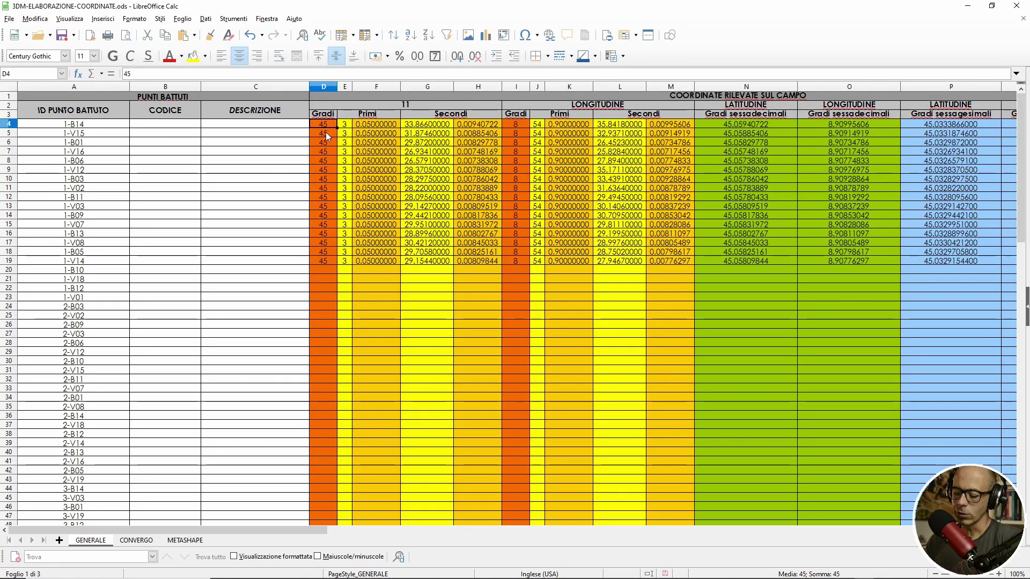
{"action": "key", "text": "ctrl+v"}
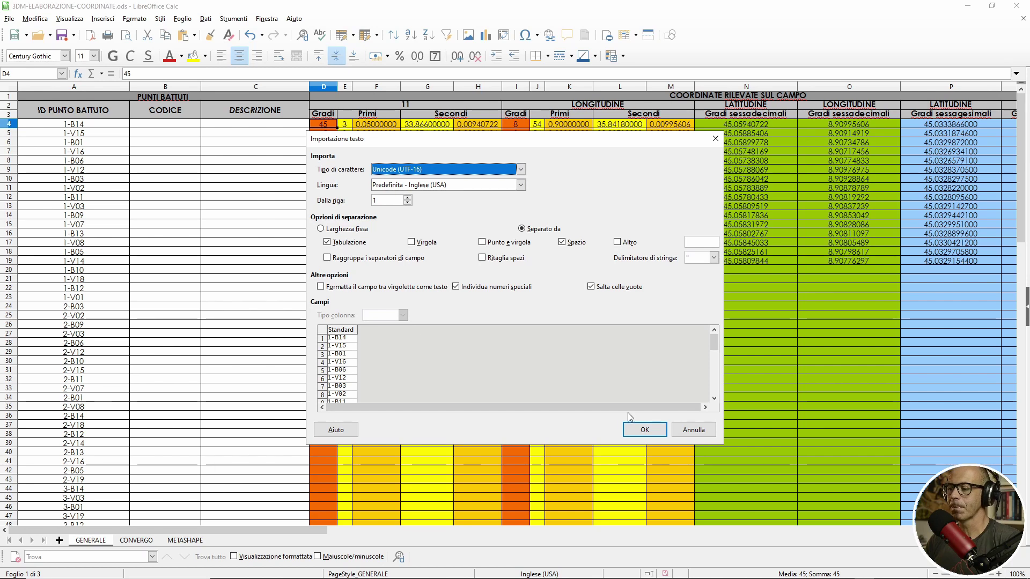
{"action": "left_click", "coordinate": [644, 430]}
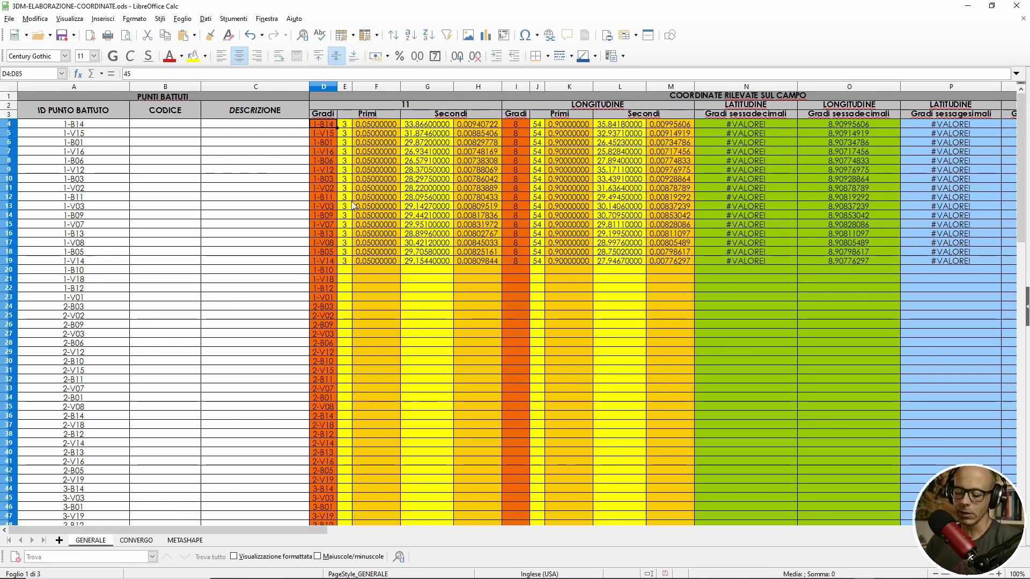
{"action": "key", "text": "ctrl+z"}
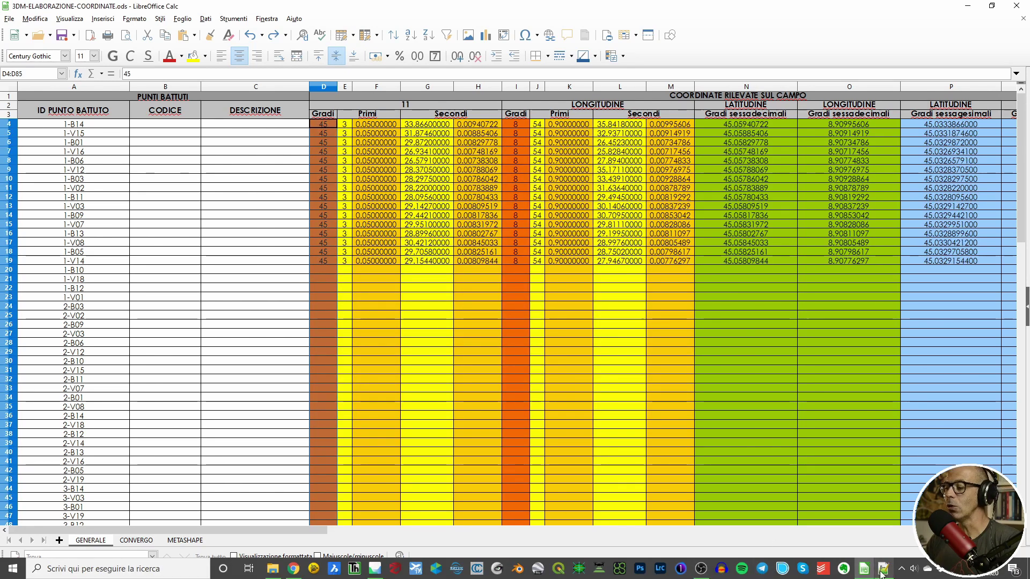
- Paste the latitude degrees again from D4 so column D reads 42 for every point
{"action": "left_click", "coordinate": [882, 574]}
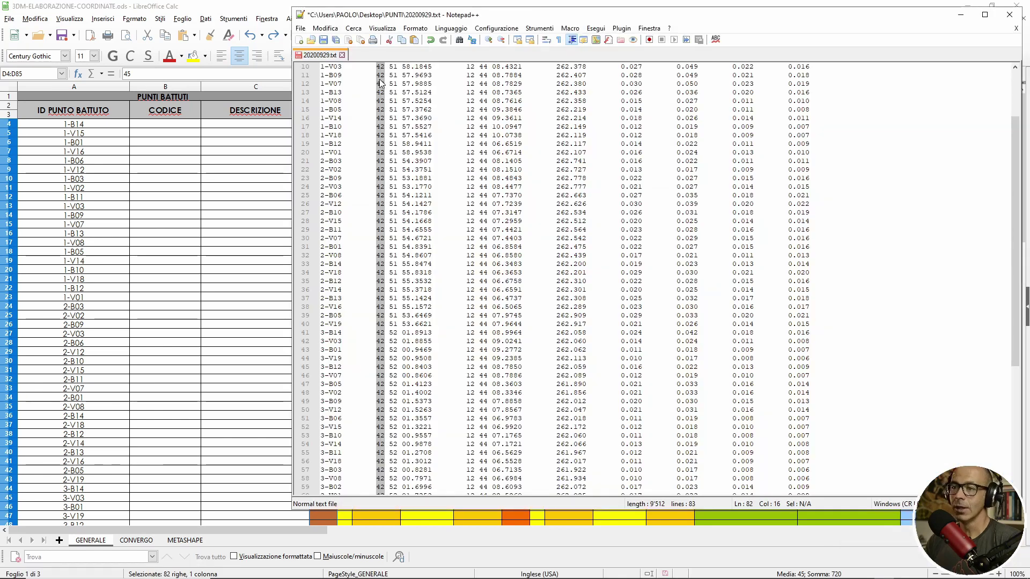
{"action": "key", "text": "alt+Tab"}
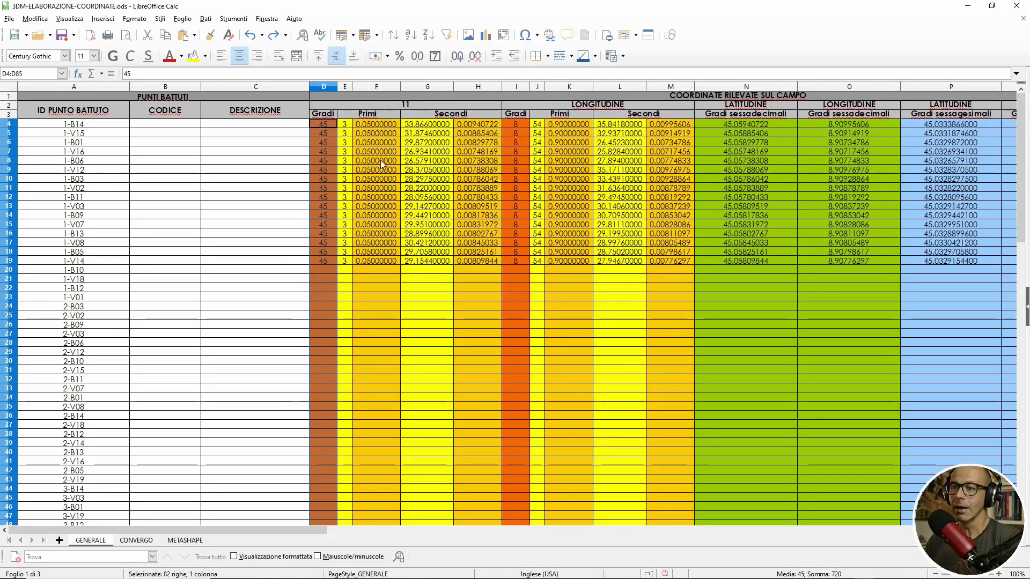
{"action": "left_click", "coordinate": [326, 124]}
{"action": "key", "text": "ctrl+v"}
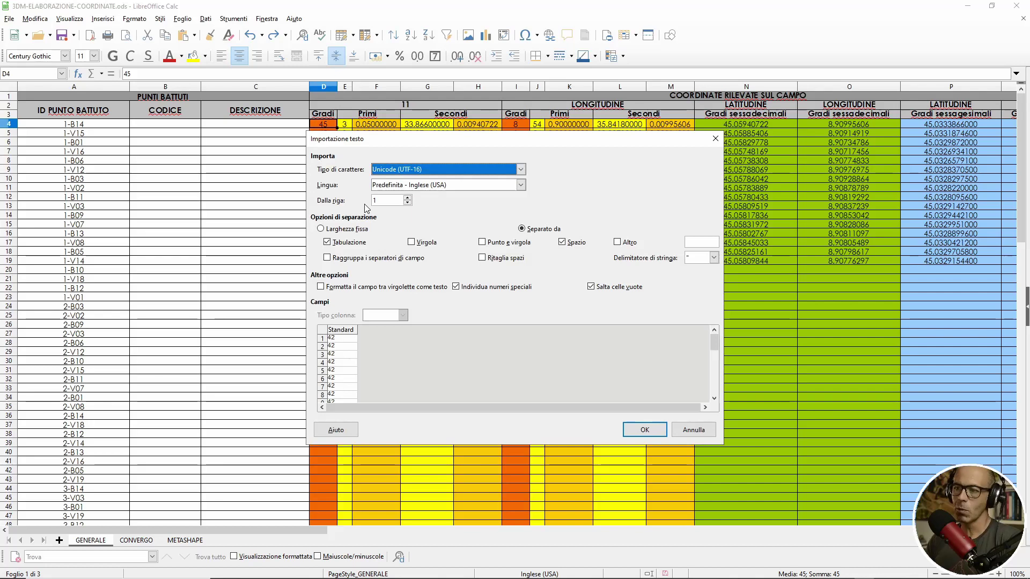
{"action": "left_click", "coordinate": [630, 431]}
{"action": "scroll", "coordinate": [361, 282], "scroll_direction": "down", "scroll_amount": 12}
{"action": "scroll", "coordinate": [361, 281], "scroll_direction": "down", "scroll_amount": 7}
{"action": "scroll", "coordinate": [372, 270], "scroll_direction": "up", "scroll_amount": 10}
{"action": "scroll", "coordinate": [660, 432], "scroll_direction": "up", "scroll_amount": 9}
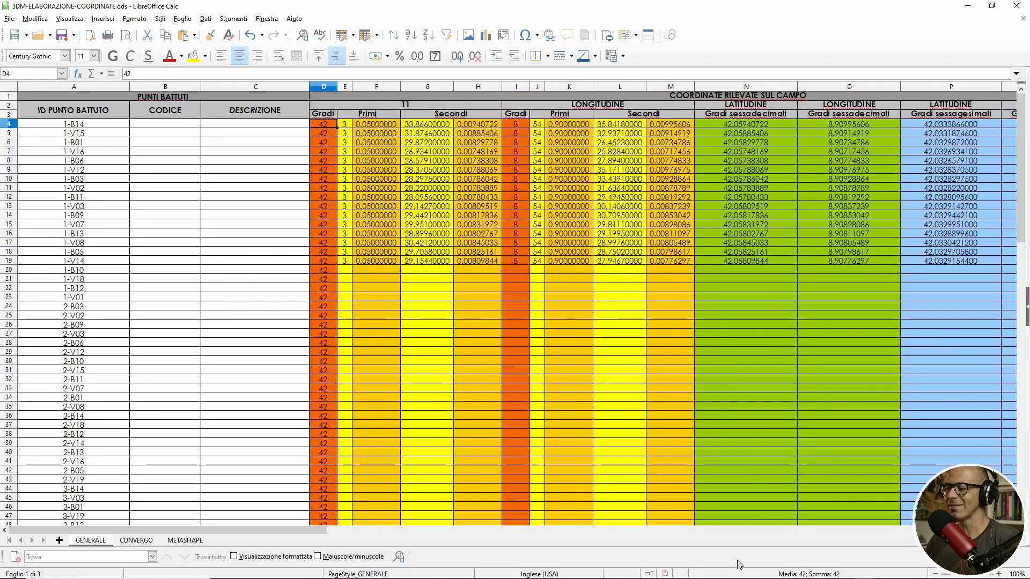
{"action": "left_click", "coordinate": [883, 568]}
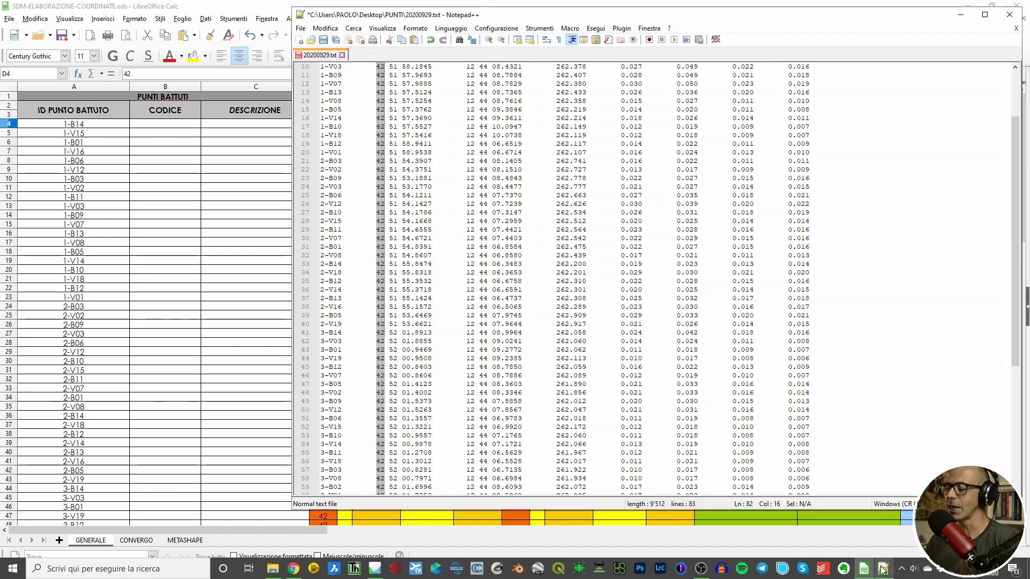
- Copy the latitude minutes column and paste it into E4, giving 51 or 52 per point
{"action": "scroll", "coordinate": [393, 76], "scroll_direction": "up", "scroll_amount": 10}
{"action": "left_click", "coordinate": [388, 69]}
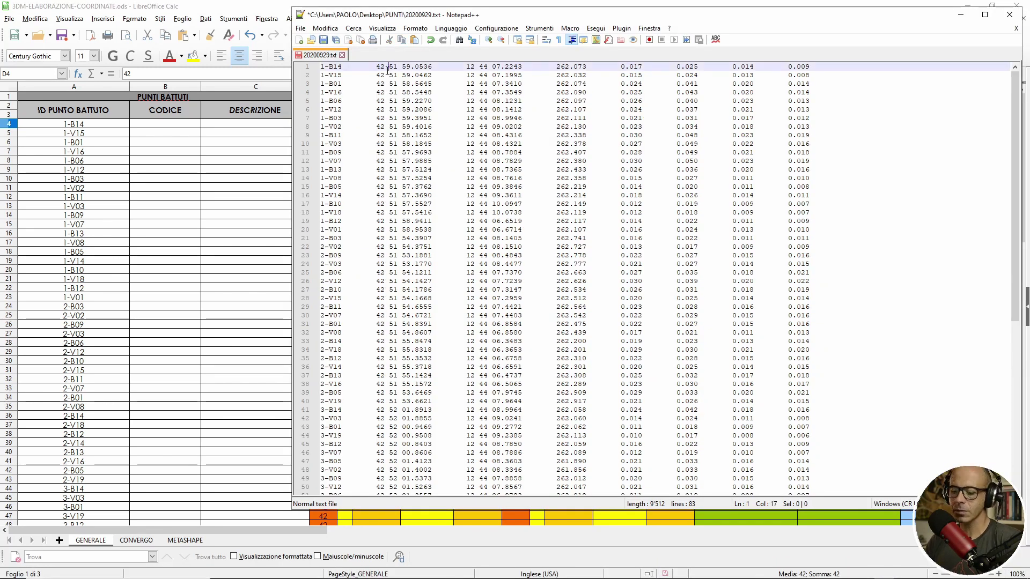
{"action": "mouse_move", "coordinate": [388, 69]}
{"action": "left_mouse_down"}
{"action": "mouse_move", "coordinate": [398, 527]}
{"action": "mouse_move", "coordinate": [397, 477]}
{"action": "left_mouse_up"}
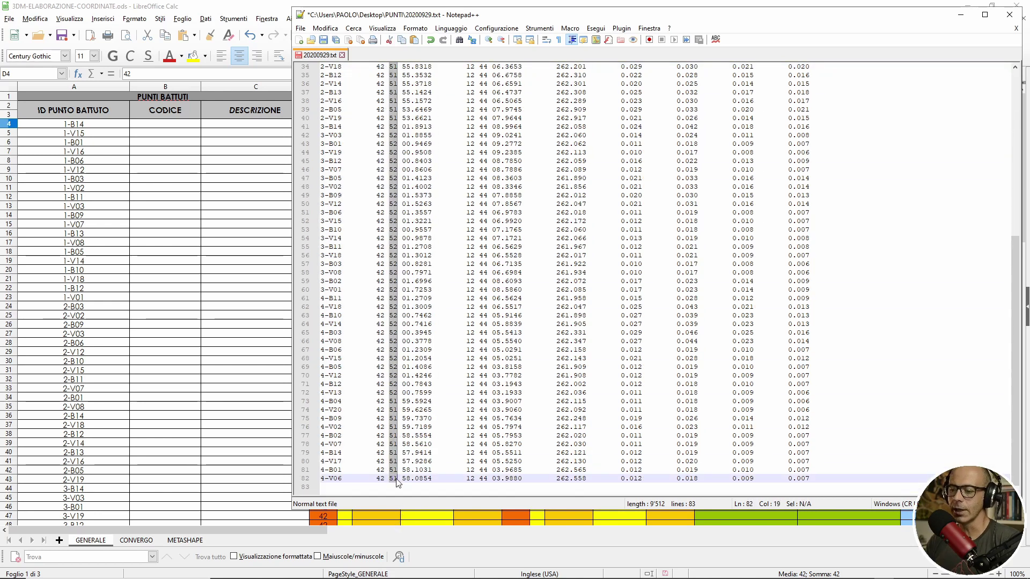
{"action": "left_click", "coordinate": [155, 6]}
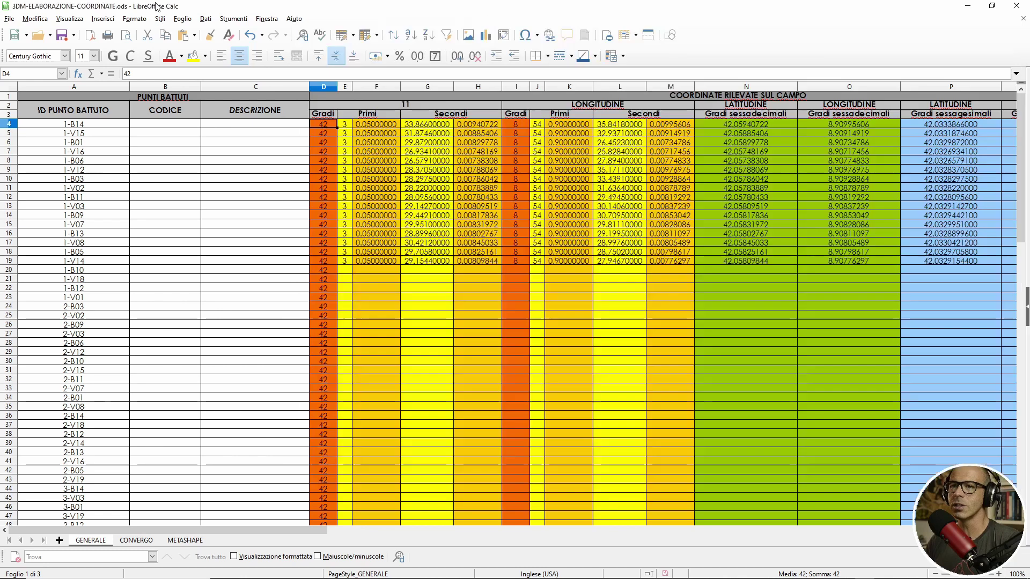
{"action": "key", "text": "Right"}
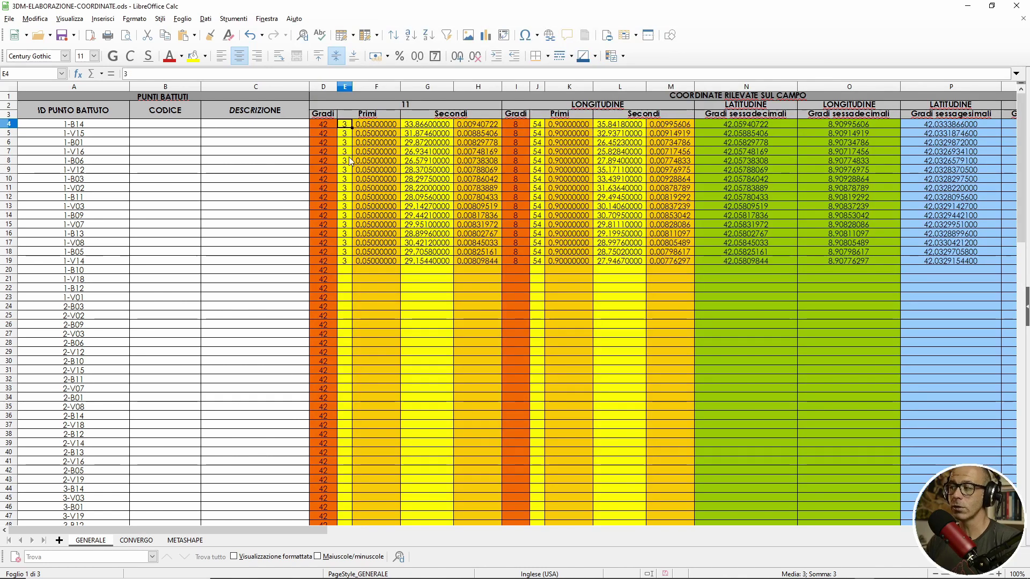
{"action": "key", "text": "ctrl+v"}
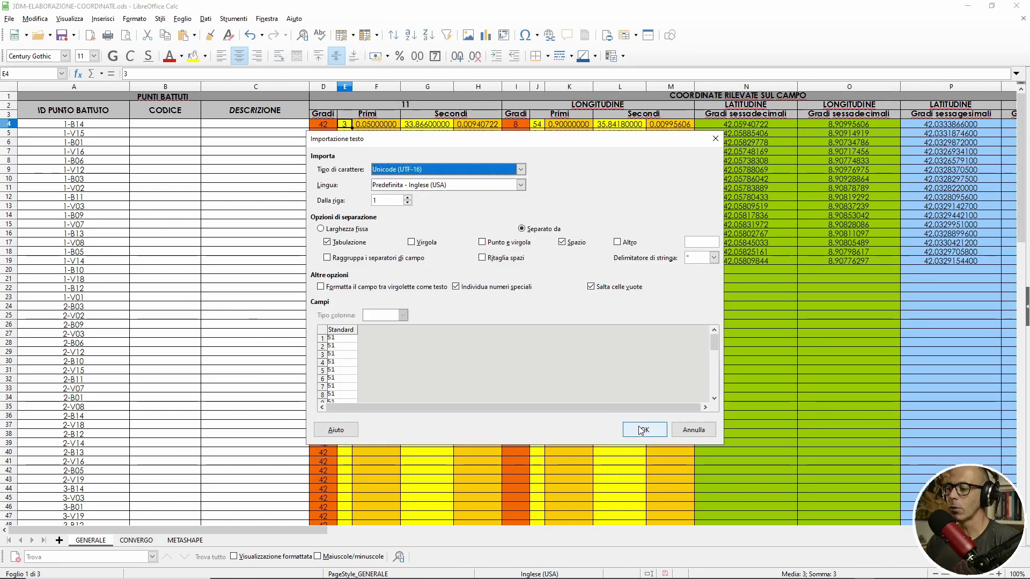
{"action": "left_click", "coordinate": [644, 429]}
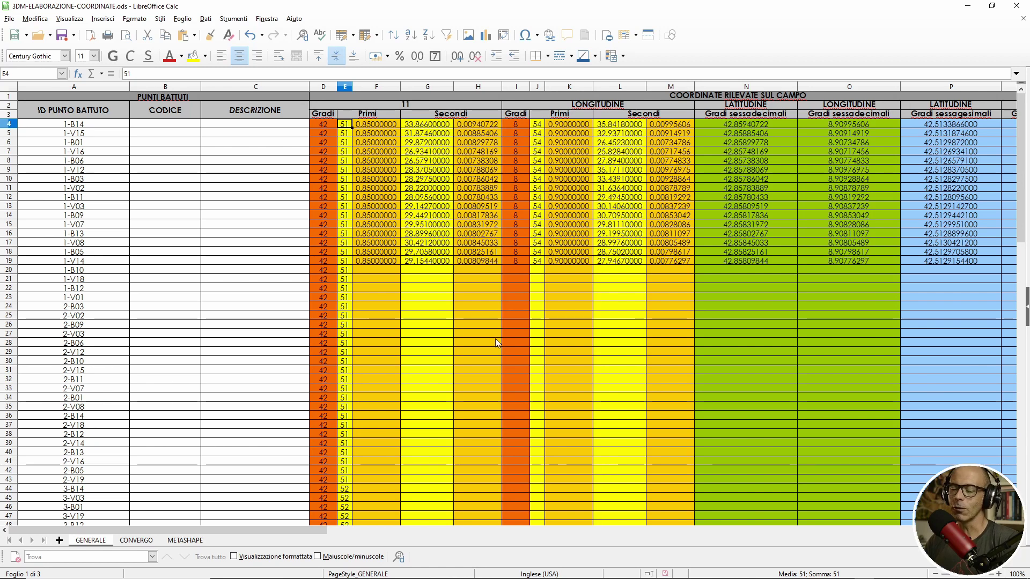
{"action": "scroll", "coordinate": [643, 515], "scroll_direction": "down", "scroll_amount": 6}
{"action": "scroll", "coordinate": [655, 484], "scroll_direction": "up", "scroll_amount": 6}
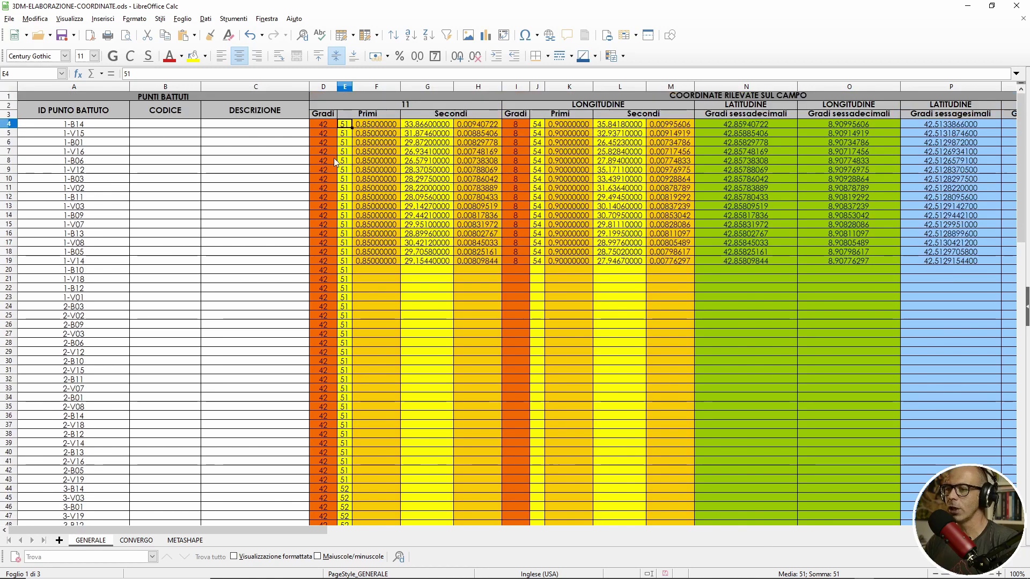
{"action": "left_click", "coordinate": [884, 569]}
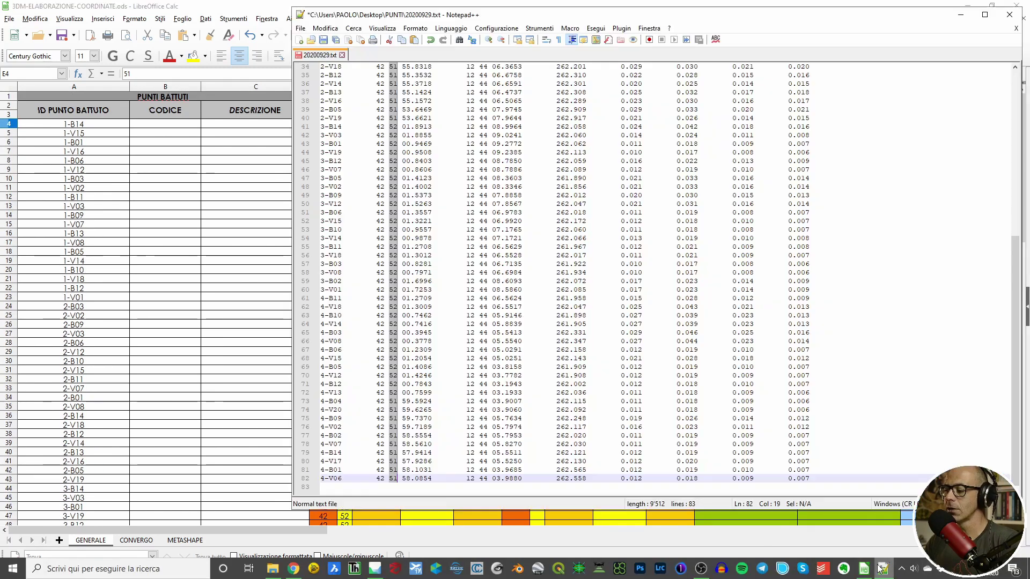
- Copy the latitude seconds column and paste it into G4, starting at 59.0536
{"action": "scroll", "coordinate": [430, 95], "scroll_direction": "up", "scroll_amount": 11}
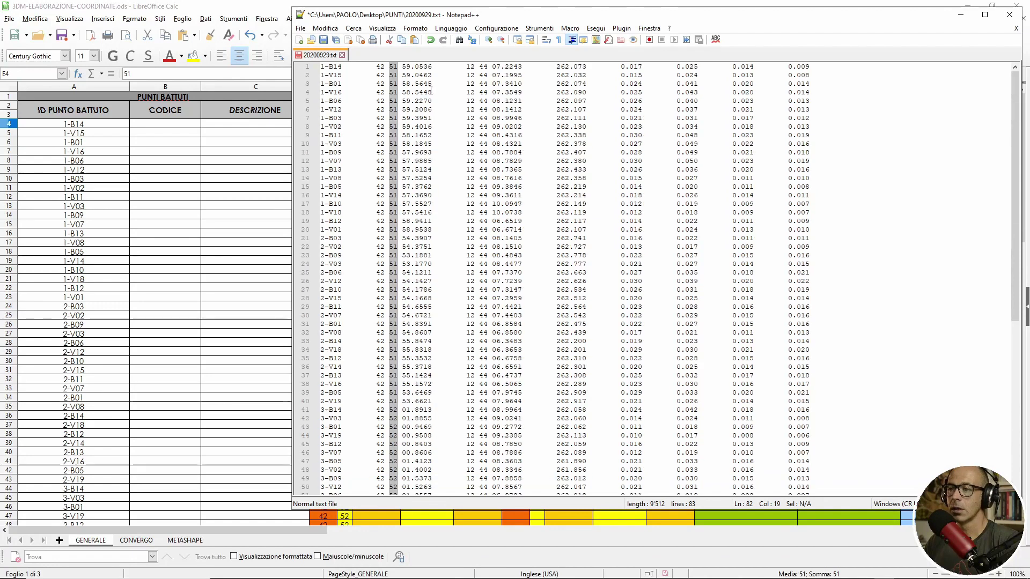
{"action": "left_click", "coordinate": [403, 66]}
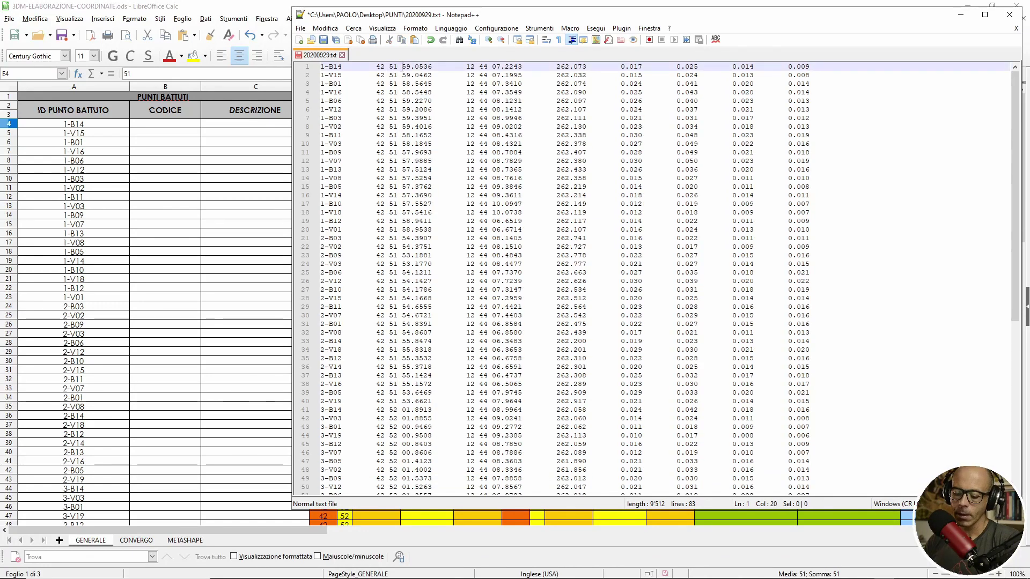
{"action": "left_click_drag", "start_coordinate": [403, 67], "coordinate": [431, 477]}
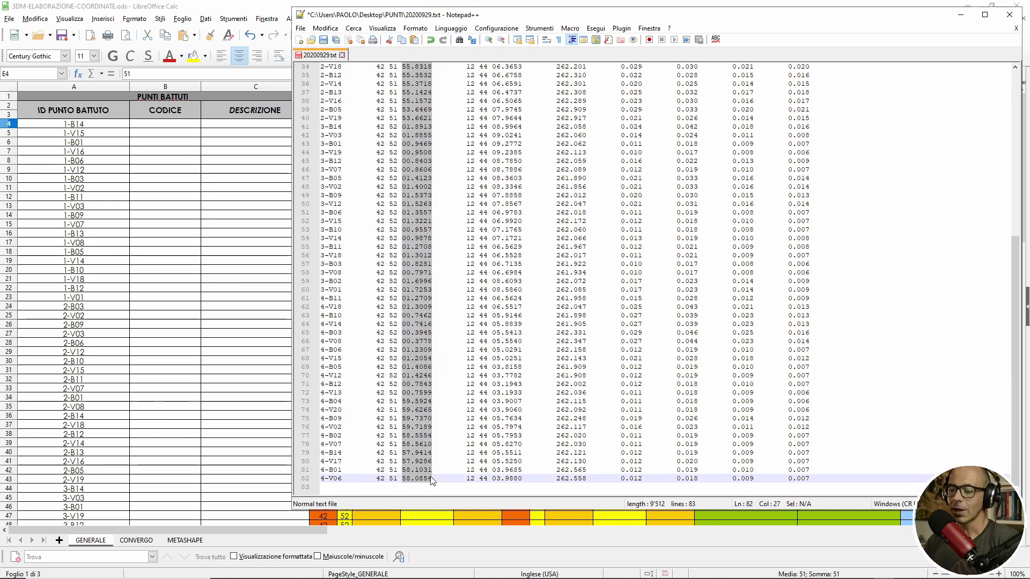
{"action": "left_click", "coordinate": [220, 7]}
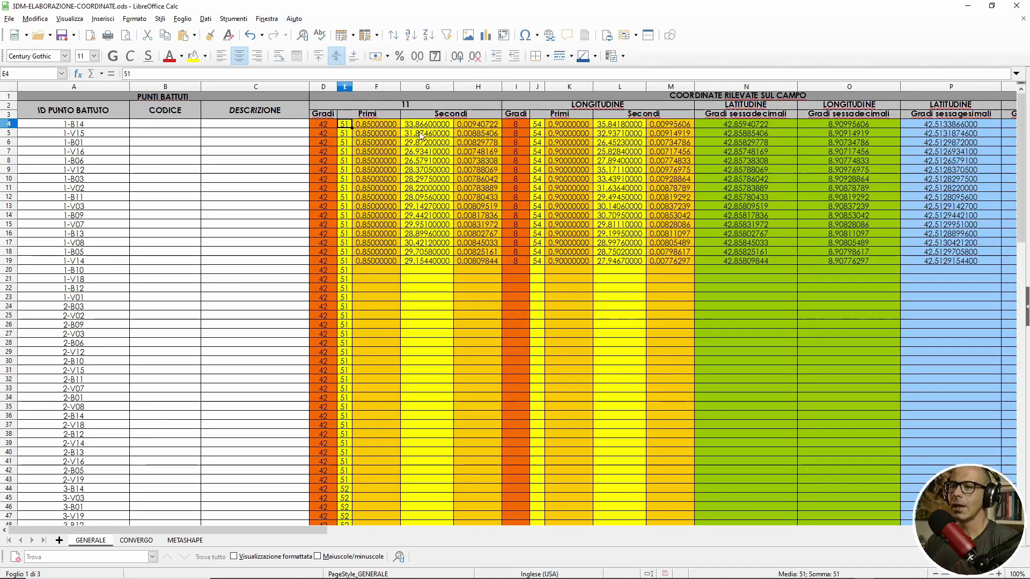
{"action": "left_click", "coordinate": [417, 127]}
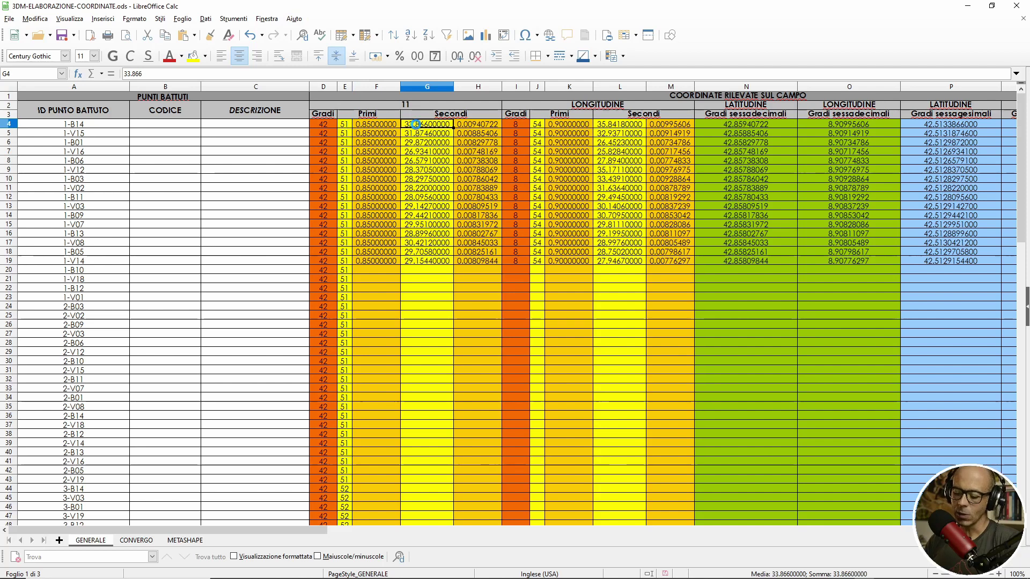
{"action": "key", "text": "ctrl+v"}
{"action": "left_click", "coordinate": [645, 429]}
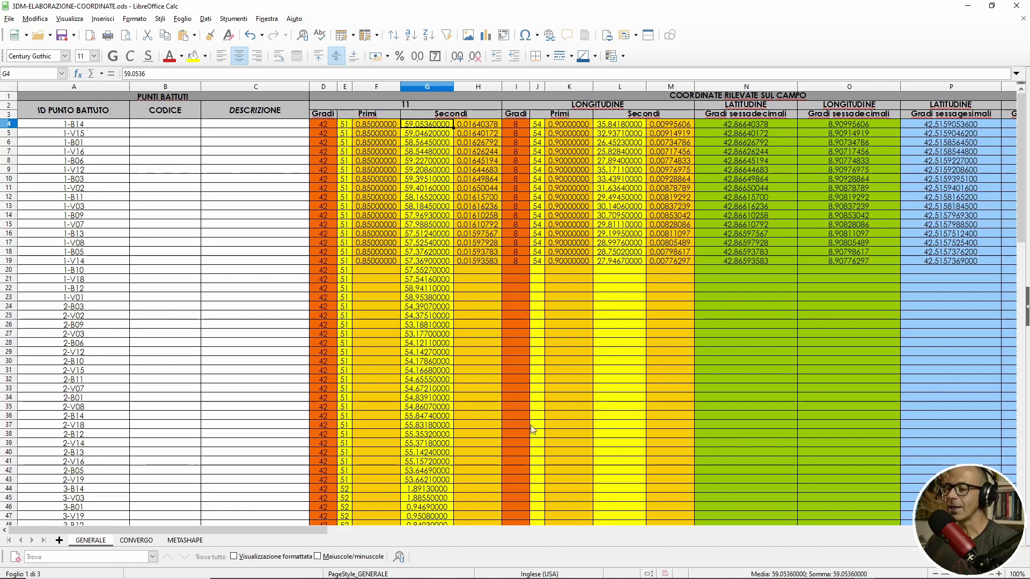
{"action": "left_click", "coordinate": [882, 572]}
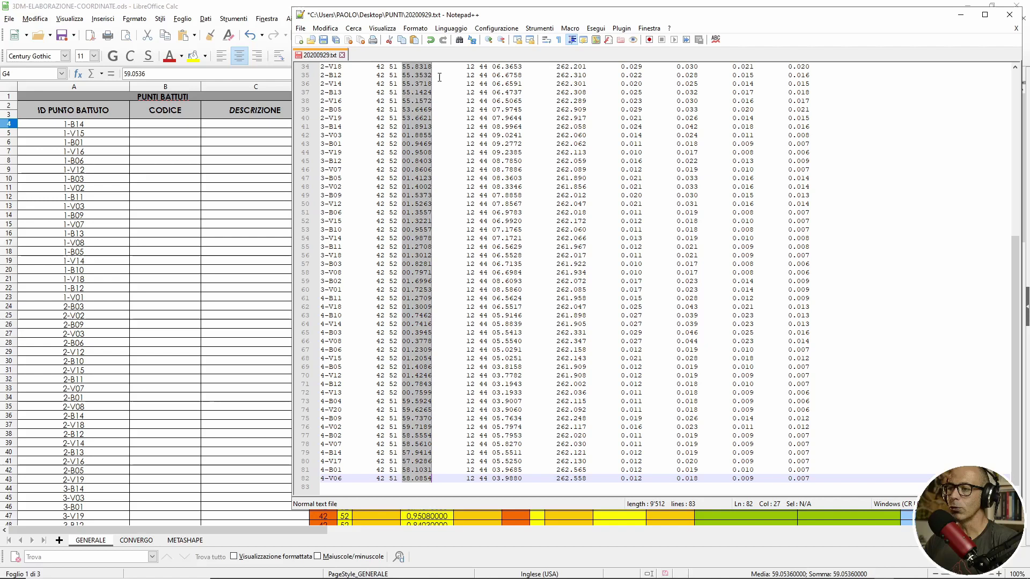
- Copy the column of 12 longitude degrees from Notepad++ into Calc starting at cell I4
{"action": "left_click", "coordinate": [469, 66]}
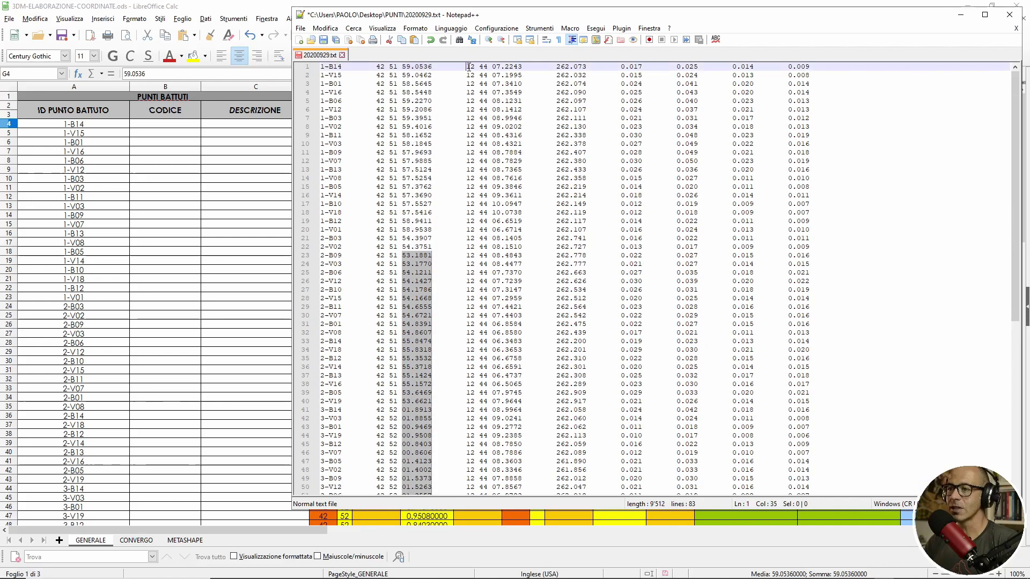
{"action": "left_click_drag", "start_coordinate": [469, 66], "coordinate": [473, 478]}
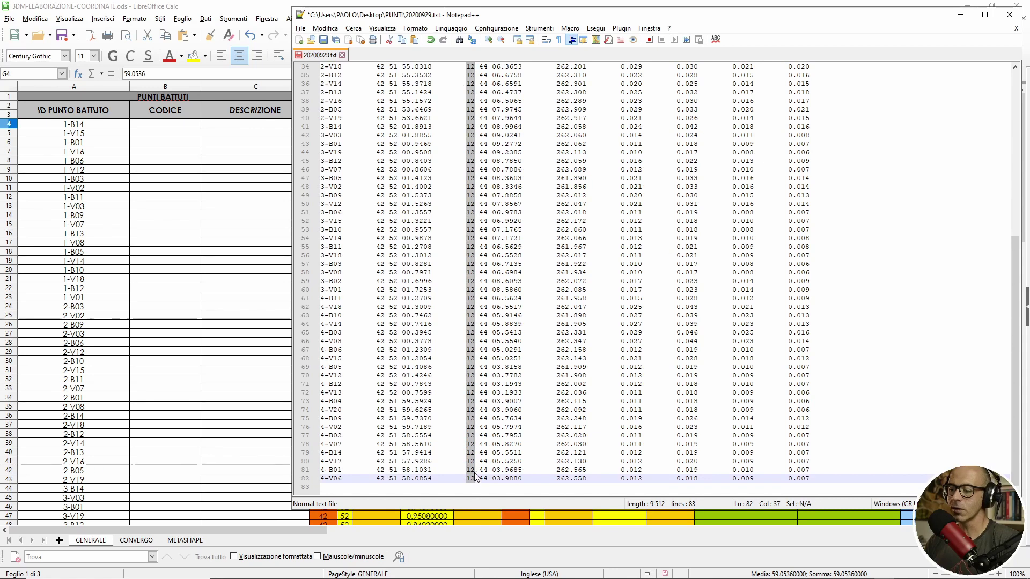
{"action": "left_click", "coordinate": [233, 6]}
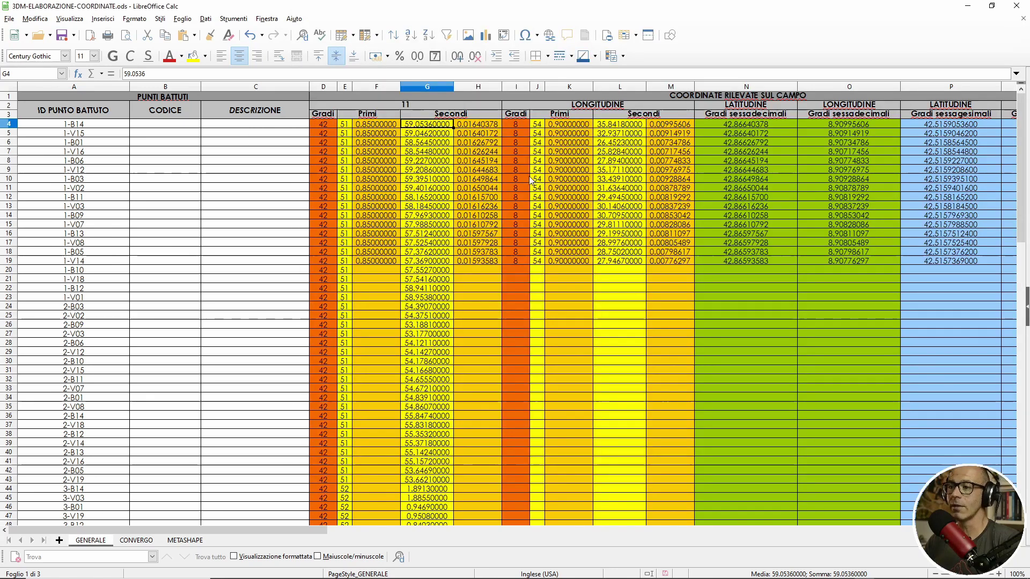
{"action": "left_click", "coordinate": [519, 125]}
{"action": "key", "text": "ctrl+v"}
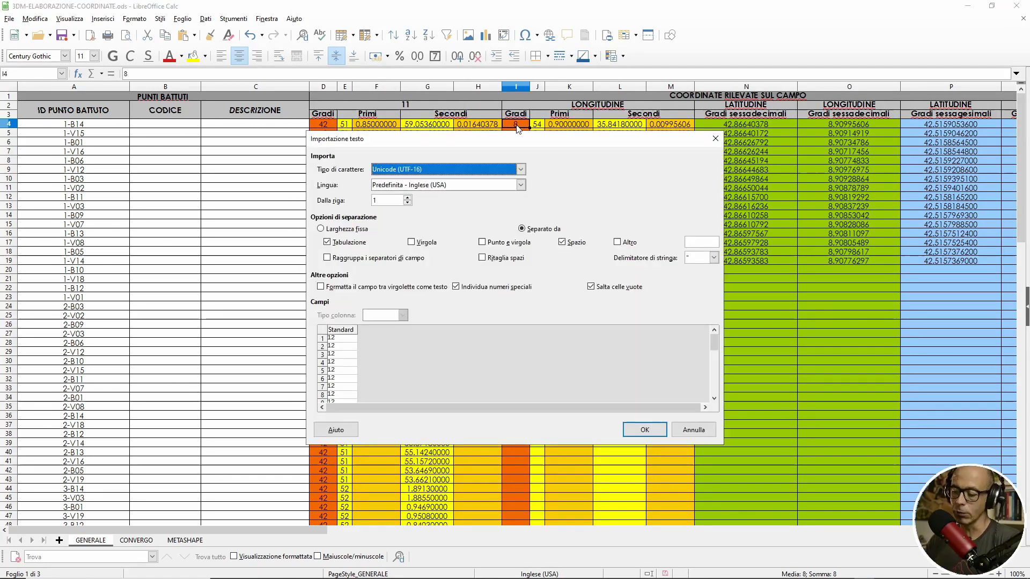
{"action": "left_click", "coordinate": [645, 430]}
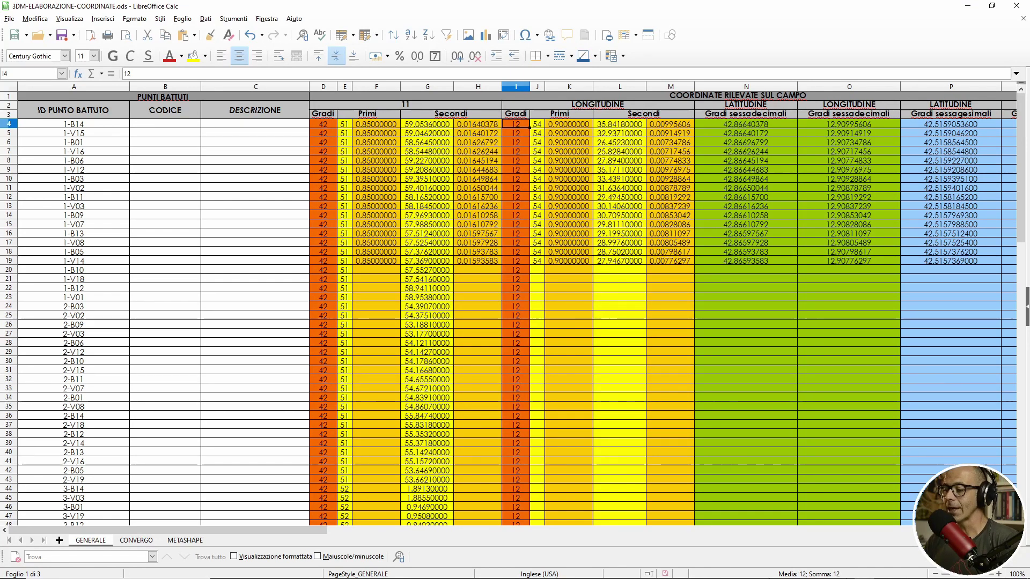
{"action": "key", "text": "alt+Tab"}
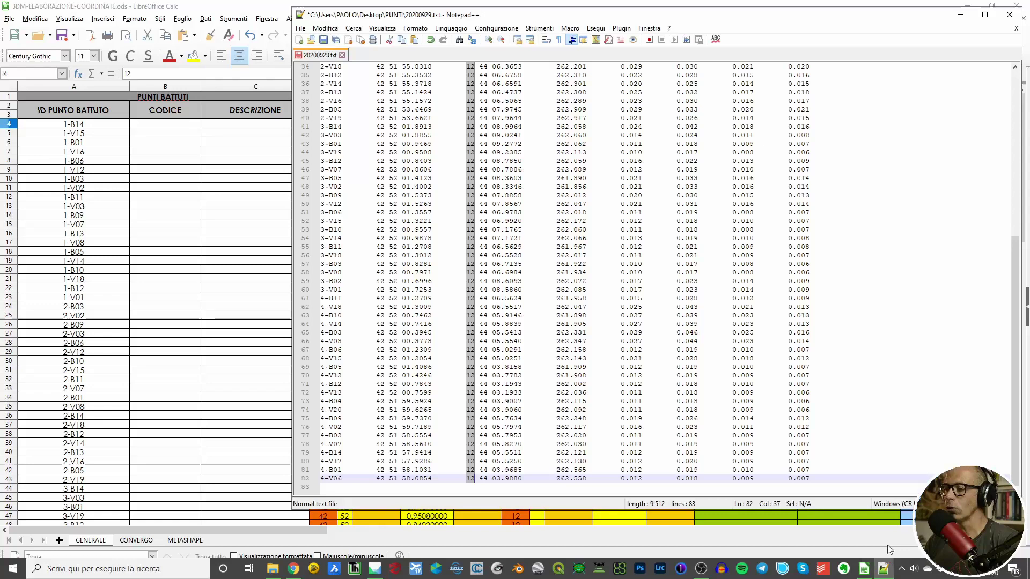
- Paste the column of 44 longitude minutes from the text file into Calc starting at J4
{"action": "scroll", "coordinate": [481, 161], "scroll_direction": "up", "scroll_amount": 11}
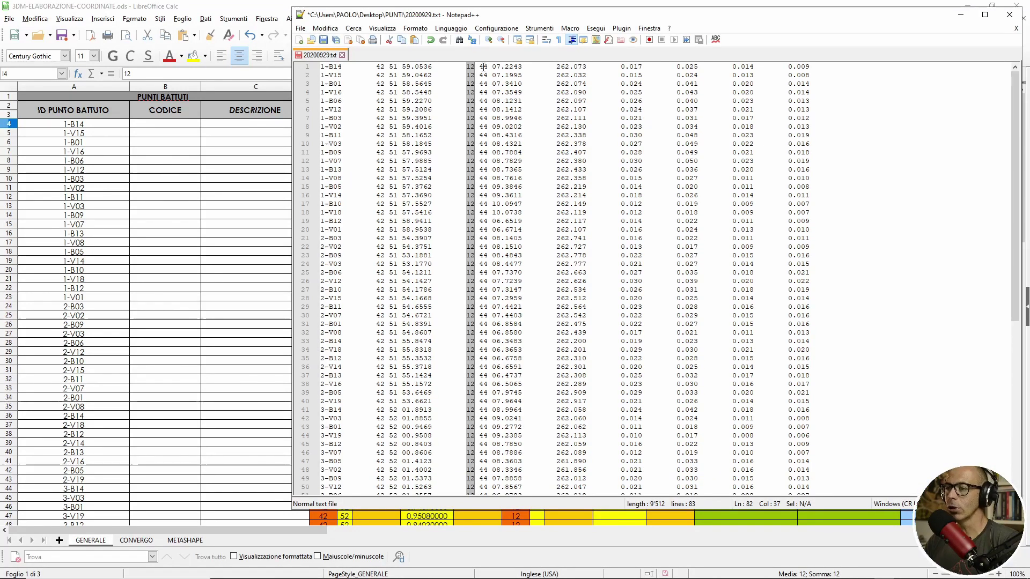
{"action": "left_click", "coordinate": [481, 67]}
{"action": "left_click_drag", "start_coordinate": [481, 67], "coordinate": [489, 478]}
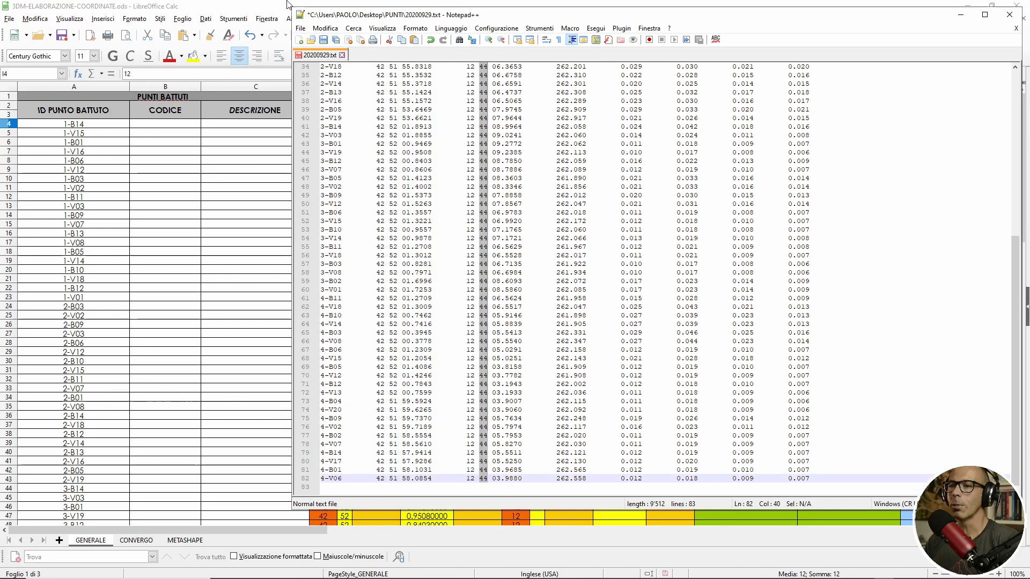
{"action": "left_click", "coordinate": [295, 4]}
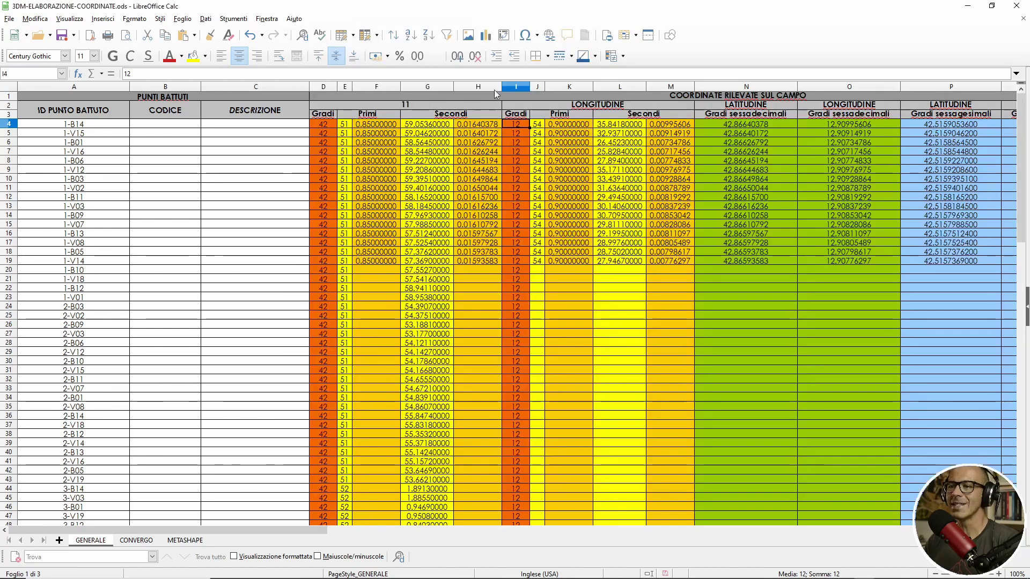
{"action": "left_click", "coordinate": [538, 124]}
{"action": "key", "text": "ctrl+v"}
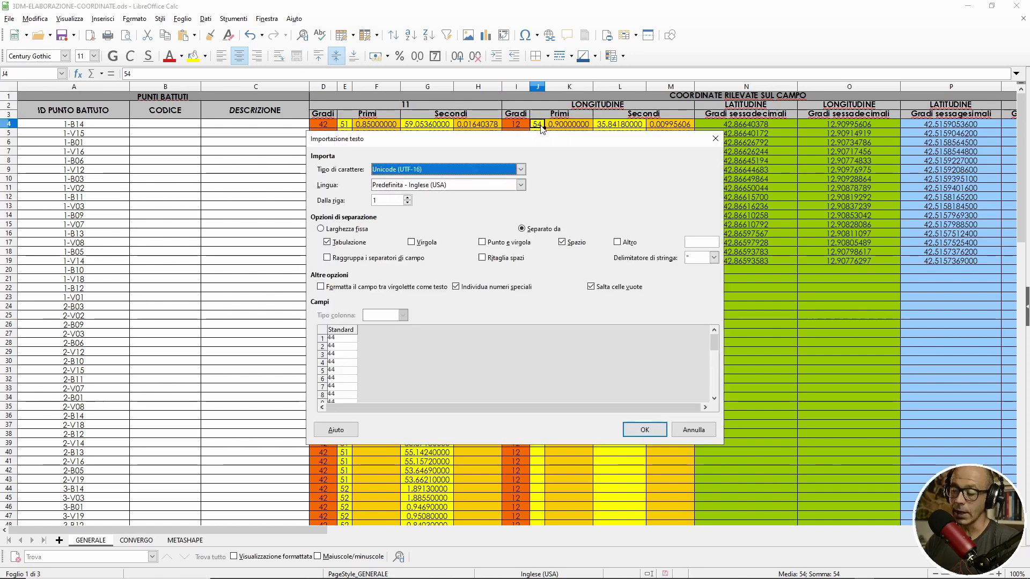
{"action": "left_click", "coordinate": [643, 429]}
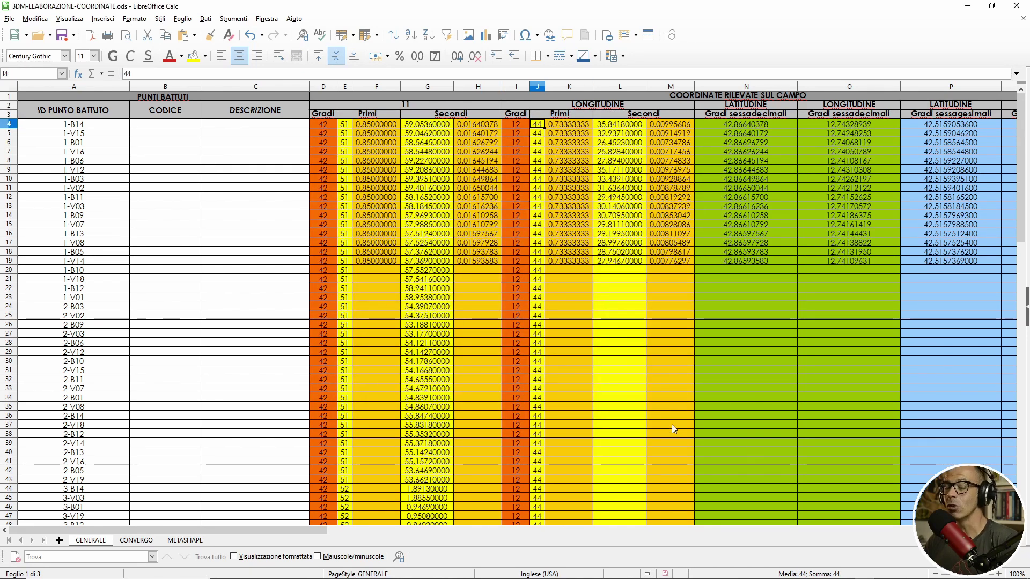
- Scroll the sheet down to the last point row and bring the points text file forward
{"action": "scroll", "coordinate": [649, 422], "scroll_direction": "down", "scroll_amount": 6}
{"action": "scroll", "coordinate": [635, 424], "scroll_direction": "down", "scroll_amount": 9}
{"action": "scroll", "coordinate": [596, 411], "scroll_direction": "down", "scroll_amount": 8}
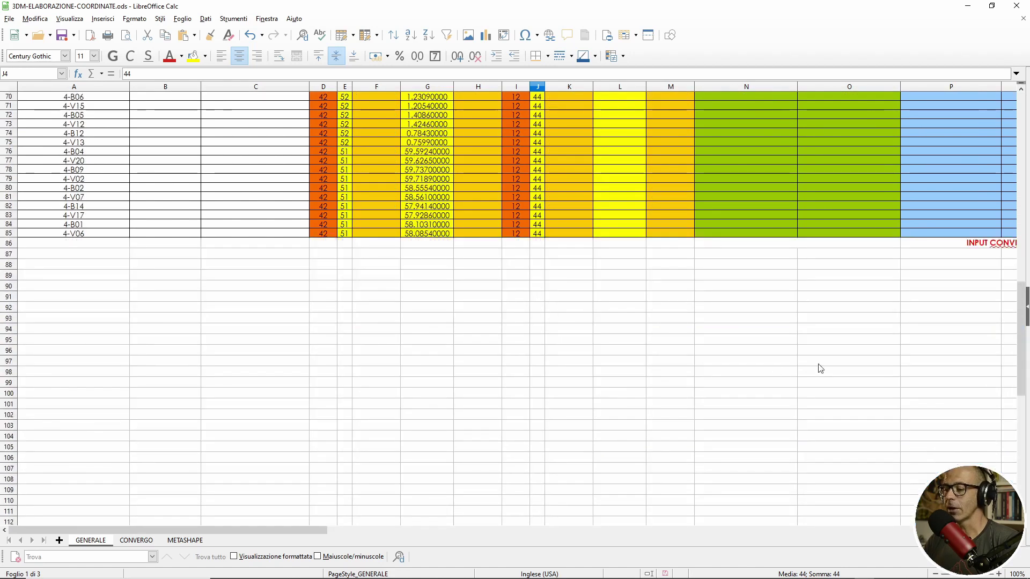
{"action": "left_click", "coordinate": [883, 573]}
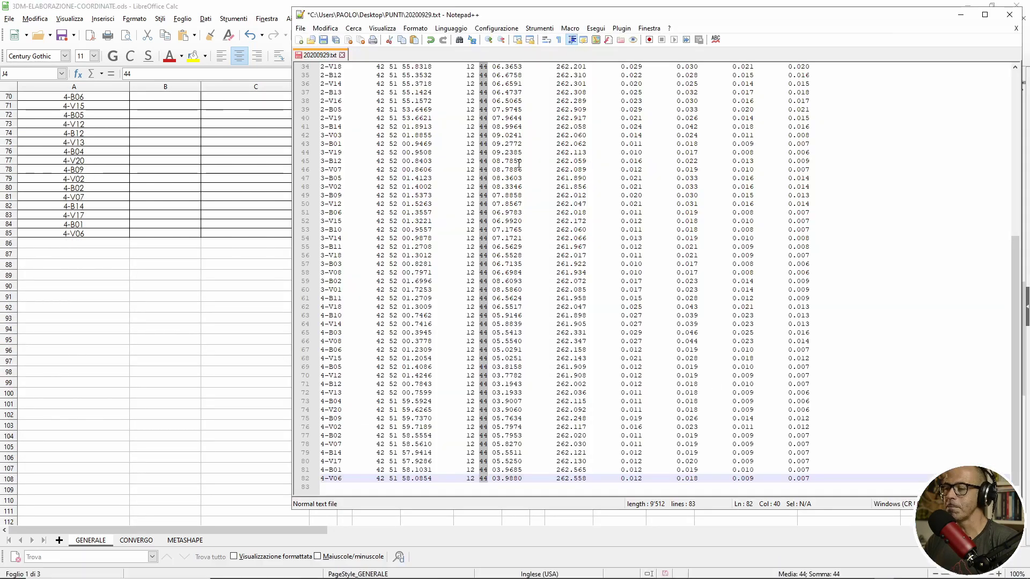
- Copy the longitude seconds column, starting at 7.2243, into Calc column L from L4
{"action": "scroll", "coordinate": [590, 269], "scroll_direction": "up", "scroll_amount": 10}
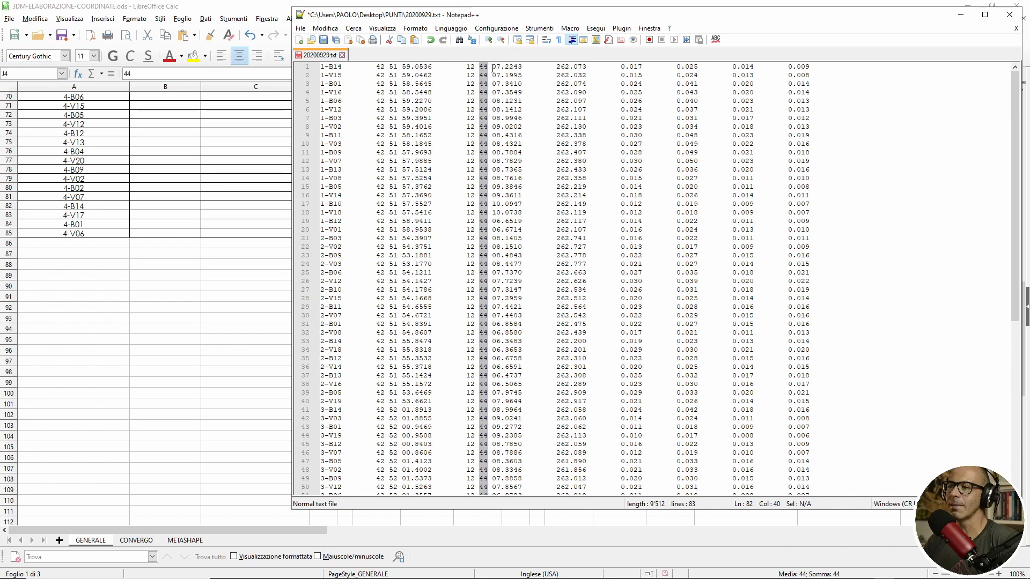
{"action": "left_click", "coordinate": [492, 67]}
{"action": "left_click_drag", "start_coordinate": [493, 67], "coordinate": [521, 475]}
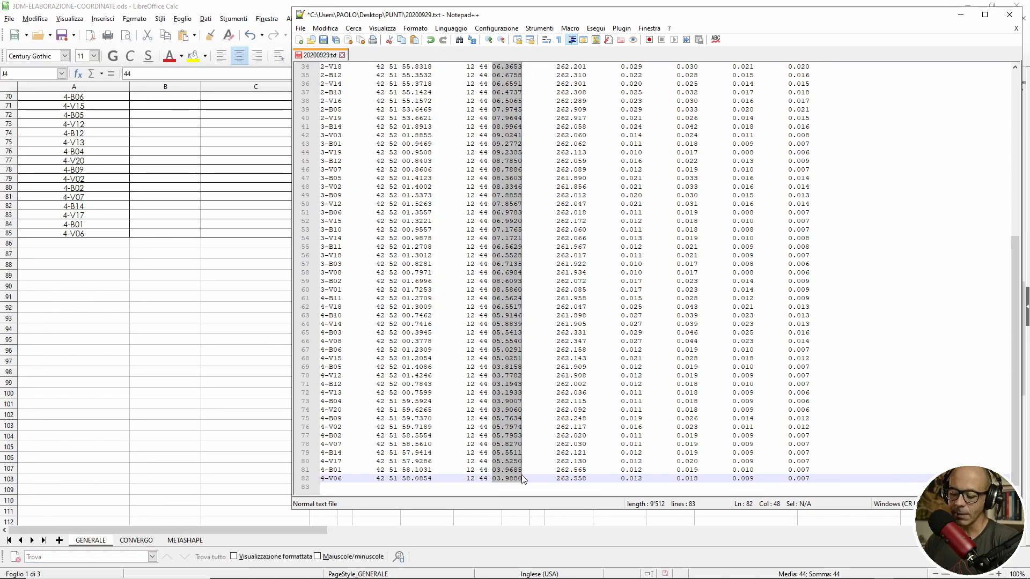
{"action": "left_click", "coordinate": [288, 4]}
{"action": "scroll", "coordinate": [679, 98], "scroll_direction": "up", "scroll_amount": 20}
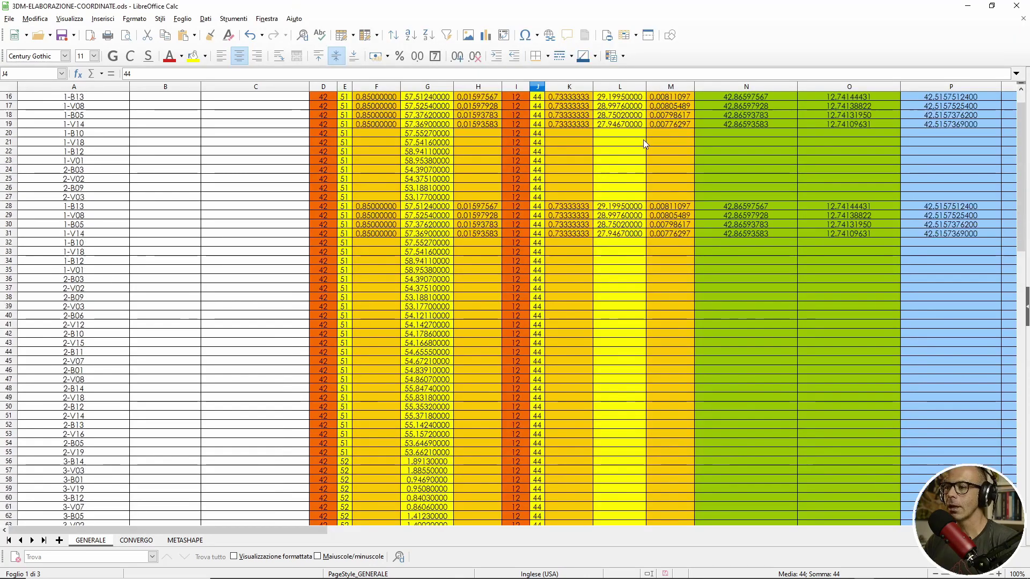
{"action": "left_click", "coordinate": [619, 124]}
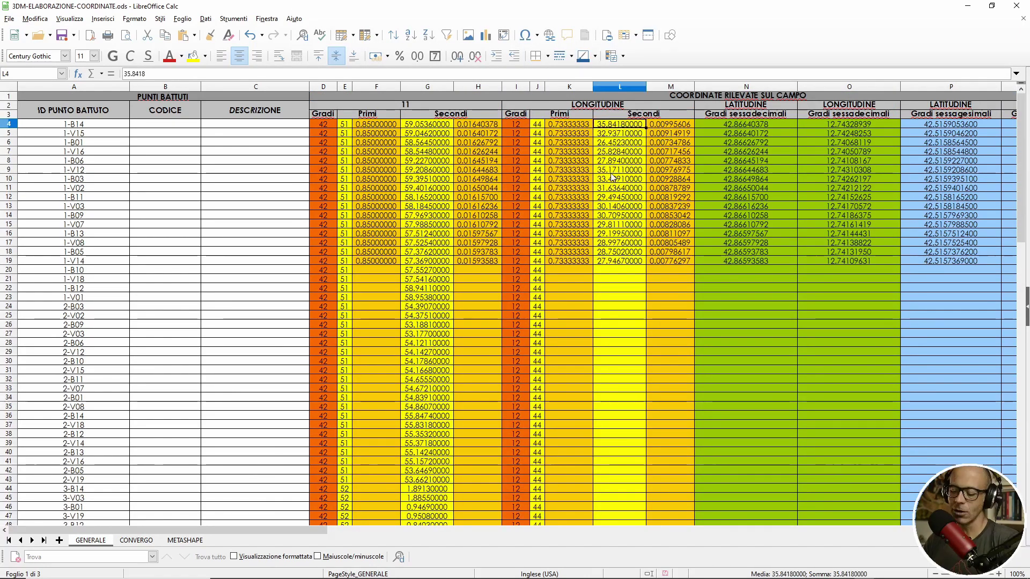
{"action": "key", "text": "ctrl+v"}
{"action": "left_click", "coordinate": [644, 429]}
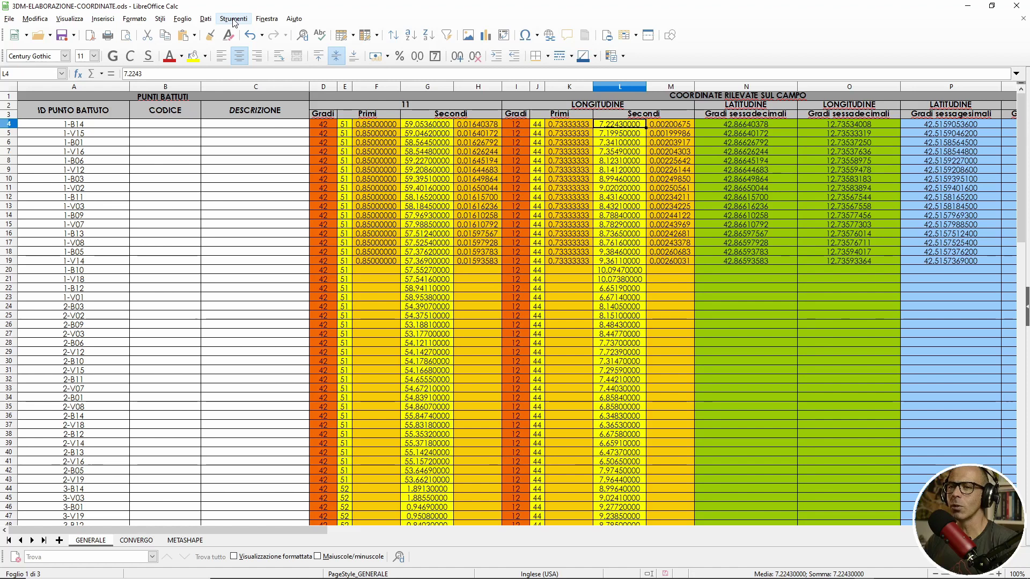
- Browse the Strumenti menu and close it without choosing anything
{"action": "left_click", "coordinate": [234, 20]}
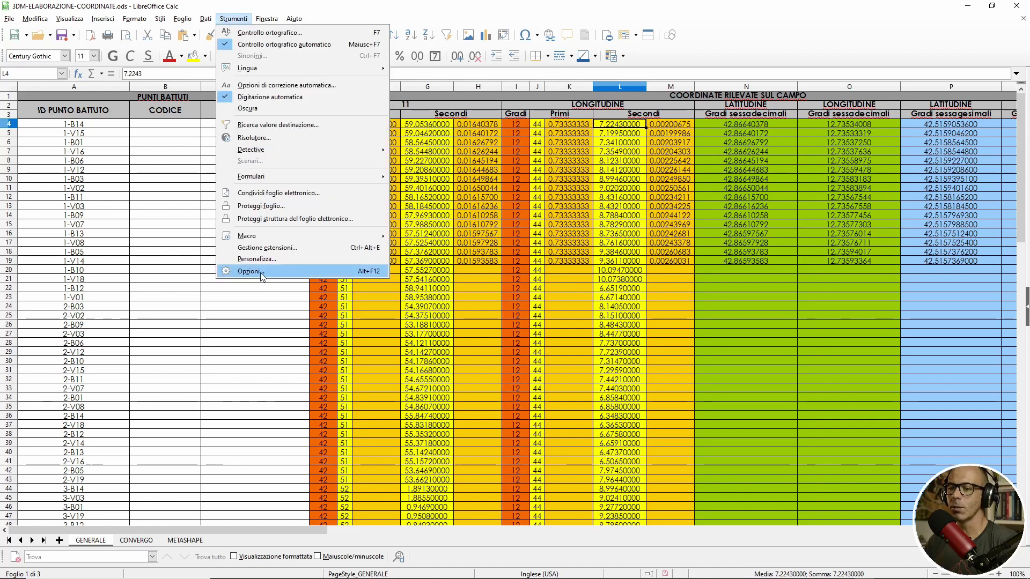
{"action": "key", "text": "Escape"}
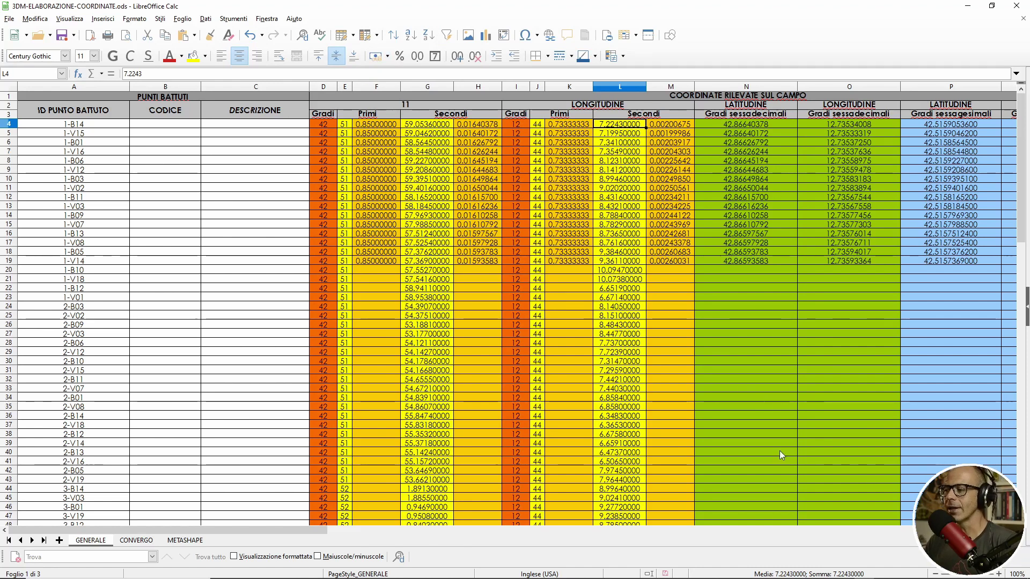
{"action": "scroll", "coordinate": [751, 340], "scroll_direction": "down", "scroll_amount": 5}
{"action": "scroll", "coordinate": [732, 344], "scroll_direction": "up", "scroll_amount": 5}
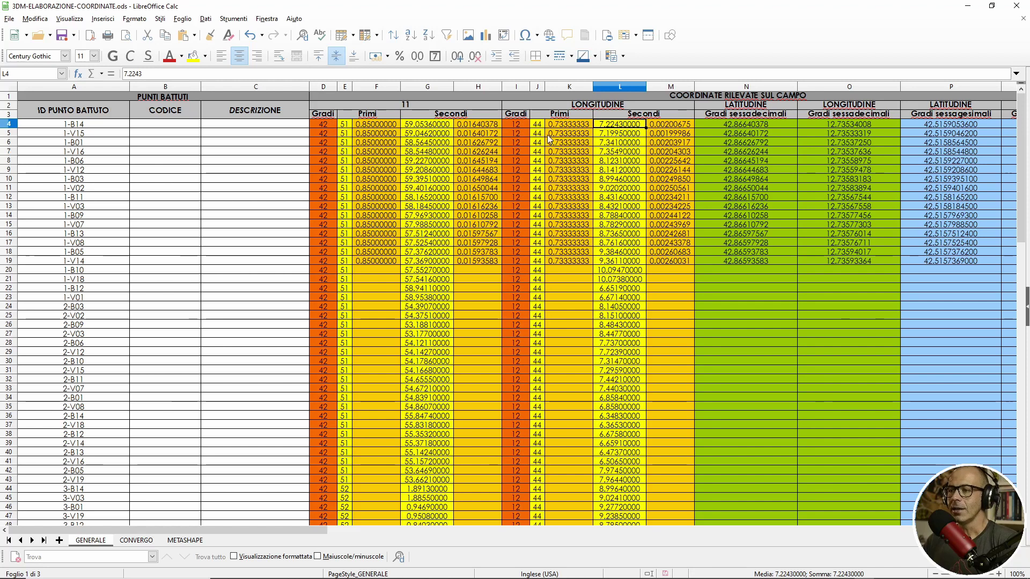
- Rename the latitude header in merged cell D2 from 11 to LATITUDINE
{"action": "double_click", "coordinate": [419, 108]}
{"action": "type", "text": "LATIT"}
{"action": "key", "text": "BackSpace"}
{"action": "type", "text": "DINE"}
{"action": "left_click", "coordinate": [427, 143]}
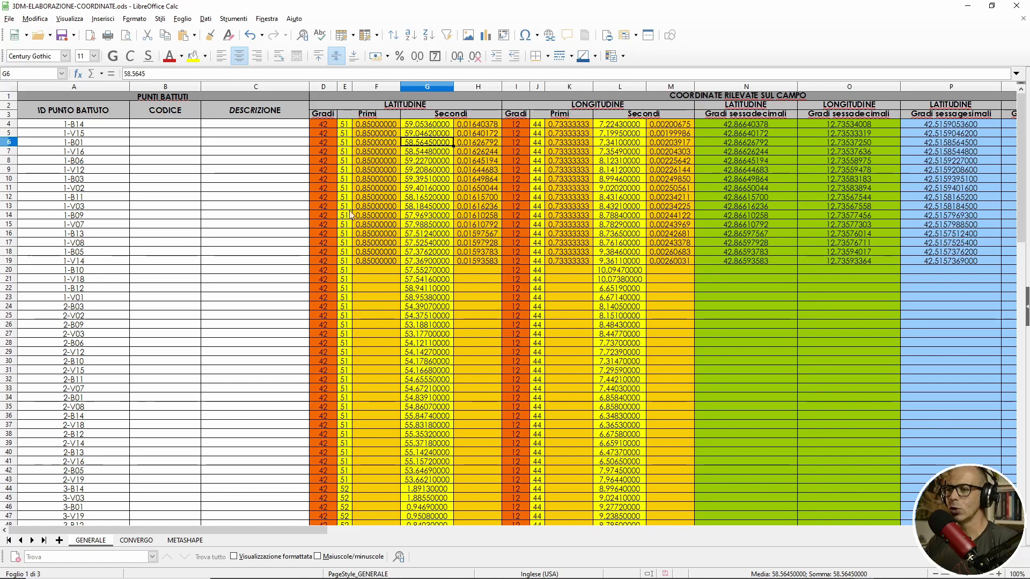
{"action": "left_click", "coordinate": [384, 260]}
- Fill the F19, H19, K19 and M19 conversion formulas down to row 85
{"action": "scroll", "coordinate": [383, 259], "scroll_direction": "down", "scroll_amount": 4}
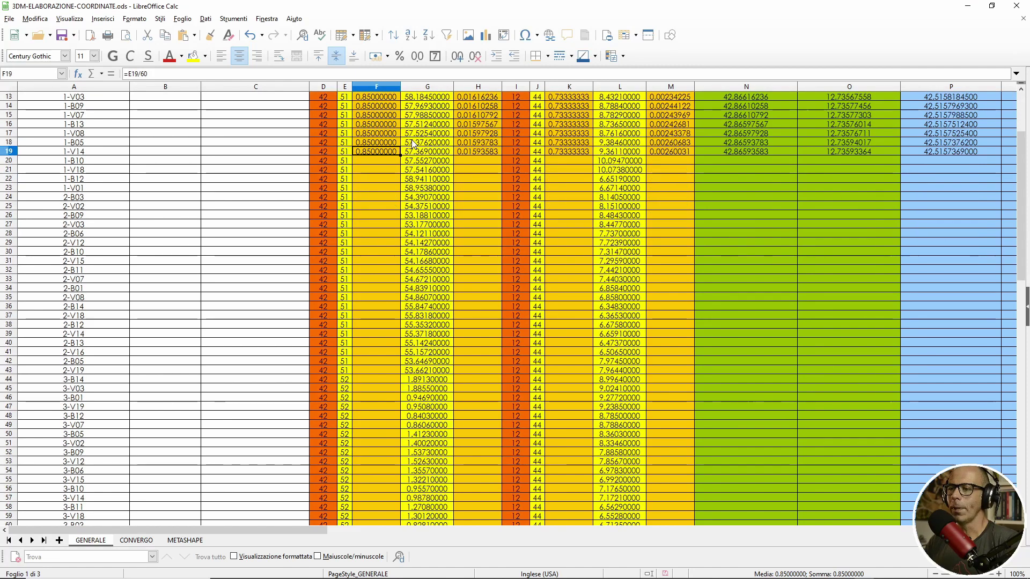
{"action": "double_click", "coordinate": [400, 155]}
{"action": "left_click", "coordinate": [481, 151]}
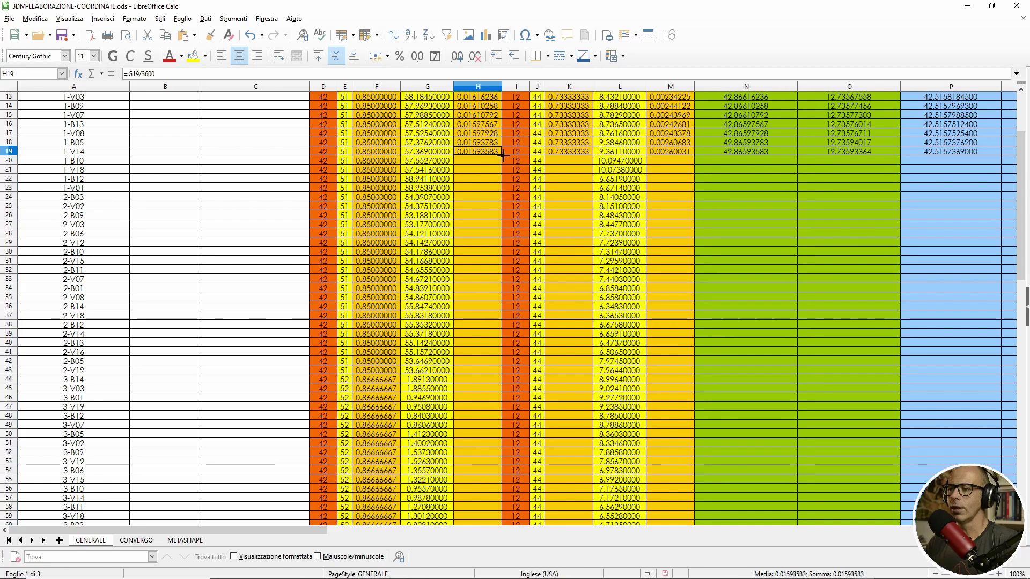
{"action": "double_click", "coordinate": [503, 155]}
{"action": "left_click", "coordinate": [573, 150]}
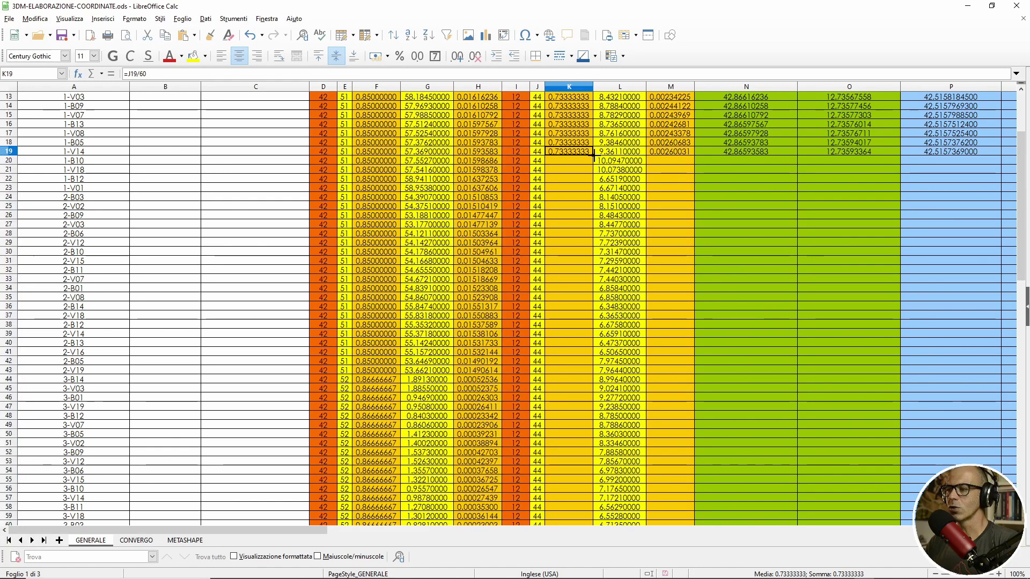
{"action": "double_click", "coordinate": [594, 155]}
{"action": "left_click", "coordinate": [692, 153]}
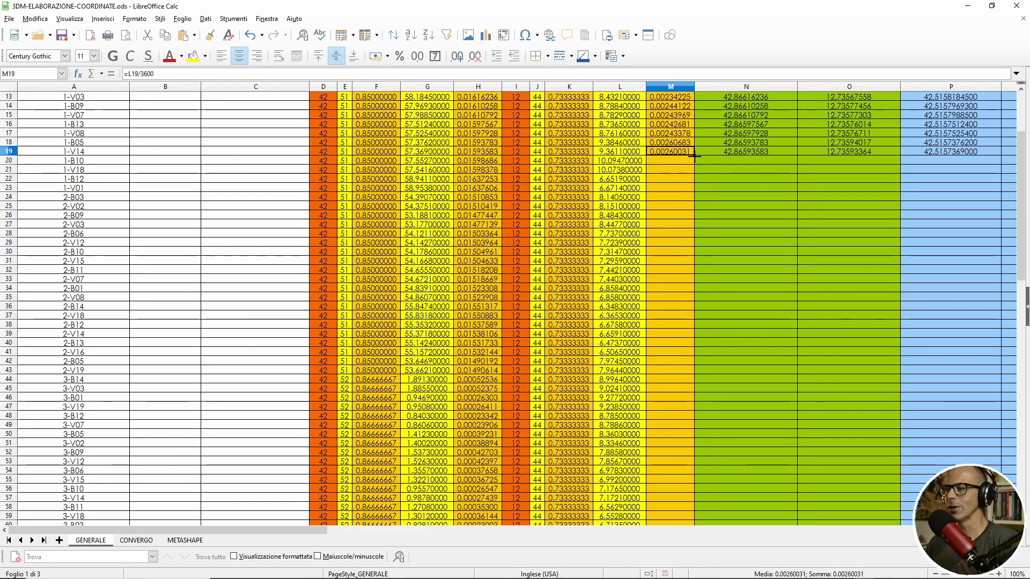
{"action": "double_click", "coordinate": [694, 155]}
{"action": "scroll", "coordinate": [769, 172], "scroll_direction": "up", "scroll_amount": 4}
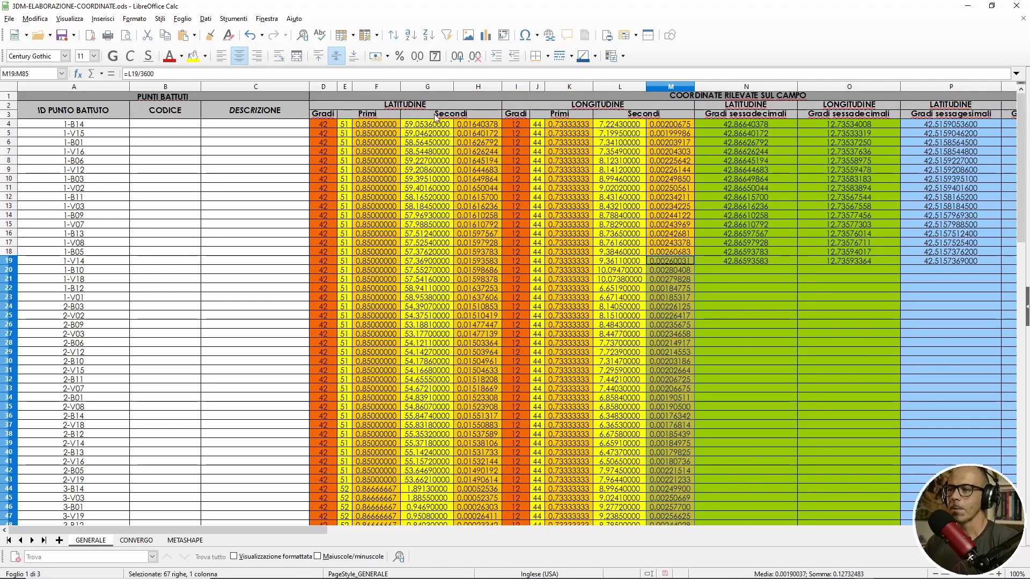
{"action": "left_click", "coordinate": [381, 126]}
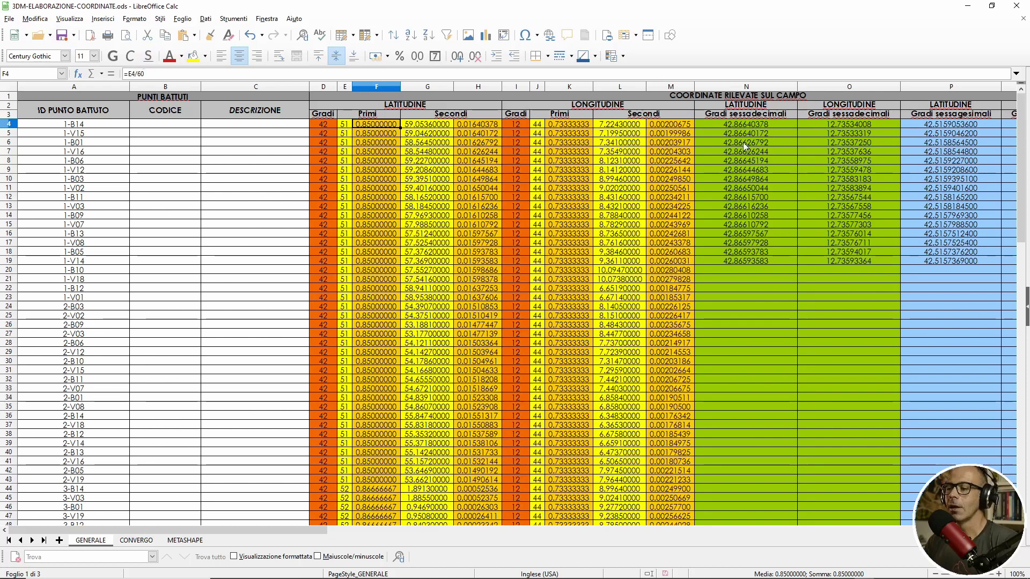
{"action": "left_click", "coordinate": [344, 125]}
{"action": "left_click", "coordinate": [366, 126]}
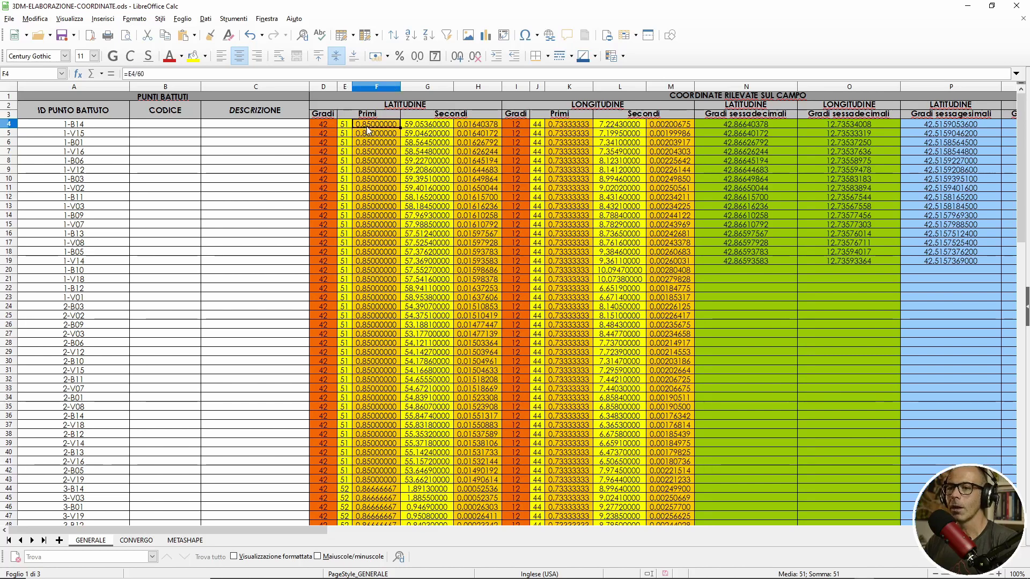
{"action": "left_click", "coordinate": [443, 126]}
{"action": "left_click", "coordinate": [477, 124]}
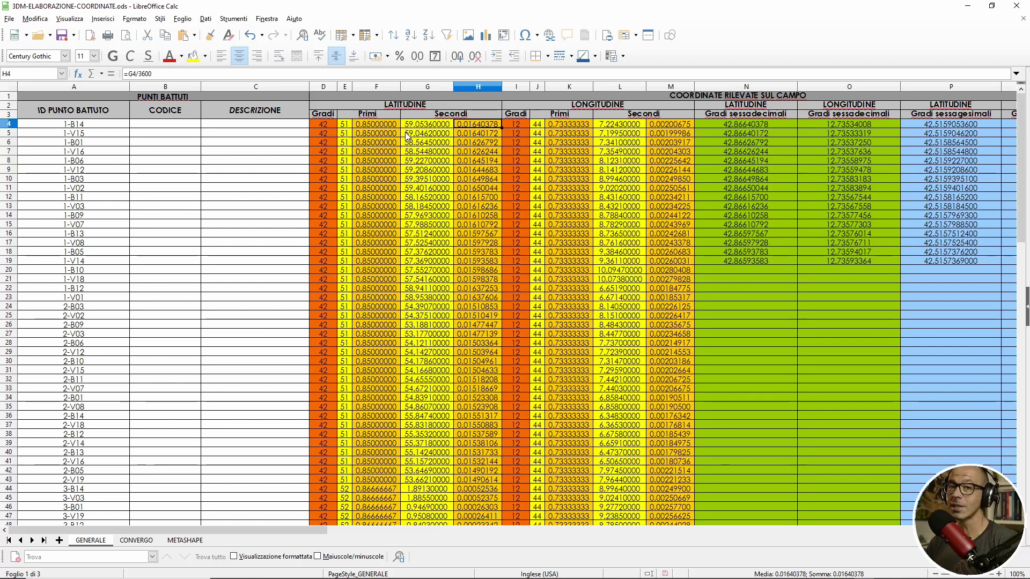
{"action": "left_click", "coordinate": [553, 125]}
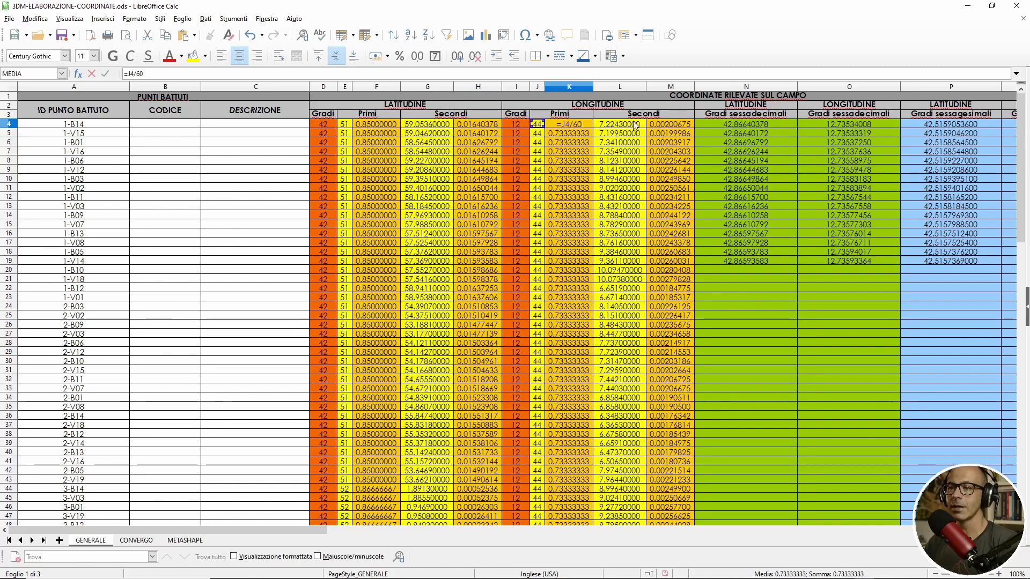
{"action": "key", "text": "F2"}
{"action": "left_click", "coordinate": [669, 125]}
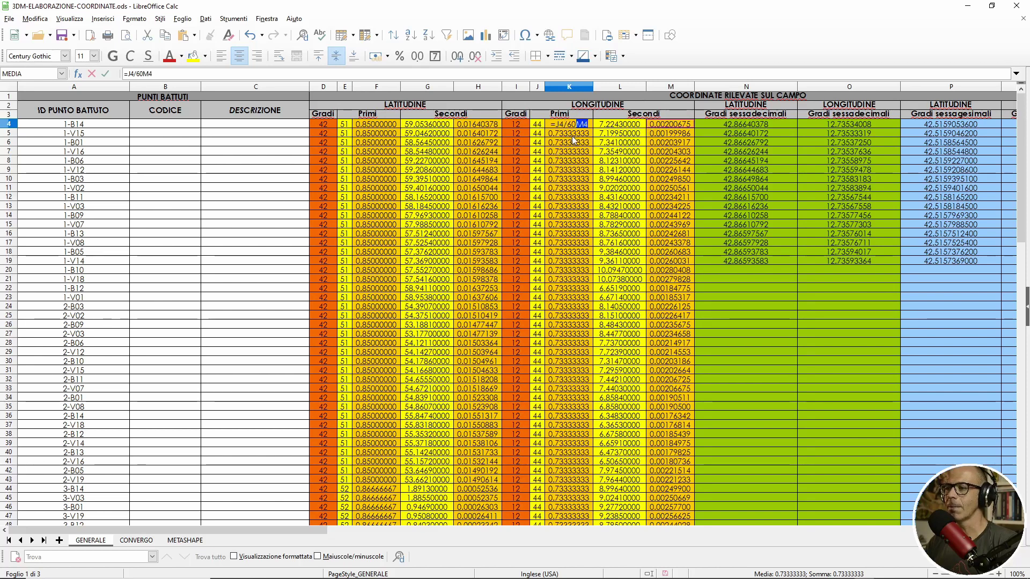
{"action": "key", "text": "Escape"}
{"action": "left_click", "coordinate": [652, 125]}
{"action": "left_click", "coordinate": [678, 123]}
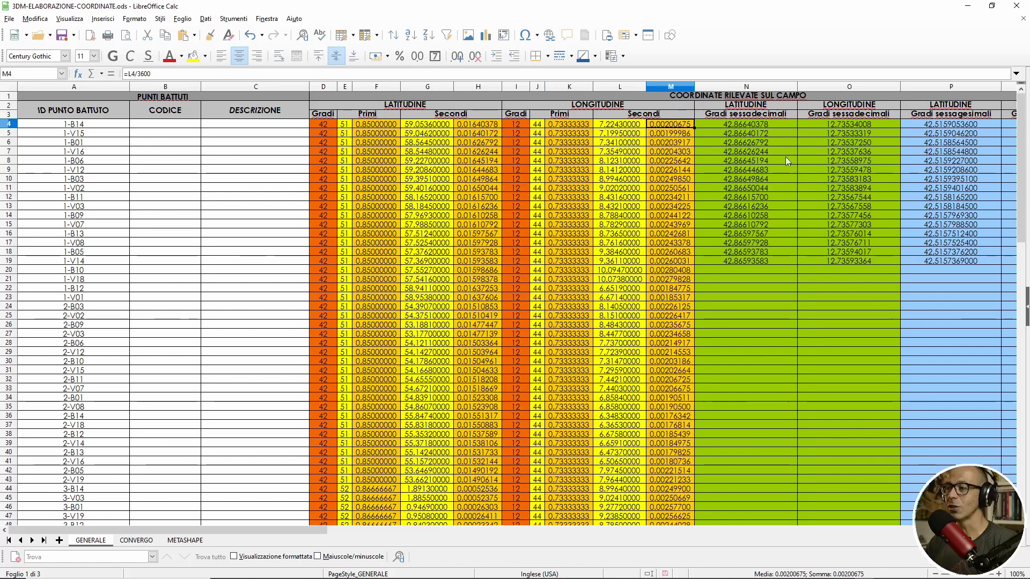
{"action": "left_click", "coordinate": [785, 123]}
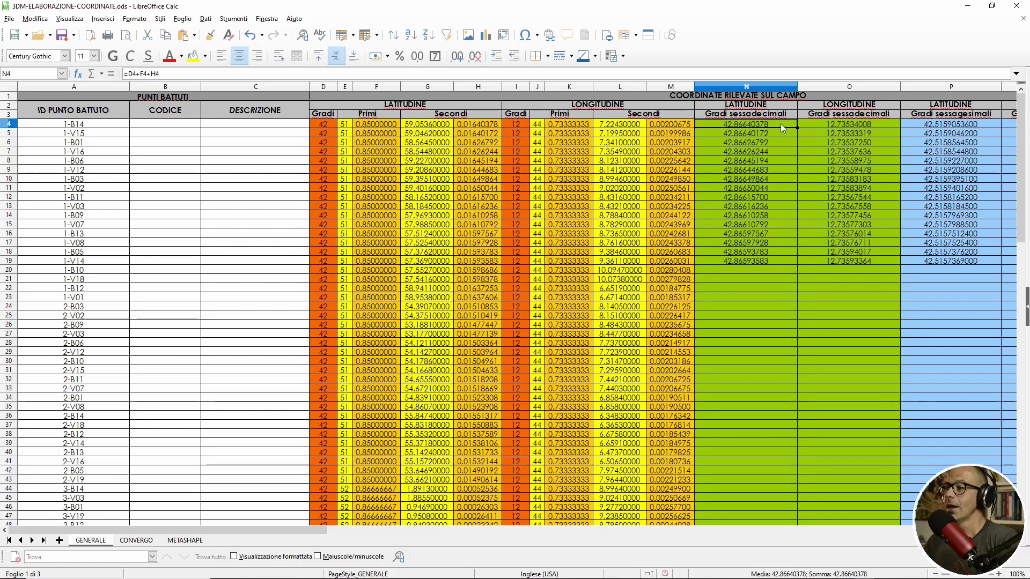
- Fill the N4:O19 decimal-degree latitude and longitude formulas down to row 85
{"action": "left_click_drag", "start_coordinate": [746, 124], "coordinate": [821, 126]}
{"action": "scroll", "coordinate": [857, 191], "scroll_direction": "down", "scroll_amount": 1}
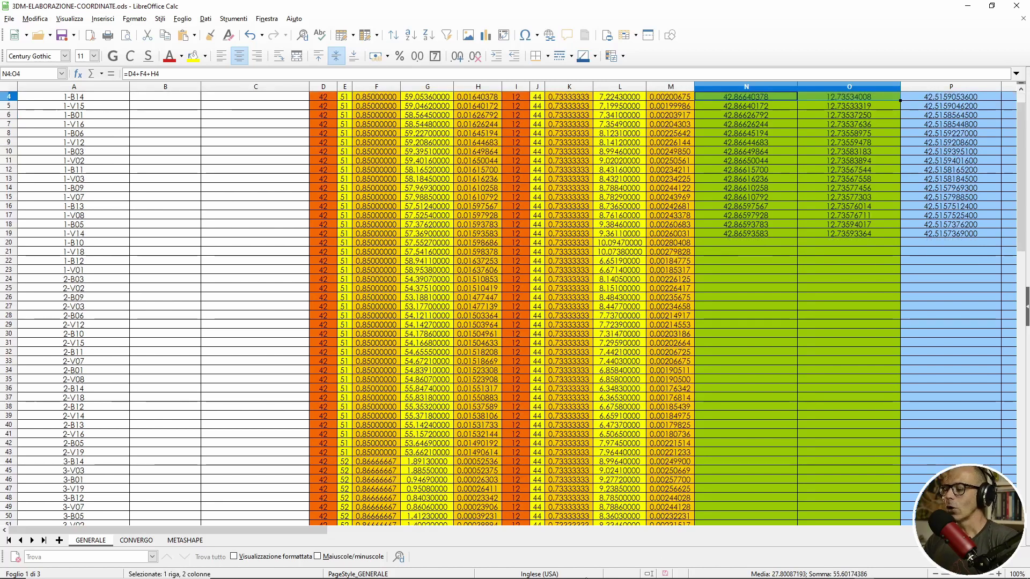
{"action": "scroll", "coordinate": [555, 244], "scroll_direction": "right", "scroll_amount": 5}
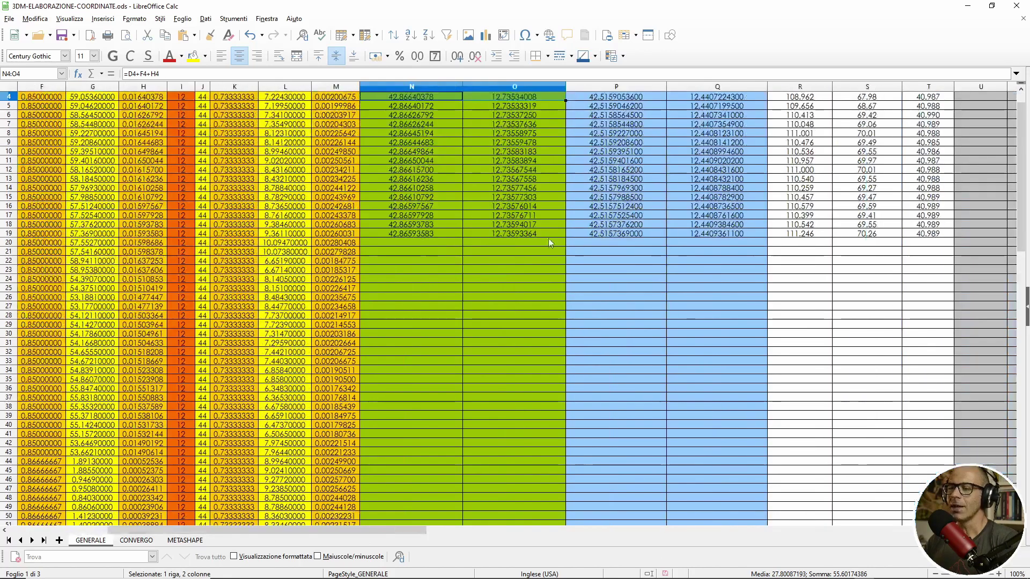
{"action": "scroll", "coordinate": [413, 113], "scroll_direction": "up", "scroll_amount": 1}
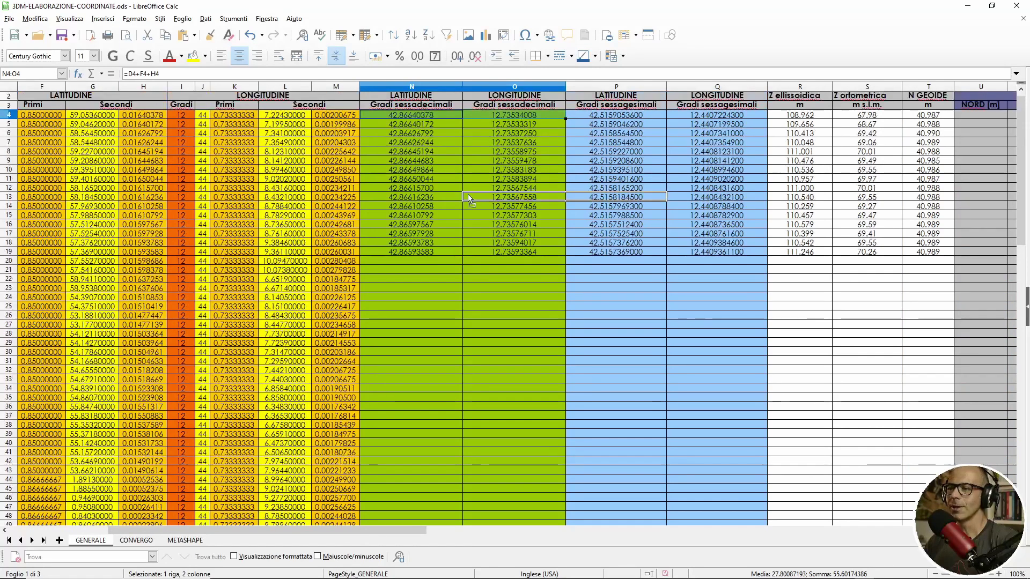
{"action": "left_click_drag", "start_coordinate": [504, 258], "coordinate": [492, 239]}
{"action": "key", "text": "ctrl+z"}
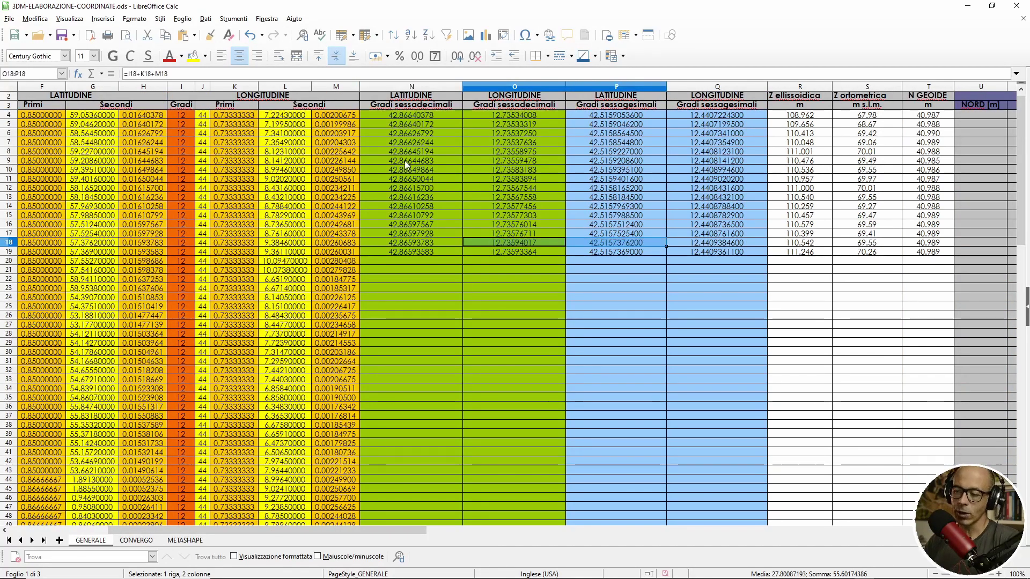
{"action": "left_click", "coordinate": [386, 113]}
{"action": "left_click", "coordinate": [517, 252], "text": "shift"}
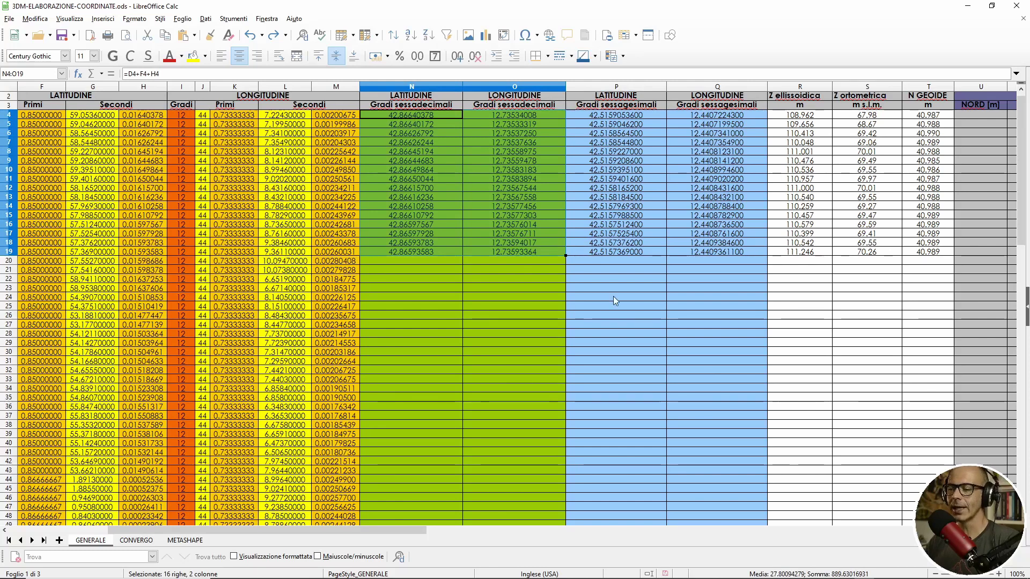
{"action": "double_click", "coordinate": [566, 256]}
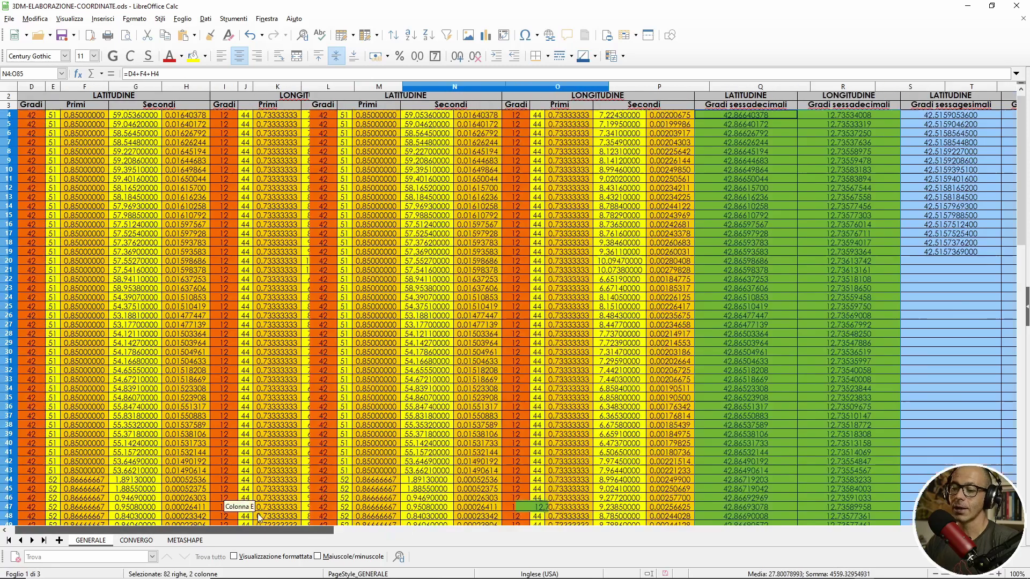
{"action": "left_click_drag", "start_coordinate": [363, 530], "coordinate": [252, 531]}
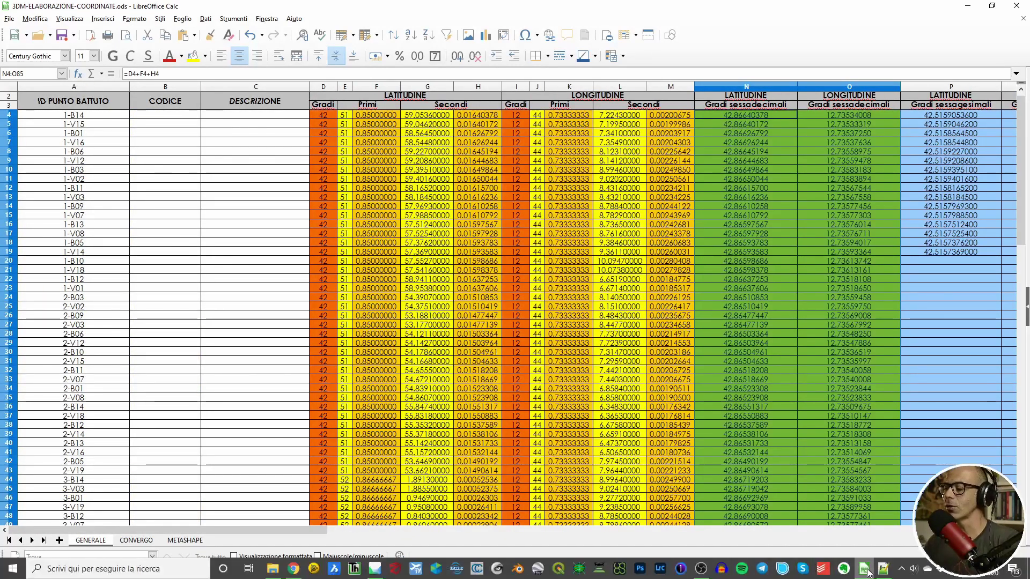
{"action": "left_click", "coordinate": [867, 571]}
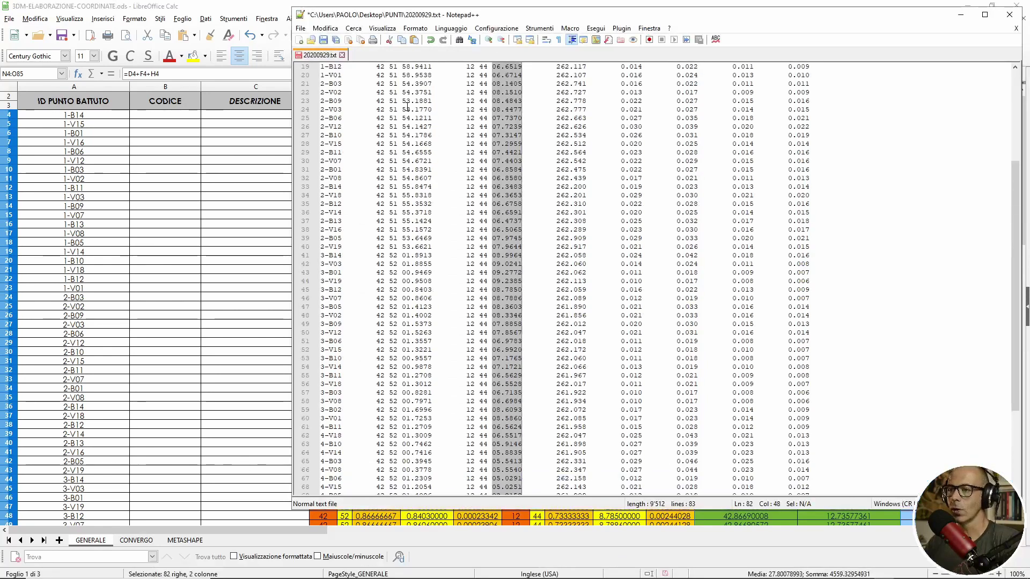
- Fill the P and Q sexagesimal latitude/longitude formulas down to row 85 with Ctrl+D
{"action": "scroll", "coordinate": [415, 101], "scroll_direction": "up", "scroll_amount": 6}
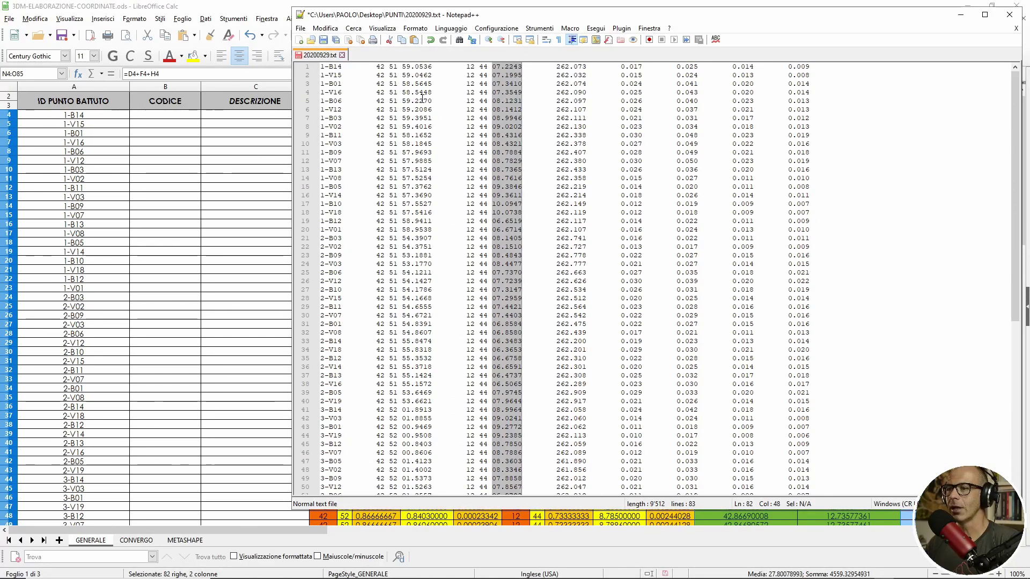
{"action": "left_click", "coordinate": [960, 15]}
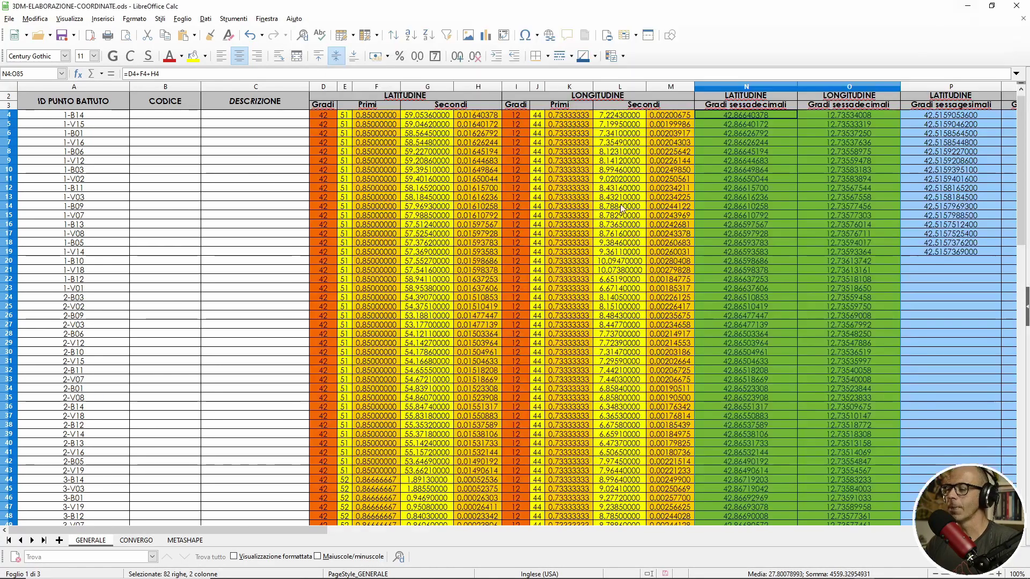
{"action": "scroll", "coordinate": [621, 208], "scroll_direction": "up", "scroll_amount": 1}
{"action": "left_click_drag", "start_coordinate": [288, 531], "coordinate": [388, 530]}
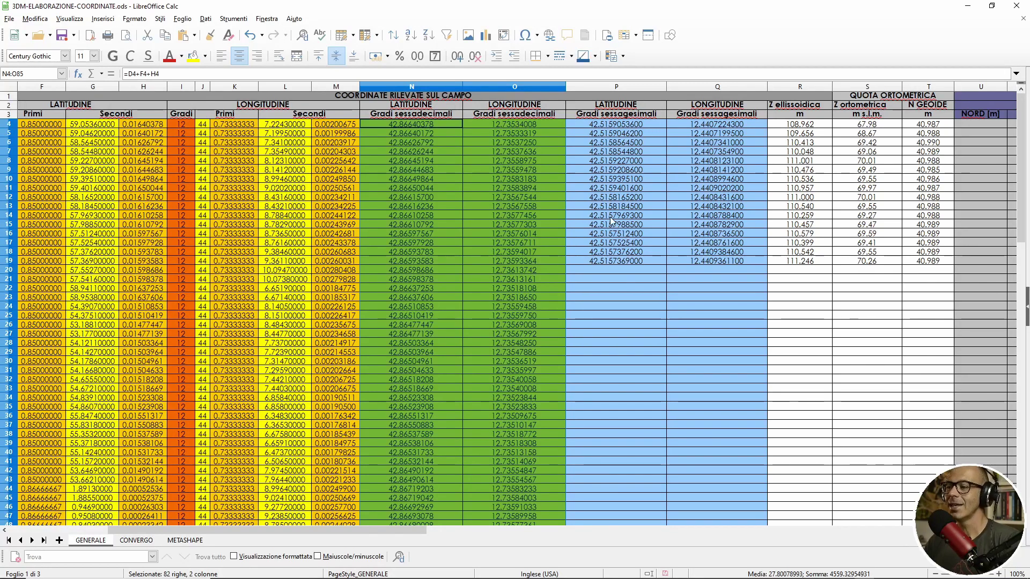
{"action": "mouse_move", "coordinate": [616, 124]}
{"action": "left_mouse_down"}
{"action": "mouse_move", "coordinate": [733, 259]}
{"action": "mouse_move", "coordinate": [706, 261]}
{"action": "left_mouse_up"}
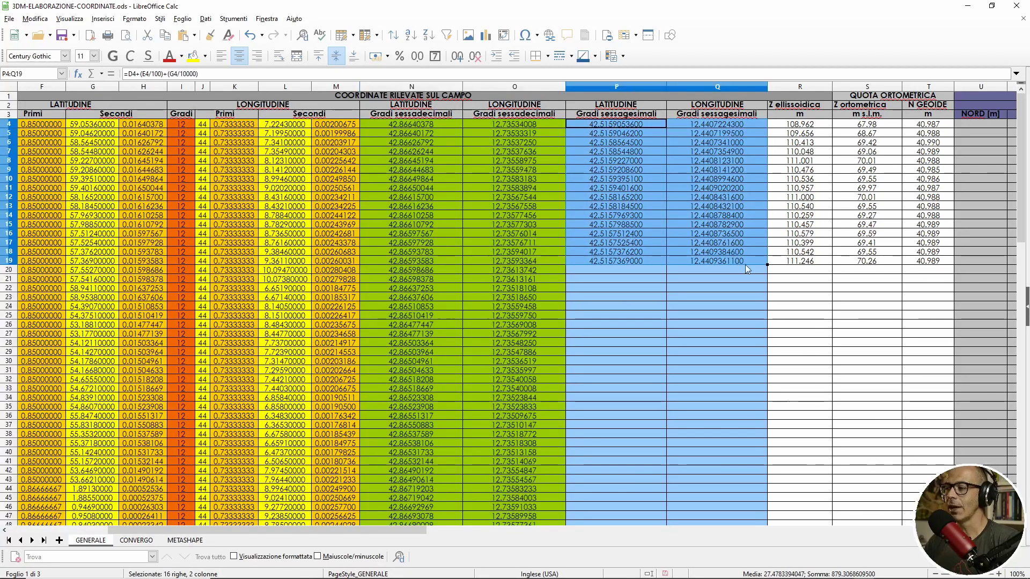
{"action": "key", "text": "ctrl+d"}
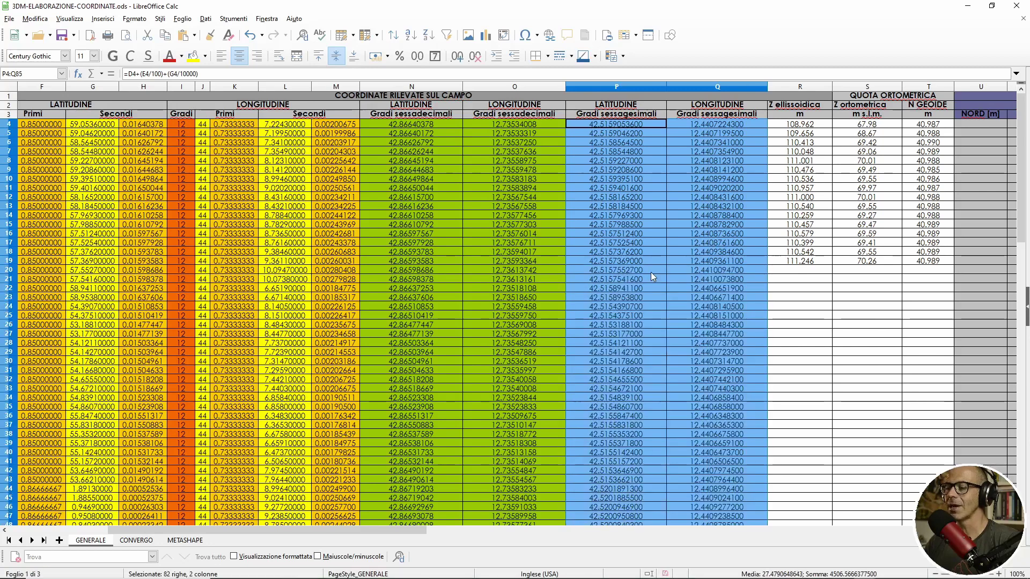
{"action": "mouse_move", "coordinate": [386, 530]}
{"action": "left_mouse_down"}
{"action": "mouse_move", "coordinate": [312, 509]}
{"action": "mouse_move", "coordinate": [352, 520]}
{"action": "left_mouse_up"}
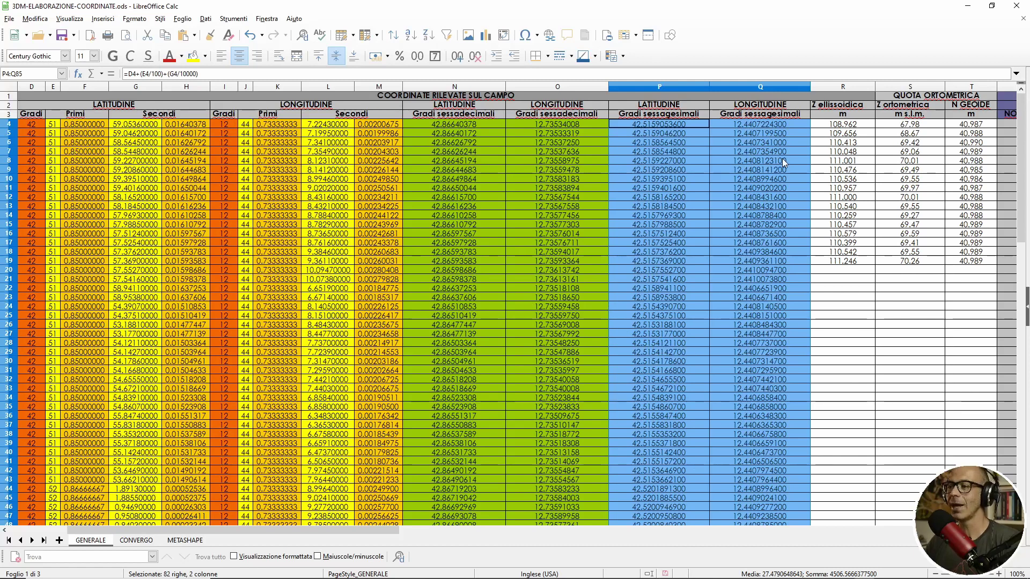
{"action": "left_click", "coordinate": [429, 124]}
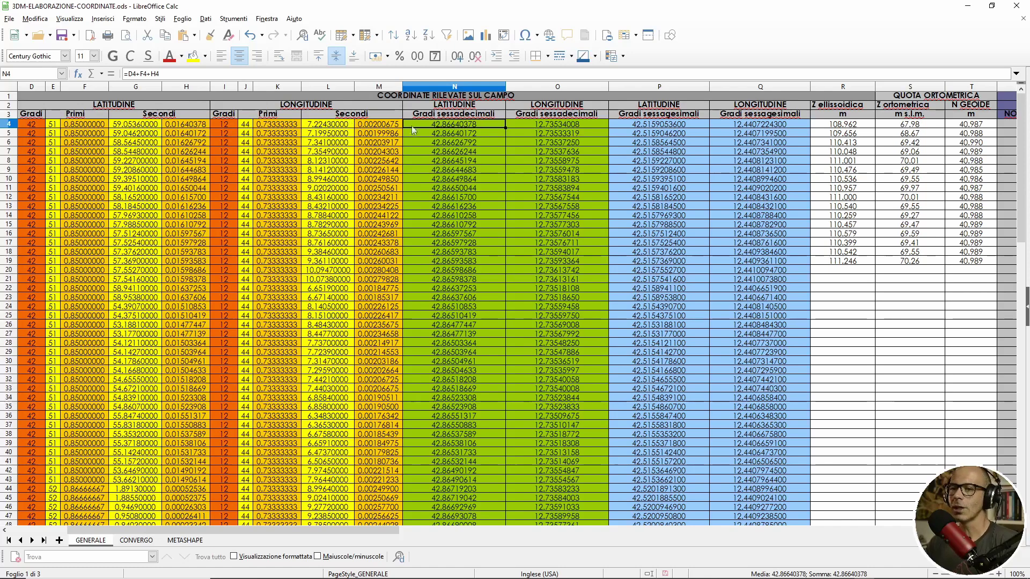
{"action": "double_click", "coordinate": [464, 125]}
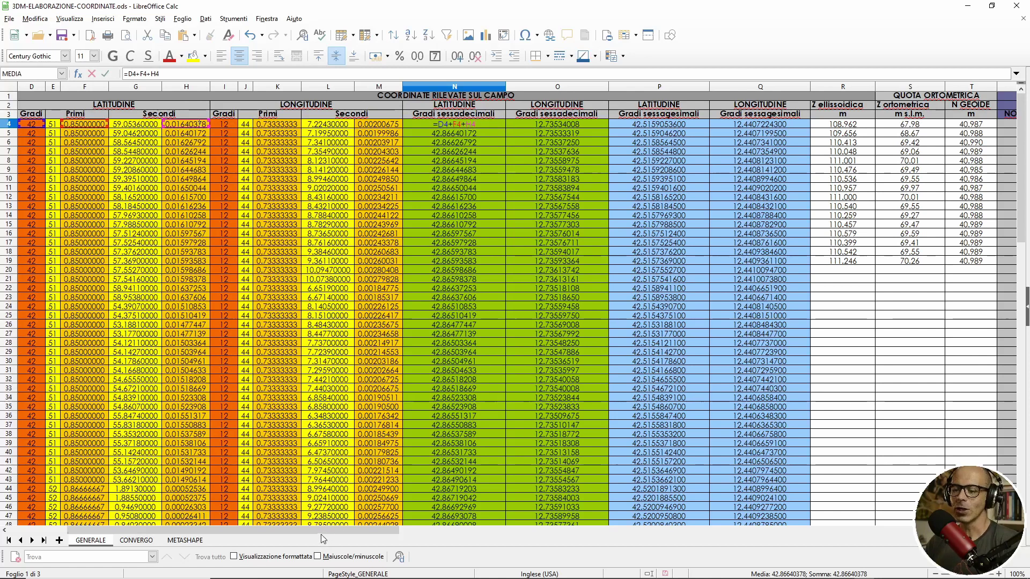
{"action": "scroll", "coordinate": [323, 539], "scroll_direction": "left", "scroll_amount": 3}
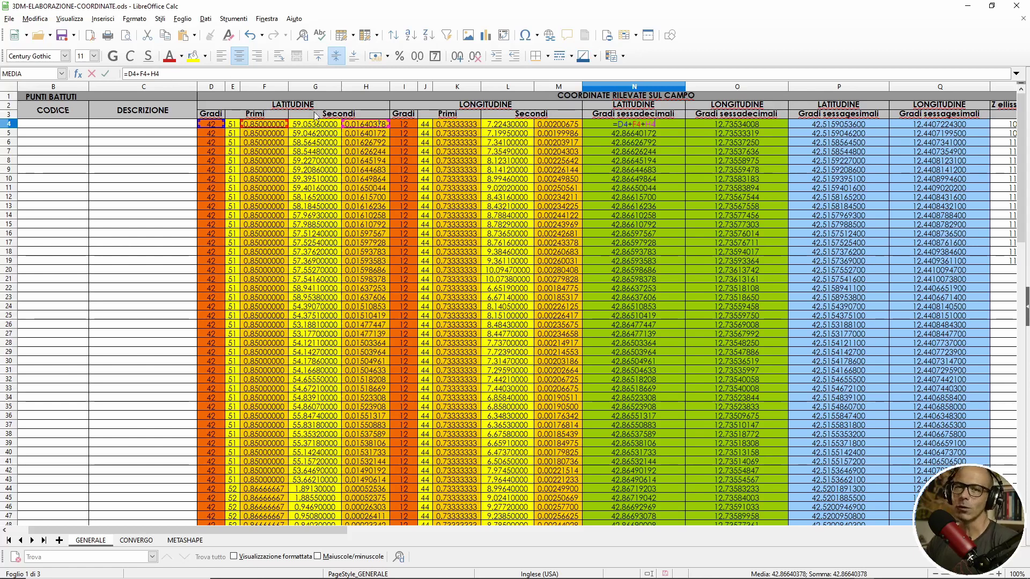
{"action": "key", "text": "Escape"}
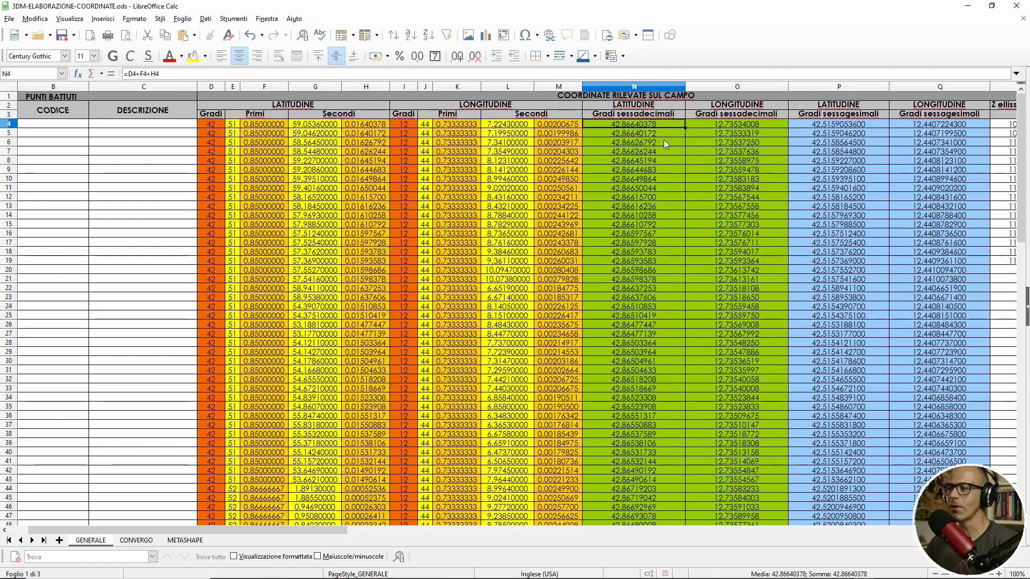
{"action": "left_click", "coordinate": [841, 125]}
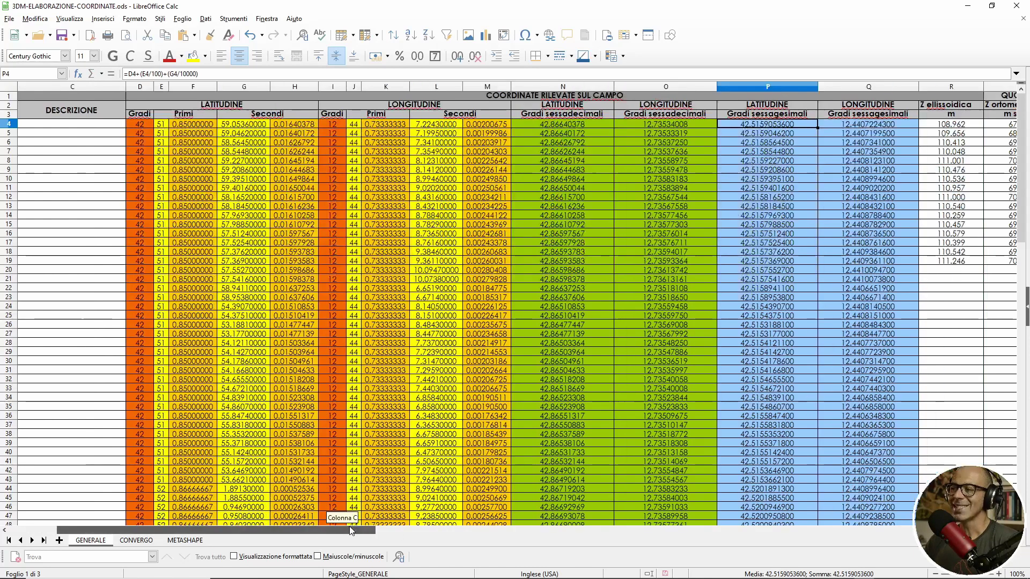
{"action": "left_click_drag", "start_coordinate": [321, 529], "coordinate": [379, 529]}
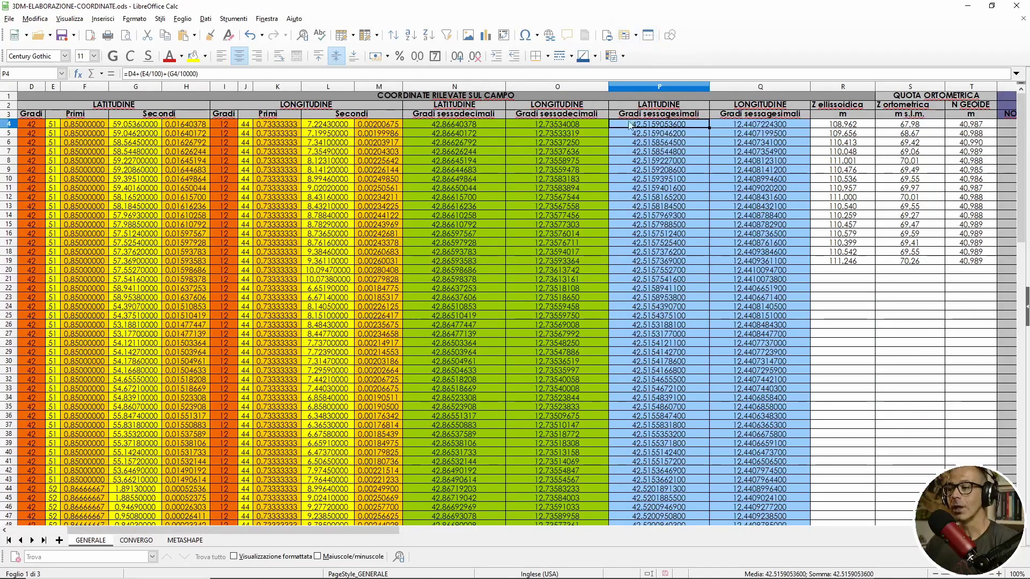
{"action": "double_click", "coordinate": [645, 126]}
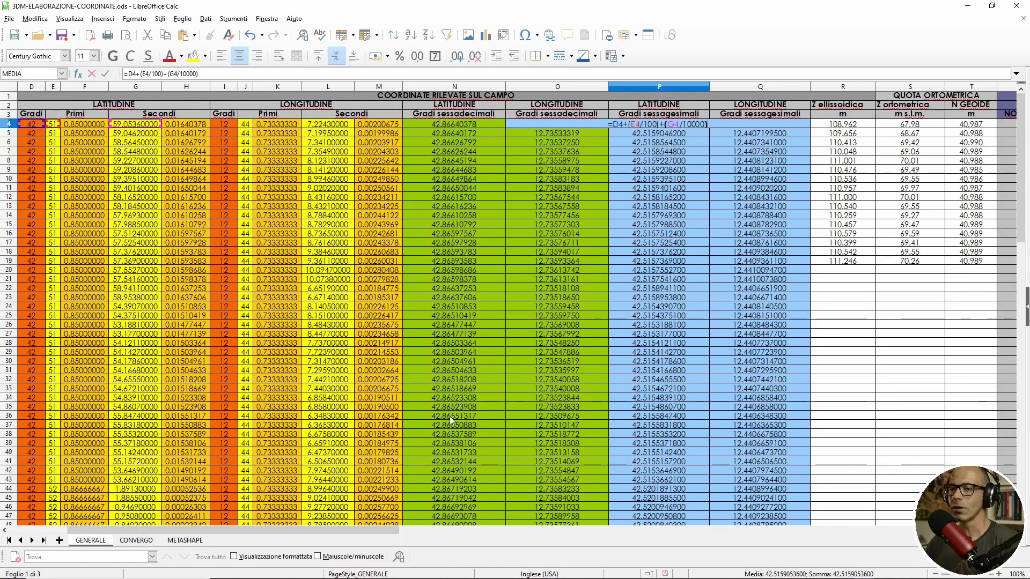
{"action": "left_click_drag", "start_coordinate": [348, 530], "coordinate": [330, 530]}
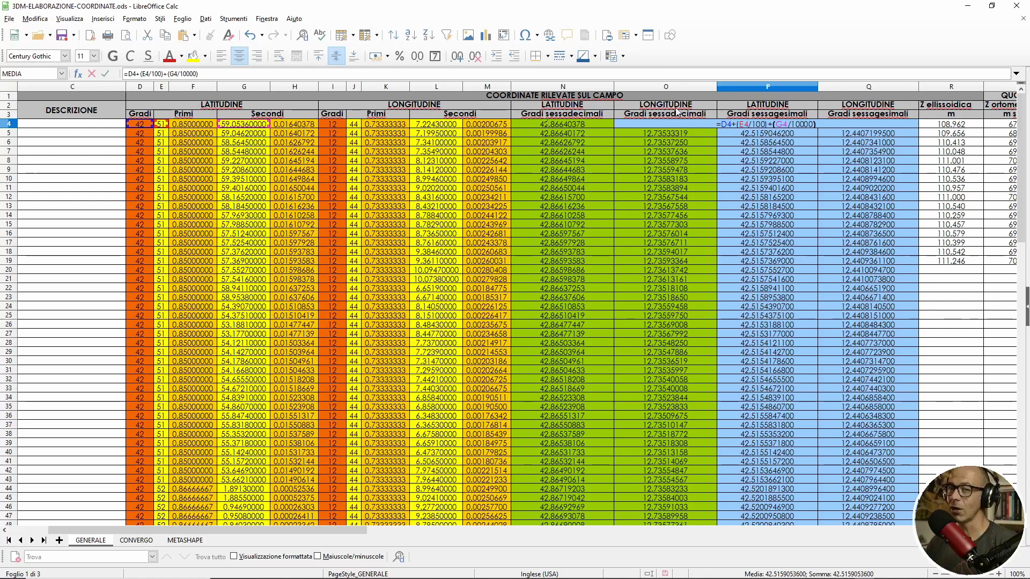
{"action": "left_click", "coordinate": [892, 263]}
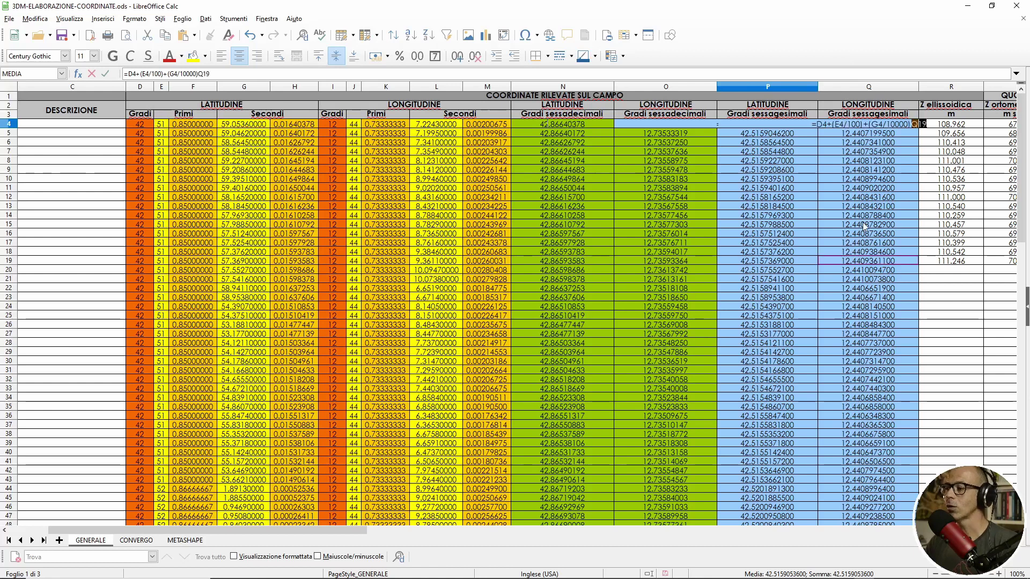
{"action": "key", "text": "Escape"}
{"action": "scroll", "coordinate": [804, 268], "scroll_direction": "down", "scroll_amount": 1}
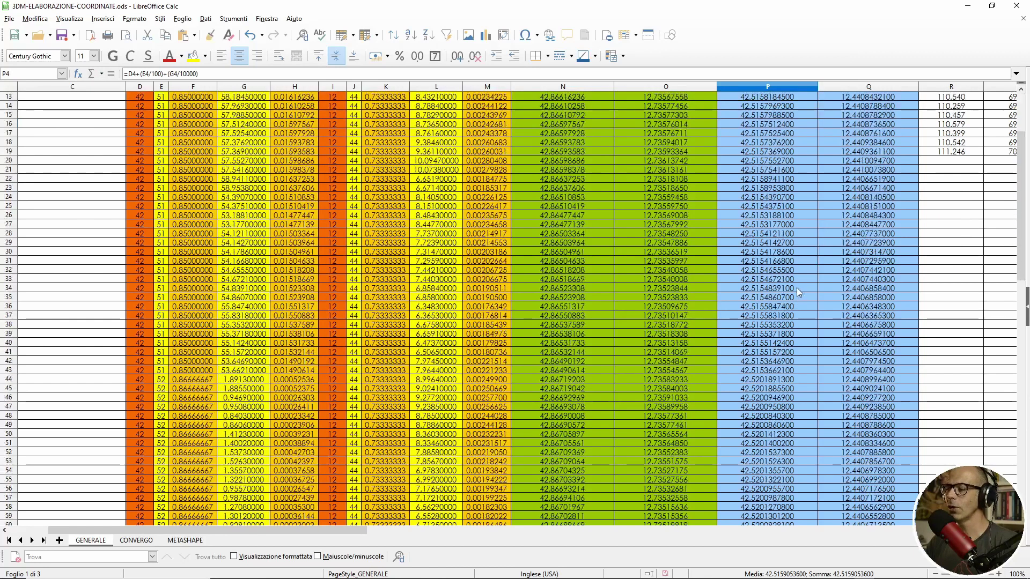
{"action": "scroll", "coordinate": [782, 276], "scroll_direction": "up", "scroll_amount": 1}
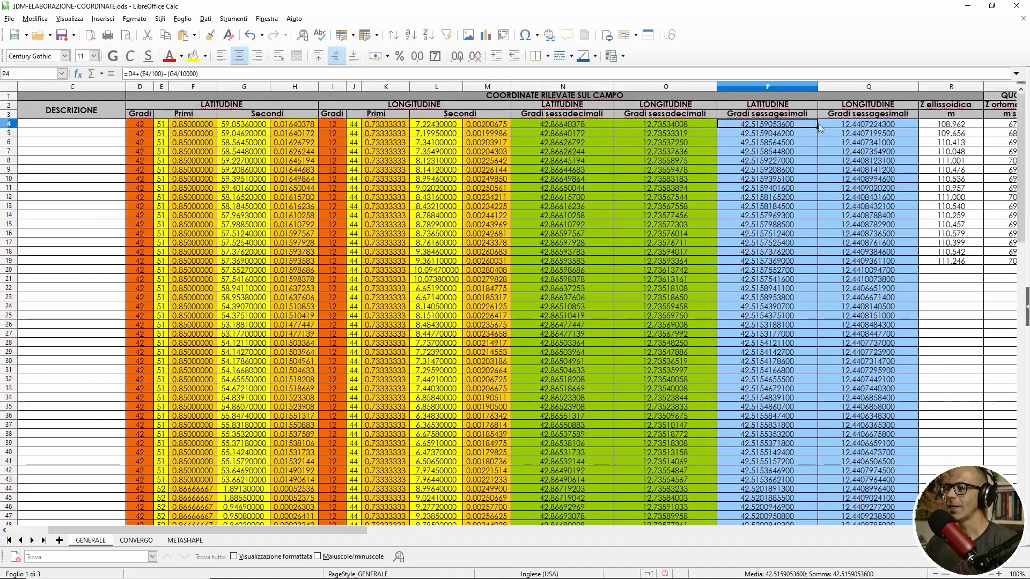
{"action": "scroll", "coordinate": [322, 538], "scroll_direction": "right", "scroll_amount": 3}
{"action": "scroll", "coordinate": [629, 321], "scroll_direction": "down", "scroll_amount": 9}
{"action": "scroll", "coordinate": [629, 322], "scroll_direction": "down", "scroll_amount": 9}
{"action": "scroll", "coordinate": [628, 321], "scroll_direction": "down", "scroll_amount": 7}
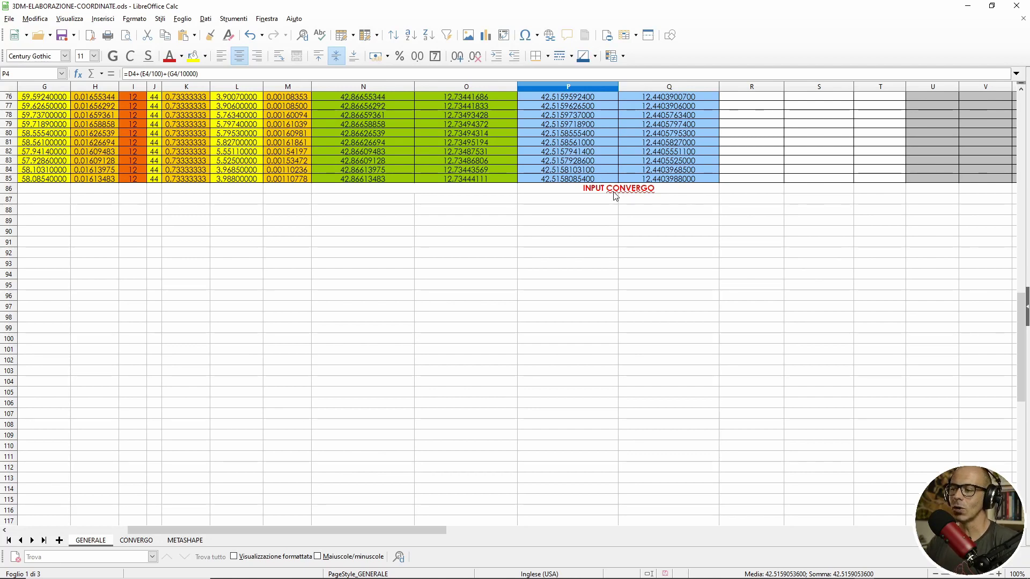
{"action": "scroll", "coordinate": [611, 192], "scroll_direction": "up", "scroll_amount": 1}
{"action": "scroll", "coordinate": [609, 194], "scroll_direction": "up", "scroll_amount": 11}
{"action": "scroll", "coordinate": [609, 195], "scroll_direction": "up", "scroll_amount": 13}
{"action": "scroll", "coordinate": [609, 196], "scroll_direction": "up", "scroll_amount": 1}
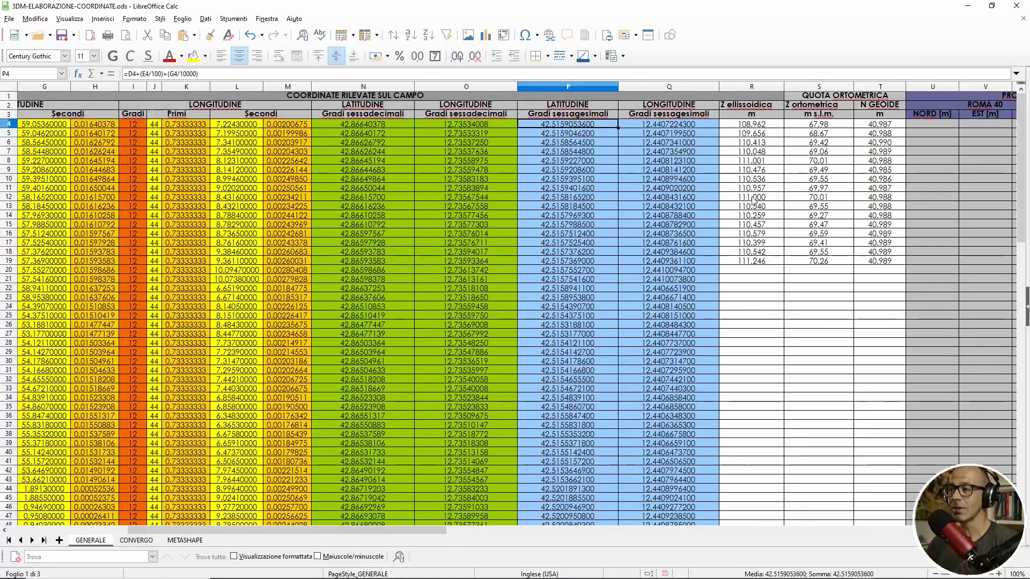
{"action": "left_click", "coordinate": [747, 125]}
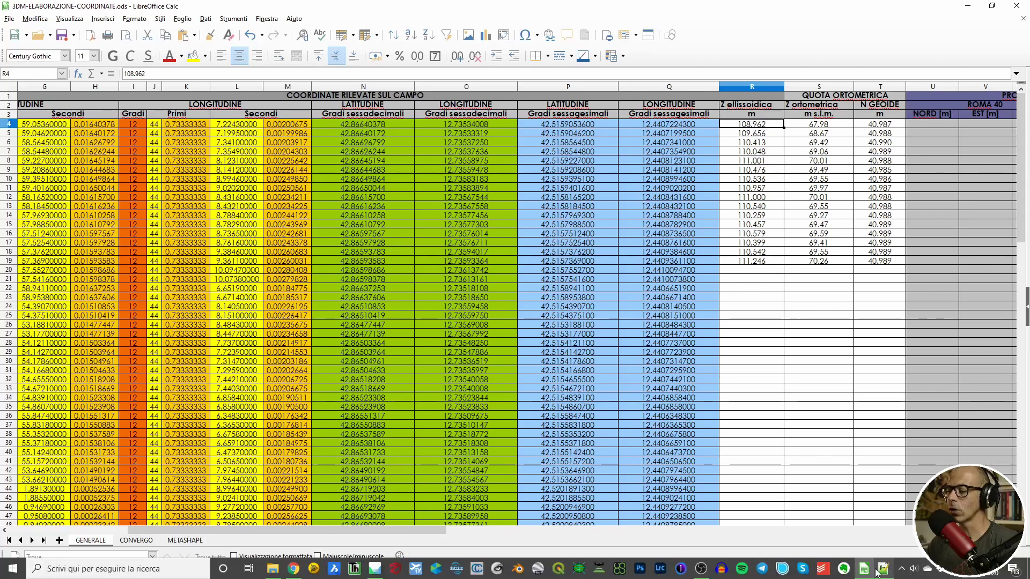
- Paste the text file's ellipsoidal heights, starting at 262.073, into column R from R4
{"action": "left_click", "coordinate": [882, 570]}
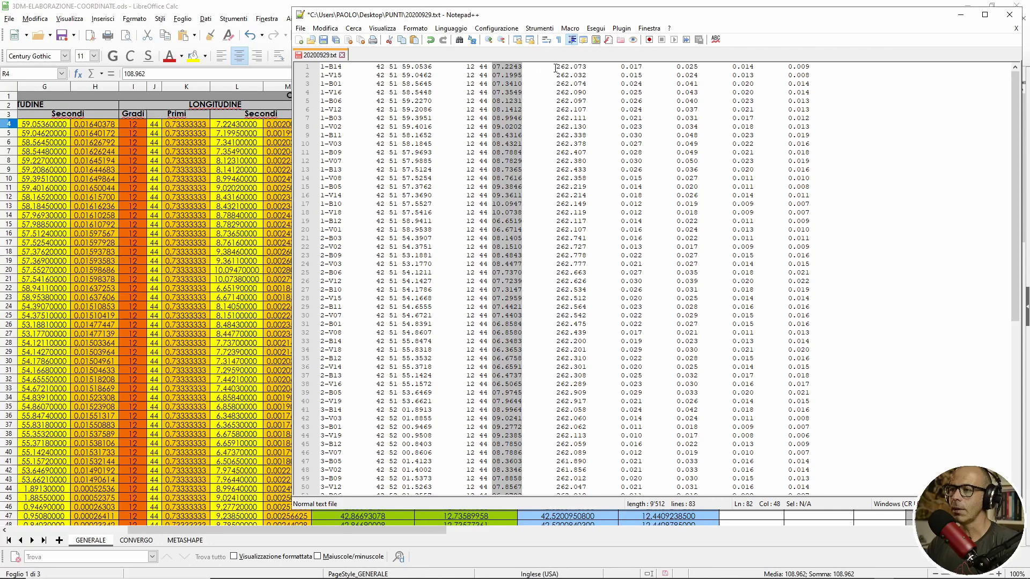
{"action": "left_click", "coordinate": [555, 68]}
{"action": "left_click_drag", "start_coordinate": [556, 68], "coordinate": [586, 477]}
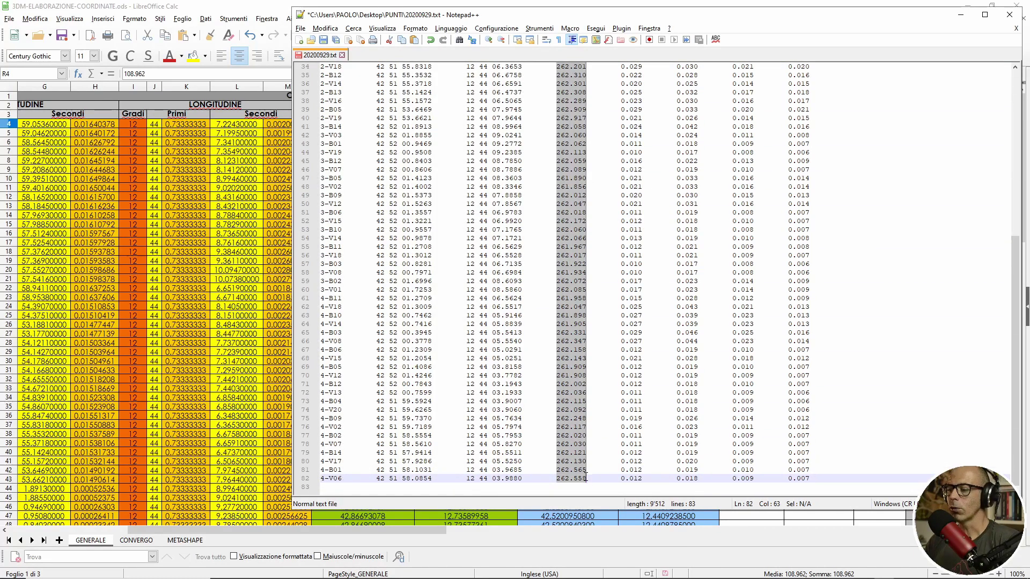
{"action": "left_click", "coordinate": [274, 6]}
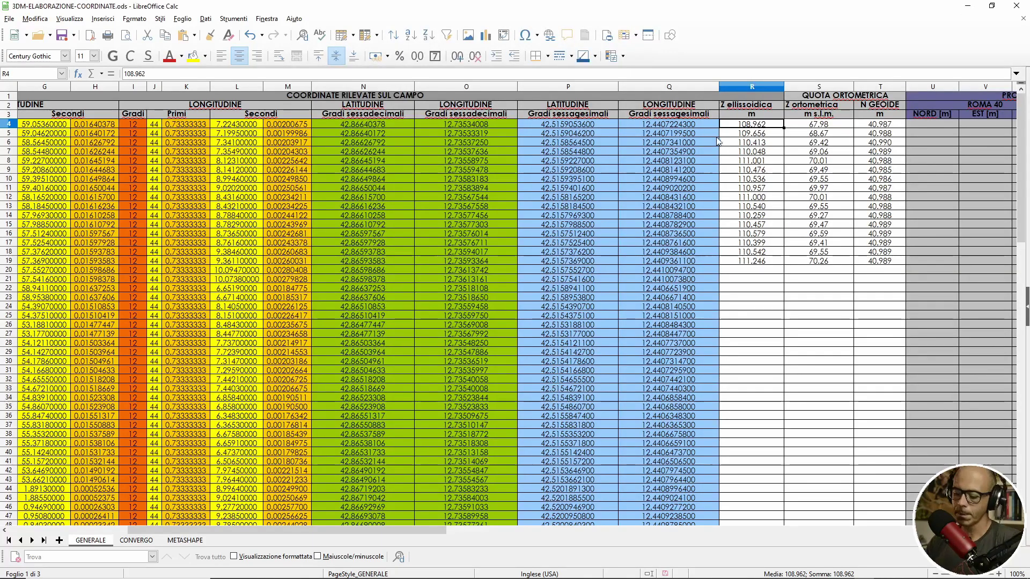
{"action": "key", "text": "ctrl+v"}
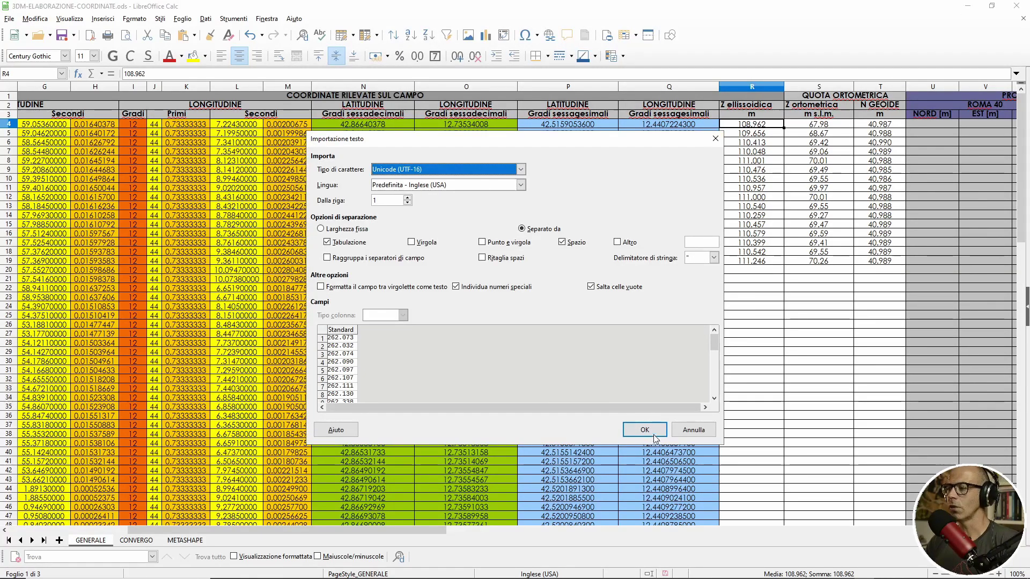
{"action": "left_click", "coordinate": [652, 431]}
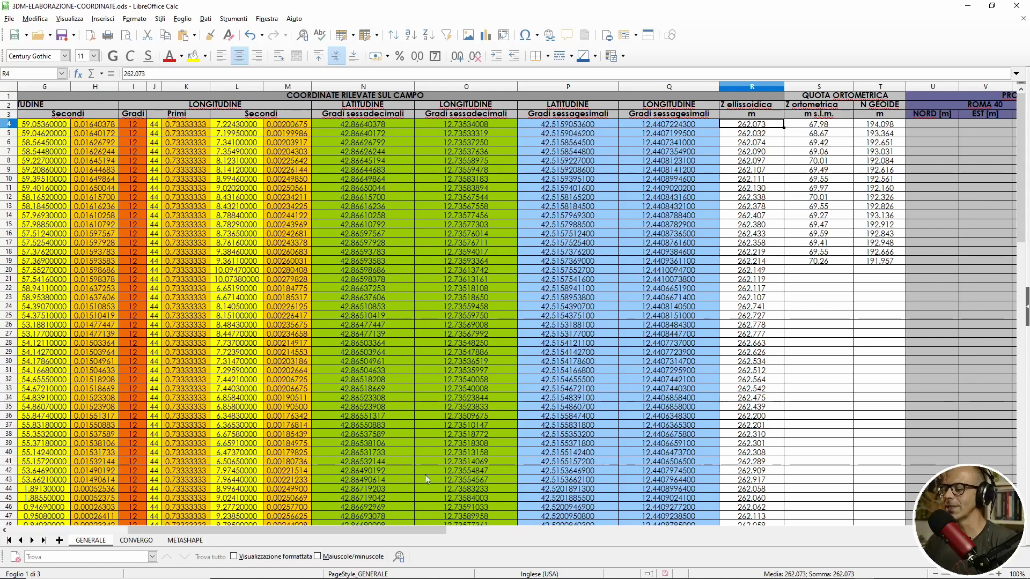
{"action": "left_click_drag", "start_coordinate": [394, 533], "coordinate": [510, 532]}
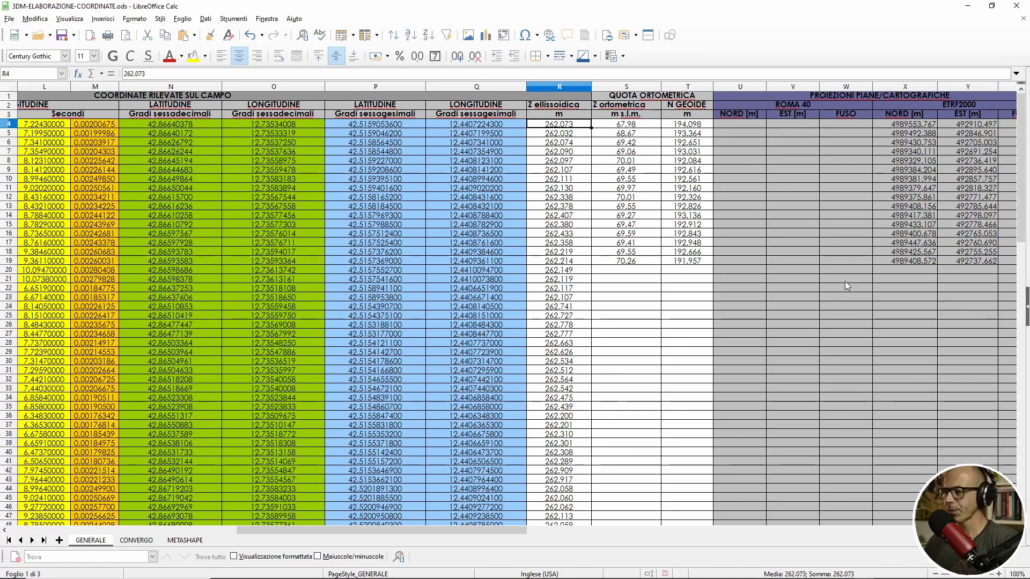
{"action": "left_click_drag", "start_coordinate": [520, 530], "coordinate": [595, 530]}
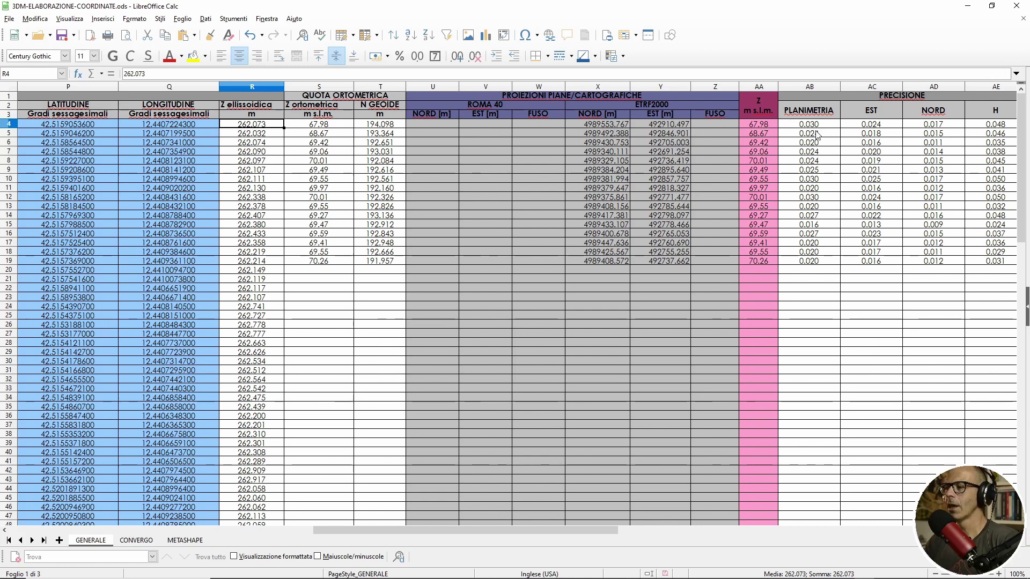
{"action": "left_click_drag", "start_coordinate": [539, 530], "coordinate": [613, 531]}
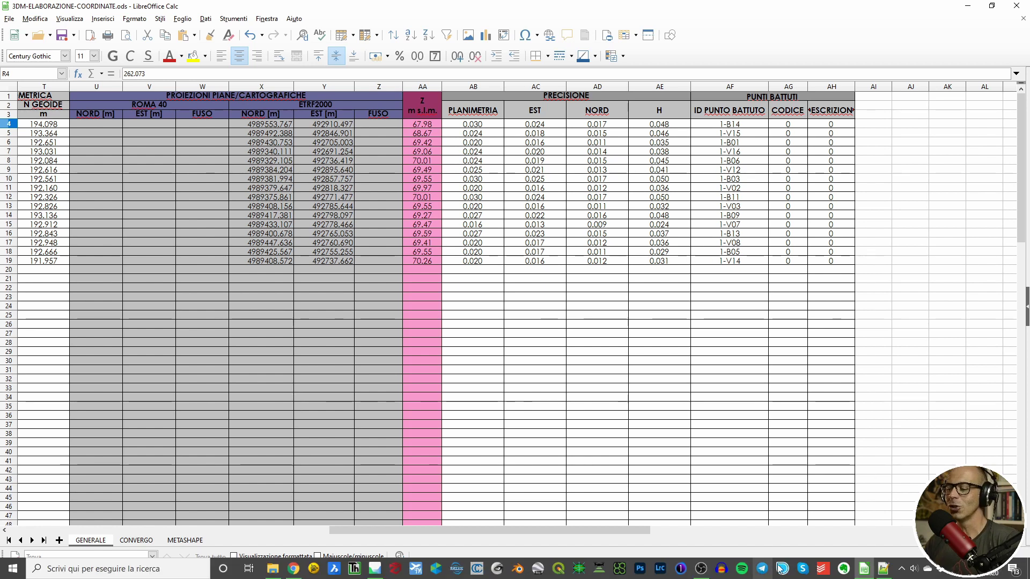
- Column-select the first precision column, starting at 0.017, in the points text file
{"action": "left_click", "coordinate": [882, 569]}
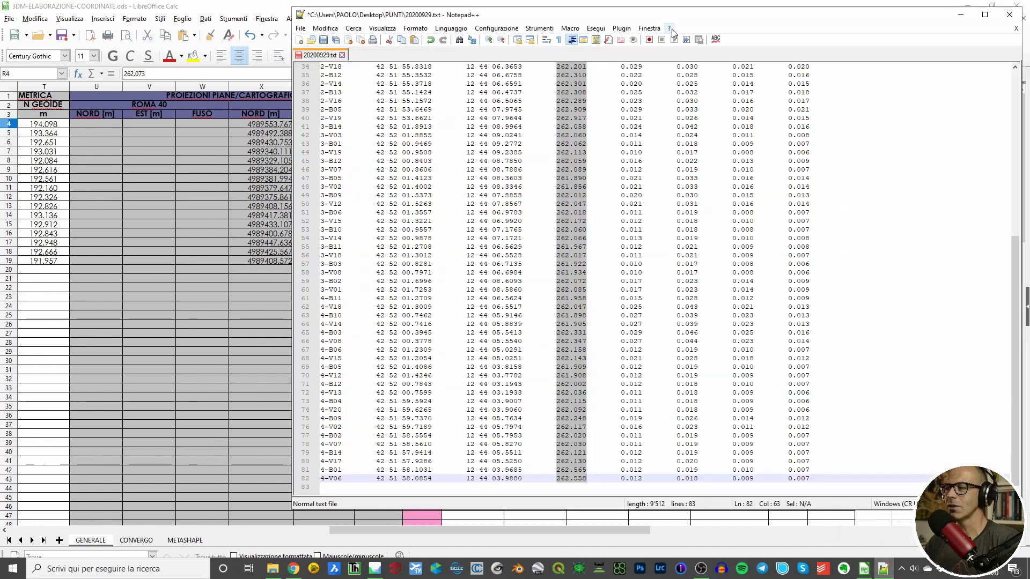
{"action": "left_click", "coordinate": [621, 68]}
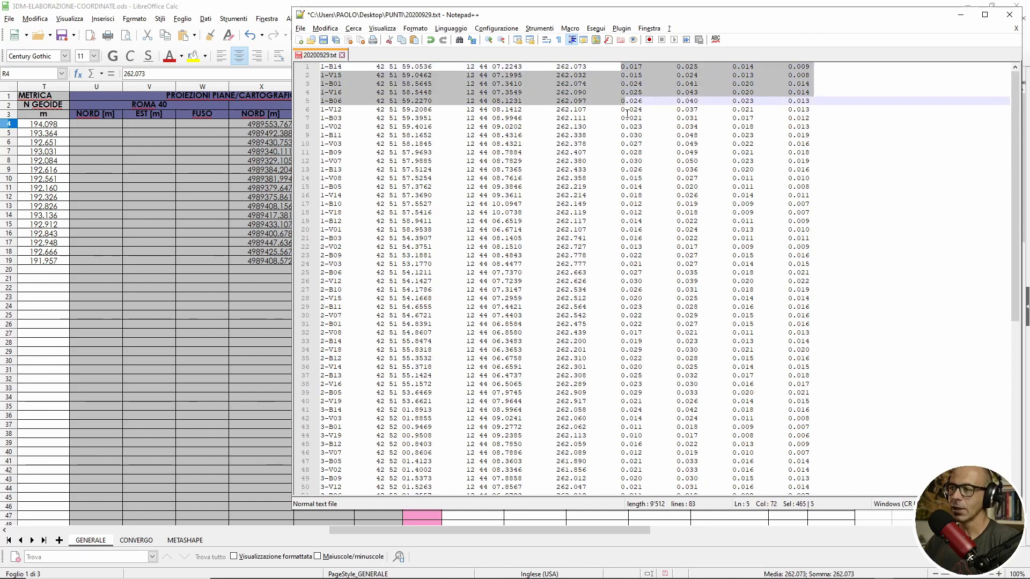
{"action": "left_click_drag", "start_coordinate": [622, 68], "coordinate": [692, 381]}
{"action": "left_click", "coordinate": [677, 92]}
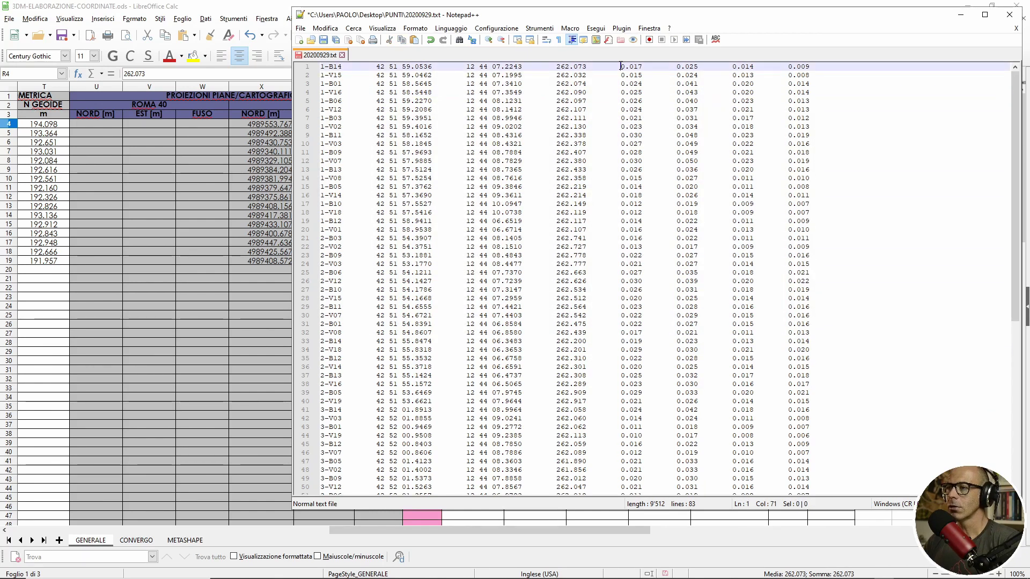
{"action": "left_click_drag", "start_coordinate": [621, 66], "coordinate": [630, 160]}
{"action": "left_click", "coordinate": [650, 110]}
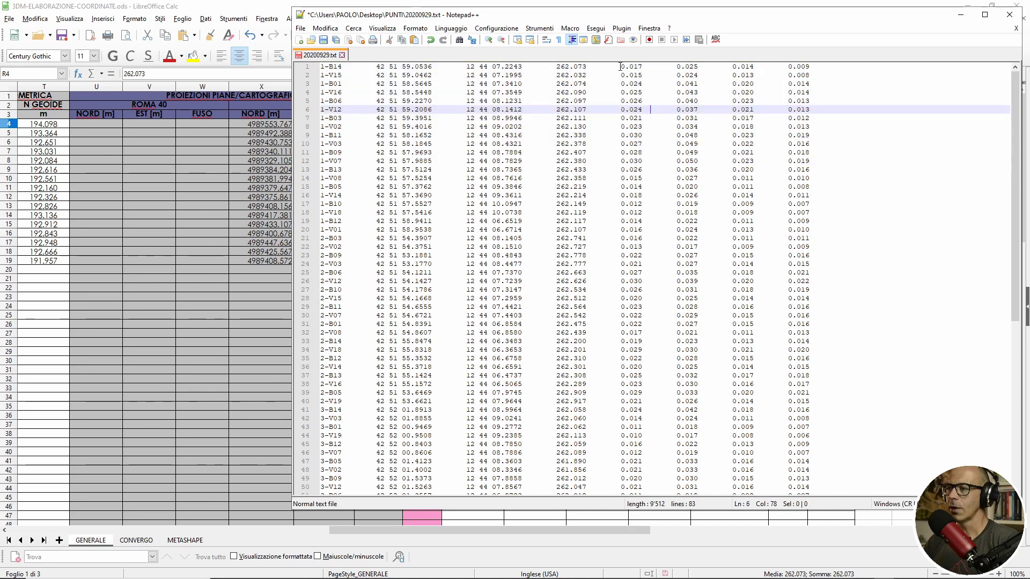
{"action": "left_click", "coordinate": [621, 67]}
{"action": "left_click_drag", "start_coordinate": [621, 70], "coordinate": [639, 480], "text": "alt"}
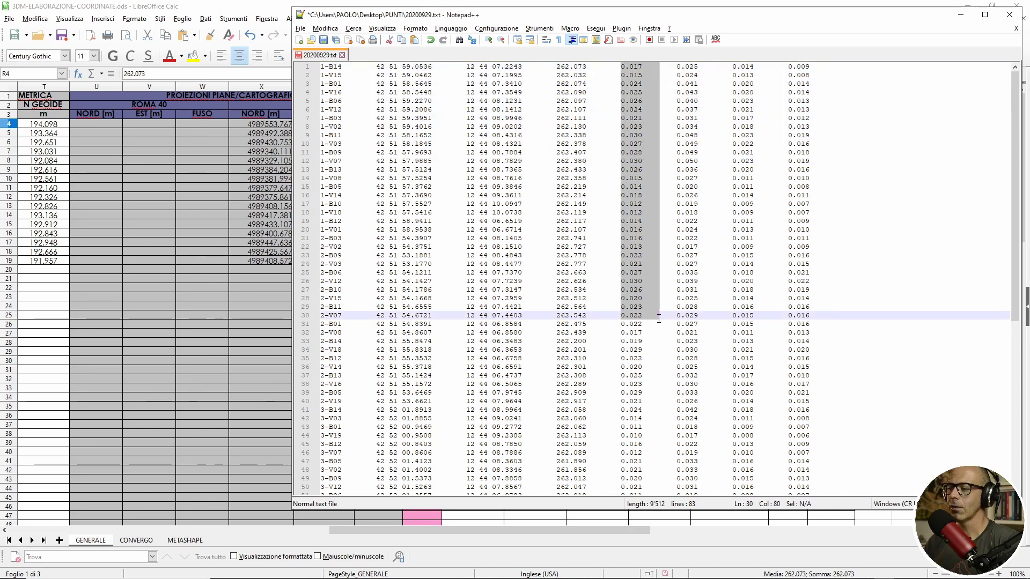
{"action": "key", "text": "shift+alt+Right"}
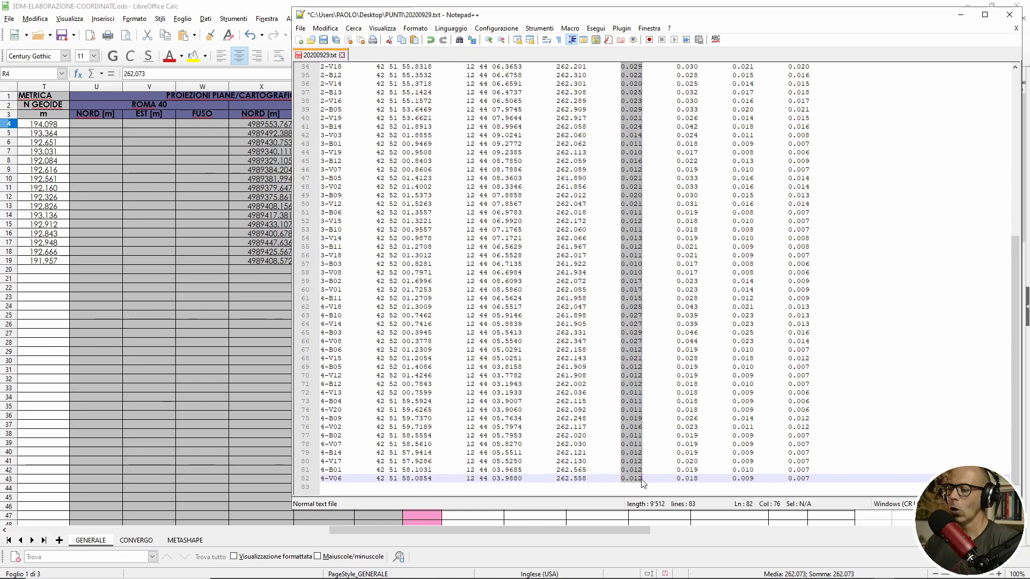
{"action": "key", "text": "ctrl+x"}
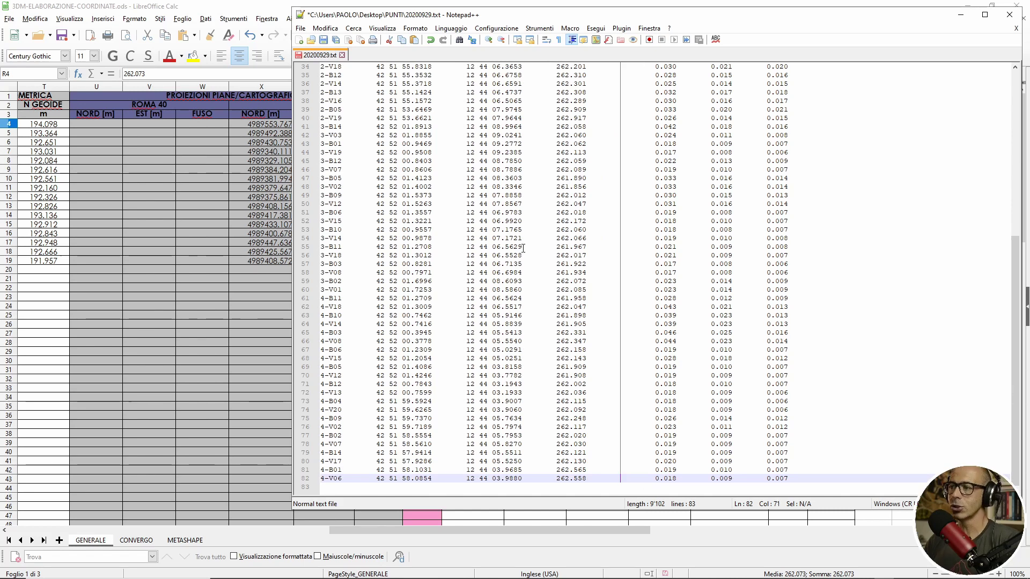
{"action": "key", "text": "ctrl+z"}
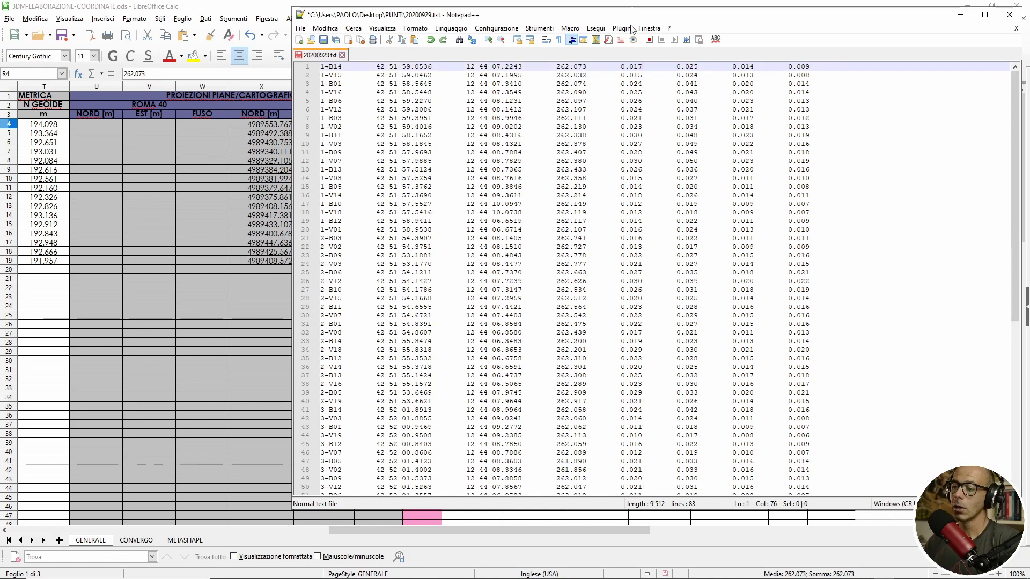
{"action": "left_click", "coordinate": [620, 66]}
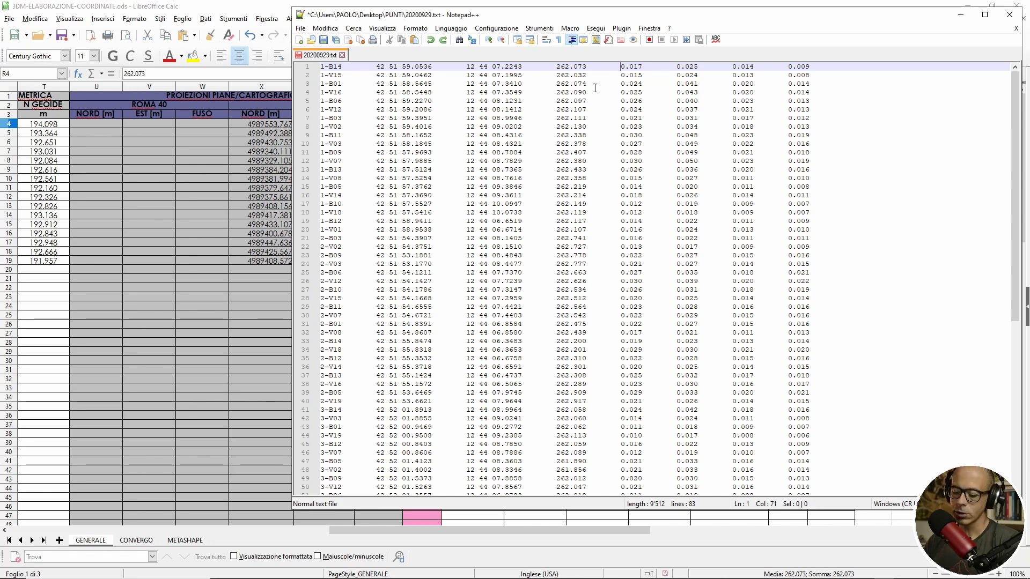
{"action": "left_click_drag", "start_coordinate": [622, 67], "coordinate": [625, 383]}
{"action": "left_click", "coordinate": [616, 221]}
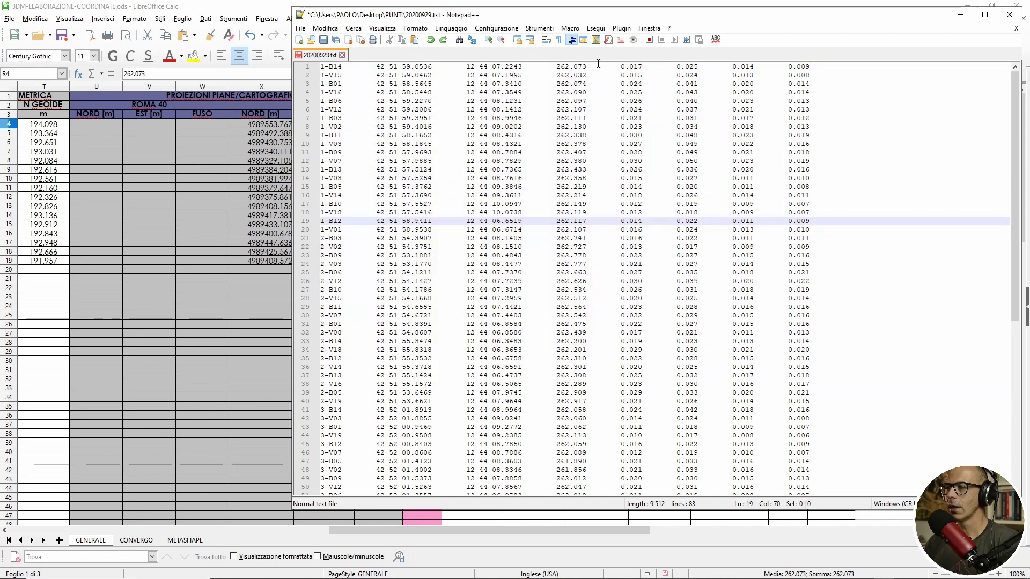
{"action": "left_click_drag", "start_coordinate": [622, 67], "coordinate": [642, 475]}
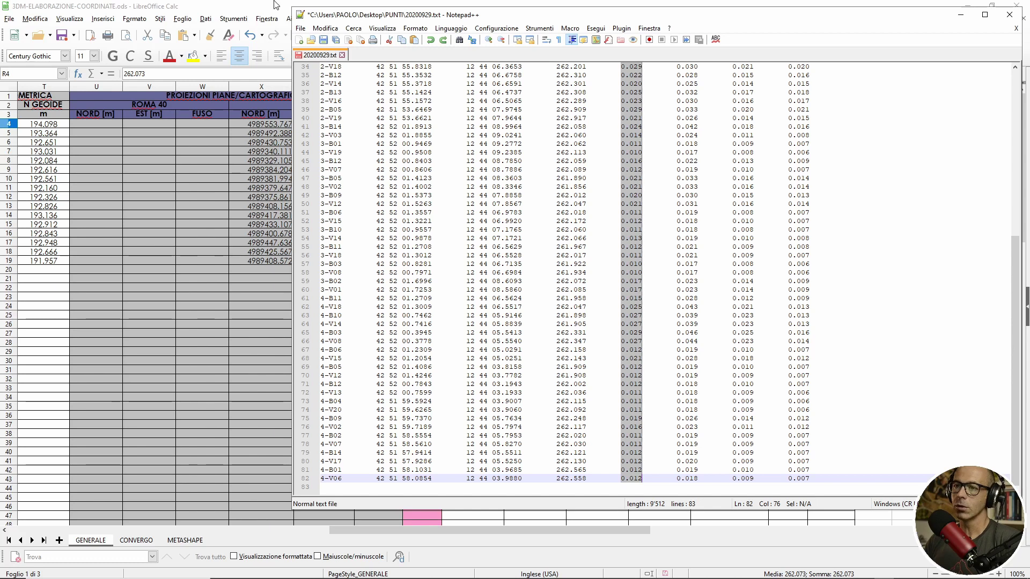
- Paste the first precision column into PLANIMETRIA starting at AB4
{"action": "left_click", "coordinate": [276, 5]}
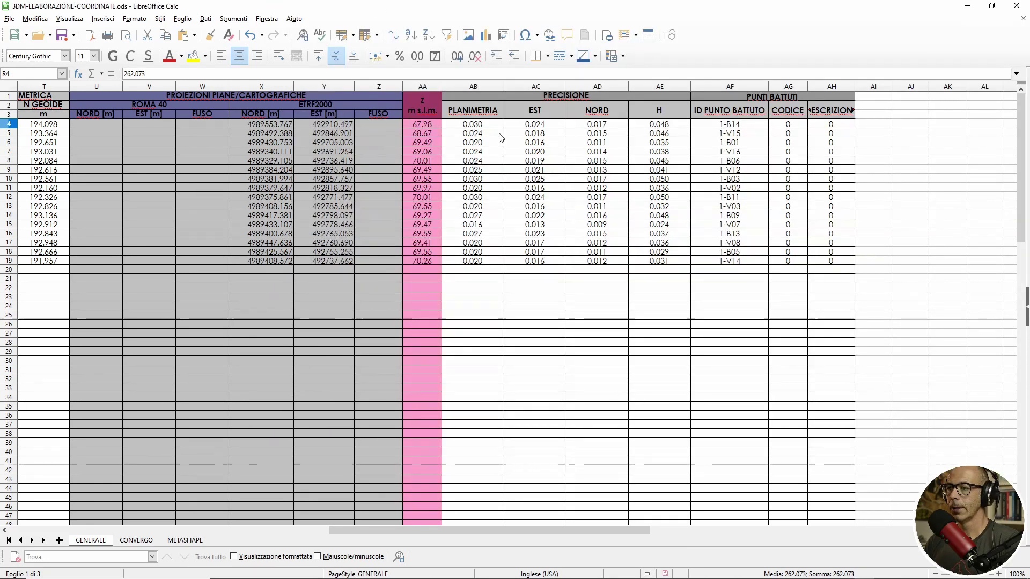
{"action": "left_click", "coordinate": [474, 126]}
{"action": "key", "text": "ctrl+v"}
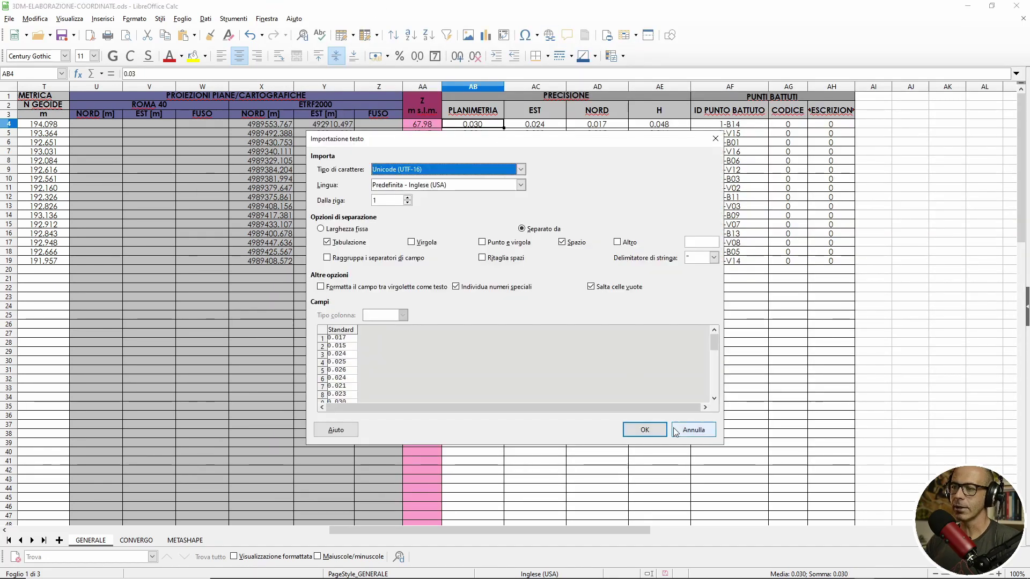
{"action": "left_click", "coordinate": [647, 429]}
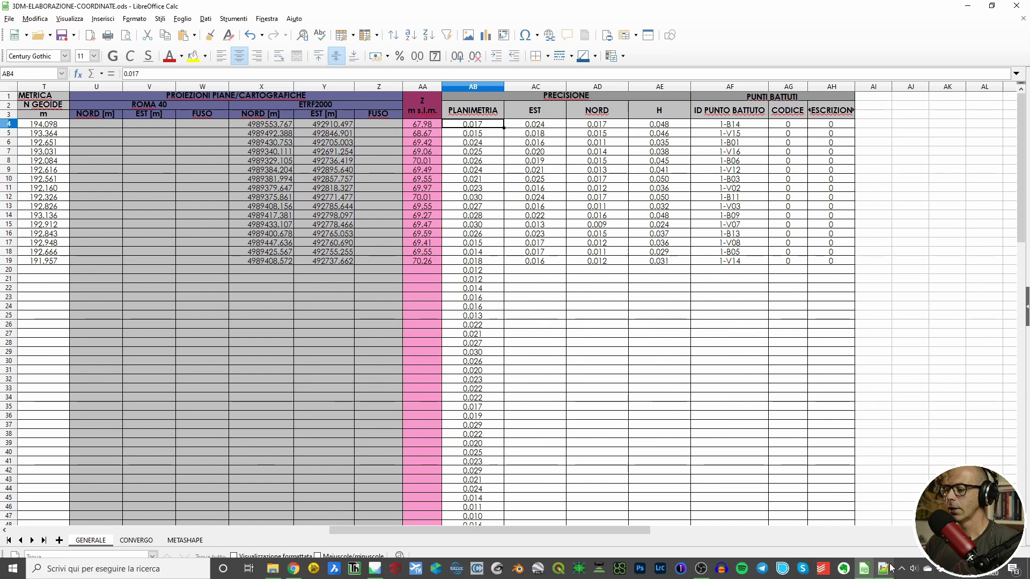
- Copy the next precision column into the H column starting at AE4
{"action": "left_click", "coordinate": [884, 568]}
{"action": "scroll", "coordinate": [658, 66], "scroll_direction": "up", "scroll_amount": 8}
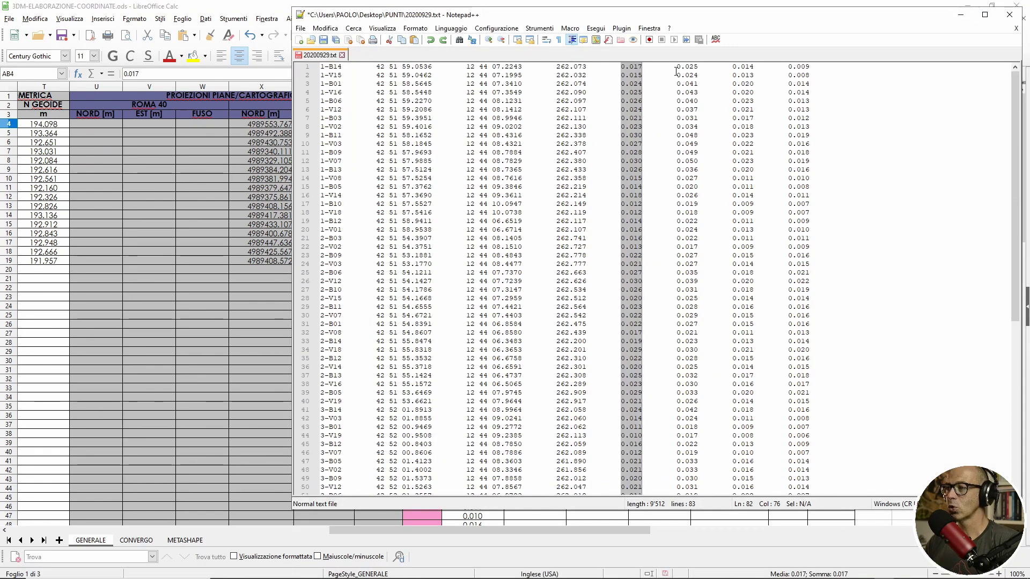
{"action": "left_click", "coordinate": [676, 67]}
{"action": "left_click_drag", "start_coordinate": [675, 67], "coordinate": [699, 478]}
{"action": "left_click", "coordinate": [182, 9]}
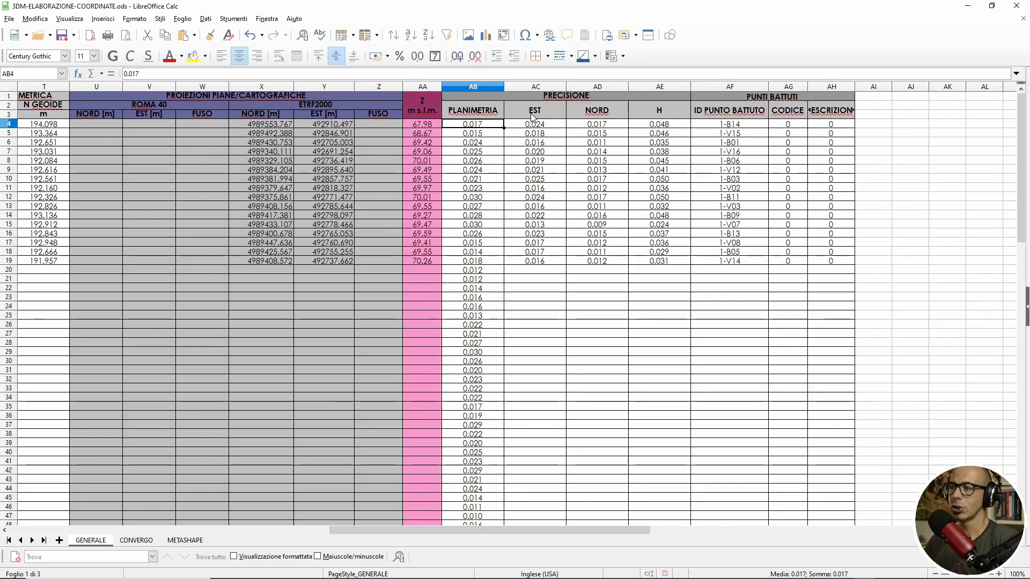
{"action": "left_click", "coordinate": [591, 126]}
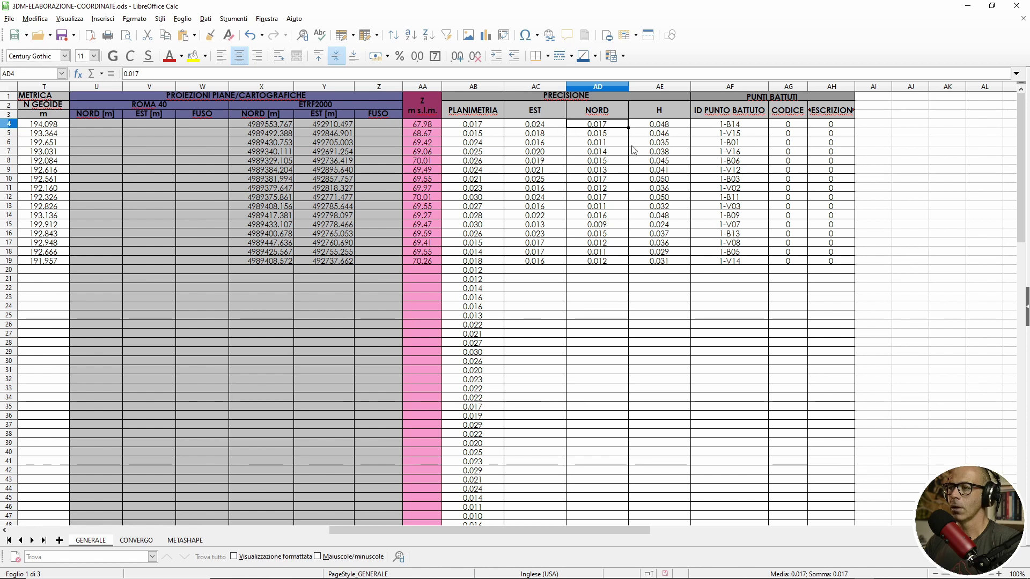
{"action": "left_click", "coordinate": [659, 128]}
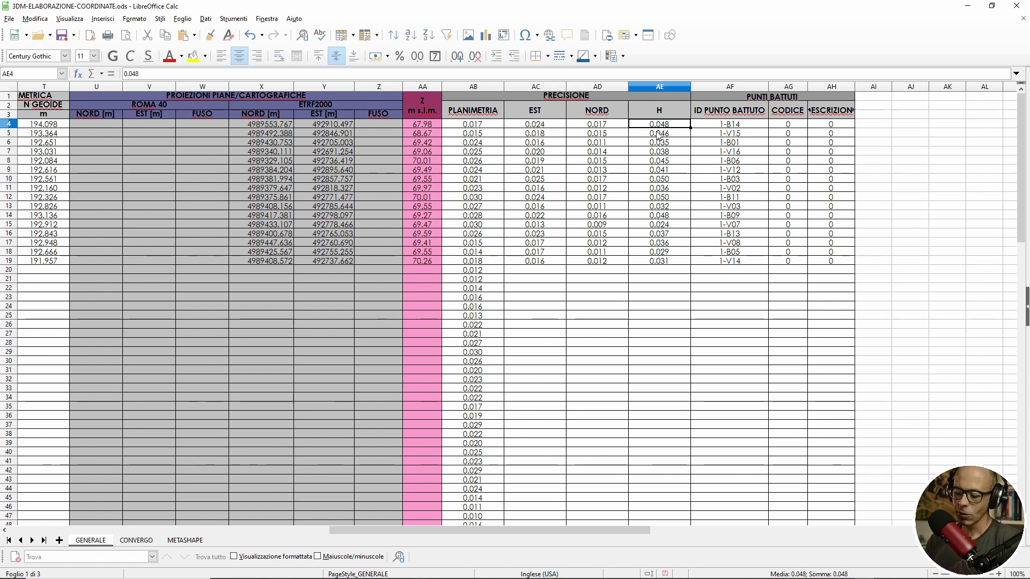
{"action": "key", "text": "ctrl+v"}
{"action": "left_click", "coordinate": [652, 431]}
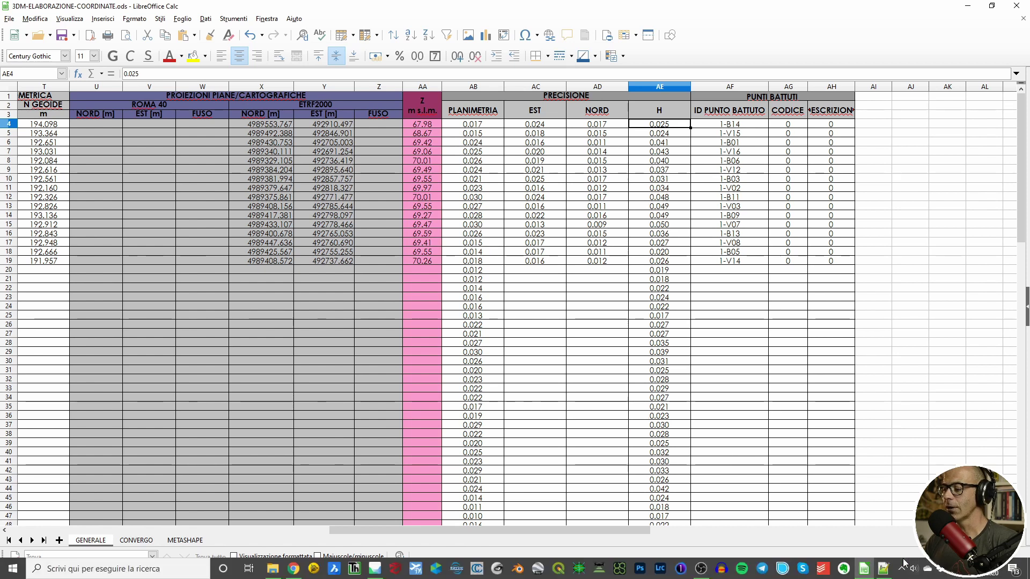
- Copy the third precision column into the EST column starting at AC4
{"action": "left_click", "coordinate": [883, 568]}
{"action": "scroll", "coordinate": [778, 268], "scroll_direction": "up", "scroll_amount": 10}
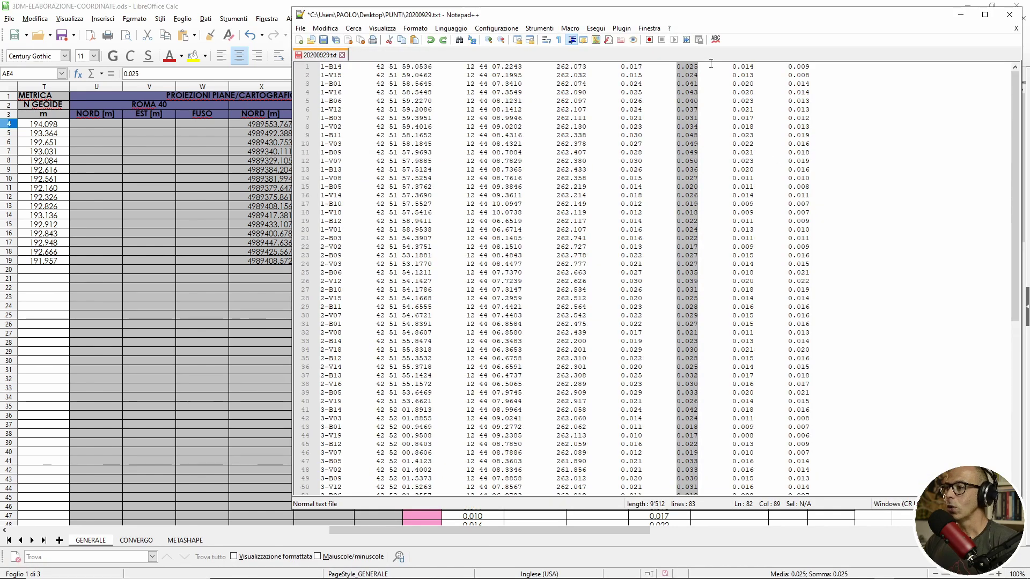
{"action": "left_click", "coordinate": [734, 67]}
{"action": "mouse_move", "coordinate": [734, 67]}
{"action": "left_mouse_down"}
{"action": "mouse_move", "coordinate": [747, 509]}
{"action": "mouse_move", "coordinate": [754, 475]}
{"action": "left_mouse_up"}
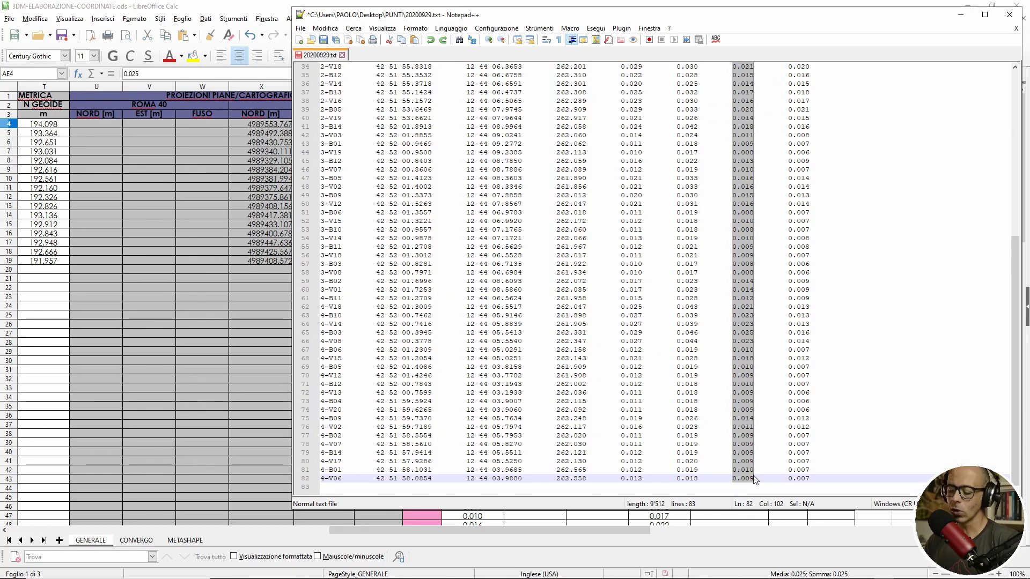
{"action": "left_click", "coordinate": [288, 5]}
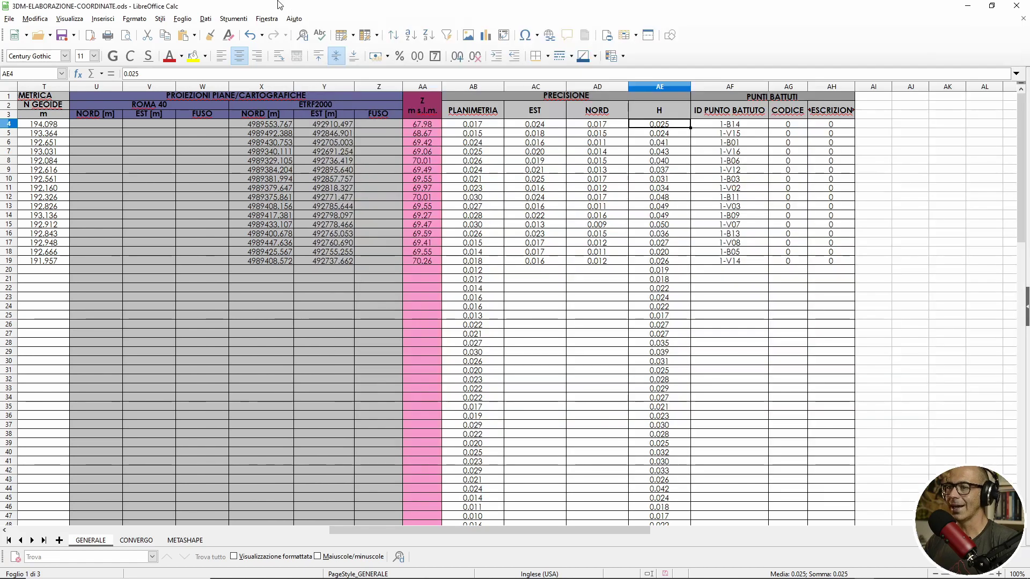
{"action": "left_click", "coordinate": [537, 129]}
{"action": "key", "text": "ctrl+v"}
{"action": "left_click", "coordinate": [654, 431]}
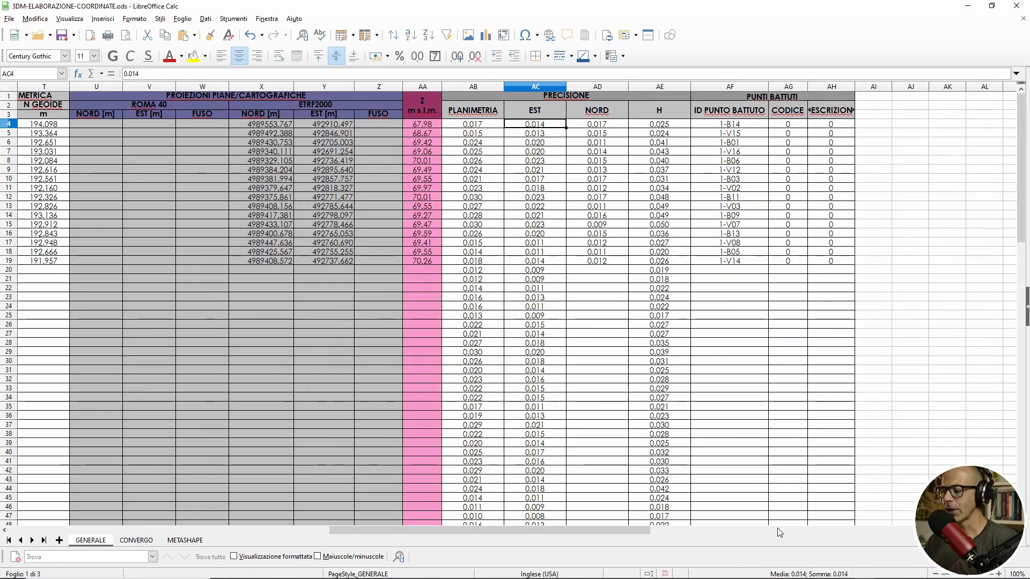
- Copy the last precision column into the NORD column starting at AD4
{"action": "scroll", "coordinate": [779, 515], "scroll_direction": "down", "scroll_amount": 6}
{"action": "left_click", "coordinate": [883, 568]}
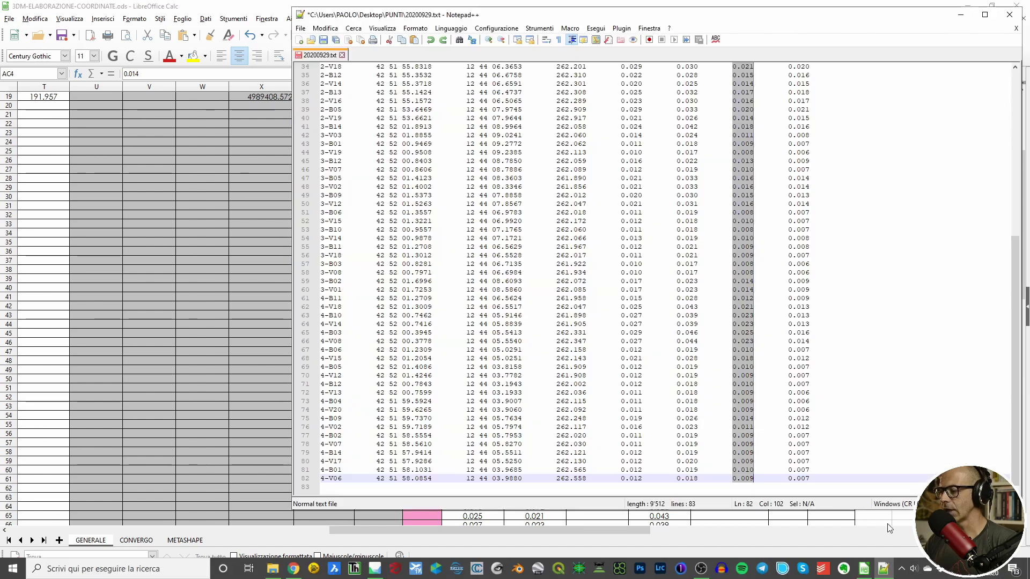
{"action": "scroll", "coordinate": [804, 268], "scroll_direction": "up", "scroll_amount": 10}
{"action": "left_click", "coordinate": [788, 66]}
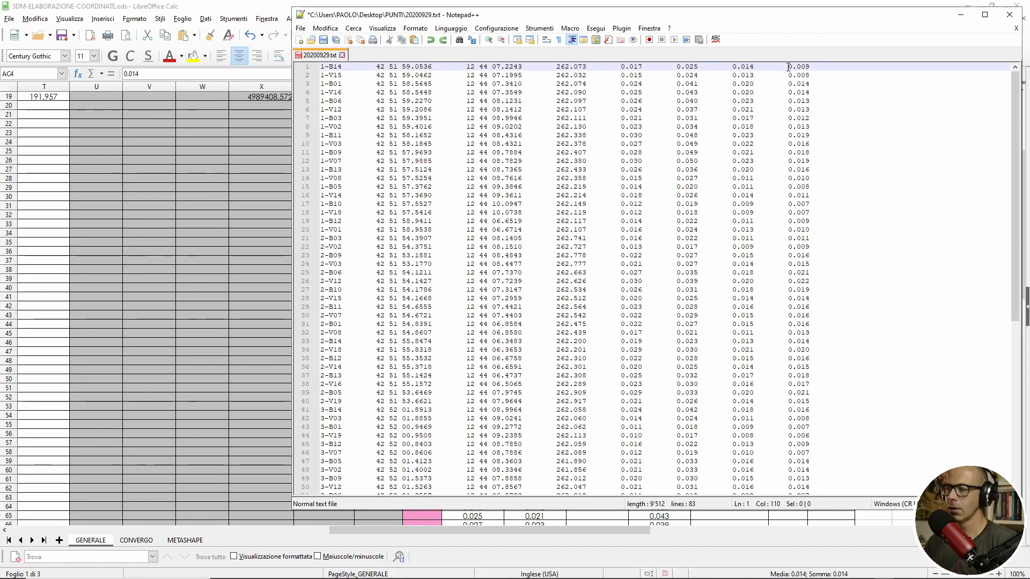
{"action": "left_click_drag", "start_coordinate": [788, 67], "coordinate": [809, 481]}
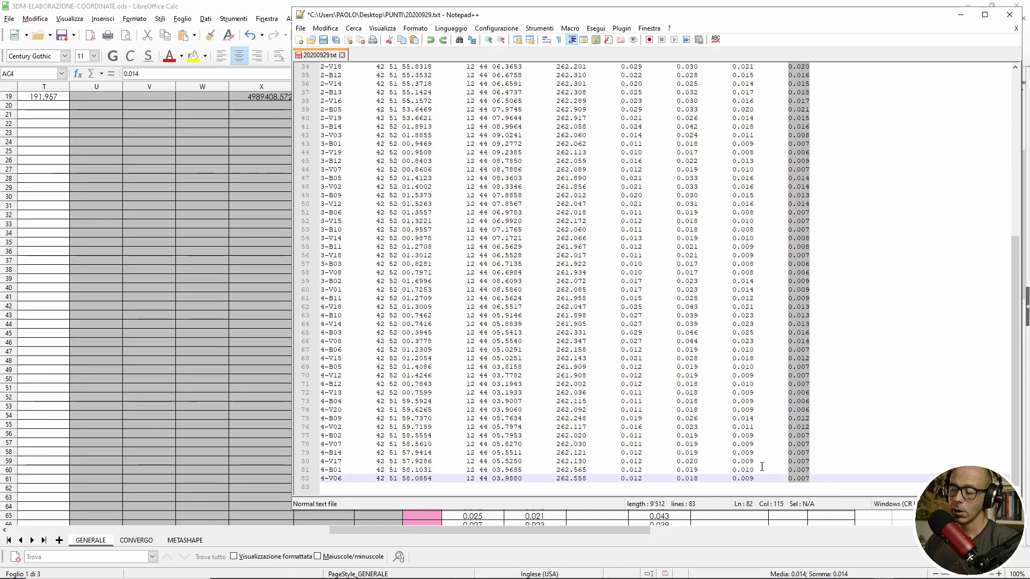
{"action": "left_click", "coordinate": [236, 6]}
{"action": "scroll", "coordinate": [700, 172], "scroll_direction": "up", "scroll_amount": 5}
{"action": "scroll", "coordinate": [694, 155], "scroll_direction": "up", "scroll_amount": 1}
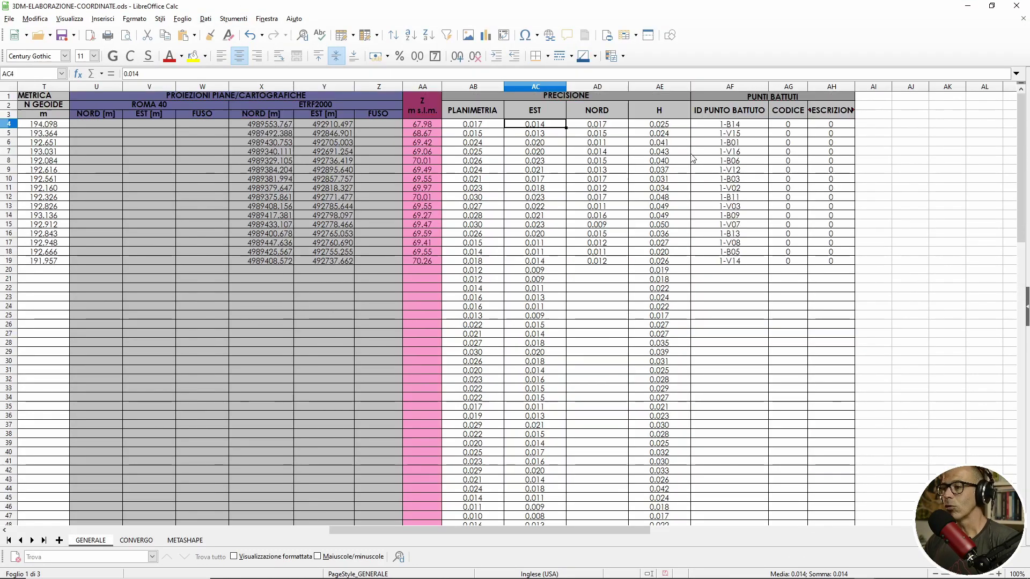
{"action": "key", "text": "Right"}
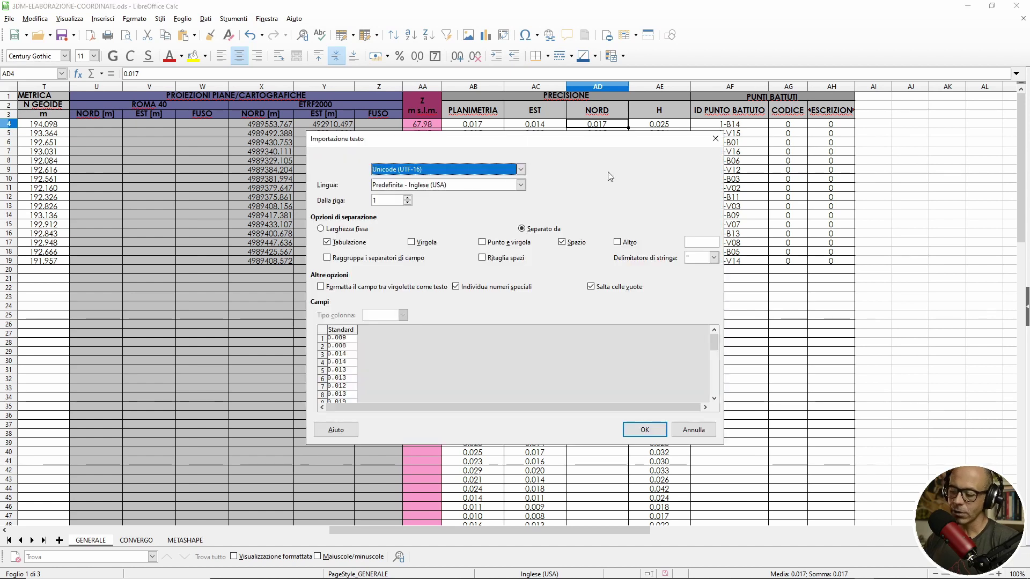
{"action": "left_click", "coordinate": [651, 428]}
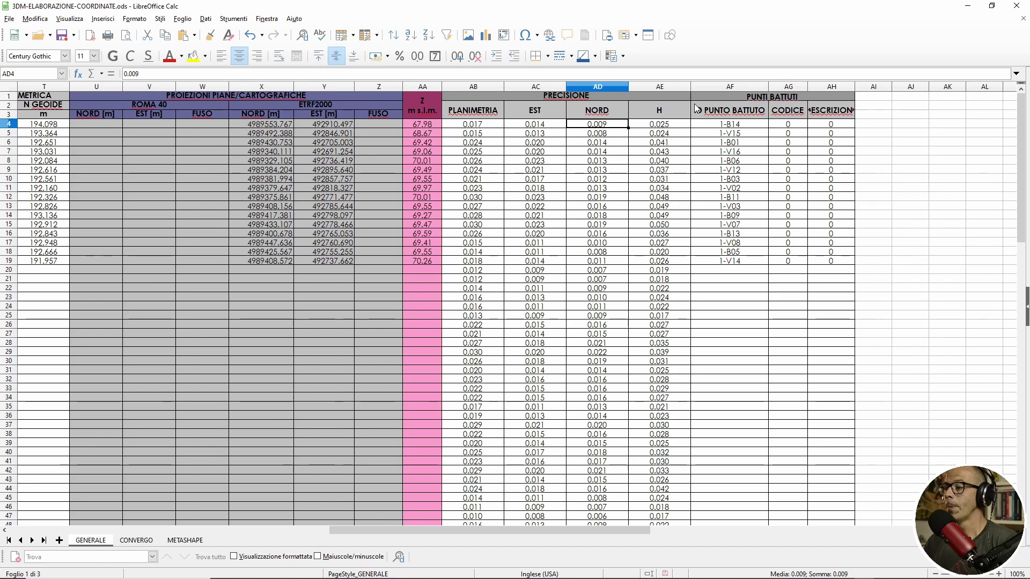
{"action": "mouse_move", "coordinate": [516, 530]}
{"action": "left_mouse_down"}
{"action": "mouse_move", "coordinate": [228, 507]}
{"action": "mouse_move", "coordinate": [665, 509]}
{"action": "mouse_move", "coordinate": [371, 514]}
{"action": "mouse_move", "coordinate": [557, 521]}
{"action": "mouse_move", "coordinate": [461, 523]}
{"action": "left_mouse_up"}
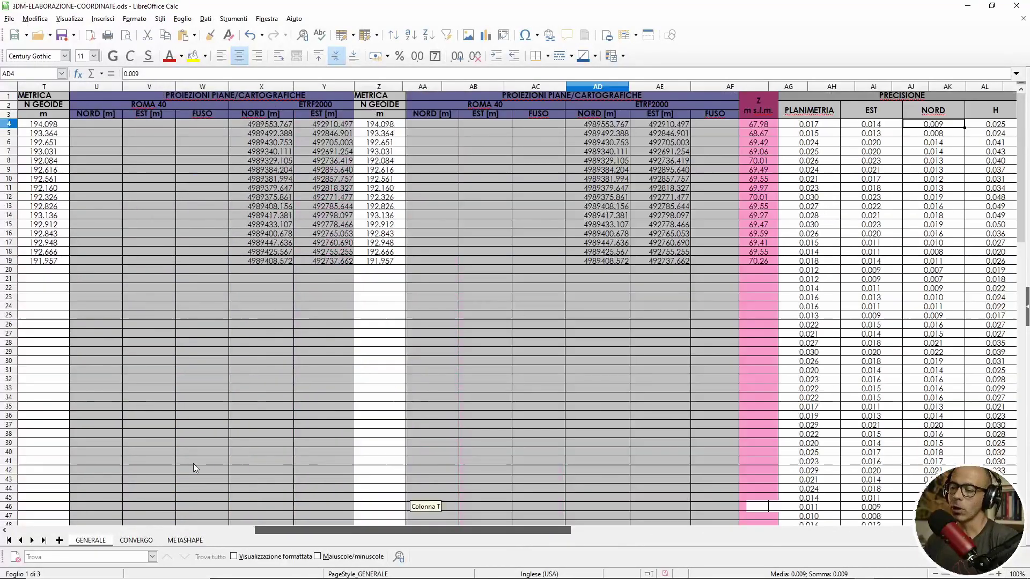
- Fill the ID PUNTO BATTUTO formula from AF19 down to row 85
{"action": "left_click_drag", "start_coordinate": [195, 468], "coordinate": [669, 77]}
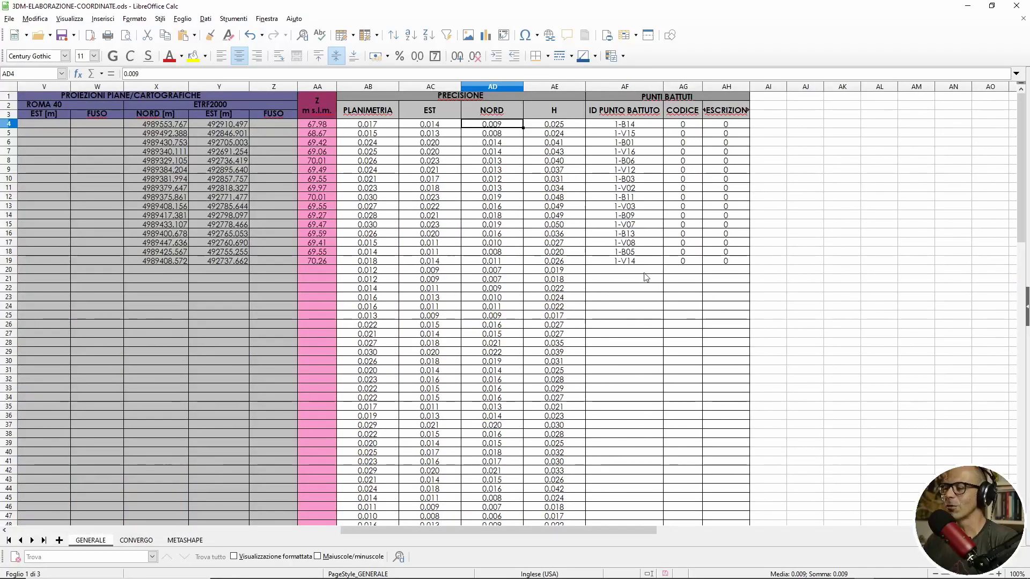
{"action": "left_click", "coordinate": [611, 262]}
{"action": "scroll", "coordinate": [665, 276], "scroll_direction": "down", "scroll_amount": 3}
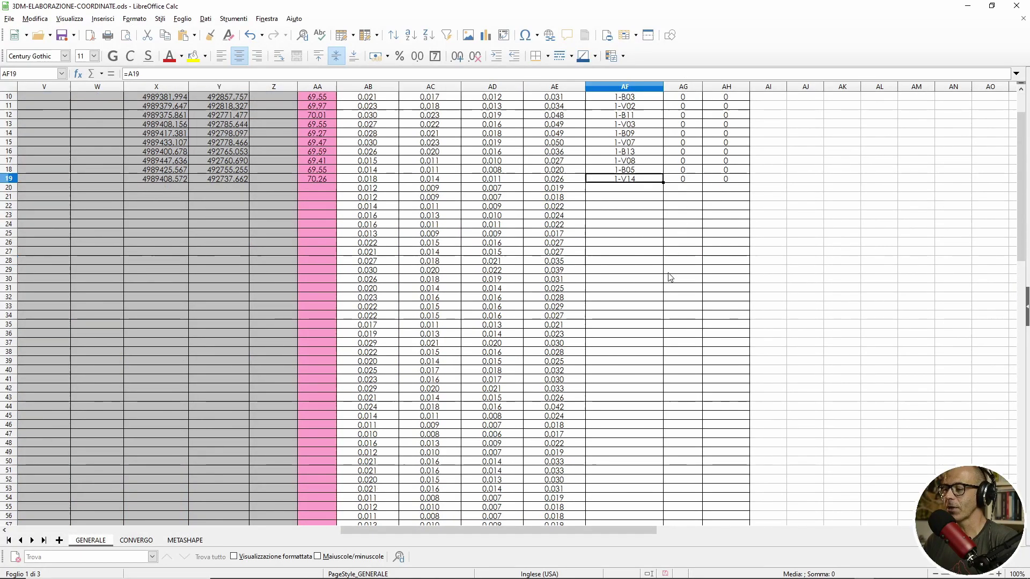
{"action": "double_click", "coordinate": [663, 183]}
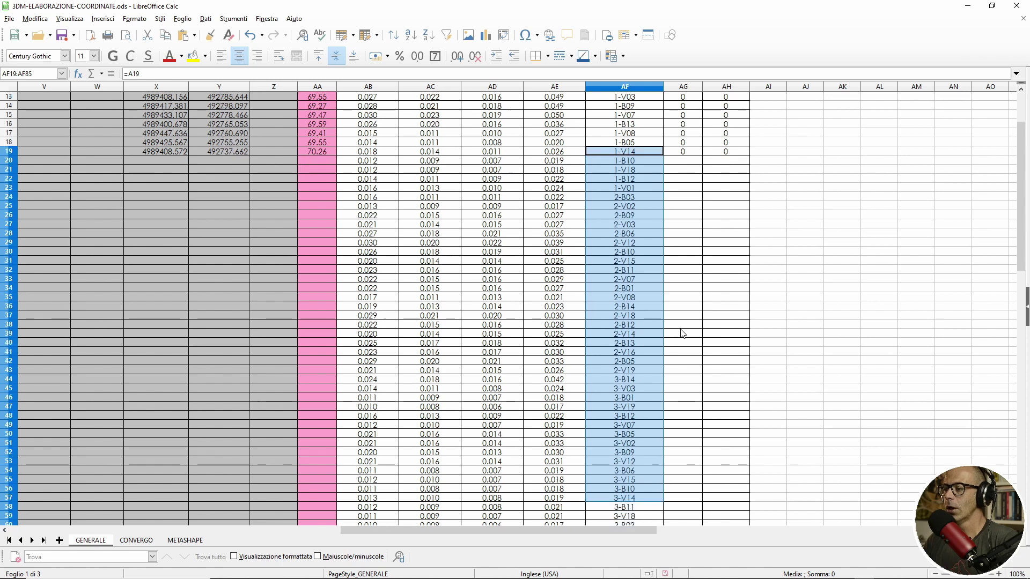
{"action": "scroll", "coordinate": [677, 329], "scroll_direction": "down", "scroll_amount": 5}
{"action": "scroll", "coordinate": [677, 348], "scroll_direction": "down", "scroll_amount": 10}
{"action": "scroll", "coordinate": [678, 348], "scroll_direction": "up", "scroll_amount": 6}
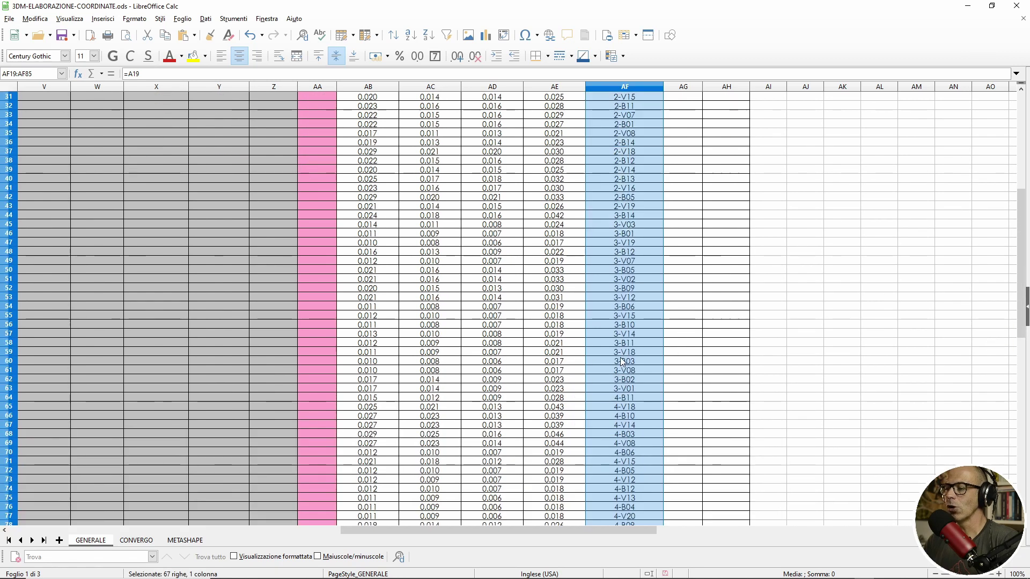
{"action": "scroll", "coordinate": [643, 268], "scroll_direction": "up", "scroll_amount": 12}
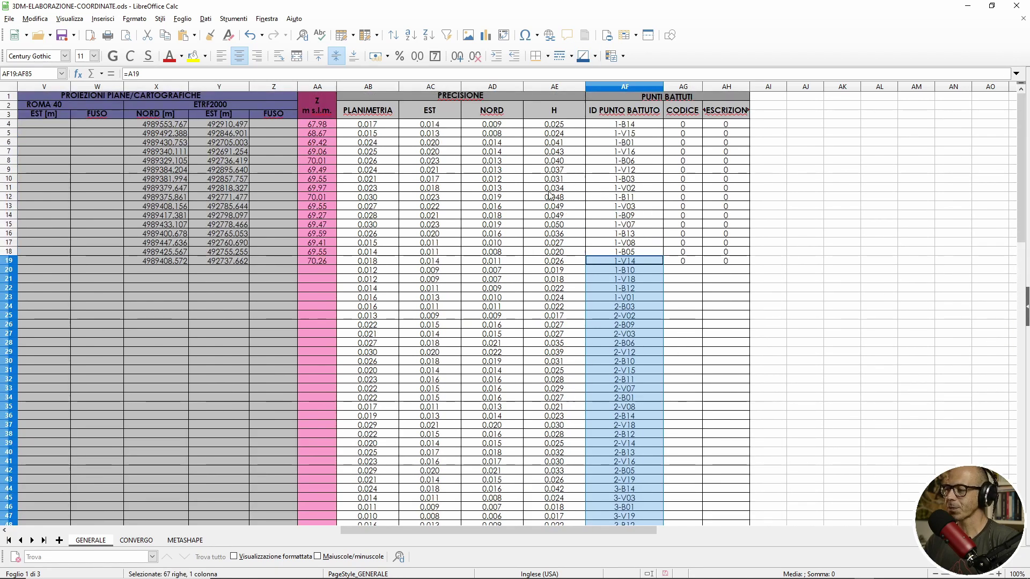
{"action": "left_click_drag", "start_coordinate": [594, 530], "coordinate": [587, 529]}
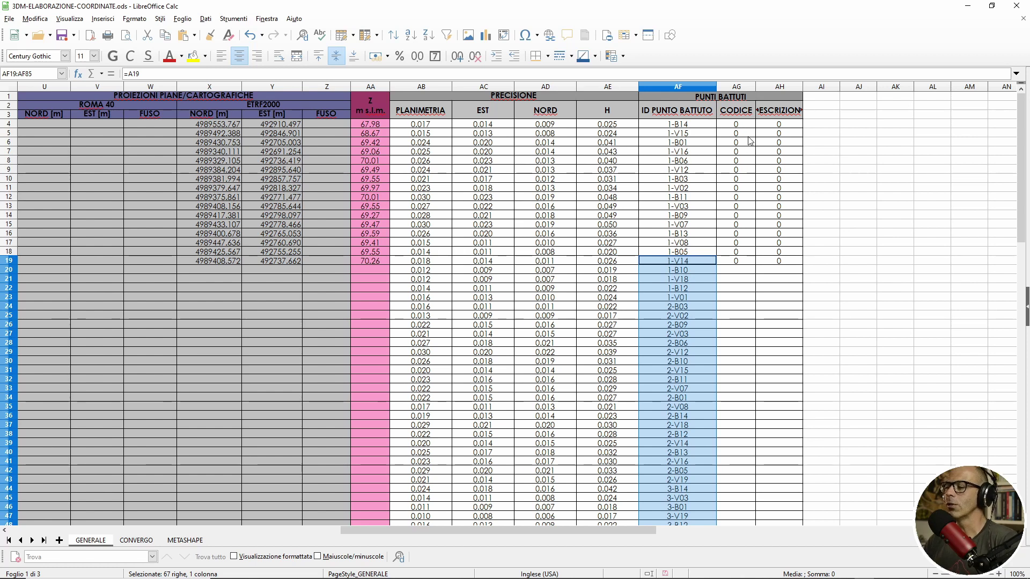
- Widen column AH so the DESCRIZIONE text shows fully
{"action": "left_click", "coordinate": [802, 87]}
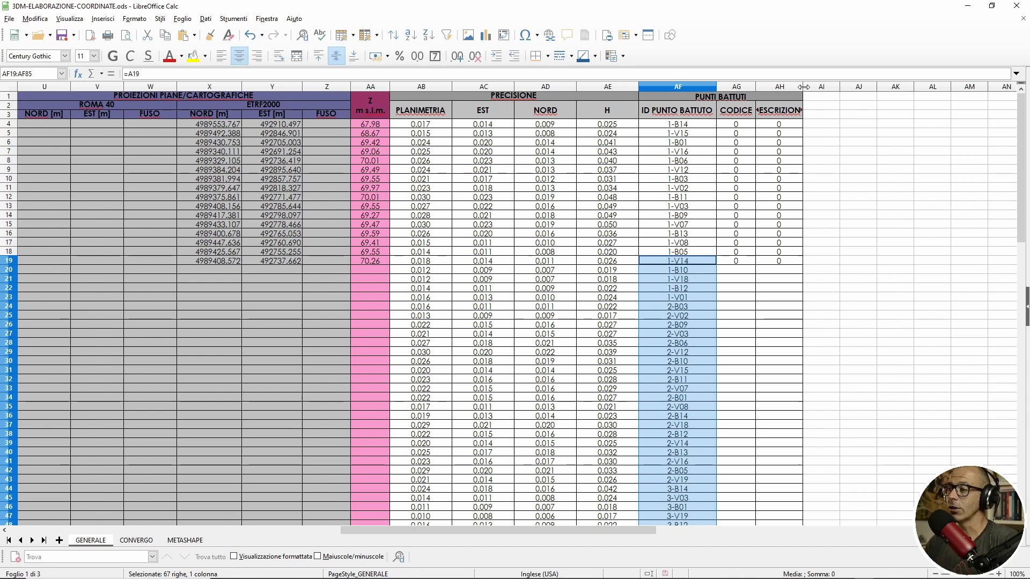
{"action": "left_click_drag", "start_coordinate": [802, 86], "coordinate": [823, 86]}
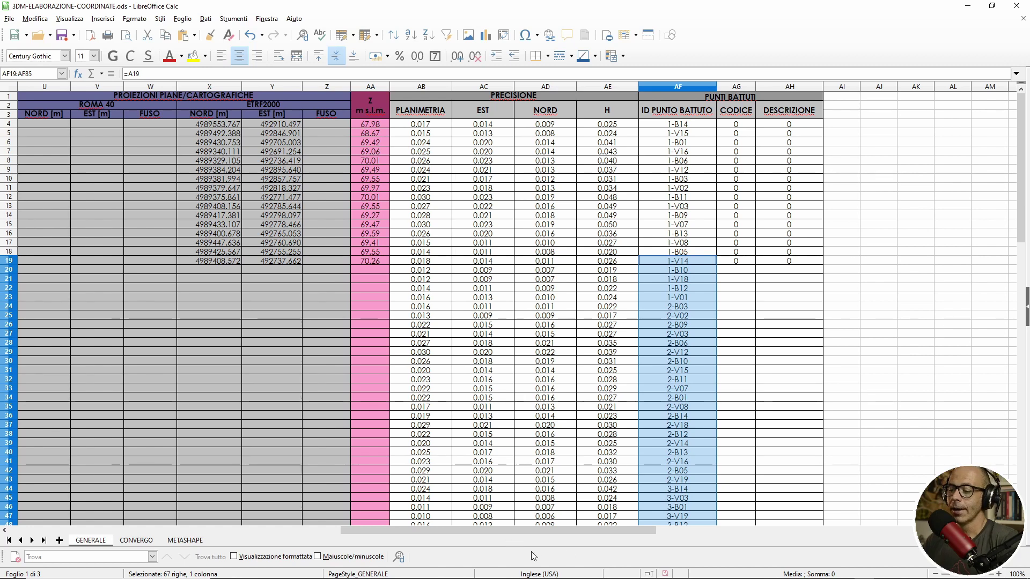
{"action": "mouse_move", "coordinate": [544, 530]}
{"action": "left_mouse_down"}
{"action": "mouse_move", "coordinate": [345, 507]}
{"action": "mouse_move", "coordinate": [428, 513]}
{"action": "left_mouse_up"}
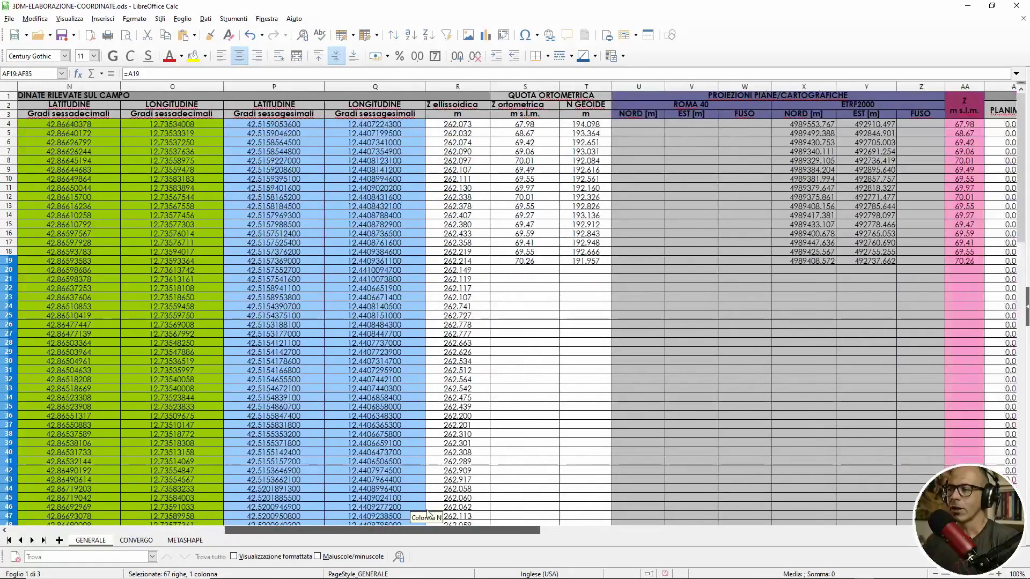
- Copy the 82 point IDs in GENERALE A4:A85
{"action": "scroll", "coordinate": [337, 464], "scroll_direction": "down", "scroll_amount": 7}
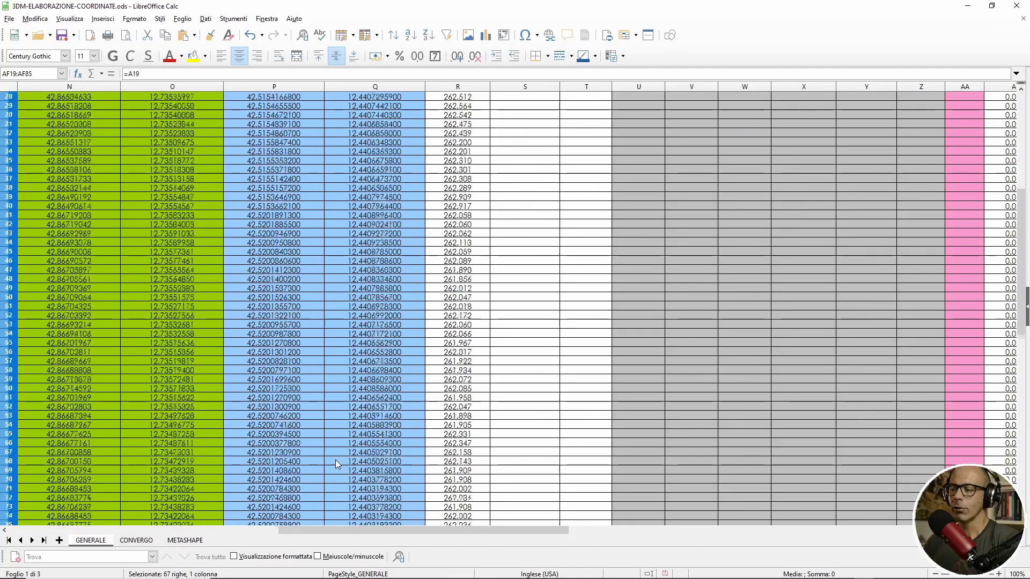
{"action": "scroll", "coordinate": [336, 459], "scroll_direction": "down", "scroll_amount": 14}
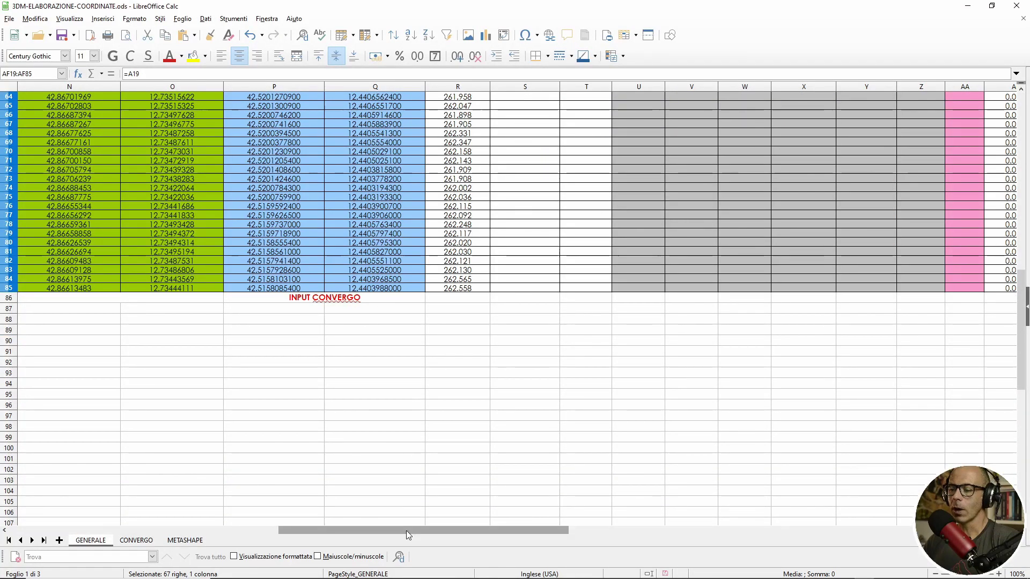
{"action": "left_click_drag", "start_coordinate": [409, 529], "coordinate": [144, 525]}
{"action": "scroll", "coordinate": [179, 478], "scroll_direction": "up", "scroll_amount": 7}
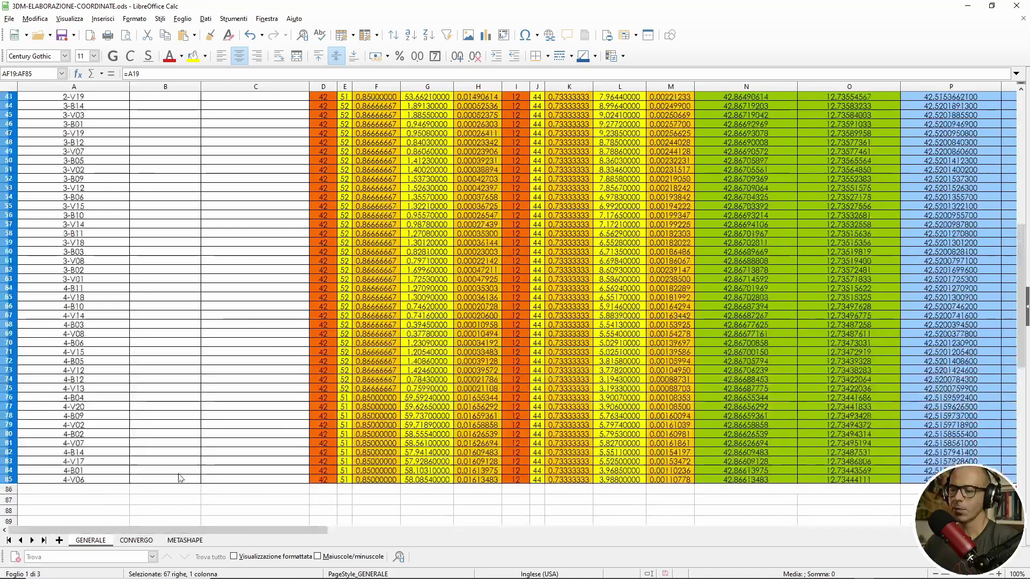
{"action": "scroll", "coordinate": [131, 239], "scroll_direction": "up", "scroll_amount": 7}
{"action": "scroll", "coordinate": [108, 161], "scroll_direction": "up", "scroll_amount": 7}
{"action": "left_click", "coordinate": [90, 125]}
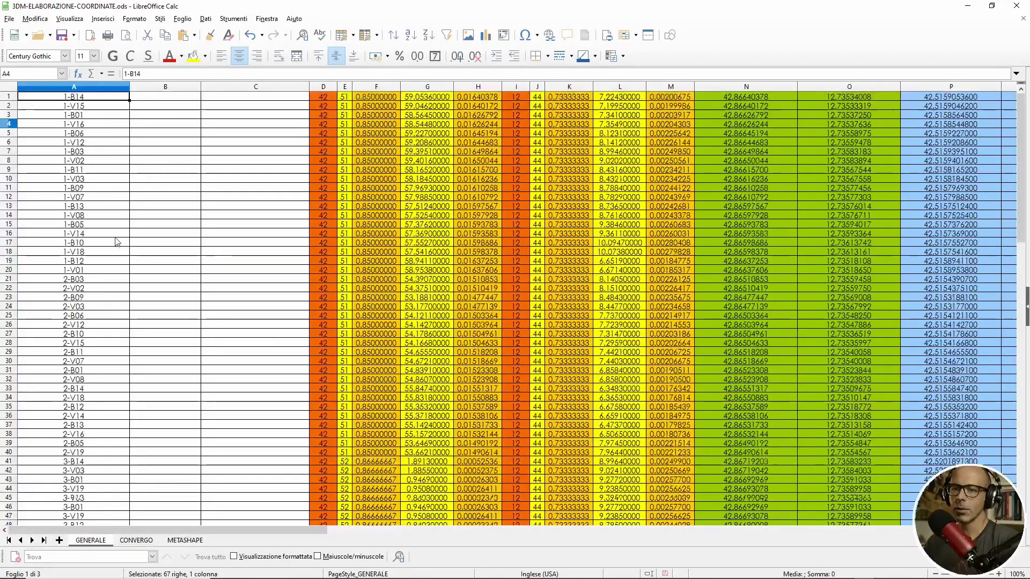
{"action": "scroll", "coordinate": [107, 268], "scroll_direction": "down", "scroll_amount": 18}
{"action": "left_click", "coordinate": [86, 370], "text": "shift"}
{"action": "key", "text": "ctrl+c"}
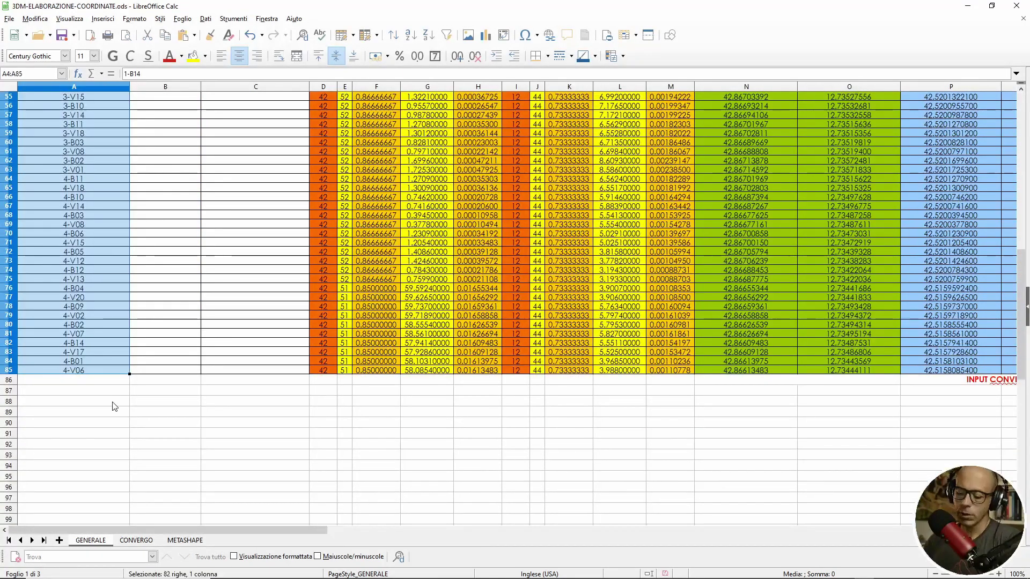
- Paste the IDs as text into CONVERGO from A2, replacing the old A-series IDs
{"action": "left_click", "coordinate": [136, 541]}
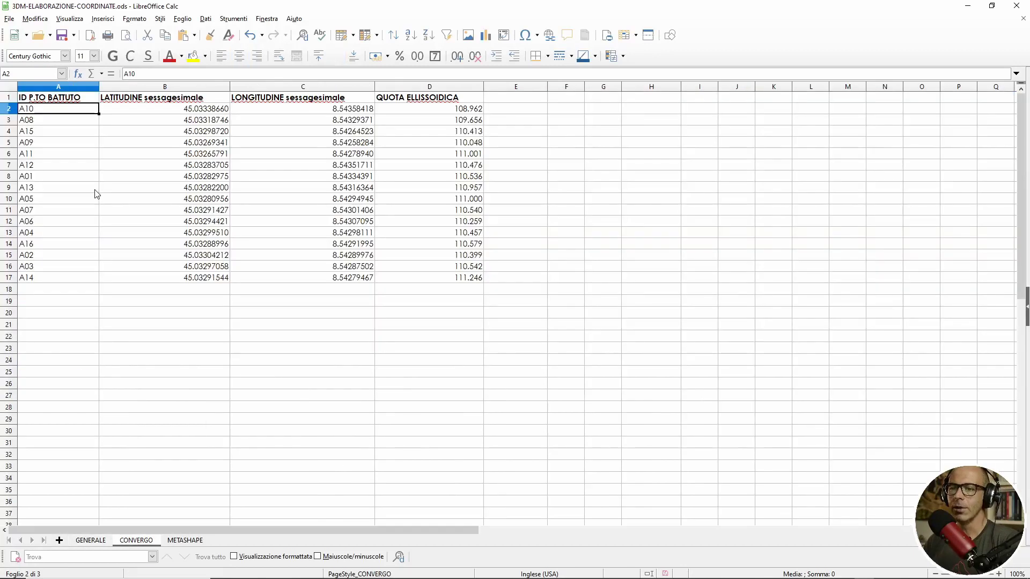
{"action": "right_click", "coordinate": [61, 110]}
{"action": "mouse_move", "coordinate": [101, 152]}
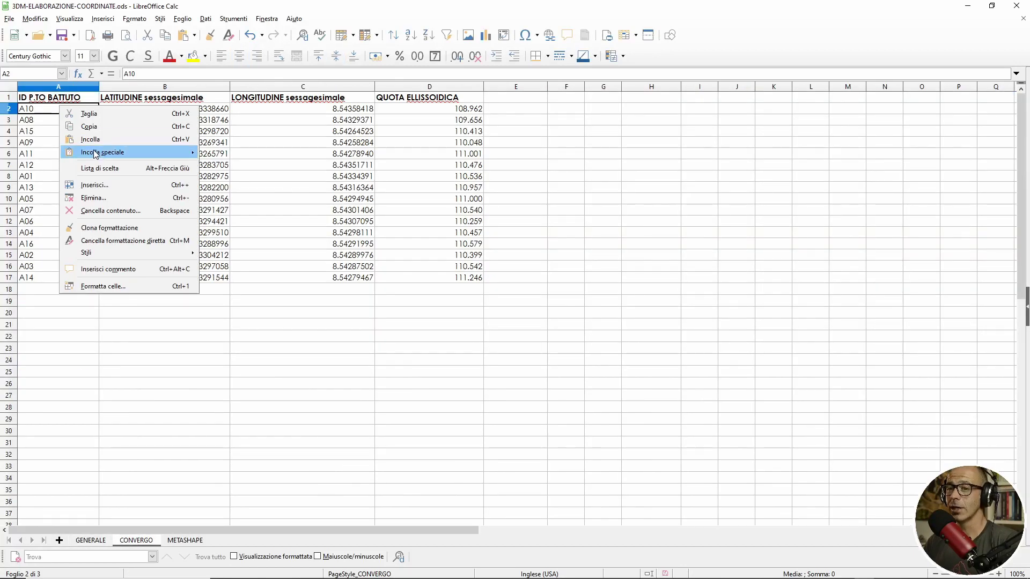
{"action": "left_click", "coordinate": [227, 169]}
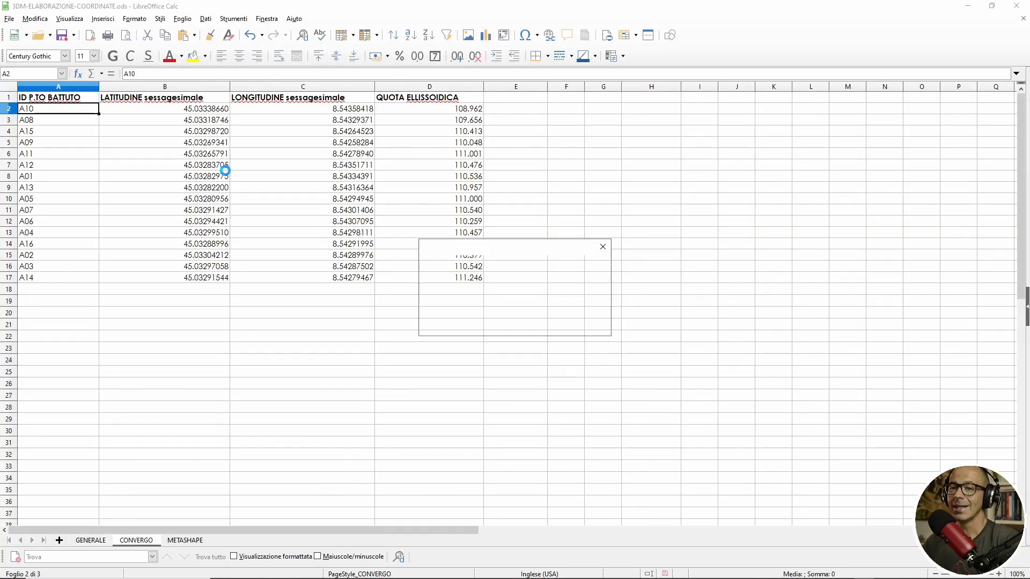
{"action": "left_click", "coordinate": [524, 321]}
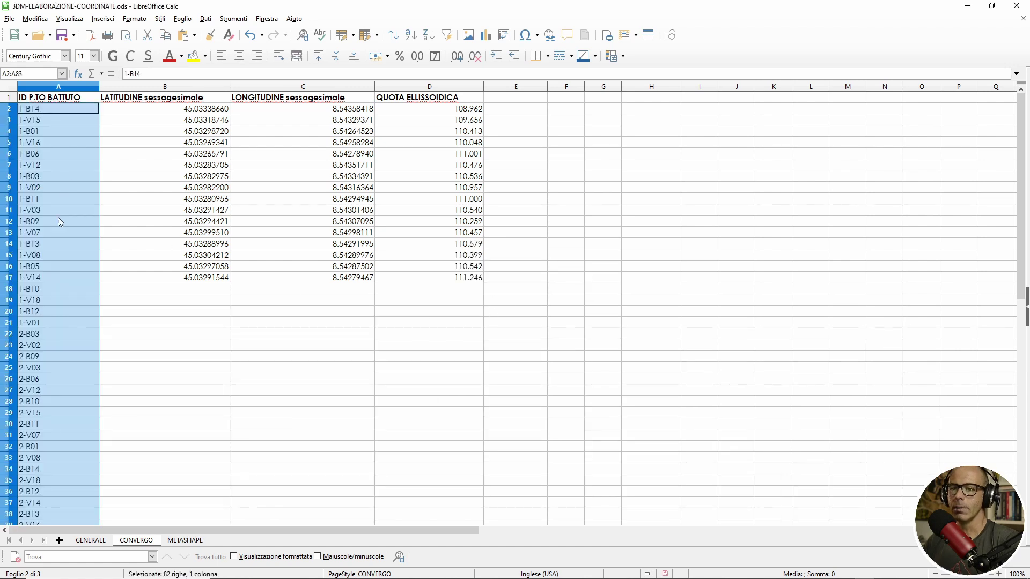
{"action": "scroll", "coordinate": [54, 271], "scroll_direction": "down", "scroll_amount": 8}
{"action": "scroll", "coordinate": [53, 274], "scroll_direction": "down", "scroll_amount": 12}
{"action": "scroll", "coordinate": [54, 275], "scroll_direction": "down", "scroll_amount": 3}
{"action": "scroll", "coordinate": [54, 271], "scroll_direction": "up", "scroll_amount": 10}
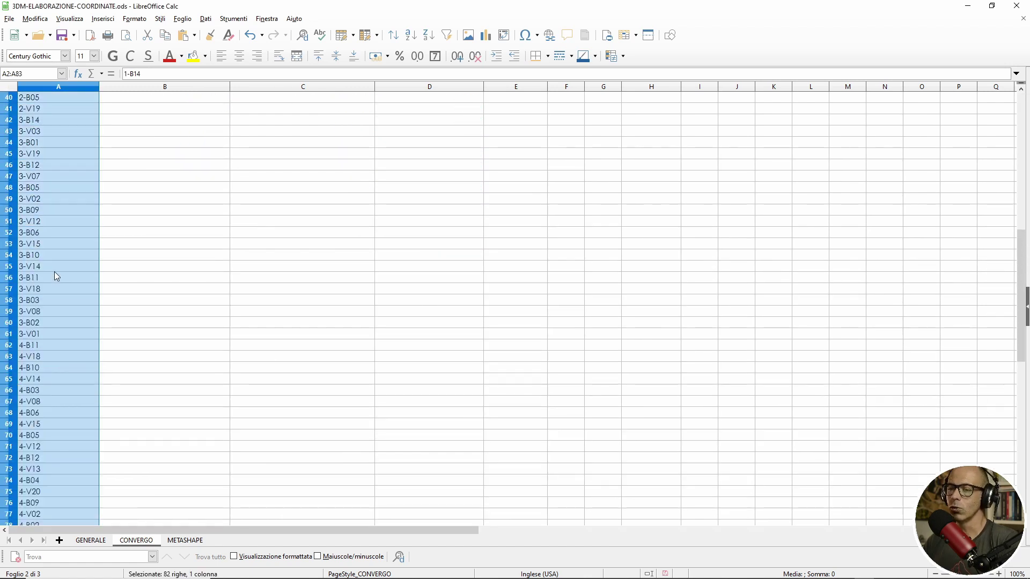
{"action": "scroll", "coordinate": [54, 271], "scroll_direction": "up", "scroll_amount": 13}
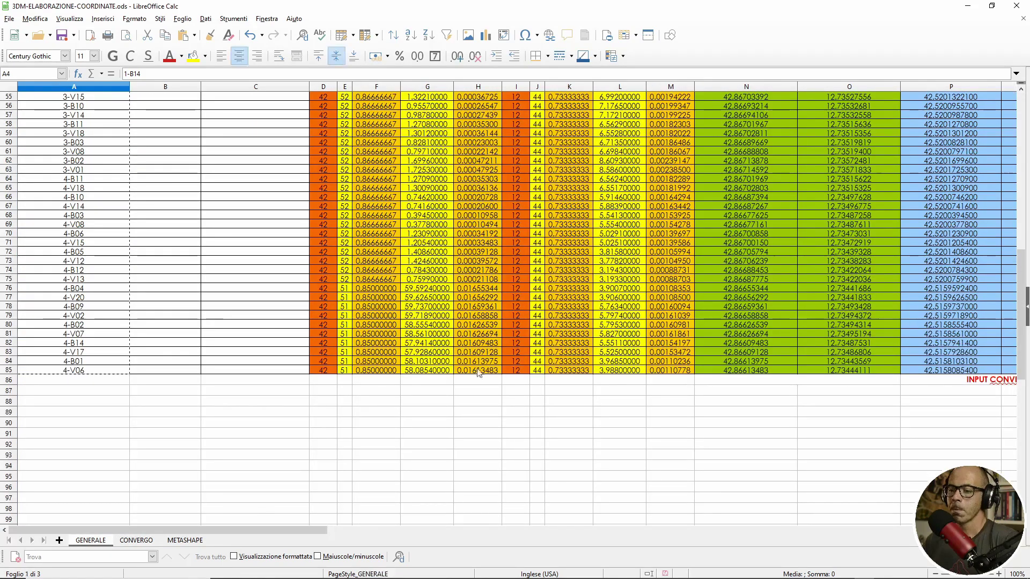
- Copy GENERALE's P4:R85 latitude, longitude and height block for pasting at CONVERGO B2
{"action": "left_click", "coordinate": [104, 542]}
{"action": "left_click_drag", "start_coordinate": [294, 529], "coordinate": [493, 528]}
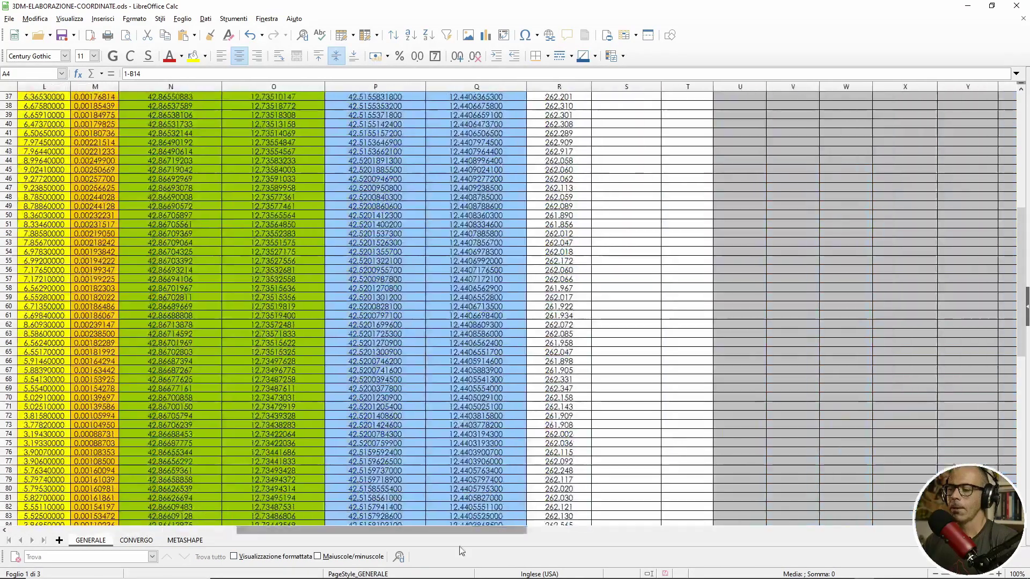
{"action": "scroll", "coordinate": [368, 117], "scroll_direction": "up", "scroll_amount": 12}
{"action": "left_click", "coordinate": [372, 124]}
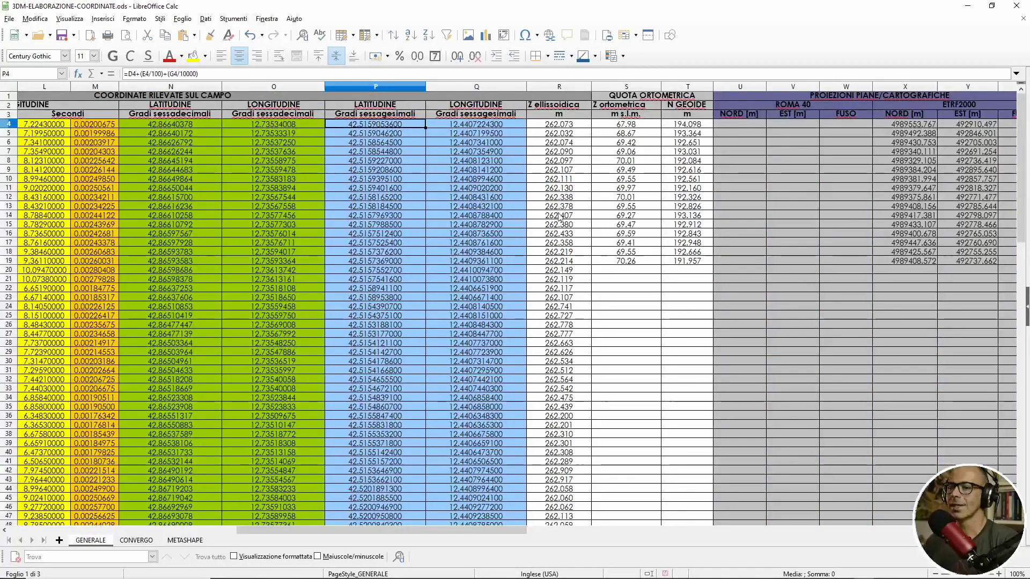
{"action": "scroll", "coordinate": [587, 166], "scroll_direction": "down", "scroll_amount": 15}
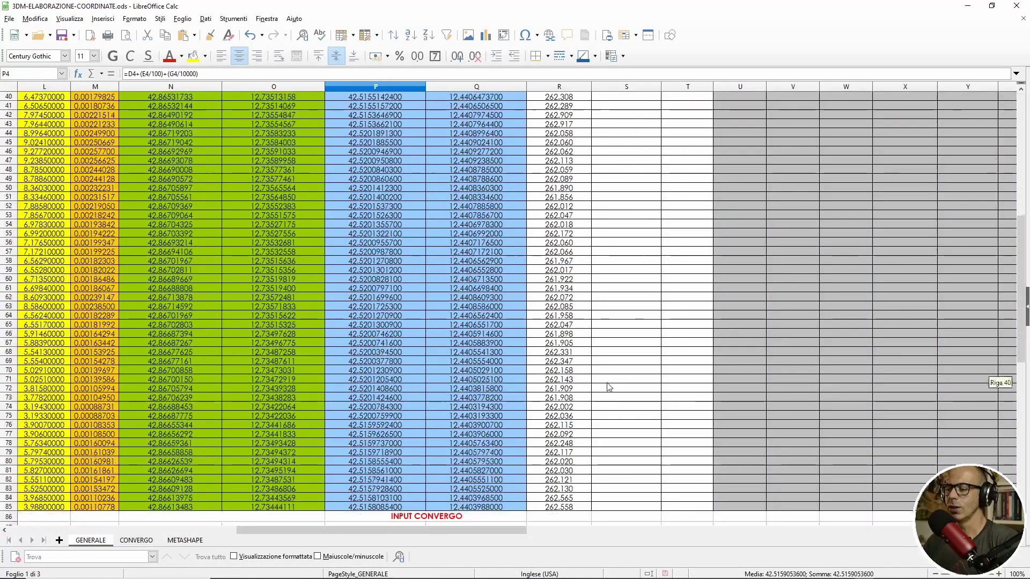
{"action": "scroll", "coordinate": [606, 381], "scroll_direction": "down", "scroll_amount": 7}
{"action": "left_click", "coordinate": [567, 265], "text": "shift"}
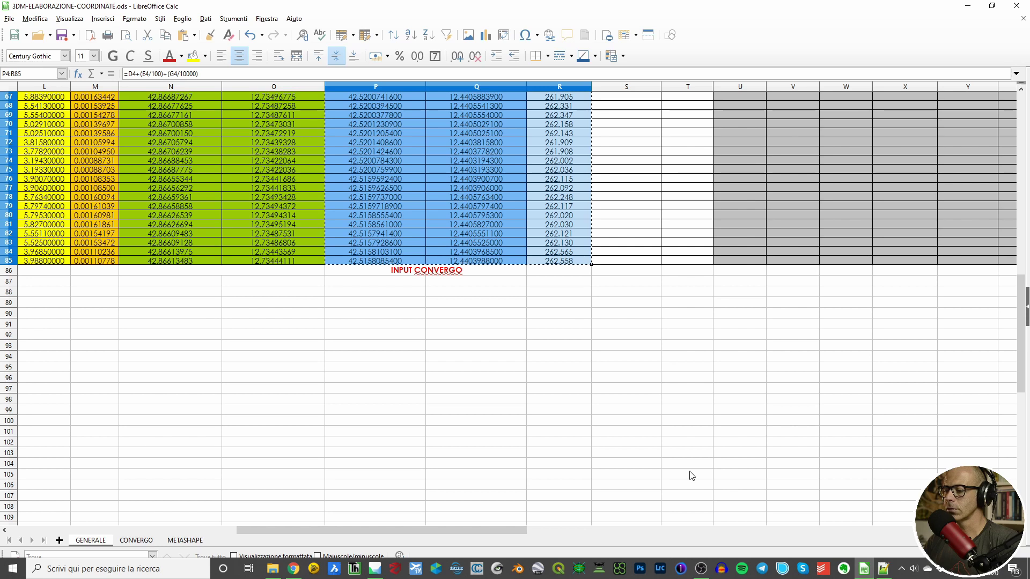
{"action": "left_click", "coordinate": [138, 539]}
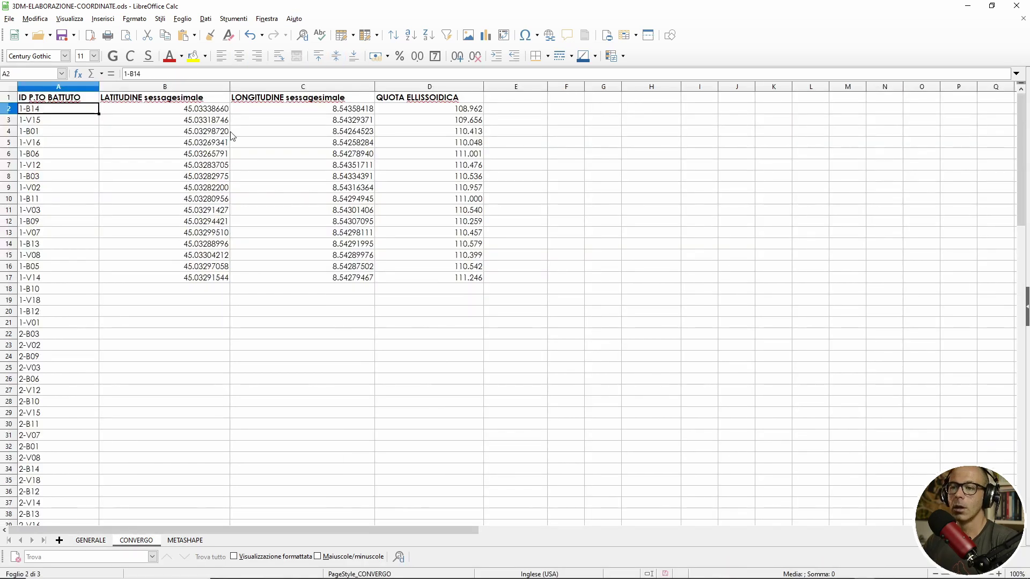
{"action": "right_click", "coordinate": [194, 111]}
{"action": "mouse_move", "coordinate": [236, 155]}
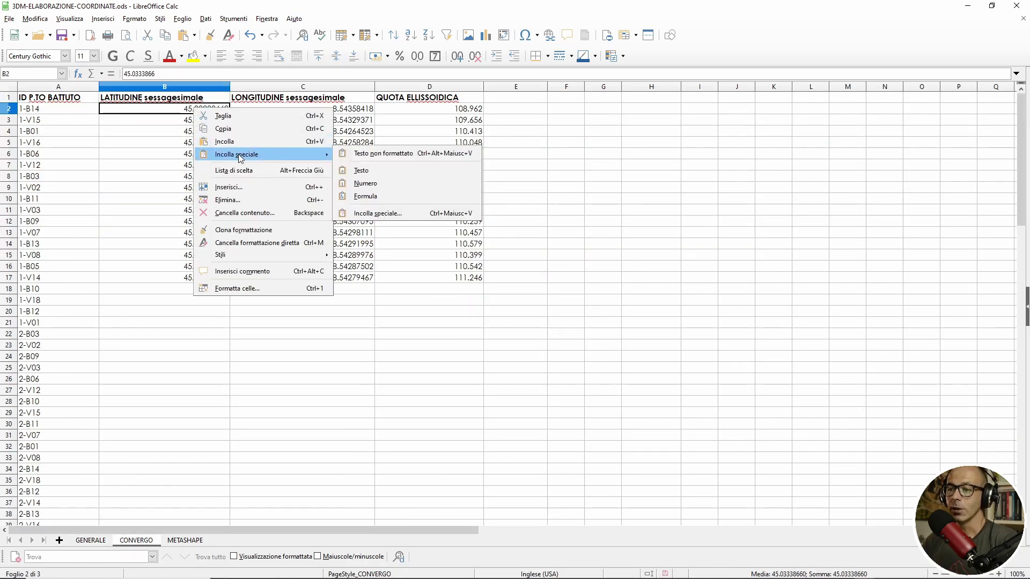
- Paste the coordinates as text into CONVERGO B2:D83, overwriting the old values
{"action": "left_click", "coordinate": [393, 170]}
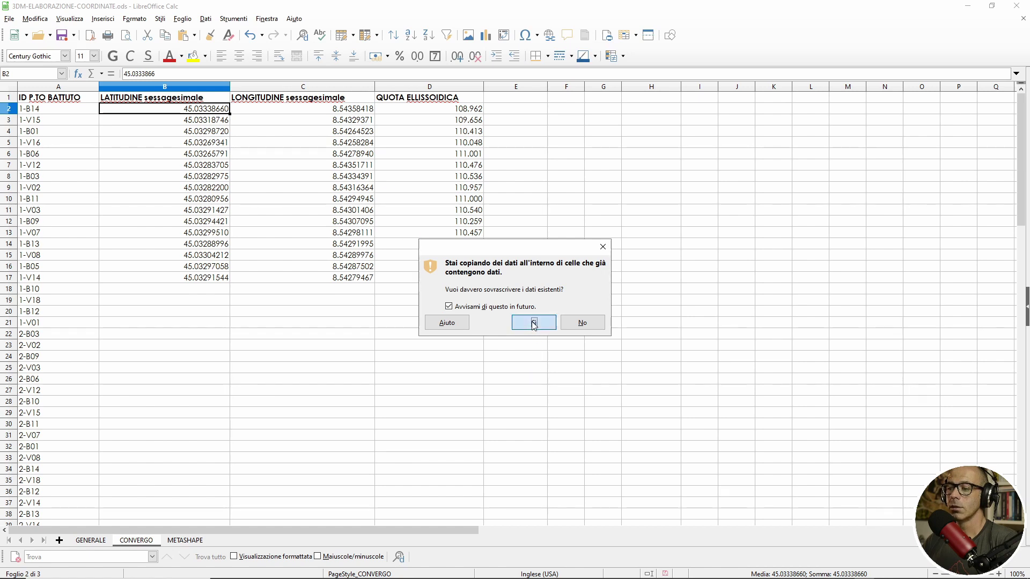
{"action": "left_click", "coordinate": [533, 324]}
{"action": "scroll", "coordinate": [488, 450], "scroll_direction": "down", "scroll_amount": 6}
{"action": "scroll", "coordinate": [488, 450], "scroll_direction": "down", "scroll_amount": 2}
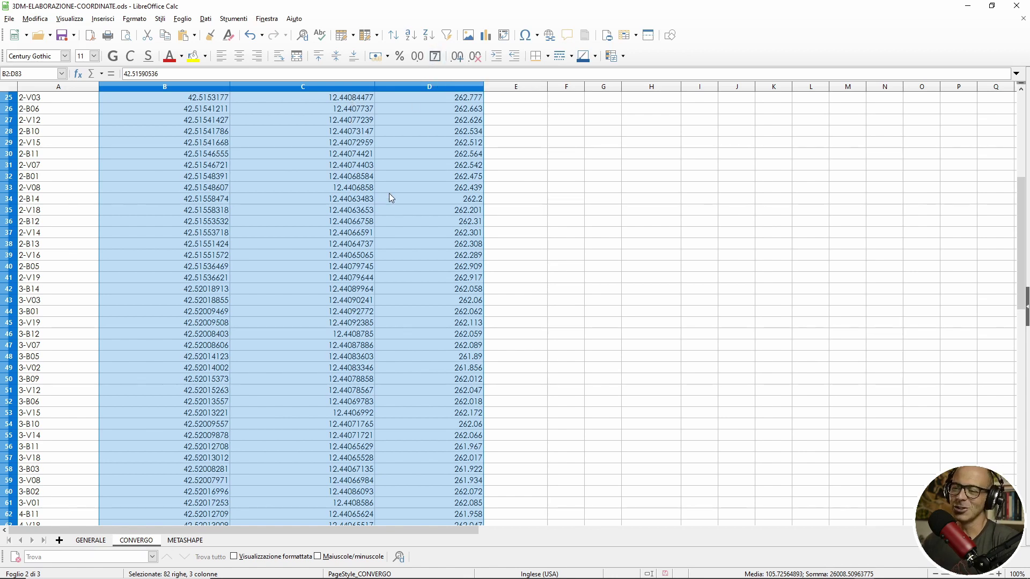
{"action": "scroll", "coordinate": [403, 159], "scroll_direction": "up", "scroll_amount": 5}
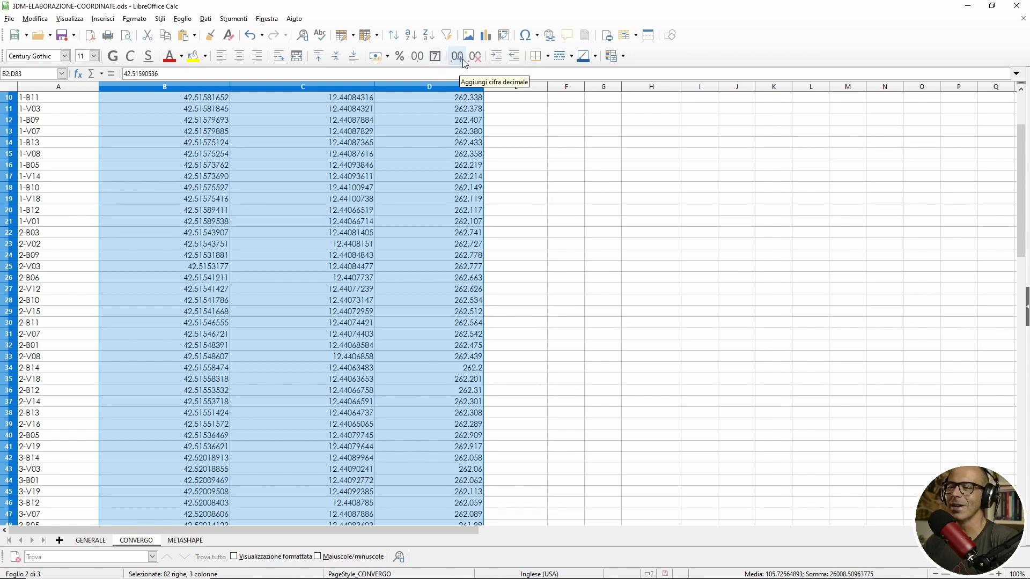
- Show latitudes and longitudes with eight decimals and heights in D2:D83 with three
{"action": "left_click", "coordinate": [458, 56]}
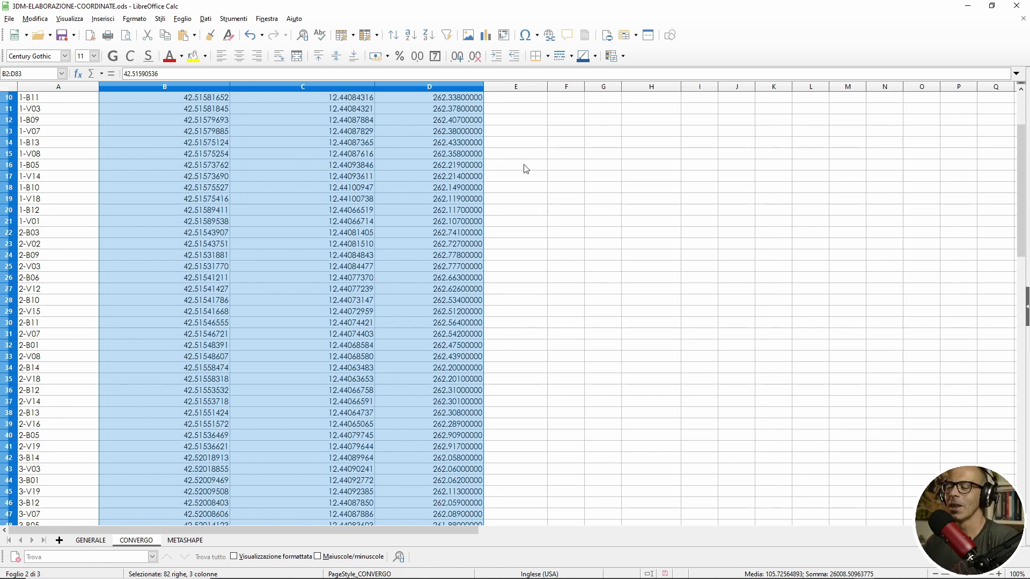
{"action": "scroll", "coordinate": [437, 157], "scroll_direction": "up", "scroll_amount": 3}
{"action": "left_click", "coordinate": [459, 114]}
{"action": "scroll", "coordinate": [517, 352], "scroll_direction": "down", "scroll_amount": 8}
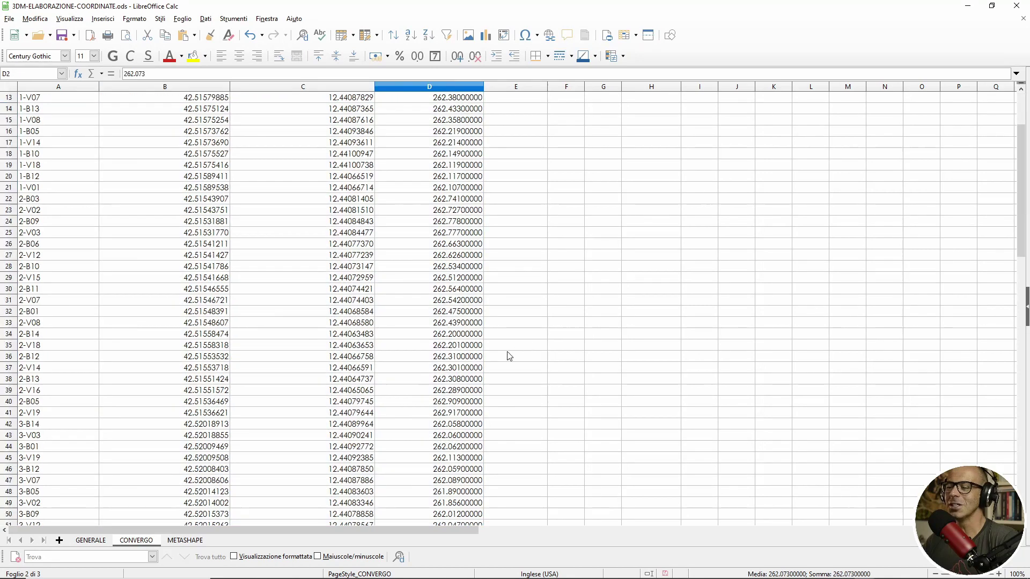
{"action": "scroll", "coordinate": [517, 352], "scroll_direction": "down", "scroll_amount": 8}
{"action": "scroll", "coordinate": [506, 368], "scroll_direction": "down", "scroll_amount": 6}
{"action": "scroll", "coordinate": [462, 345], "scroll_direction": "up", "scroll_amount": 2}
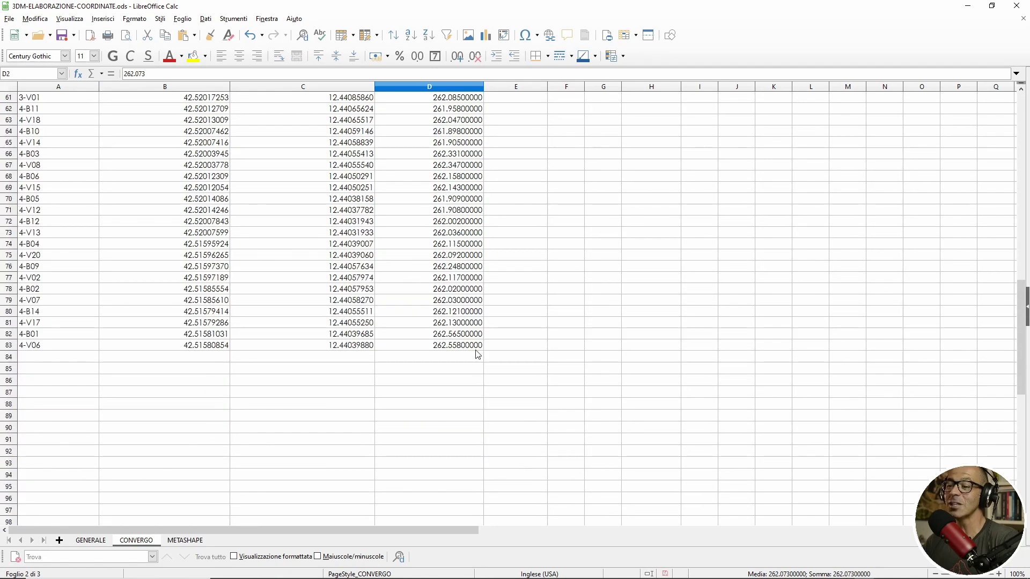
{"action": "left_click", "coordinate": [477, 354], "text": "shift"}
{"action": "scroll", "coordinate": [496, 145], "scroll_direction": "up", "scroll_amount": 10}
{"action": "scroll", "coordinate": [499, 144], "scroll_direction": "up", "scroll_amount": 7}
{"action": "scroll", "coordinate": [498, 144], "scroll_direction": "up", "scroll_amount": 3}
{"action": "left_click", "coordinate": [476, 57]}
{"action": "left_click", "coordinate": [475, 57]}
{"action": "left_click", "coordinate": [476, 57]}
{"action": "left_click", "coordinate": [476, 58]}
{"action": "left_click", "coordinate": [476, 58]}
- Save the workbook and select the whole CONVERGO table A2:D83
{"action": "left_click", "coordinate": [512, 143]}
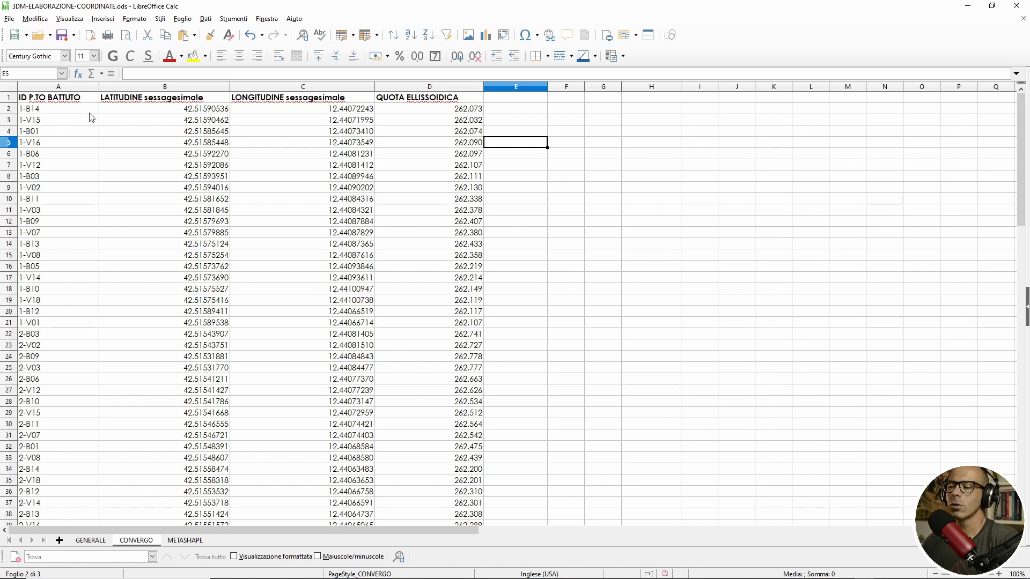
{"action": "left_click", "coordinate": [58, 112]}
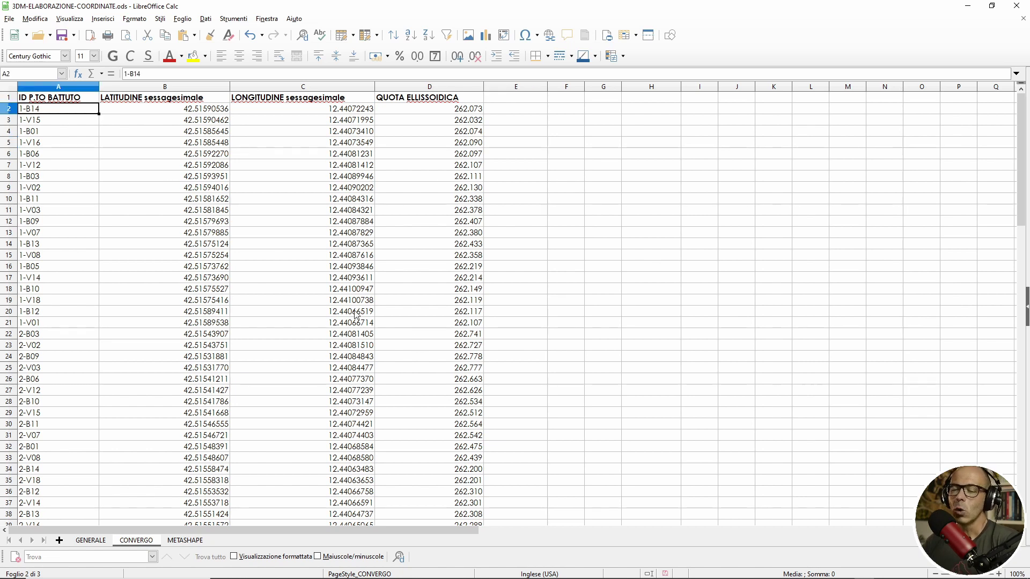
{"action": "left_click", "coordinate": [60, 39]}
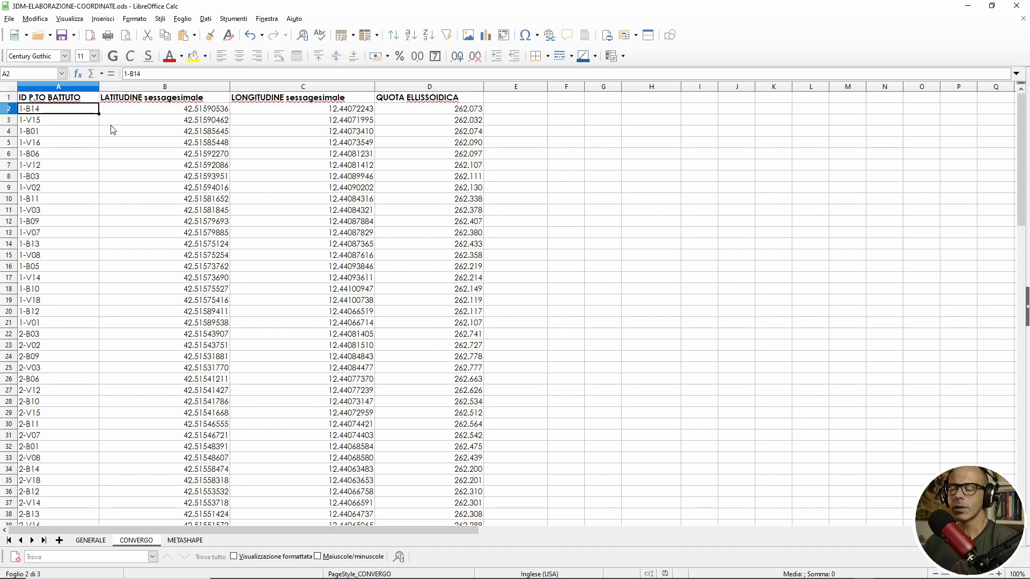
{"action": "scroll", "coordinate": [360, 329], "scroll_direction": "down", "scroll_amount": 9}
{"action": "scroll", "coordinate": [399, 413], "scroll_direction": "down", "scroll_amount": 10}
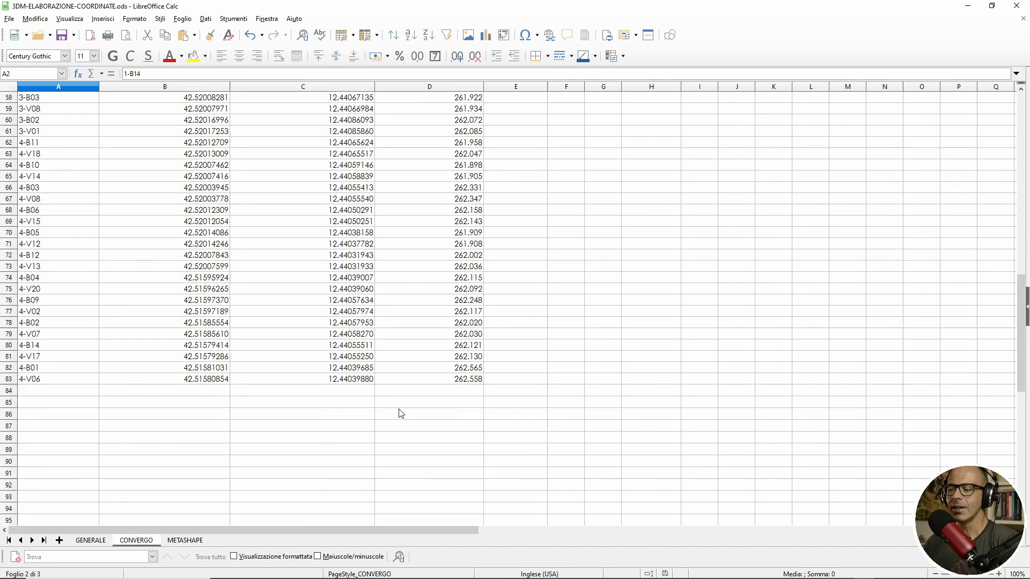
{"action": "left_click", "coordinate": [462, 381], "text": "shift"}
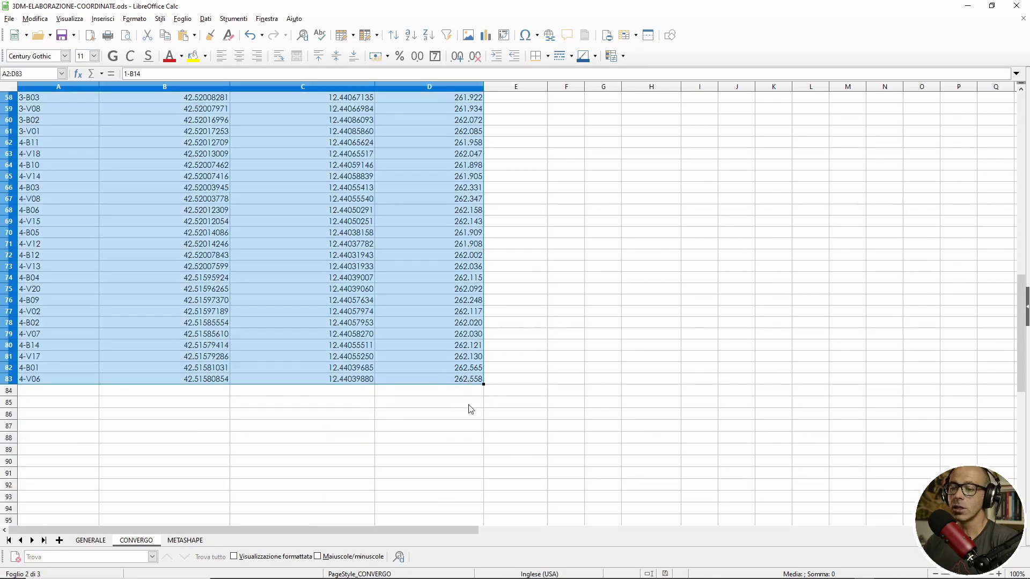
- Copy the CONVERGO table and paste it into a new Notepad++ document
{"action": "key", "text": "ctrl+c"}
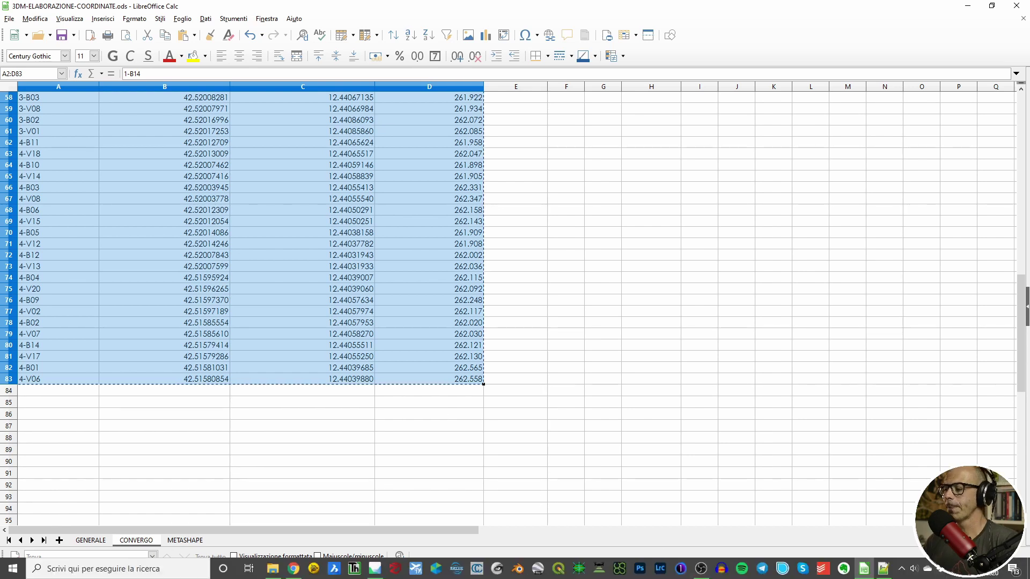
{"action": "left_click", "coordinate": [883, 569]}
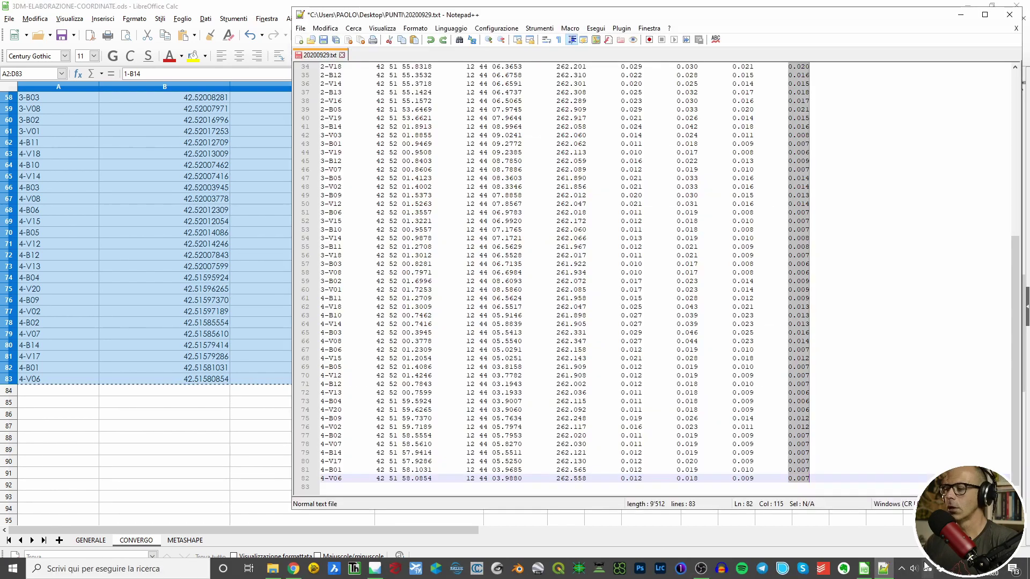
{"action": "left_click", "coordinate": [301, 41]}
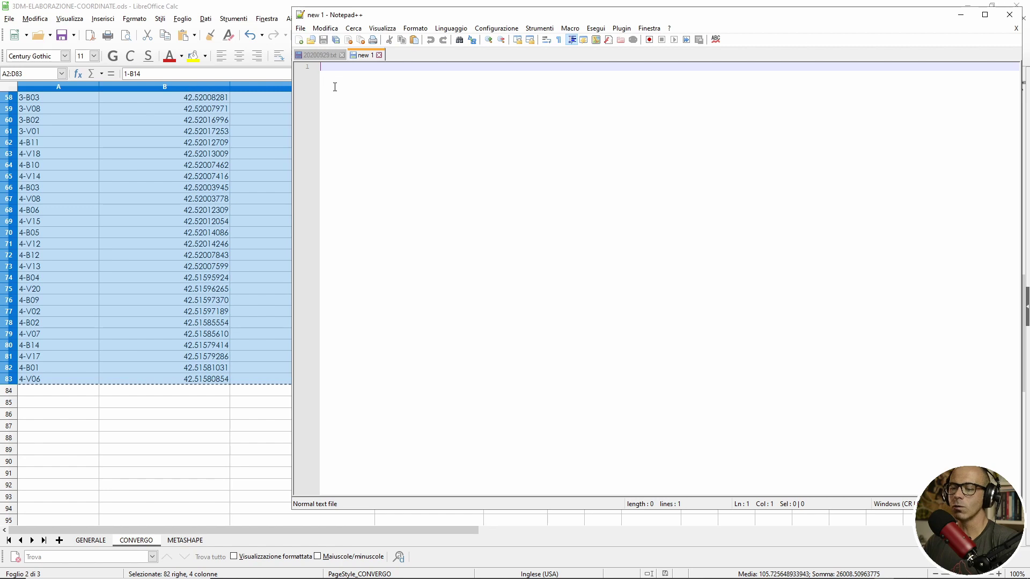
{"action": "key", "text": "ctrl+v"}
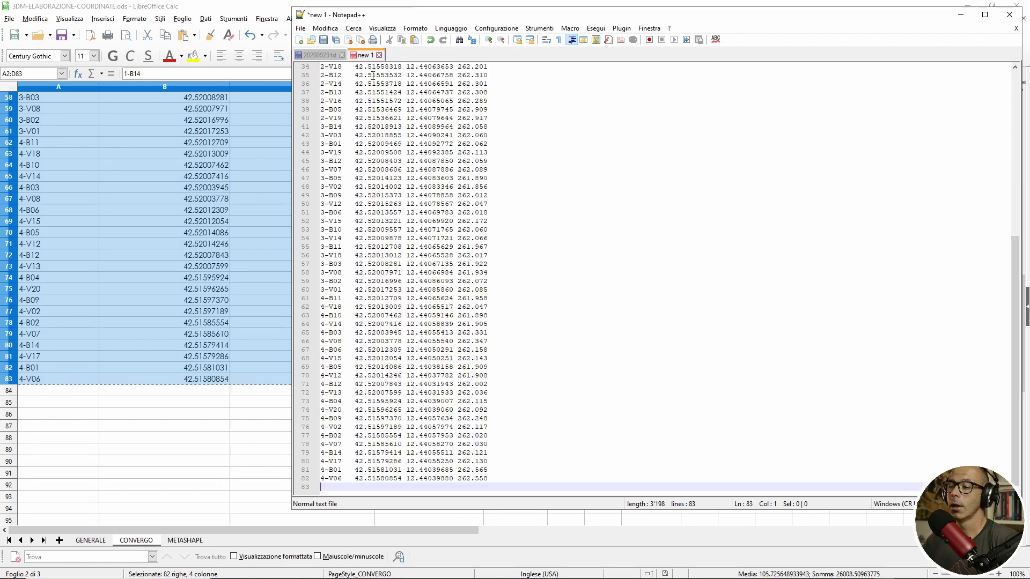
- Restore the tab between point name and latitude on line 34, then bring up Save As
{"action": "left_click", "coordinate": [354, 67]}
{"action": "key", "text": "BackSpace"}
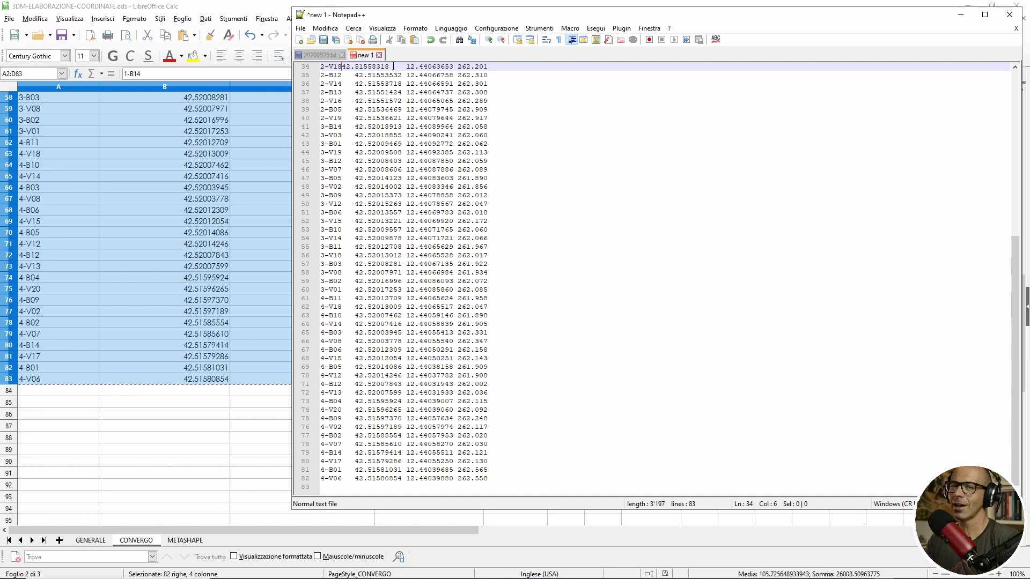
{"action": "key", "text": "Tab"}
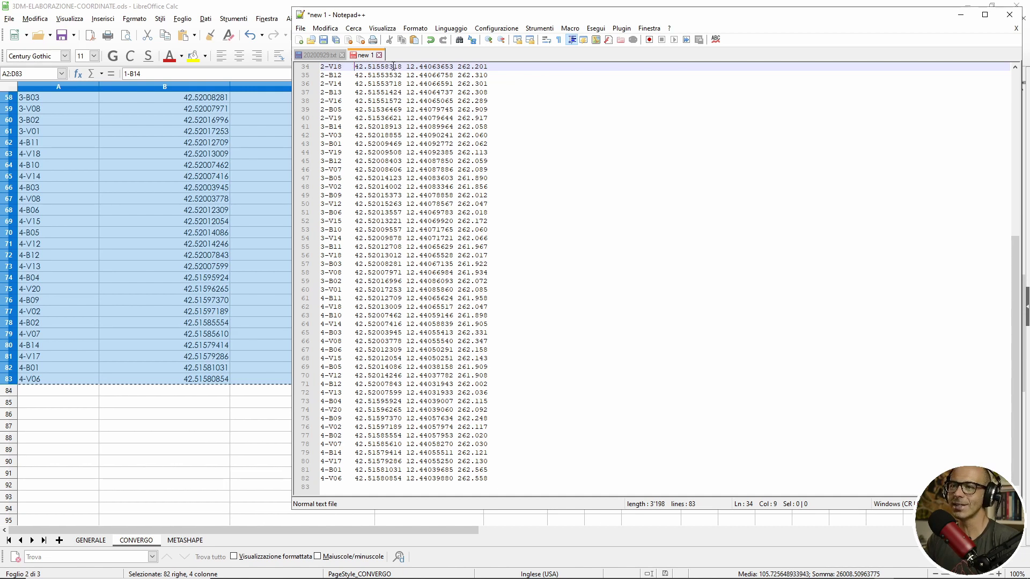
{"action": "left_click", "coordinate": [323, 40]}
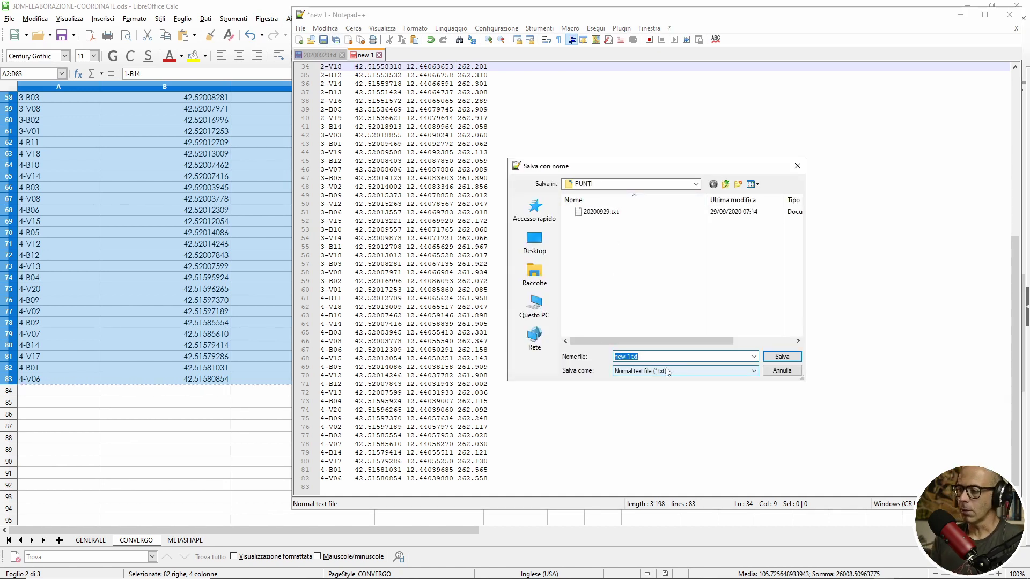
- Save the file as INPUT-CONVERGO.txt in PUNTI and minimise Notepad++
{"action": "type", "text": "ùINPUT"}
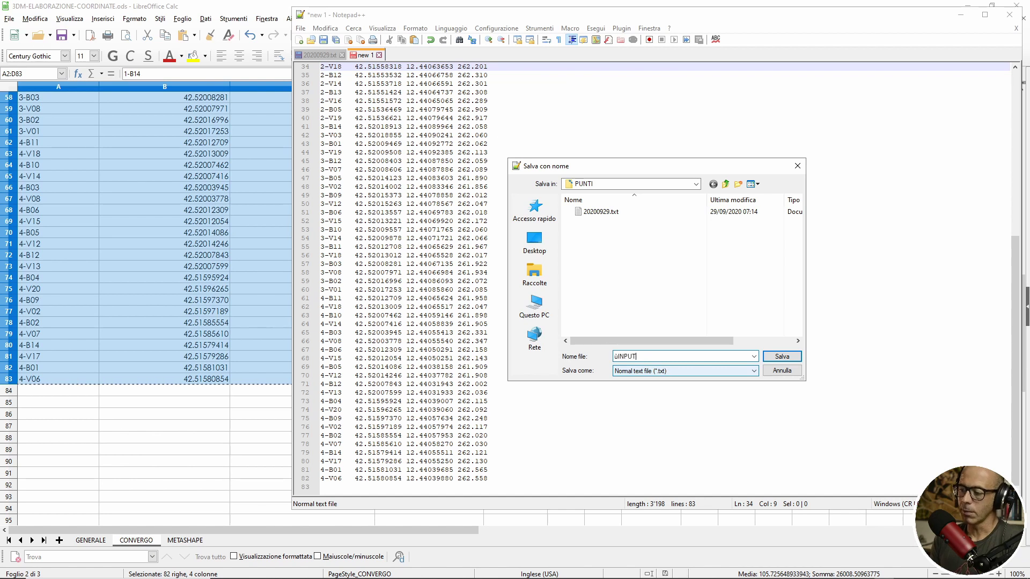
{"action": "key", "text": "BackSpace"}
{"action": "key", "text": "BackSpace"}
{"action": "key", "text": "BackSpace"}
{"action": "type", "text": "IMPUT-CONVE"}
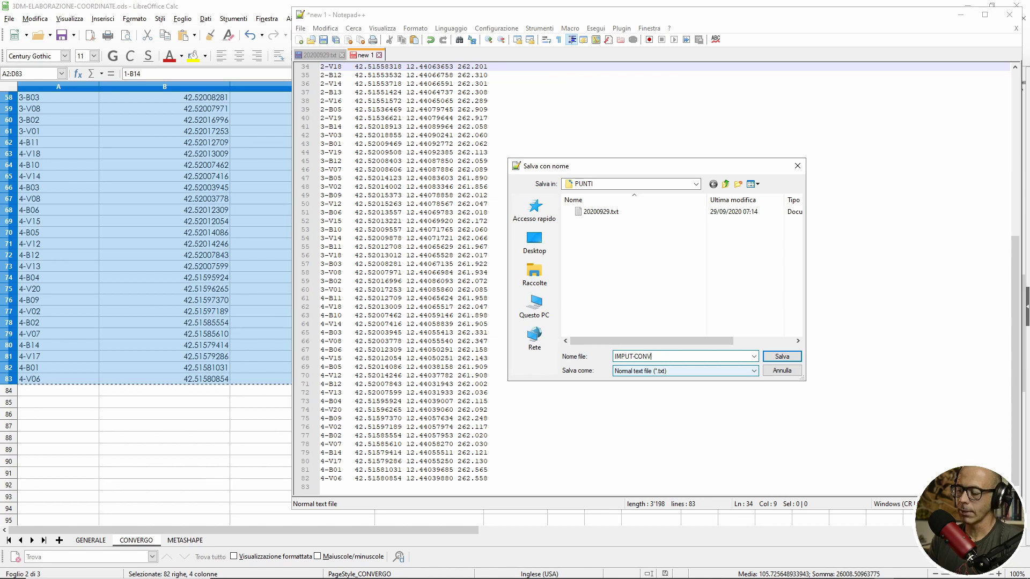
{"action": "key", "text": "BackSpace"}
{"action": "key", "text": "BackSpace"}
{"action": "key", "text": "BackSpace"}
{"action": "key", "text": "BackSpace"}
{"action": "key", "text": "BackSpace"}
{"action": "type", "text": "IN"}
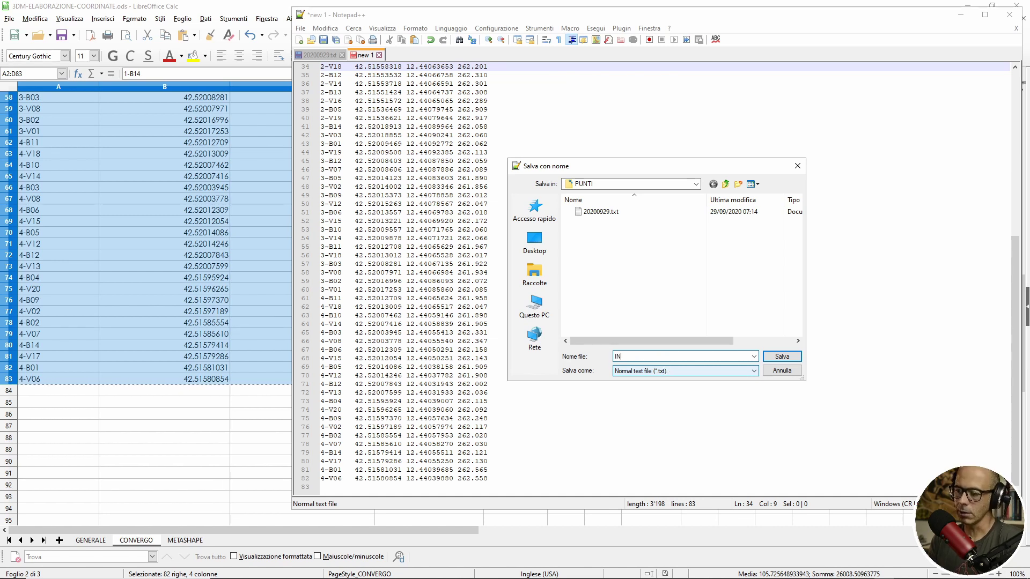
{"action": "type", "text": "PUT-CONVERGO"}
{"action": "key", "text": "Return"}
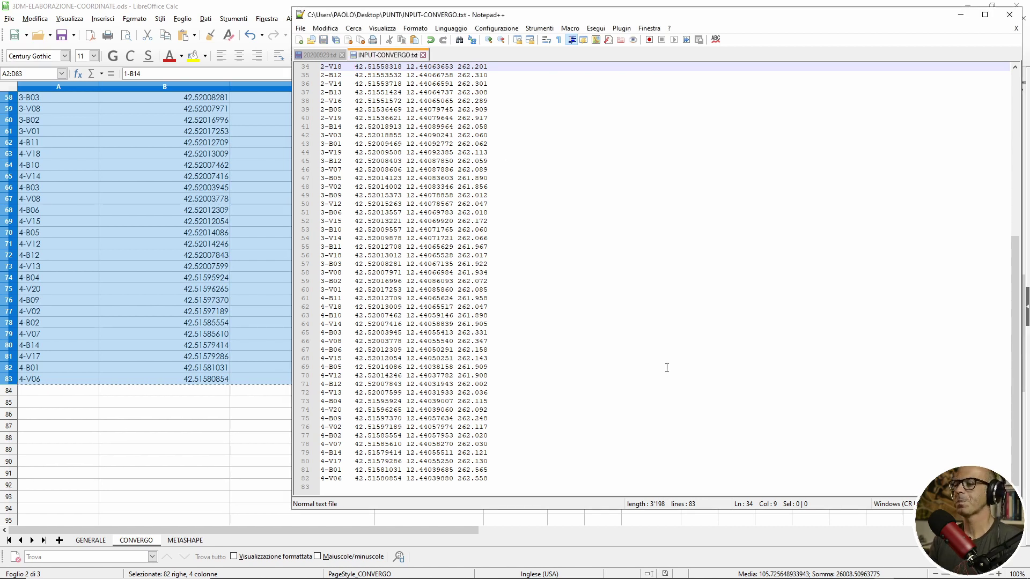
{"action": "left_click", "coordinate": [958, 16]}
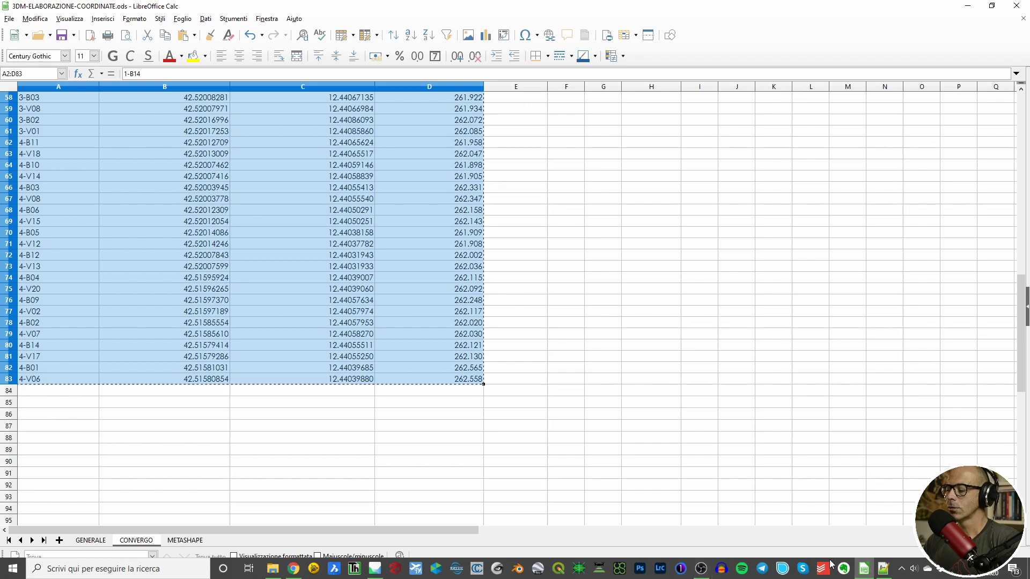
- Launch ConveRgo and set the output to UTM-ETRF2000 zone 33 (EPSG 6708)
{"action": "left_click", "coordinate": [566, 571]}
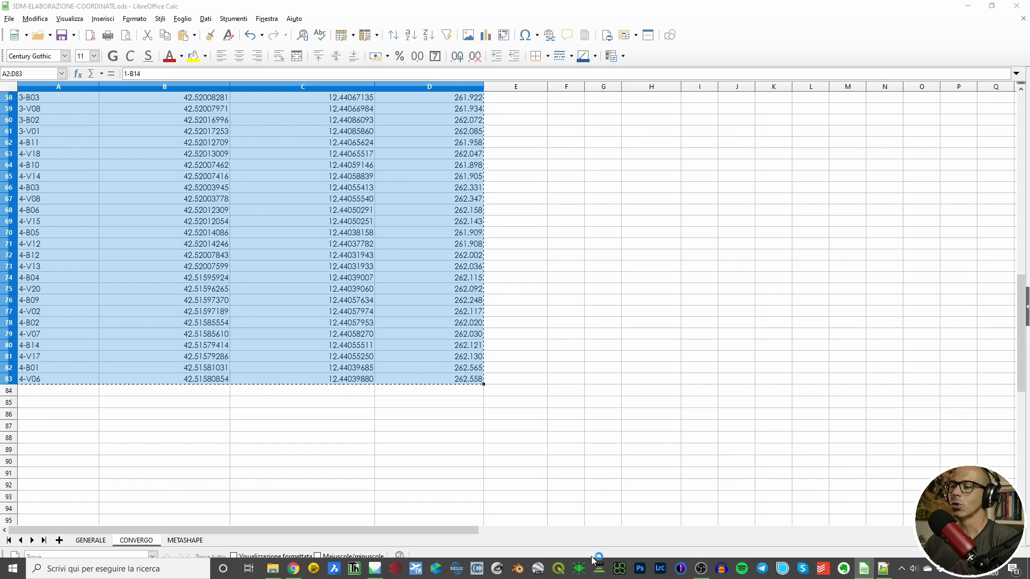
{"action": "left_click_drag", "start_coordinate": [542, 137], "coordinate": [527, 117]}
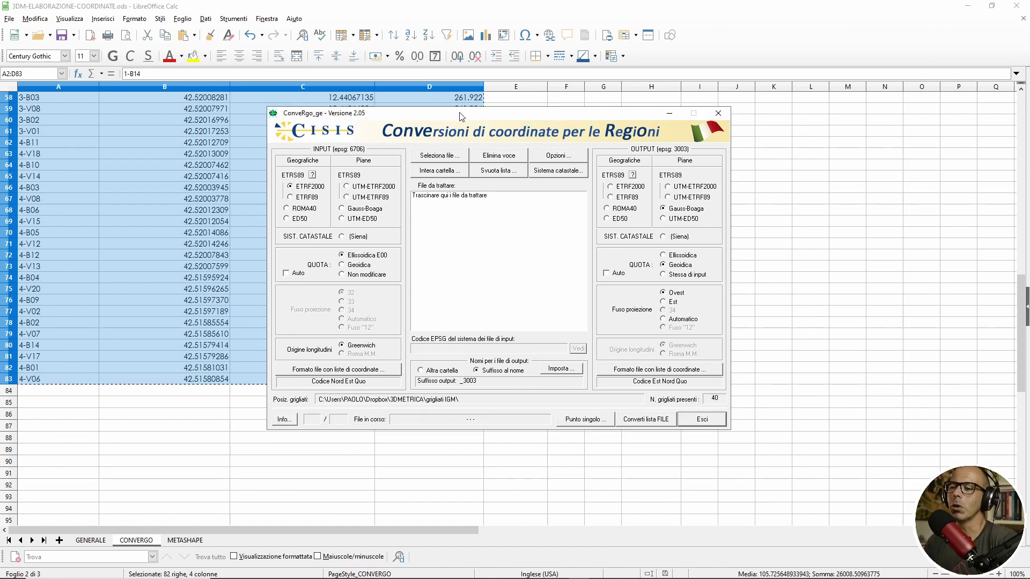
{"action": "left_click_drag", "start_coordinate": [475, 116], "coordinate": [494, 118]}
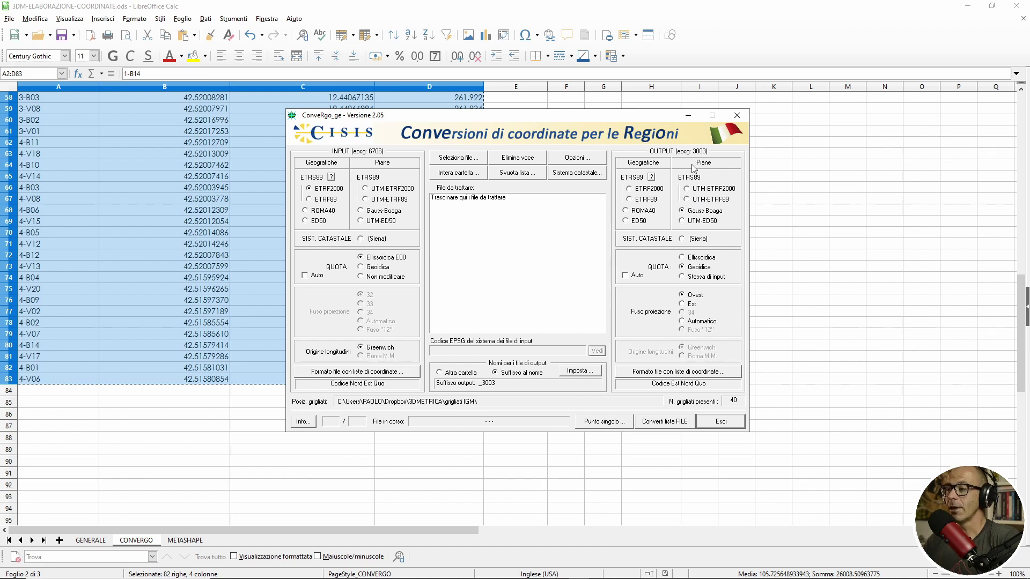
{"action": "left_click", "coordinate": [696, 190]}
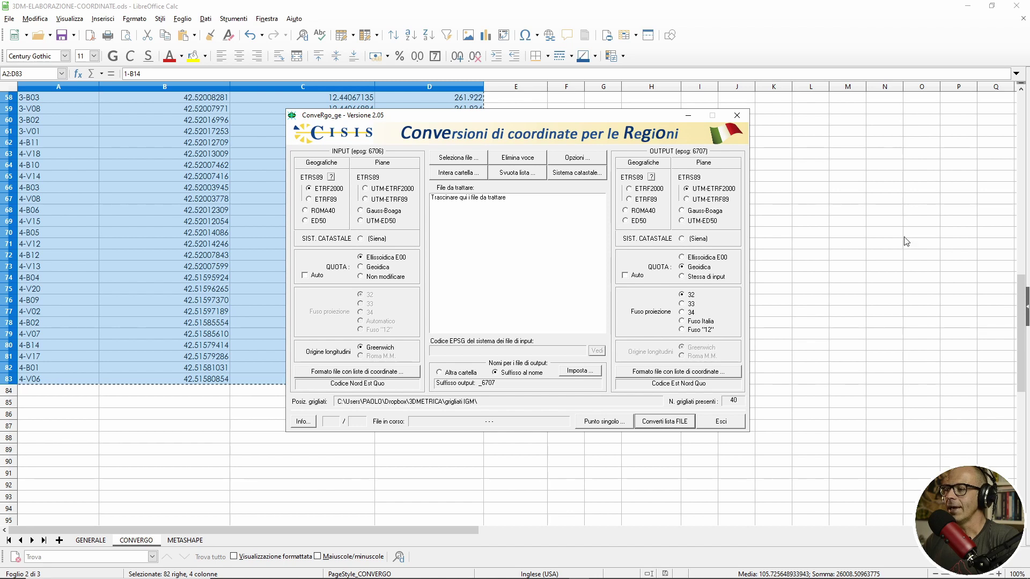
{"action": "left_click", "coordinate": [686, 304]}
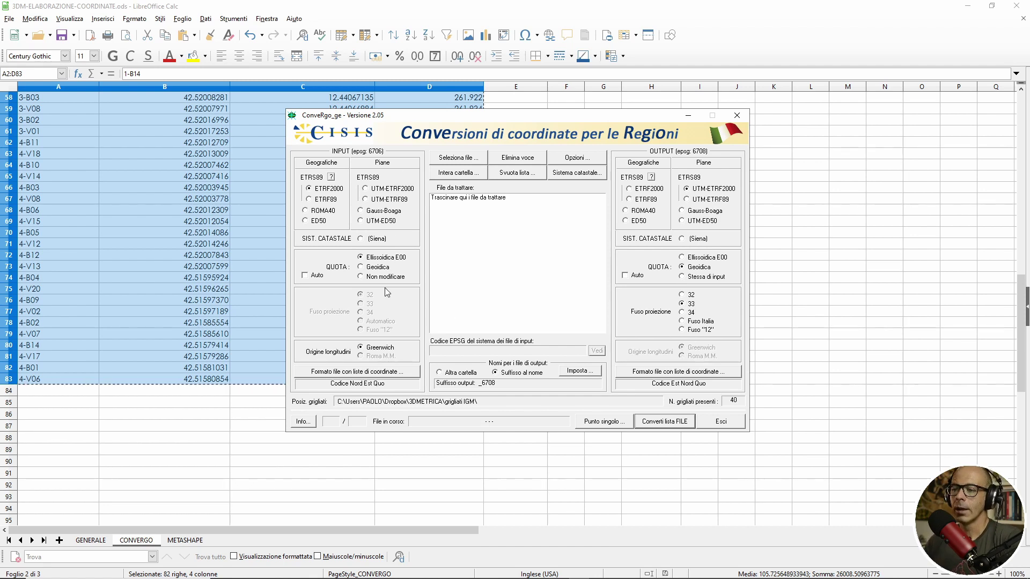
{"action": "left_click_drag", "start_coordinate": [470, 114], "coordinate": [633, 78]}
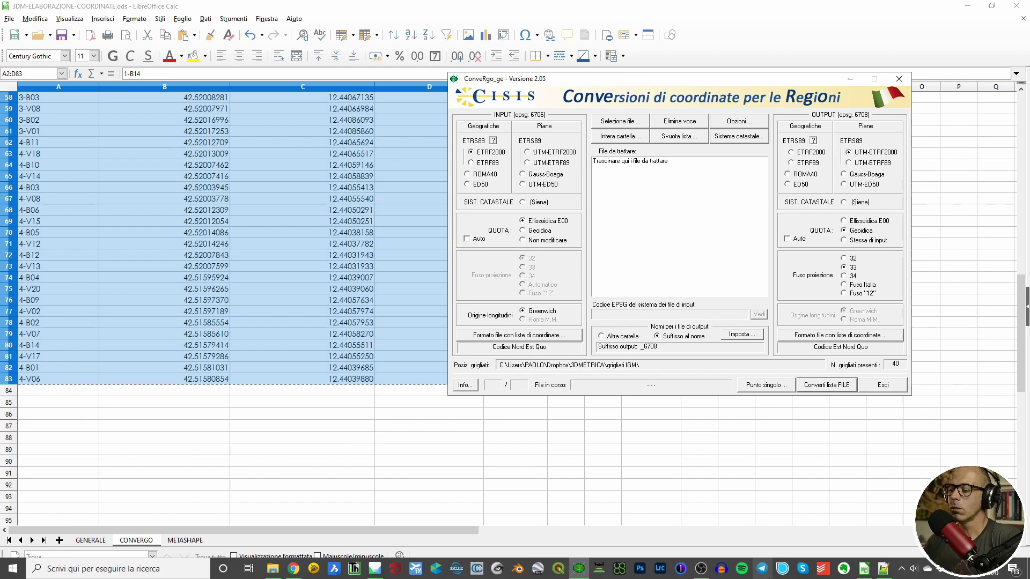
{"action": "left_click", "coordinate": [884, 568]}
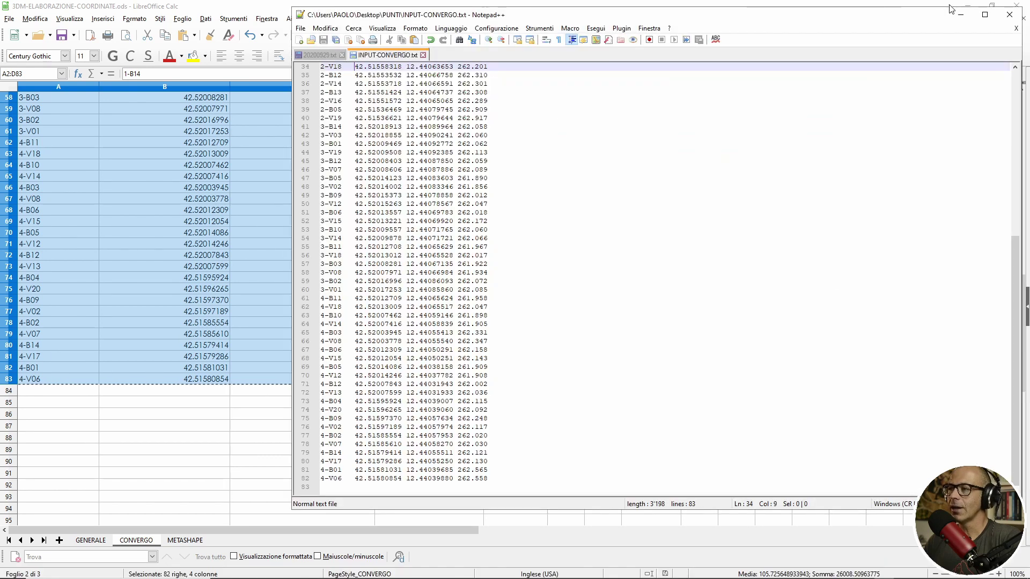
- Narrow Notepad++ beside ConveRgo and open the input file format settings
{"action": "left_click_drag", "start_coordinate": [1023, 43], "coordinate": [512, 39]}
{"action": "left_click_drag", "start_coordinate": [422, 18], "coordinate": [219, 32]}
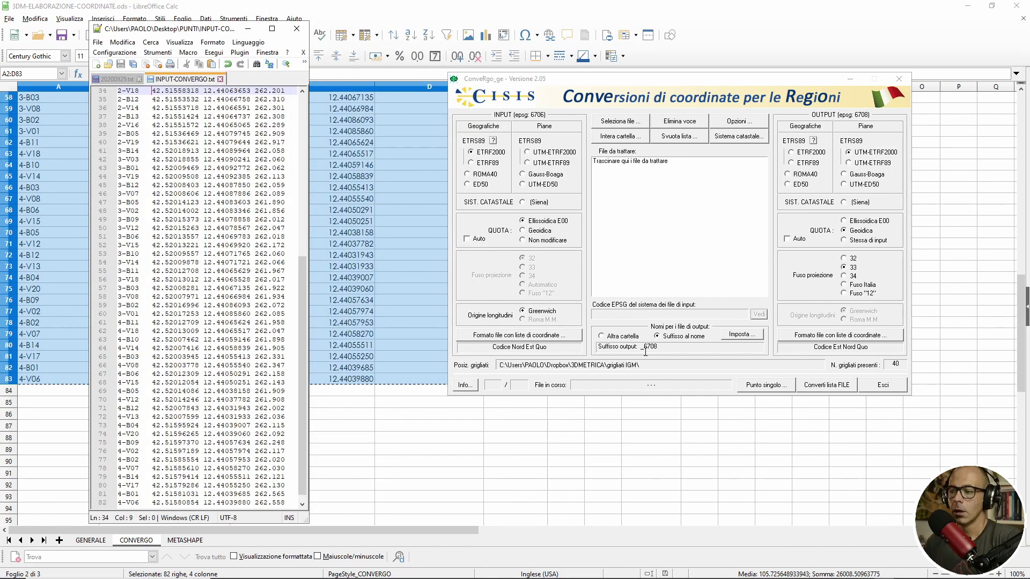
{"action": "left_click", "coordinate": [531, 335]}
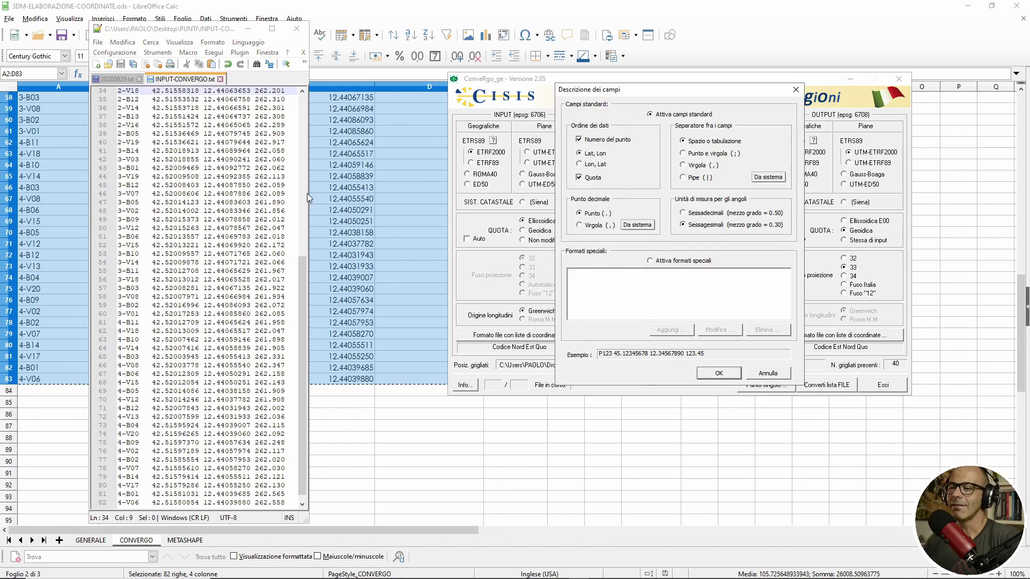
{"action": "left_click_drag", "start_coordinate": [308, 193], "coordinate": [350, 193]}
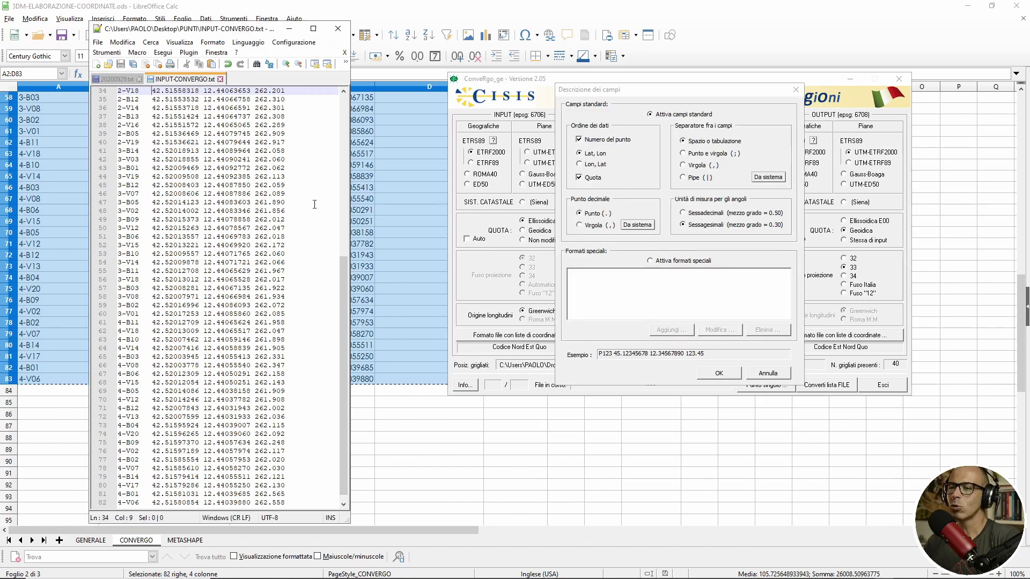
{"action": "left_click_drag", "start_coordinate": [344, 375], "coordinate": [343, 210]}
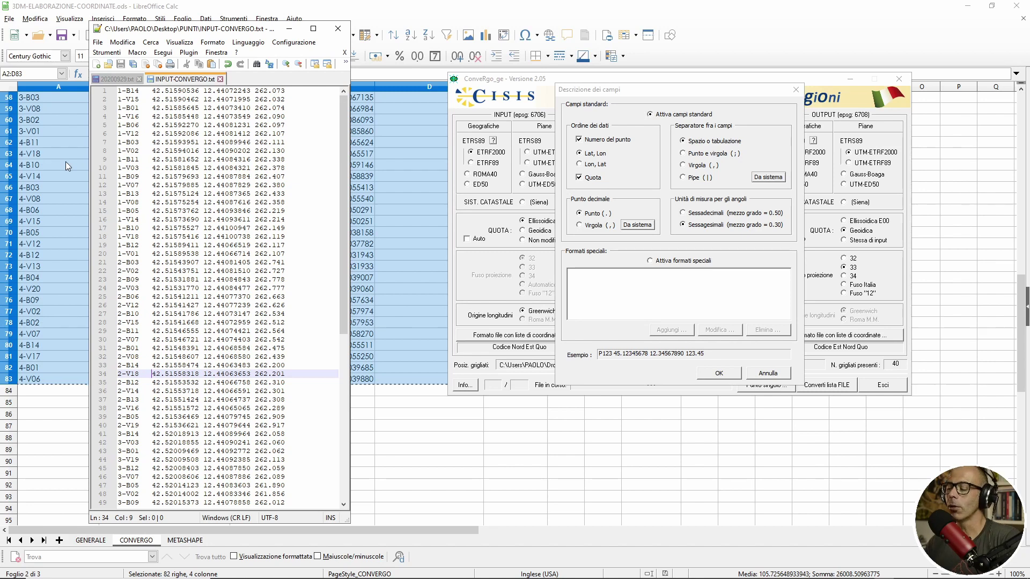
- Set the input format to point number, Lat Lon and Quota, and confirm
{"action": "left_click", "coordinate": [579, 139]}
{"action": "left_click", "coordinate": [579, 138]}
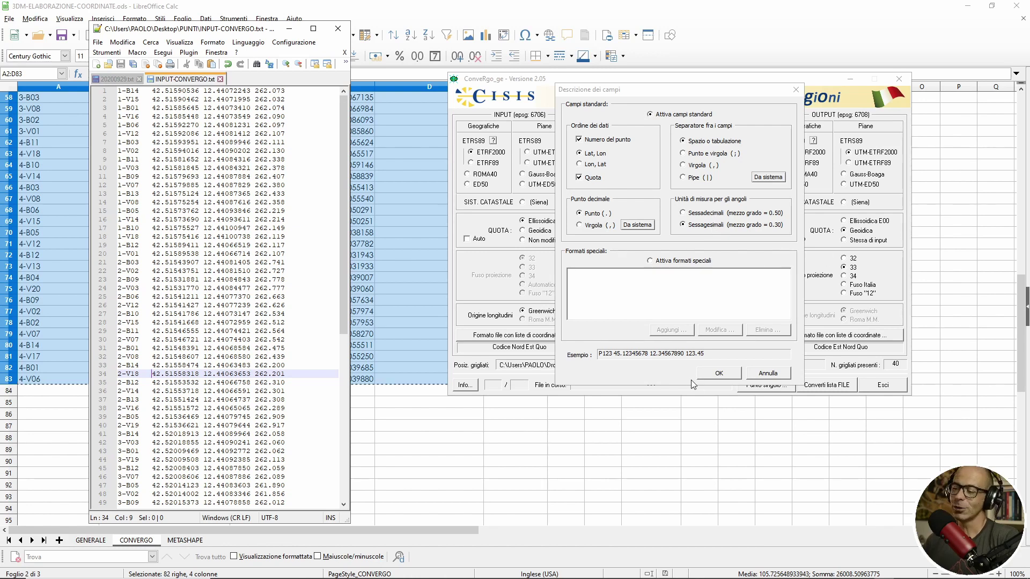
{"action": "left_click", "coordinate": [571, 347]}
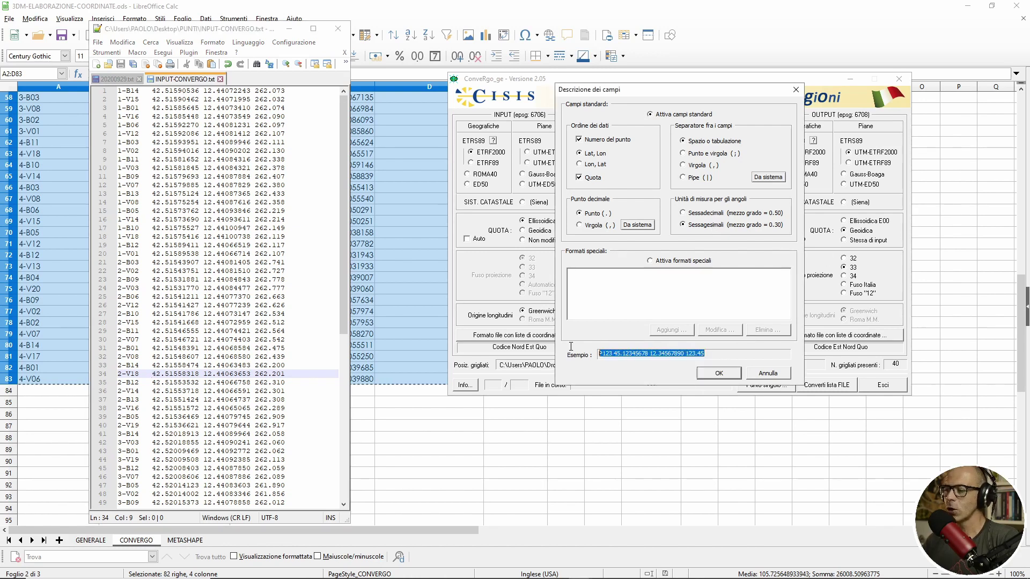
{"action": "left_click", "coordinate": [713, 354]}
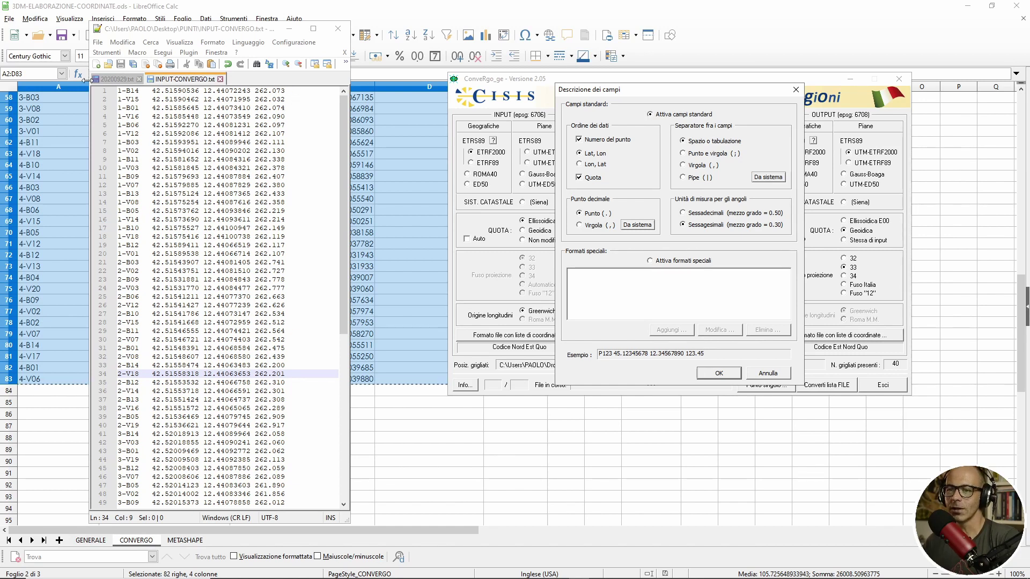
{"action": "left_click", "coordinate": [719, 374]}
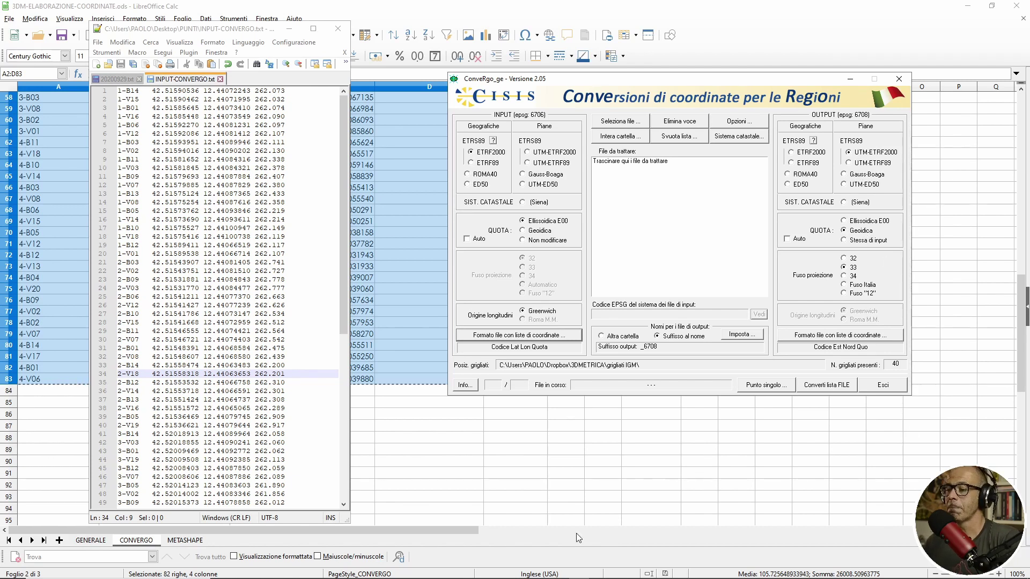
- Confirm the output format as point number, East, North and height, then open Opzioni
{"action": "left_click", "coordinate": [874, 336]}
{"action": "left_click_drag", "start_coordinate": [674, 84], "coordinate": [544, 75]}
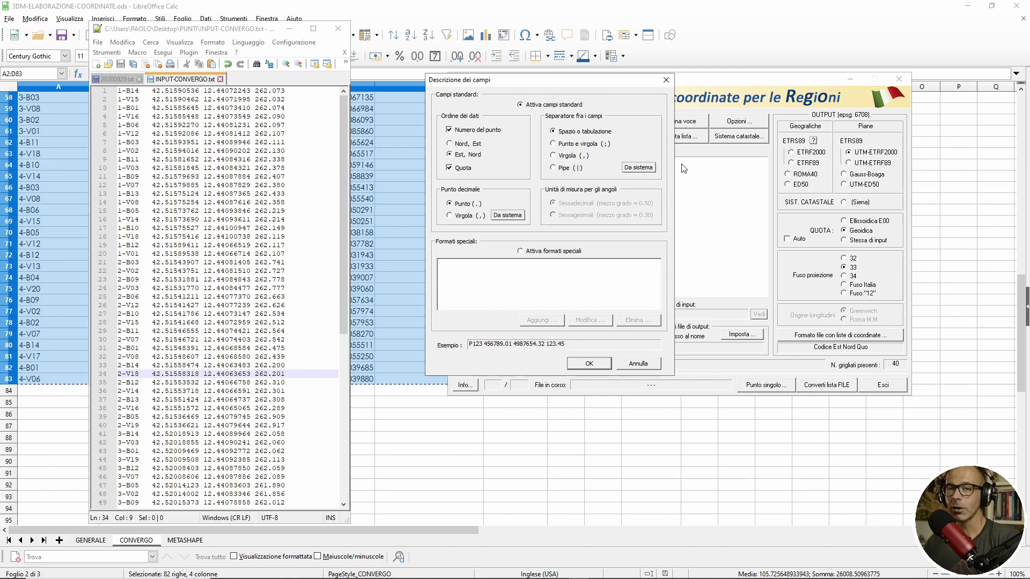
{"action": "left_click", "coordinate": [590, 364]}
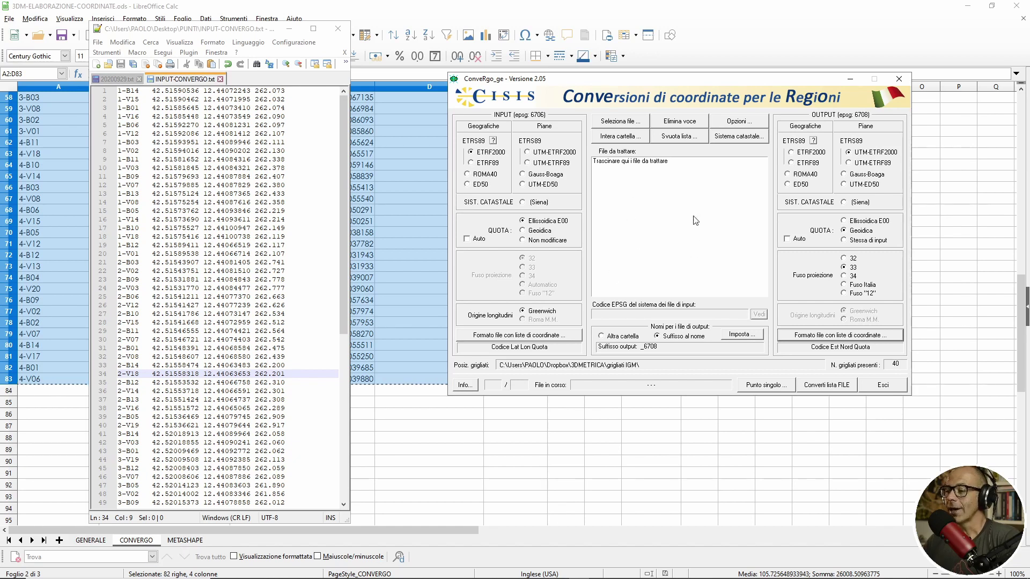
{"action": "left_click", "coordinate": [737, 122]}
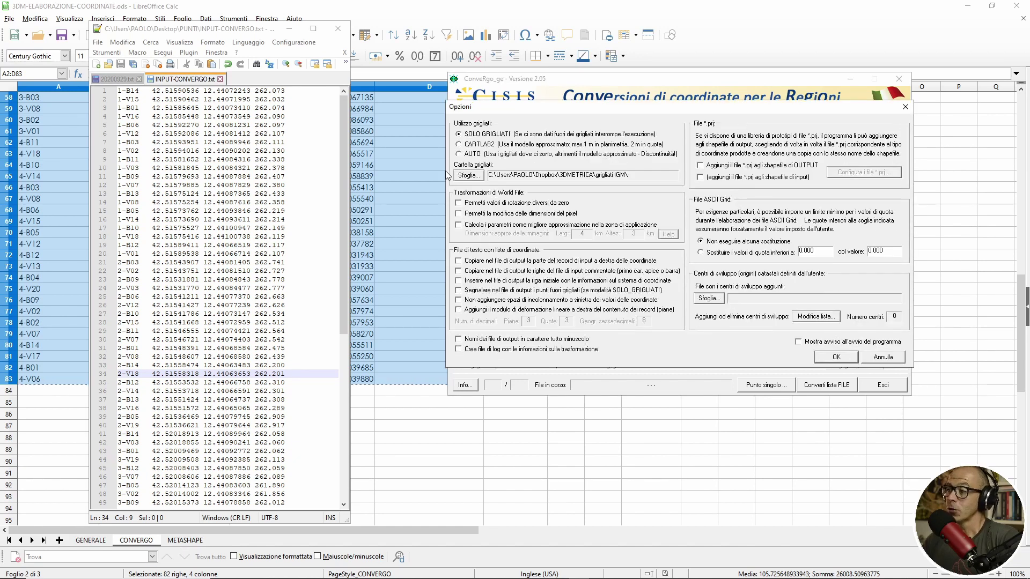
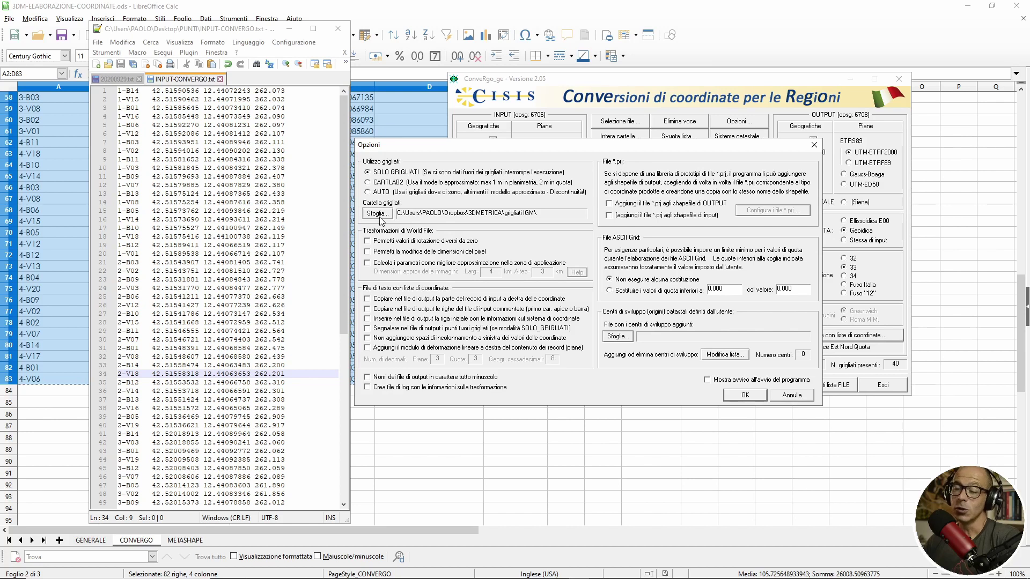
- Confirm ConveRgo's Opzioni for ETRF2000-to-UTM zone 33 with OK and bring up the PUNTI folder
{"action": "left_click", "coordinate": [472, 148]}
{"action": "left_click_drag", "start_coordinate": [472, 148], "coordinate": [468, 145]}
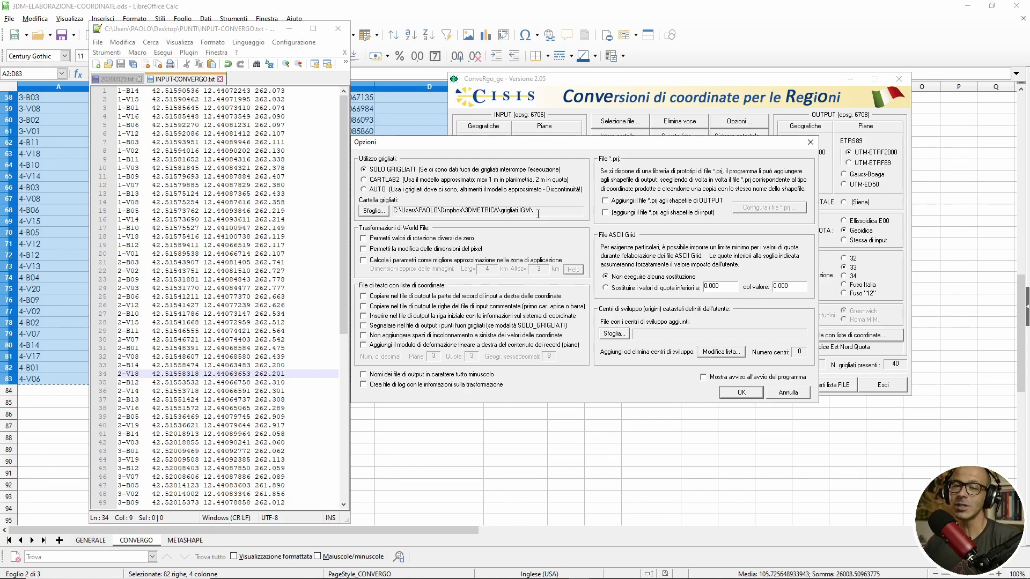
{"action": "left_click", "coordinate": [740, 393]}
{"action": "mouse_move", "coordinate": [193, 576]}
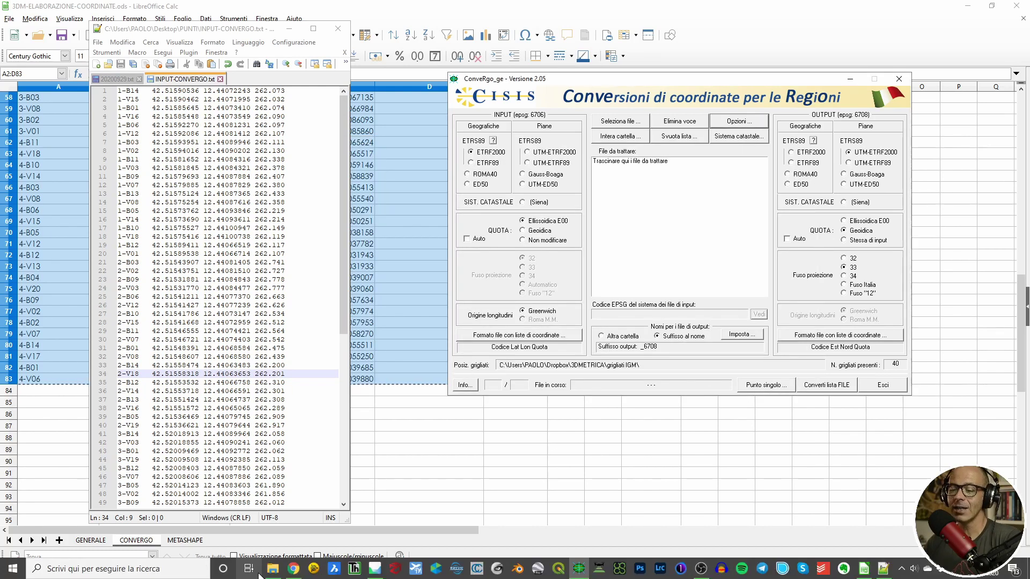
{"action": "left_click", "coordinate": [272, 568]}
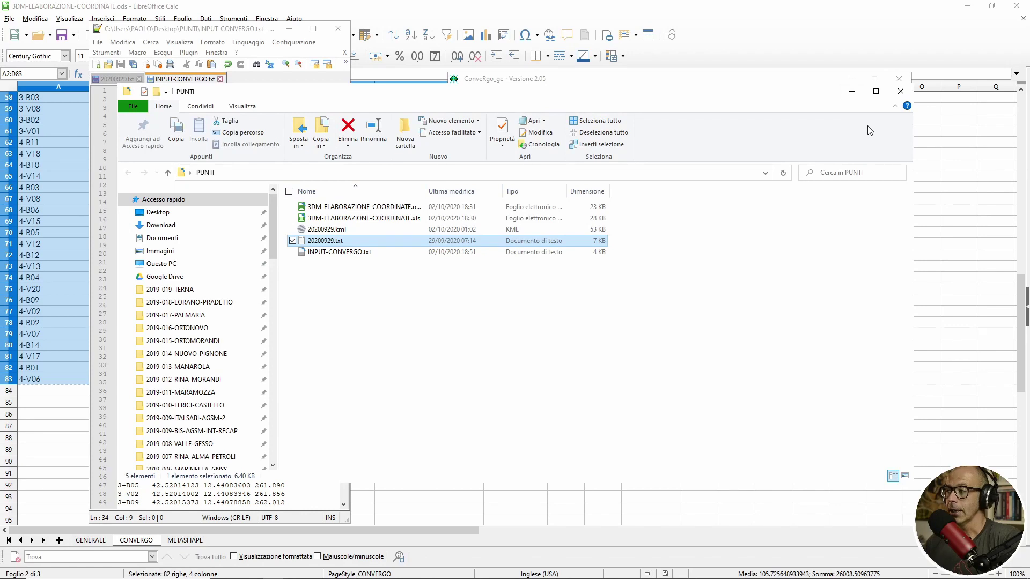
- Load INPUT-CONVERGO.txt into 'File da trattare' and run 'Converti lista FILE' to create INPUT-CONVERGO_6708.txt
{"action": "left_click_drag", "start_coordinate": [913, 139], "coordinate": [416, 135]}
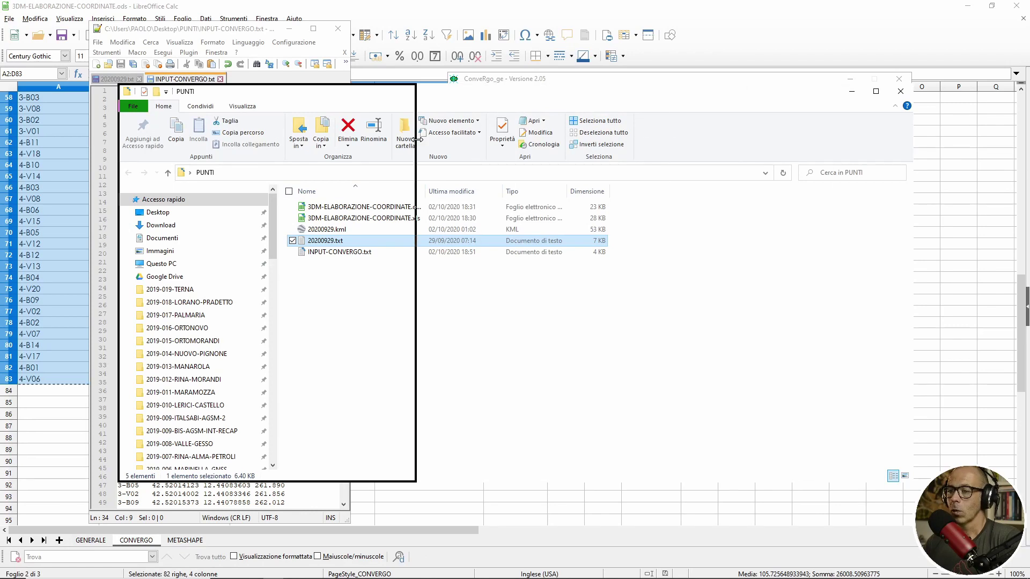
{"action": "left_click_drag", "start_coordinate": [340, 251], "coordinate": [708, 218]}
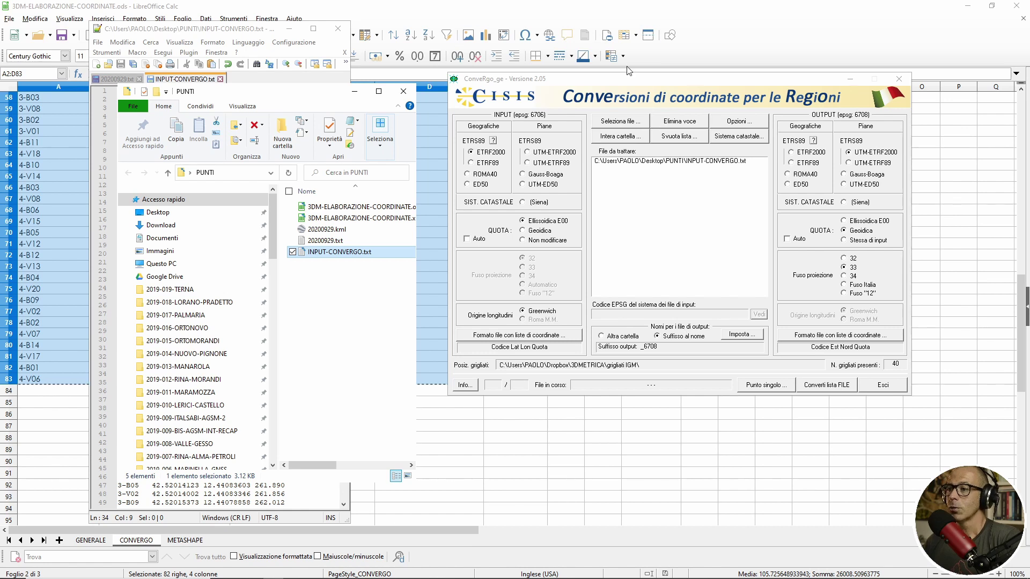
{"action": "left_click_drag", "start_coordinate": [637, 81], "coordinate": [367, 80]}
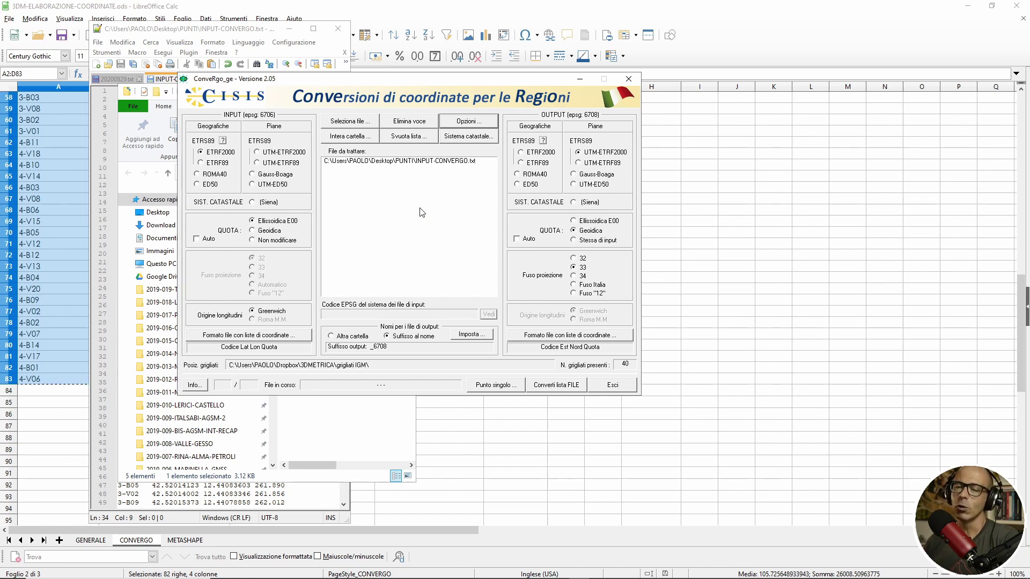
{"action": "left_click", "coordinate": [561, 387]}
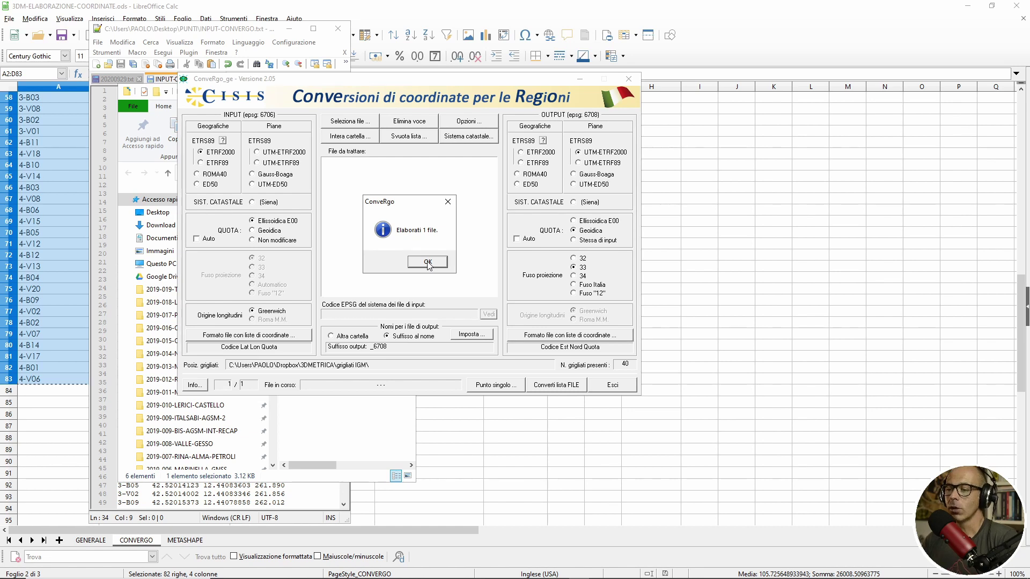
{"action": "left_click", "coordinate": [427, 262]}
{"action": "left_click", "coordinate": [575, 81]}
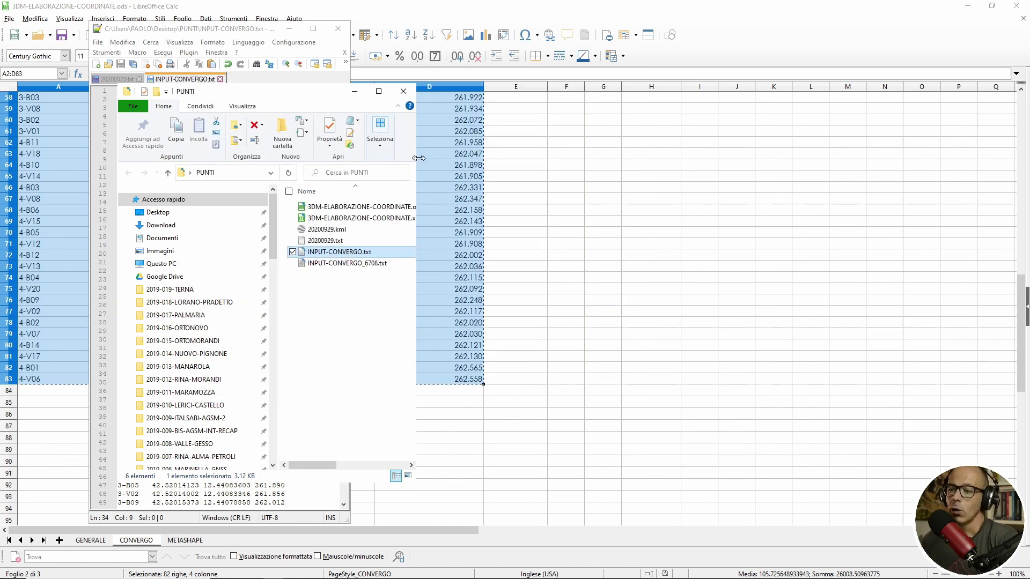
- Open INPUT-CONVERGO_6708.txt with 'Edit with Notepad++' from the widened Explorer window
{"action": "left_click_drag", "start_coordinate": [416, 157], "coordinate": [660, 161]}
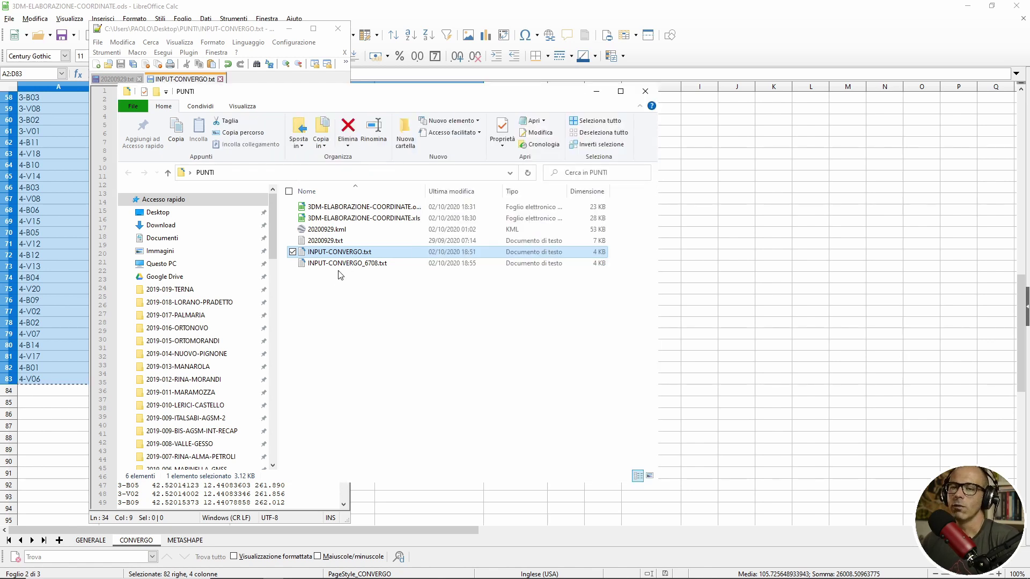
{"action": "mouse_move", "coordinate": [346, 263]}
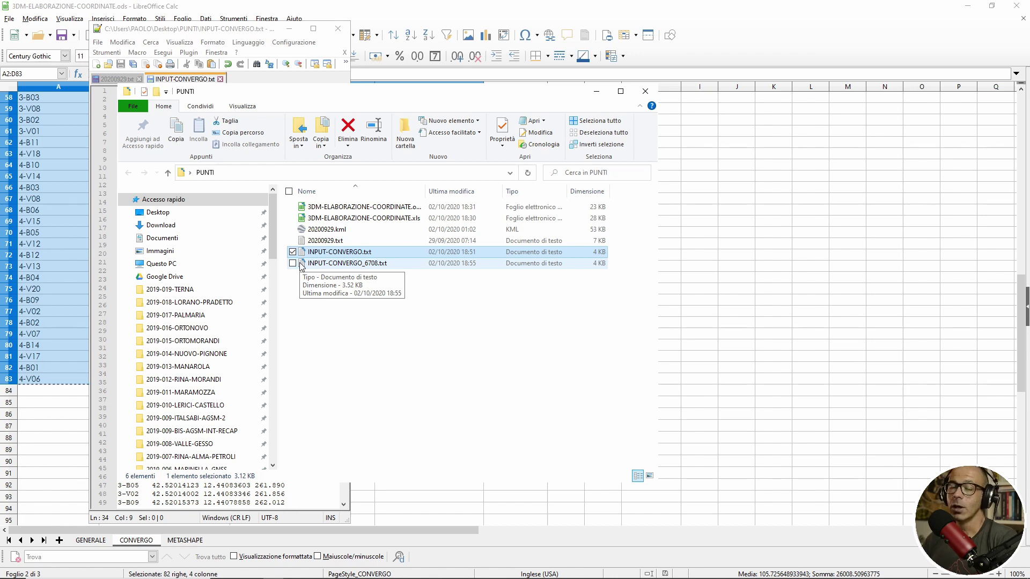
{"action": "right_click", "coordinate": [339, 264]}
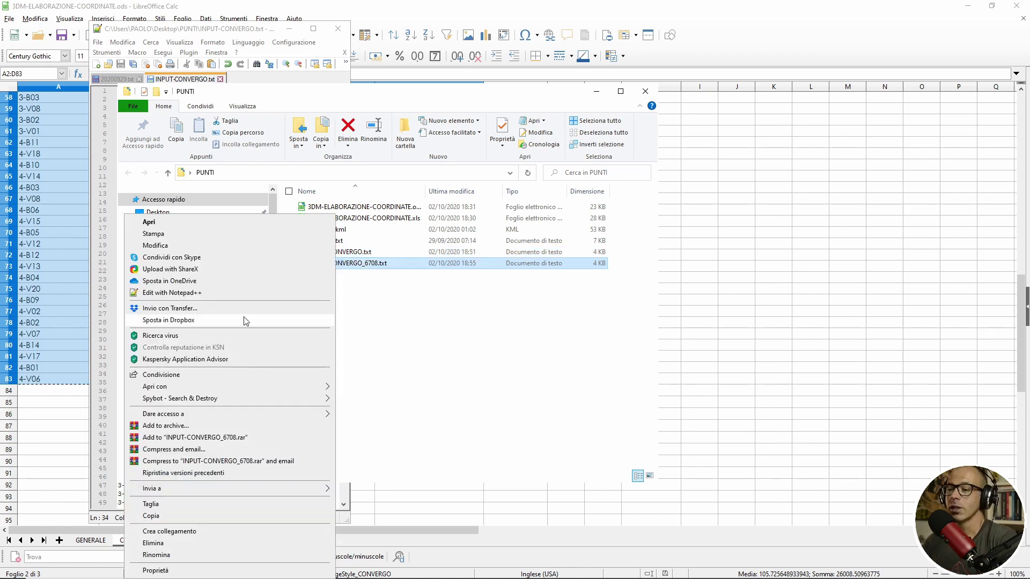
{"action": "left_click", "coordinate": [214, 293]}
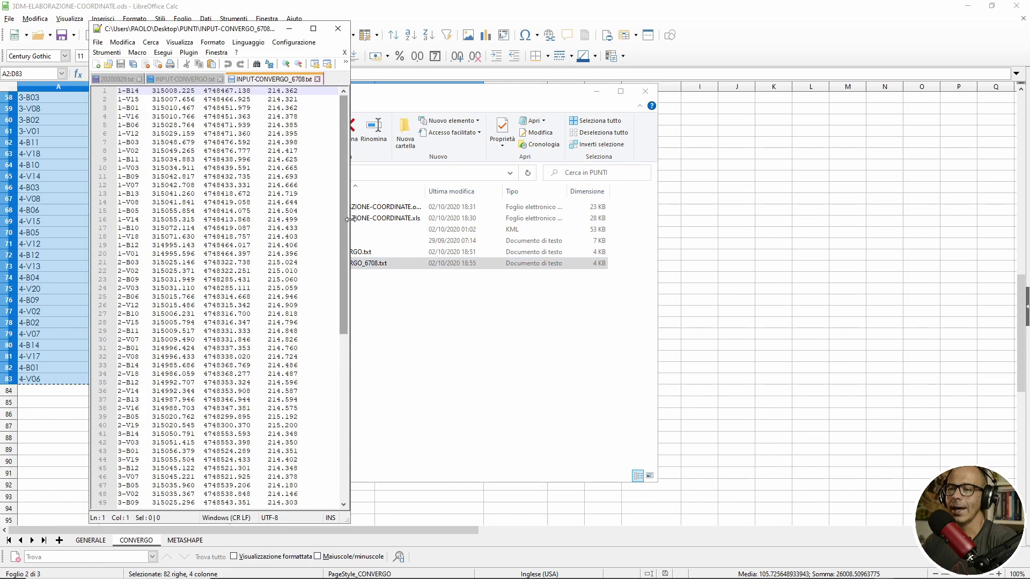
- Column-select the 315… easting values on lines 1–82 in Notepad++, then return to Calc
{"action": "left_click_drag", "start_coordinate": [349, 227], "coordinate": [519, 226]}
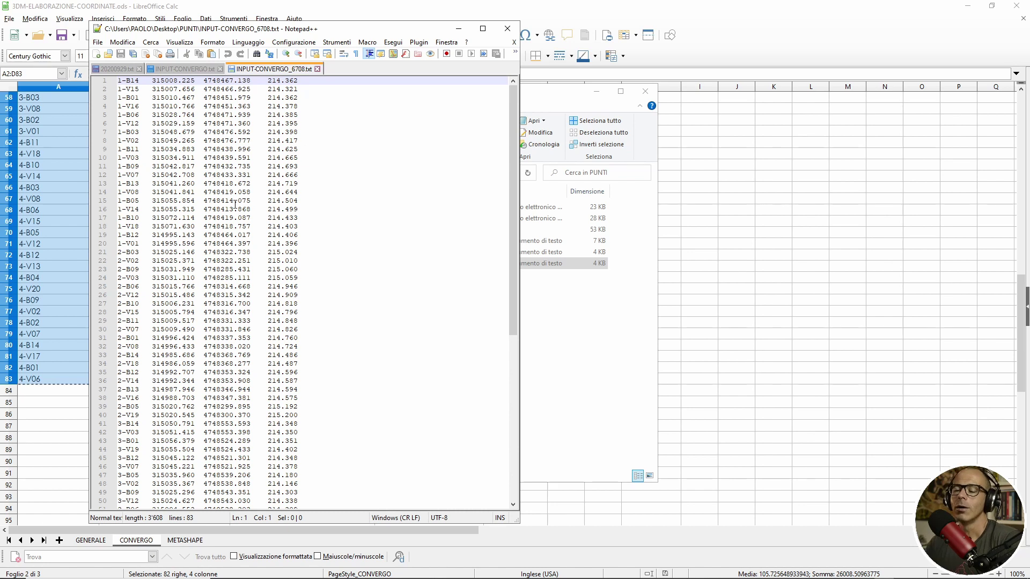
{"action": "left_click_drag", "start_coordinate": [277, 32], "coordinate": [536, 49]}
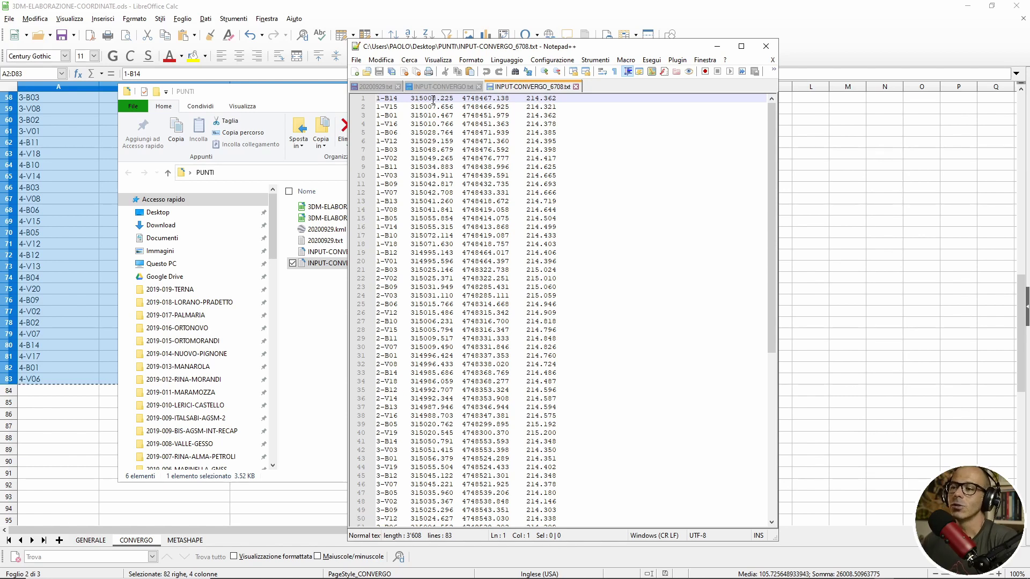
{"action": "left_click_drag", "start_coordinate": [445, 47], "coordinate": [470, 41]}
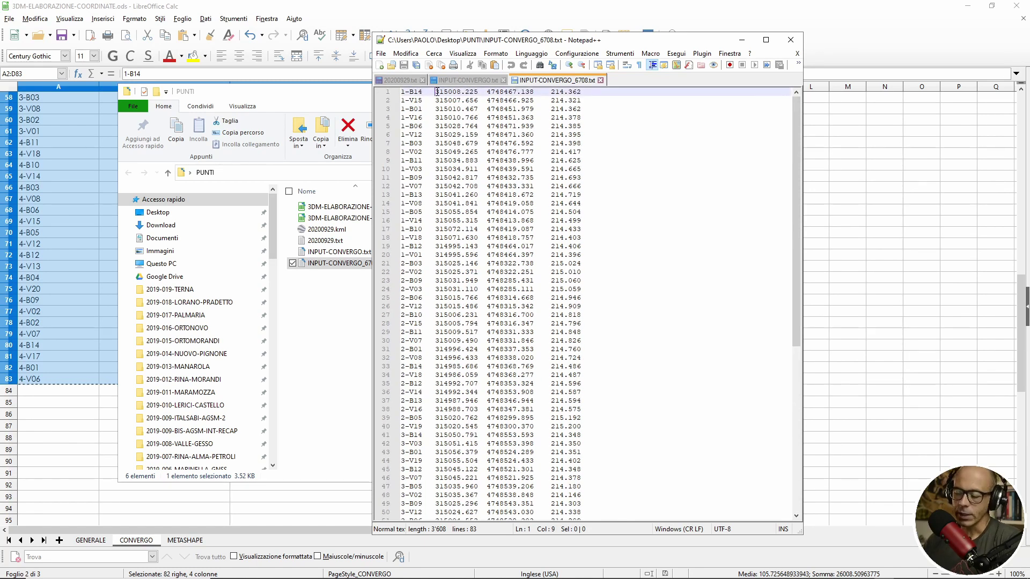
{"action": "left_click_drag", "start_coordinate": [437, 92], "coordinate": [473, 514]}
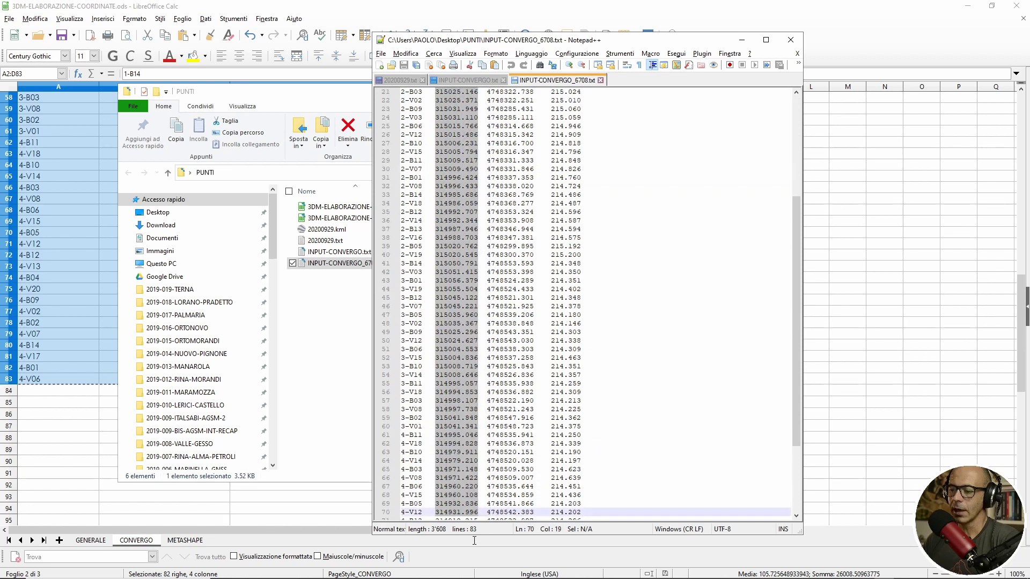
{"action": "left_click_drag", "start_coordinate": [473, 515], "coordinate": [478, 508]}
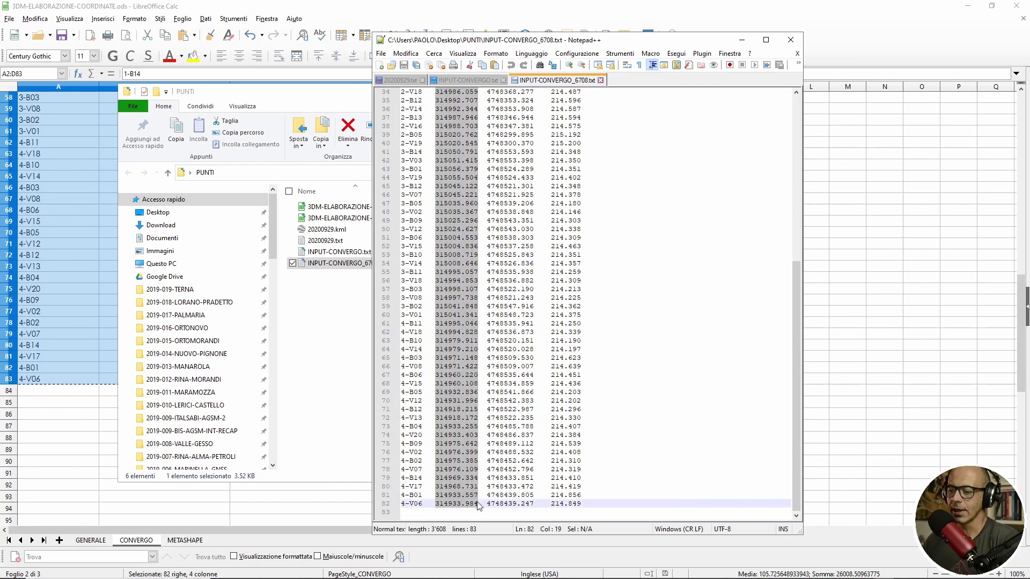
{"action": "left_click", "coordinate": [121, 532]}
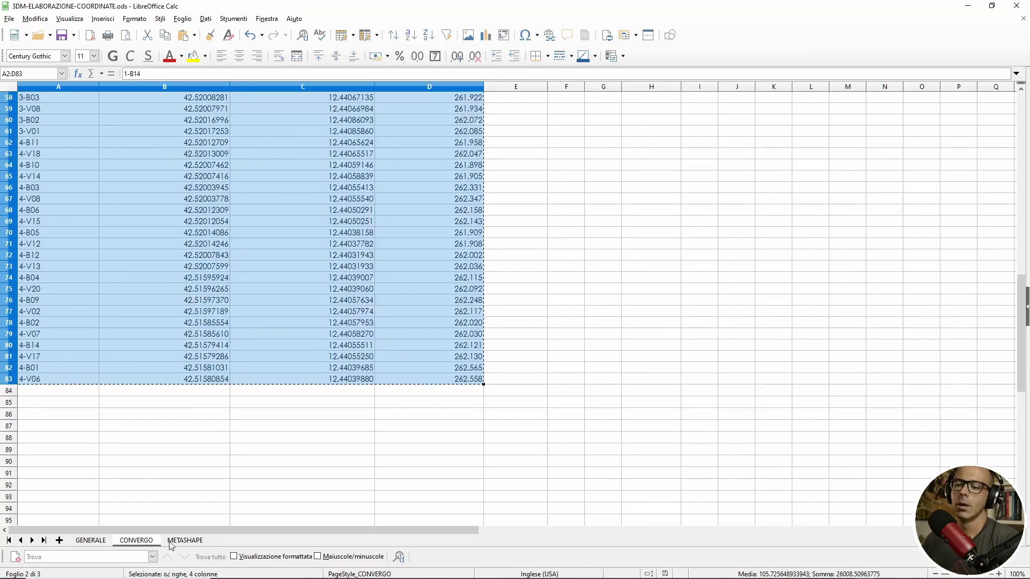
- Paste the easting values into Y4 of the GENERALE sheet through Text Import
{"action": "left_click", "coordinate": [90, 540]}
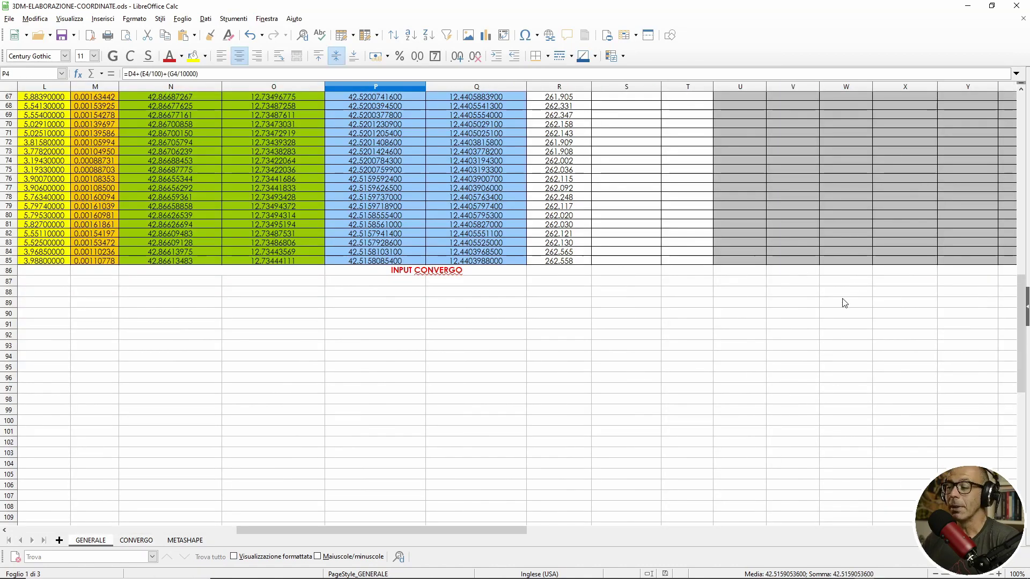
{"action": "scroll", "coordinate": [314, 488], "scroll_direction": "up", "scroll_amount": 8}
{"action": "left_click_drag", "start_coordinate": [319, 531], "coordinate": [425, 531]}
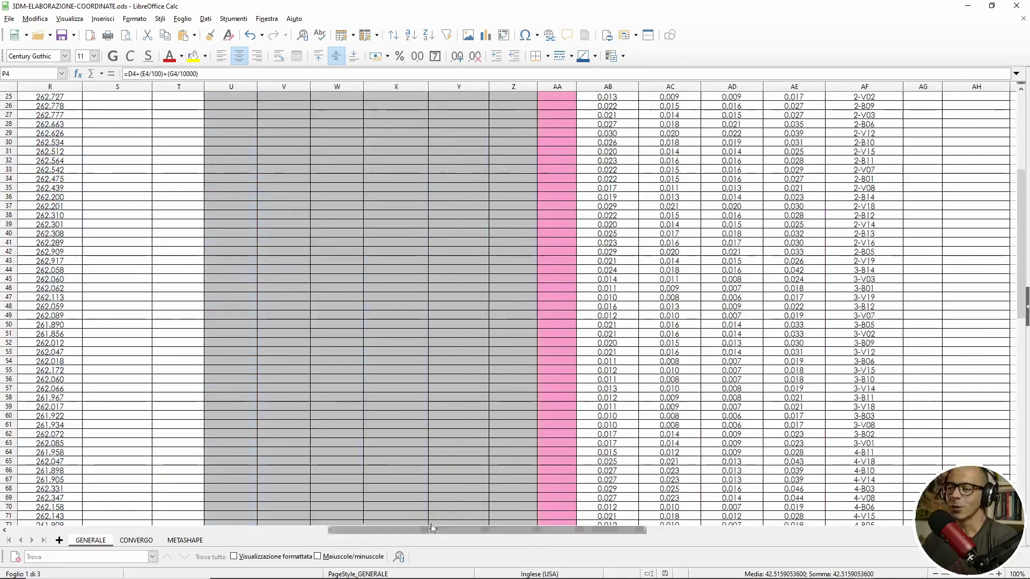
{"action": "scroll", "coordinate": [421, 436], "scroll_direction": "up", "scroll_amount": 10}
{"action": "left_click", "coordinate": [456, 124]}
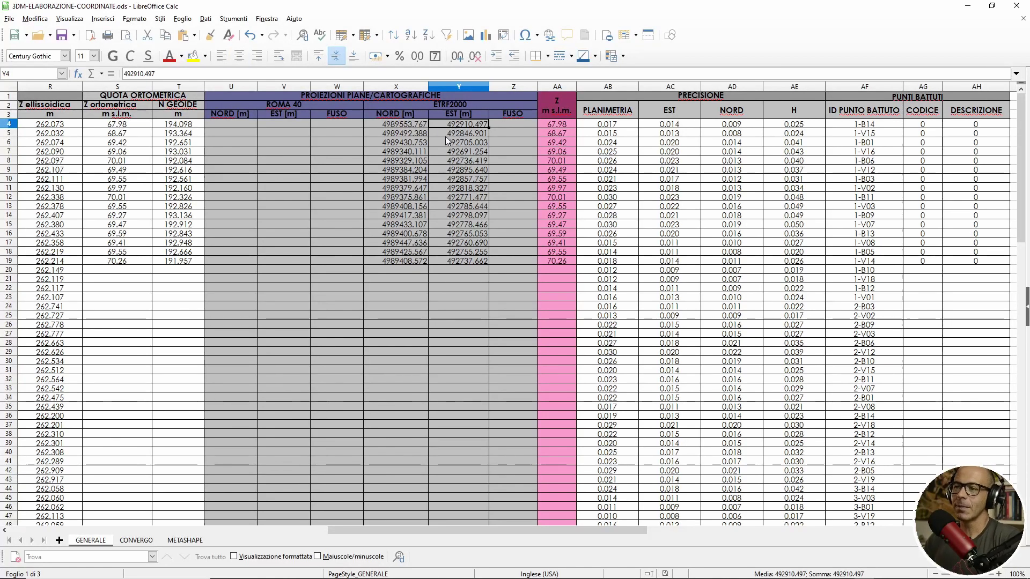
{"action": "key", "text": "ctrl+v"}
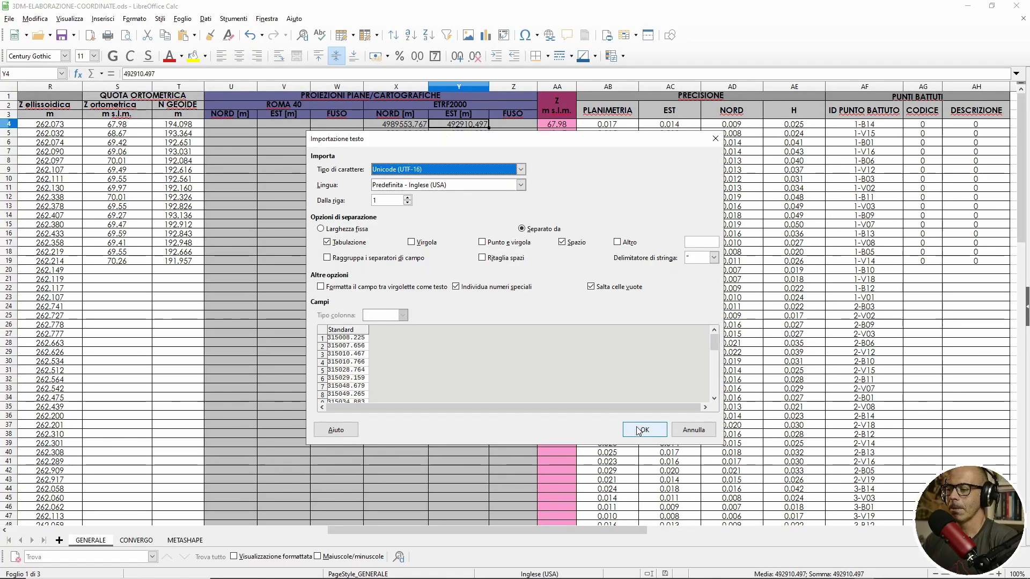
{"action": "left_click", "coordinate": [642, 430]}
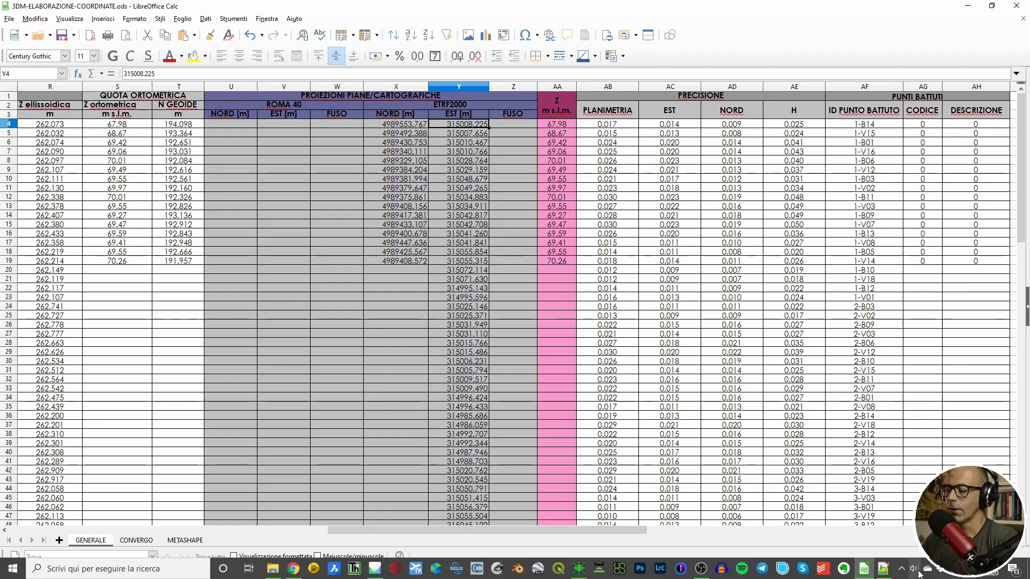
- Copy the 4748… northing column from Notepad++ and paste it into X4 via Text Import
{"action": "left_click", "coordinate": [882, 568]}
{"action": "scroll", "coordinate": [489, 91], "scroll_direction": "up", "scroll_amount": 11}
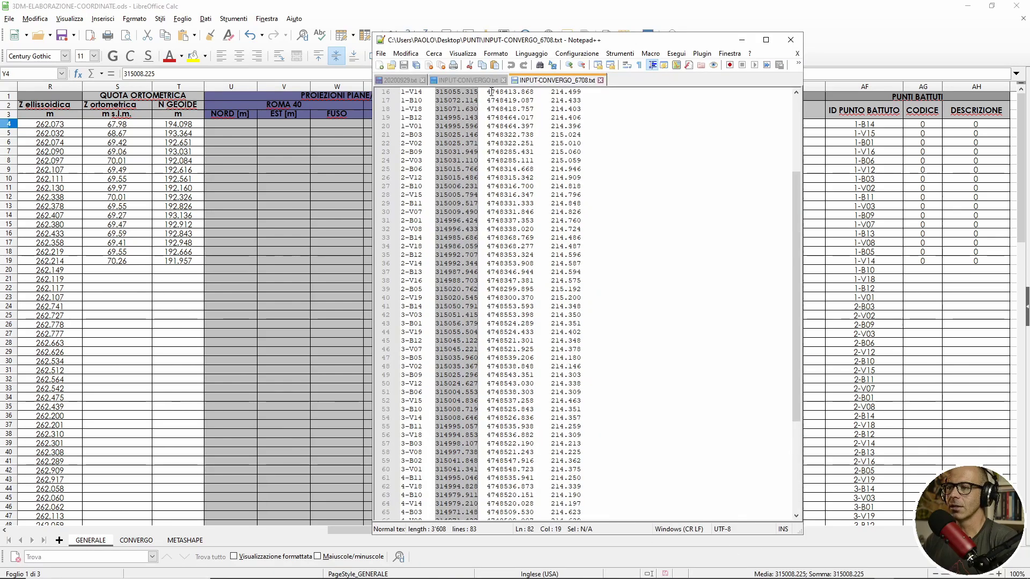
{"action": "left_click", "coordinate": [489, 92]}
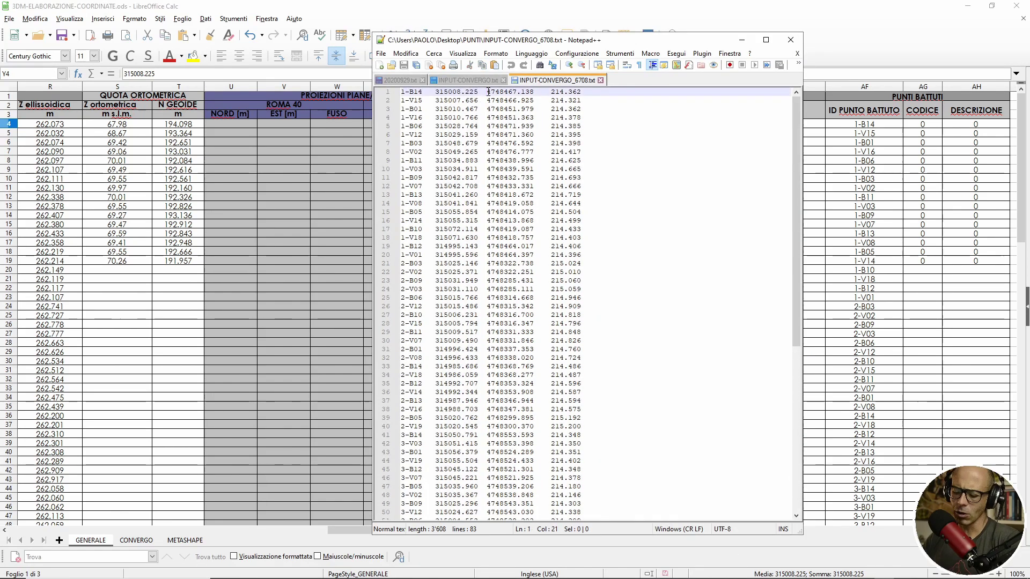
{"action": "mouse_move", "coordinate": [488, 92]}
{"action": "left_mouse_down"}
{"action": "mouse_move", "coordinate": [530, 527]}
{"action": "mouse_move", "coordinate": [533, 503]}
{"action": "left_mouse_up"}
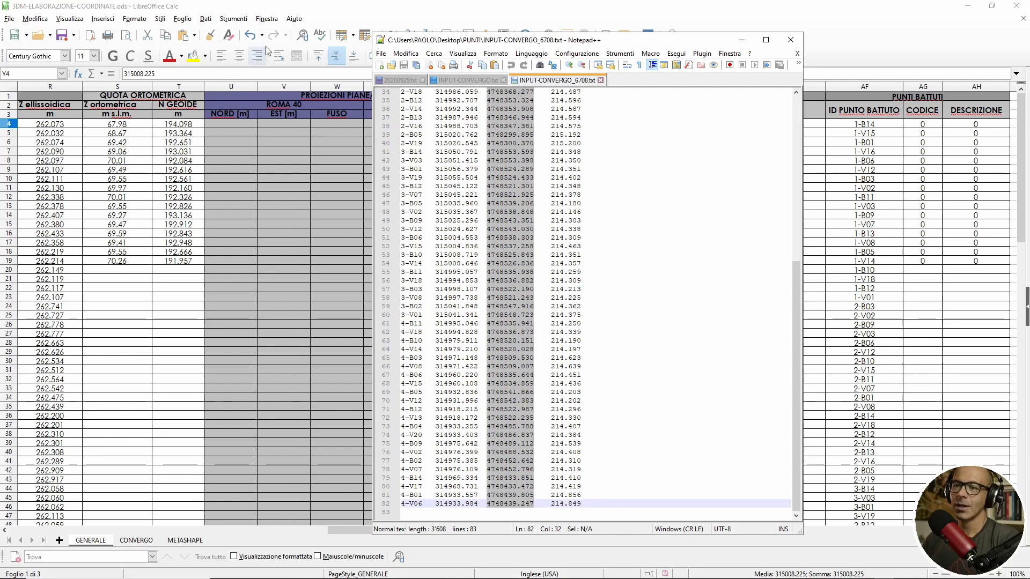
{"action": "key", "text": "alt+Tab"}
{"action": "left_click", "coordinate": [395, 125]}
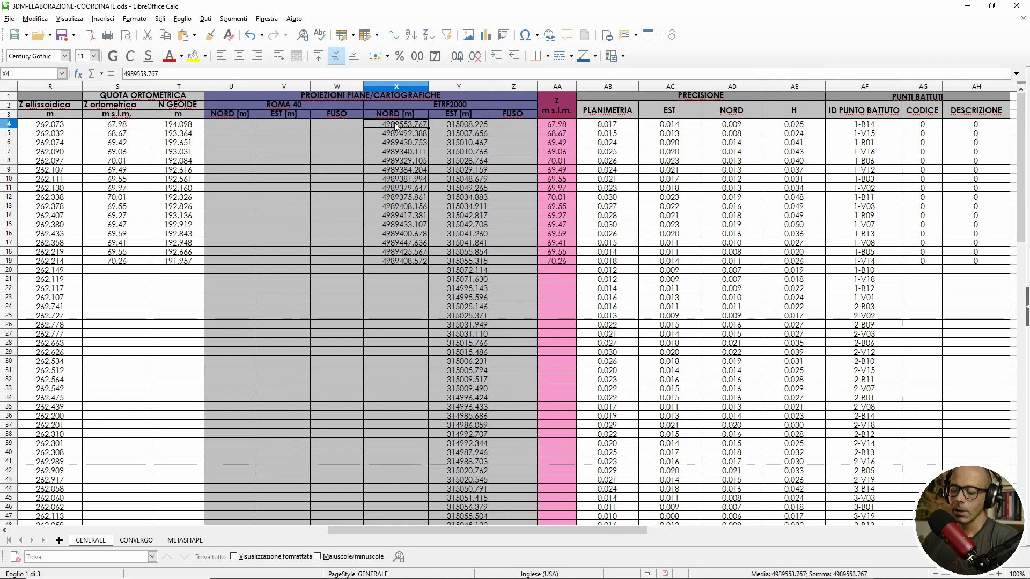
{"action": "key", "text": "ctrl+v"}
{"action": "left_click", "coordinate": [645, 429]}
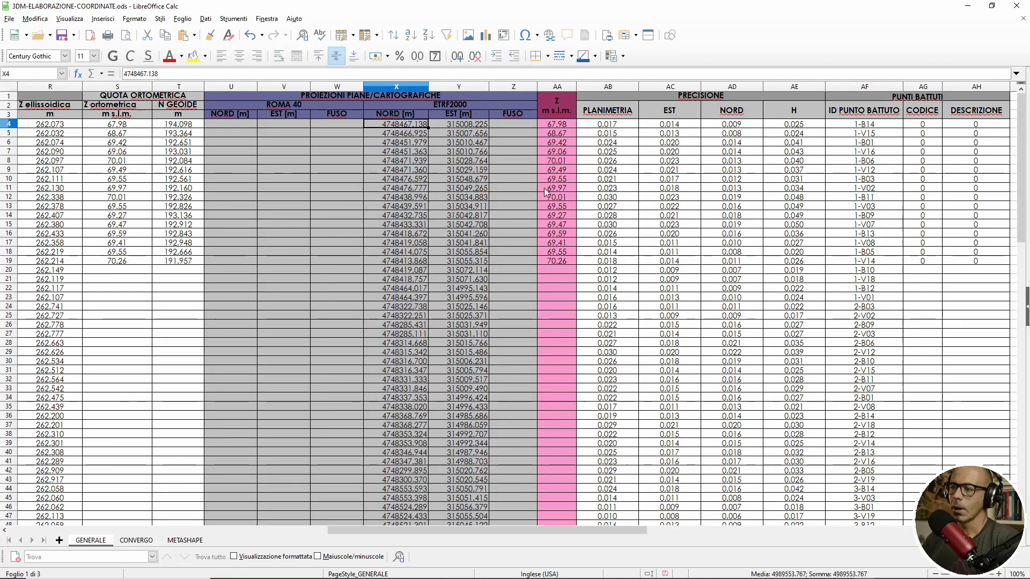
{"action": "left_click", "coordinate": [510, 124]}
- Enter 33N in Z4 and copy it into Z5 and Z6
{"action": "type", "text": "33n"}
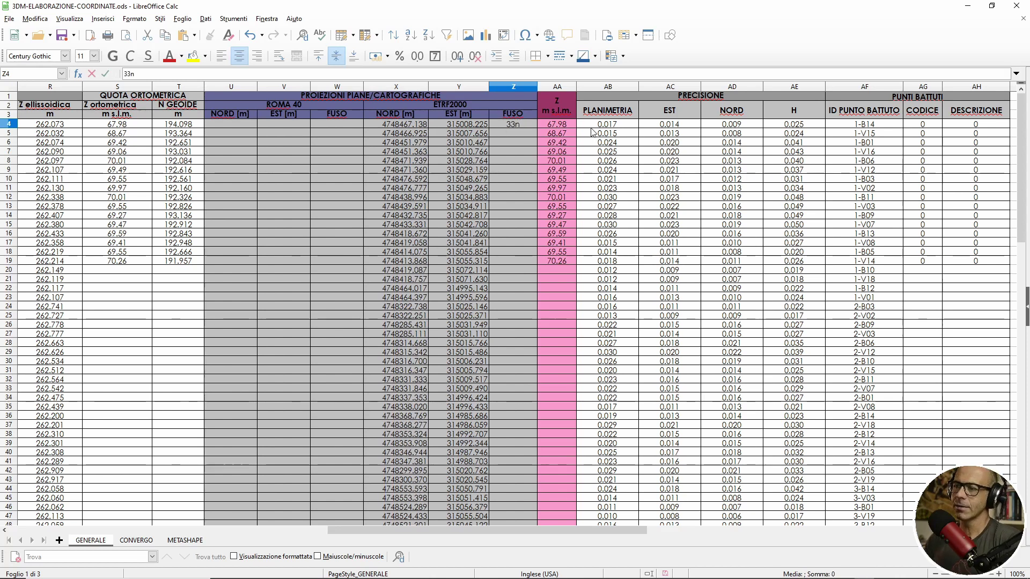
{"action": "key", "text": "BackSpace"}
{"action": "type", "text": "N"}
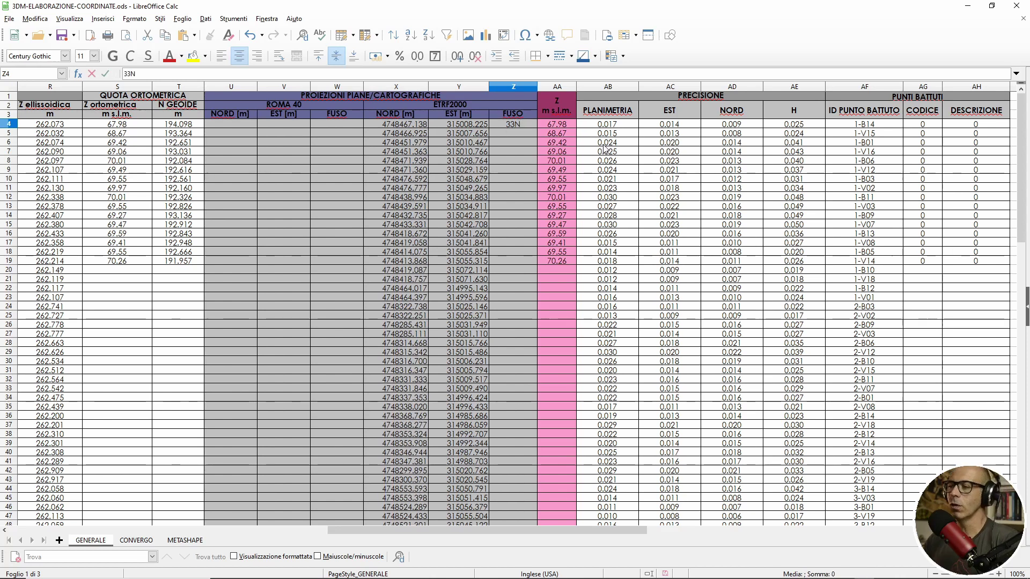
{"action": "key", "text": "Return"}
{"action": "left_click", "coordinate": [521, 127]}
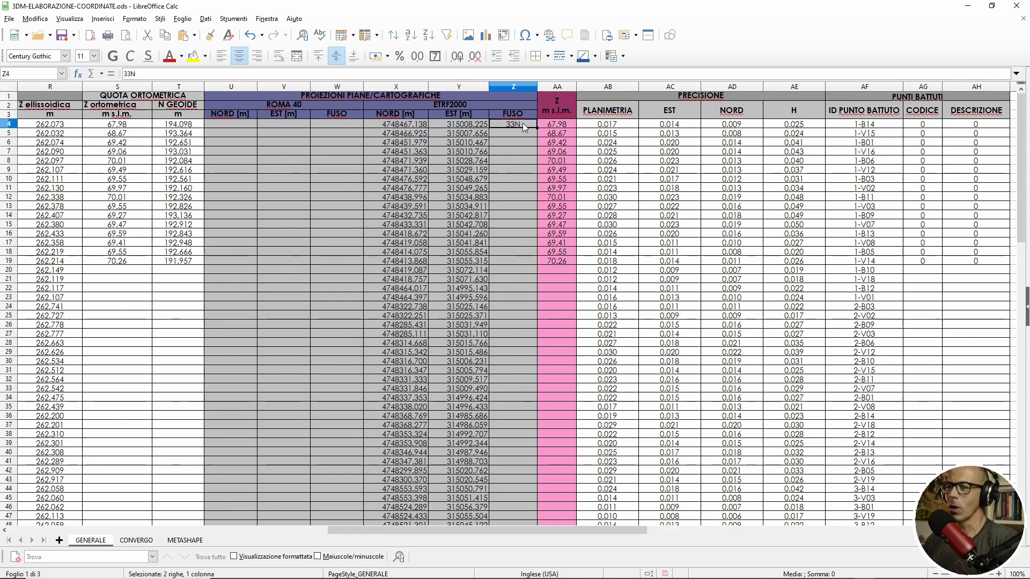
{"action": "key", "text": "ctrl+c"}
{"action": "left_click", "coordinate": [520, 137]}
{"action": "key", "text": "ctrl+v"}
{"action": "left_click", "coordinate": [524, 143]}
{"action": "key", "text": "ctrl+v"}
- Fill Z7 through Z85 with 33N using Alt+Enter, after undoing an incrementing series
{"action": "left_click_drag", "start_coordinate": [522, 124], "coordinate": [526, 140]}
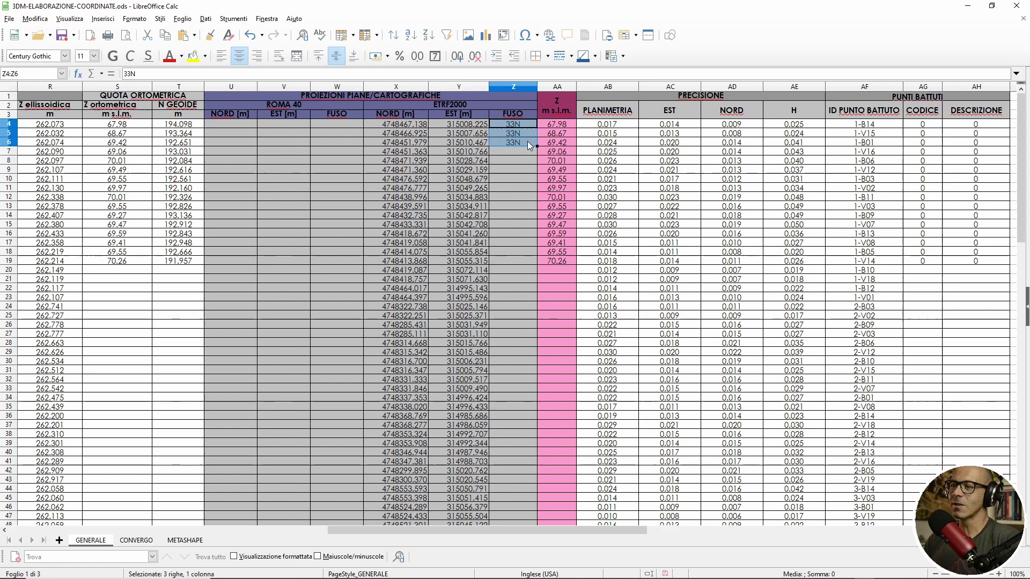
{"action": "double_click", "coordinate": [536, 147]}
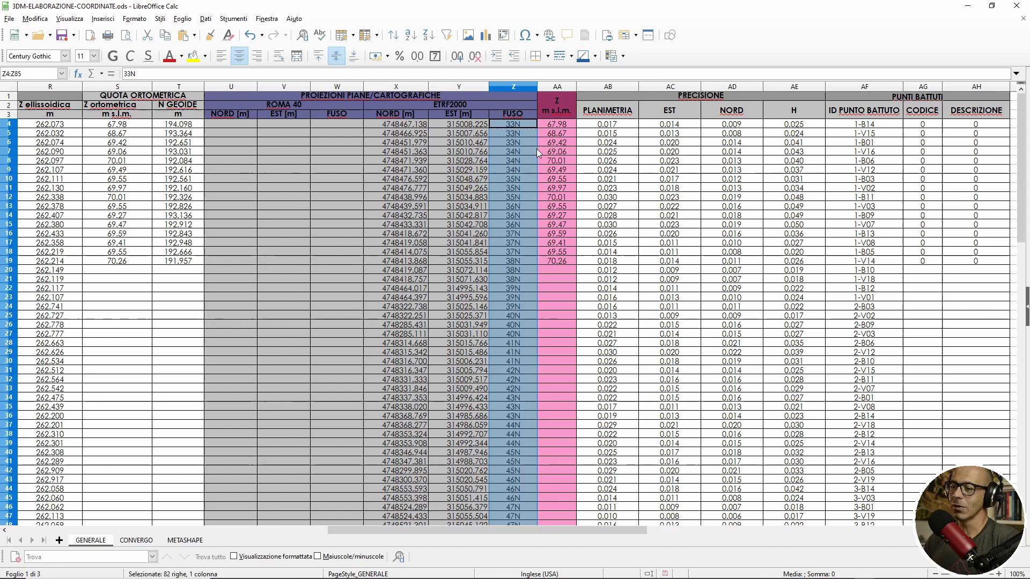
{"action": "key", "text": "ctrl+z"}
{"action": "left_click", "coordinate": [529, 128]}
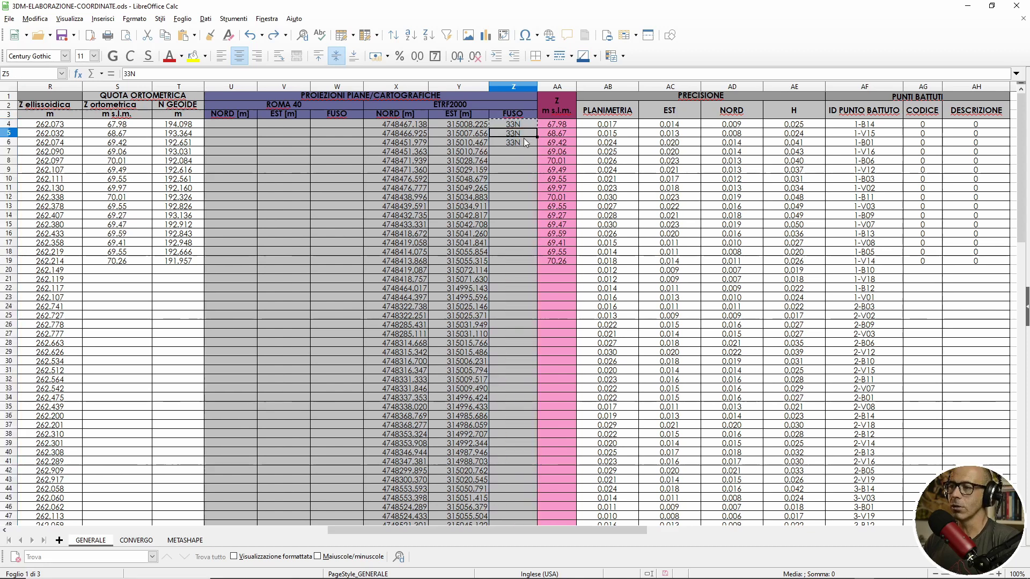
{"action": "mouse_move", "coordinate": [522, 125]}
{"action": "left_mouse_down"}
{"action": "mouse_move", "coordinate": [520, 503]}
{"action": "mouse_move", "coordinate": [555, 169]}
{"action": "mouse_move", "coordinate": [524, 144]}
{"action": "left_mouse_up"}
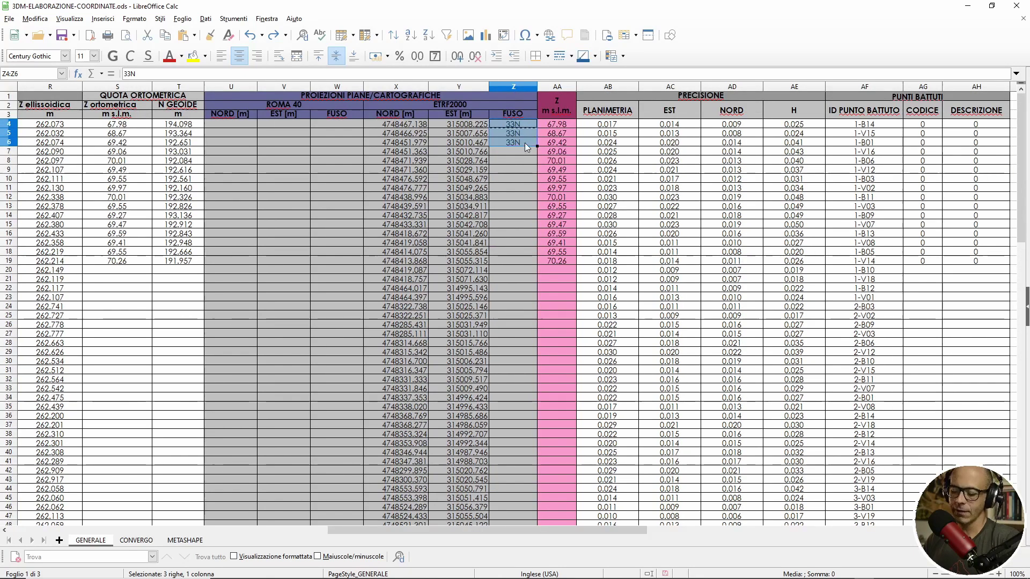
{"action": "left_click", "coordinate": [520, 150]}
{"action": "scroll", "coordinate": [515, 322], "scroll_direction": "down", "scroll_amount": 20}
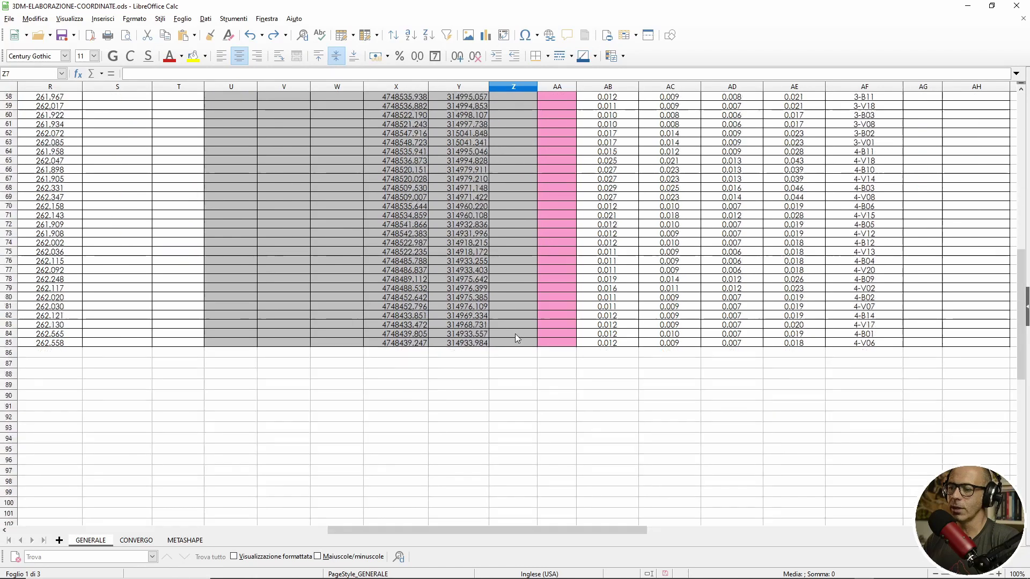
{"action": "left_click", "coordinate": [514, 263], "text": "shift"}
{"action": "type", "text": "33N"}
{"action": "key", "text": "alt+Return"}
{"action": "scroll", "coordinate": [516, 277], "scroll_direction": "up", "scroll_amount": 12}
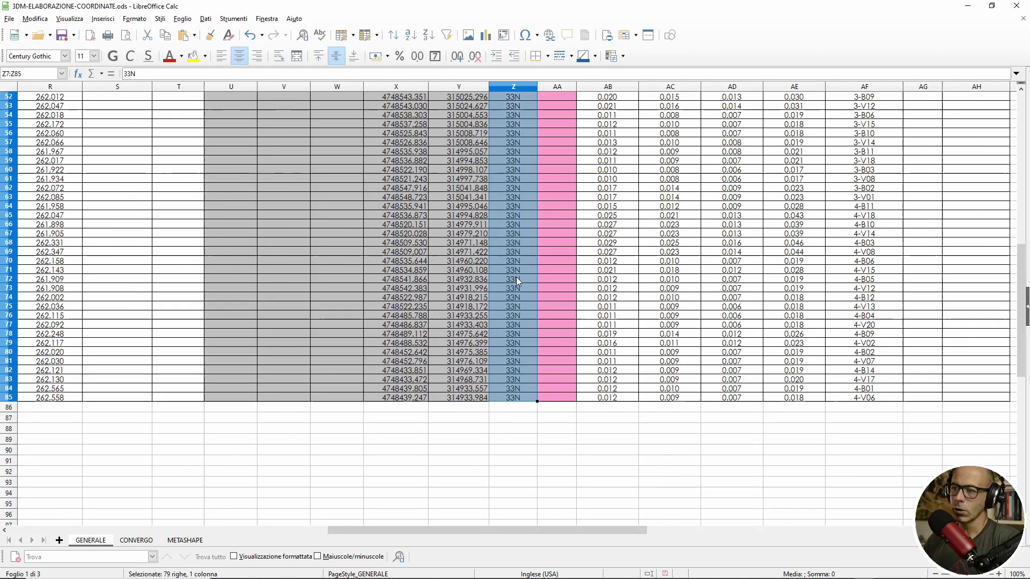
{"action": "scroll", "coordinate": [511, 269], "scroll_direction": "up", "scroll_amount": 6}
{"action": "scroll", "coordinate": [510, 269], "scroll_direction": "up", "scroll_amount": 4}
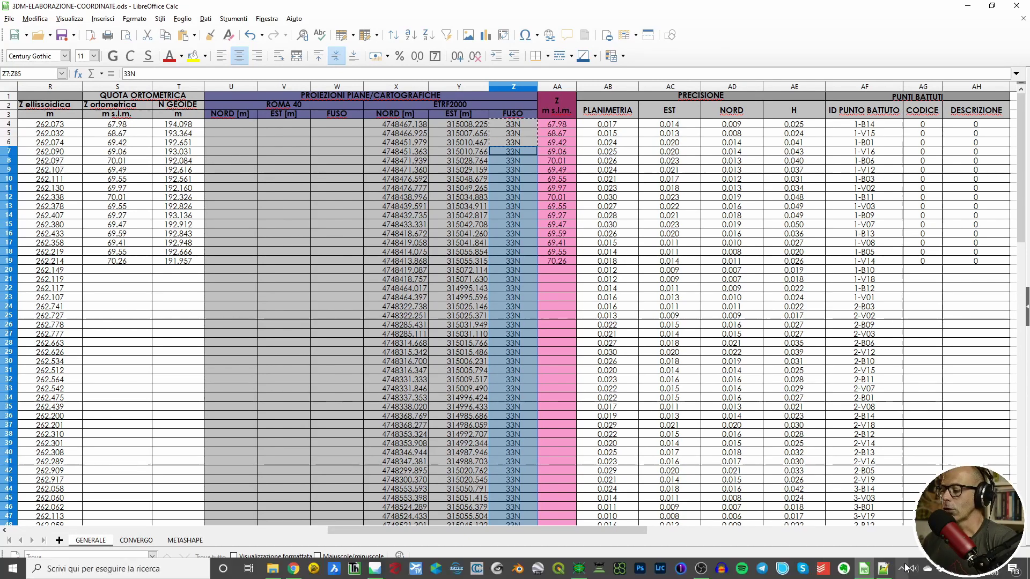
- Copy the height column for all 82 lines from the converted file in Notepad++
{"action": "left_click", "coordinate": [885, 568]}
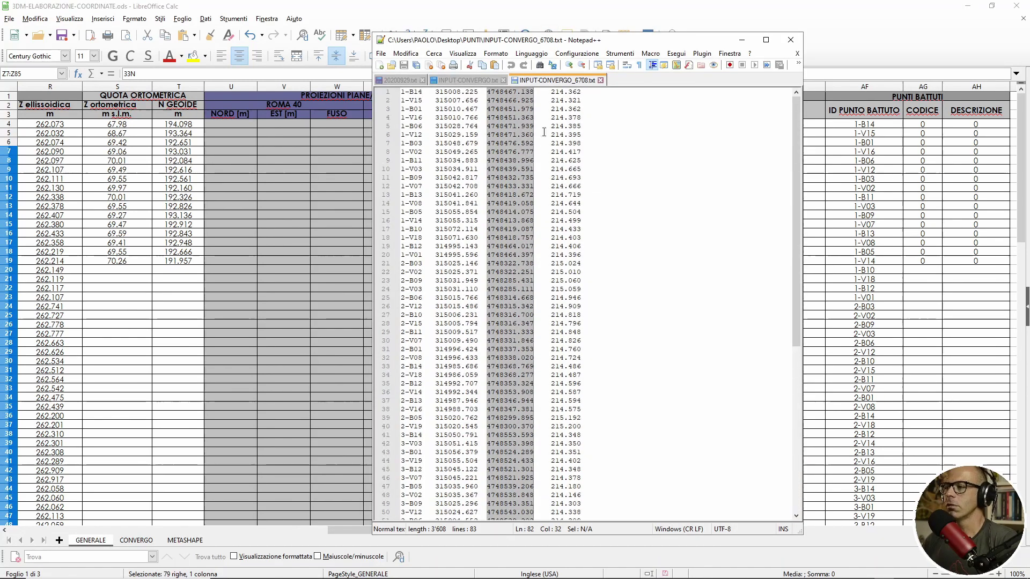
{"action": "scroll", "coordinate": [550, 92], "scroll_direction": "up", "scroll_amount": 4}
{"action": "left_click", "coordinate": [551, 92]}
{"action": "left_click_drag", "start_coordinate": [550, 93], "coordinate": [584, 503]}
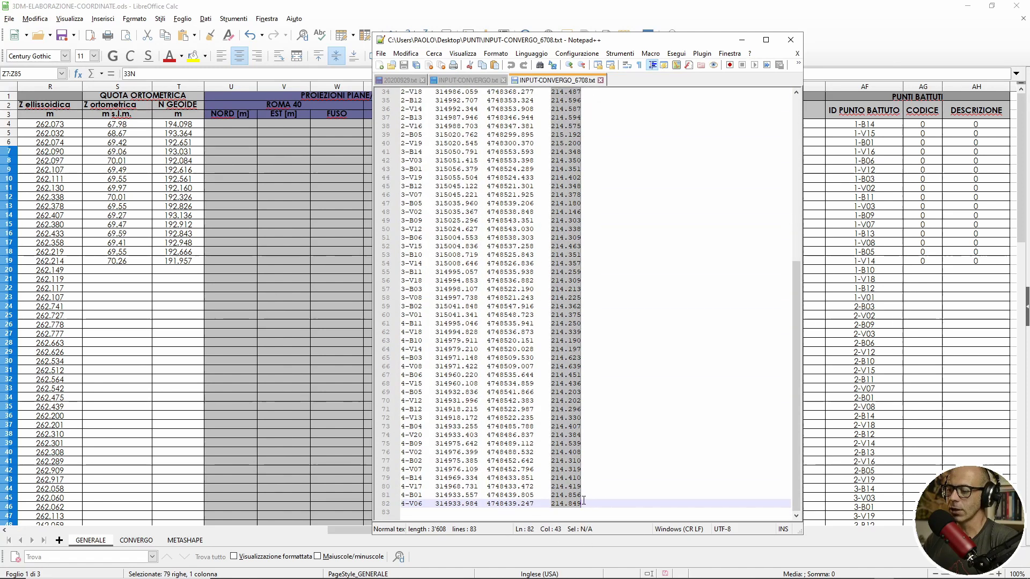
{"action": "left_click", "coordinate": [271, 5]}
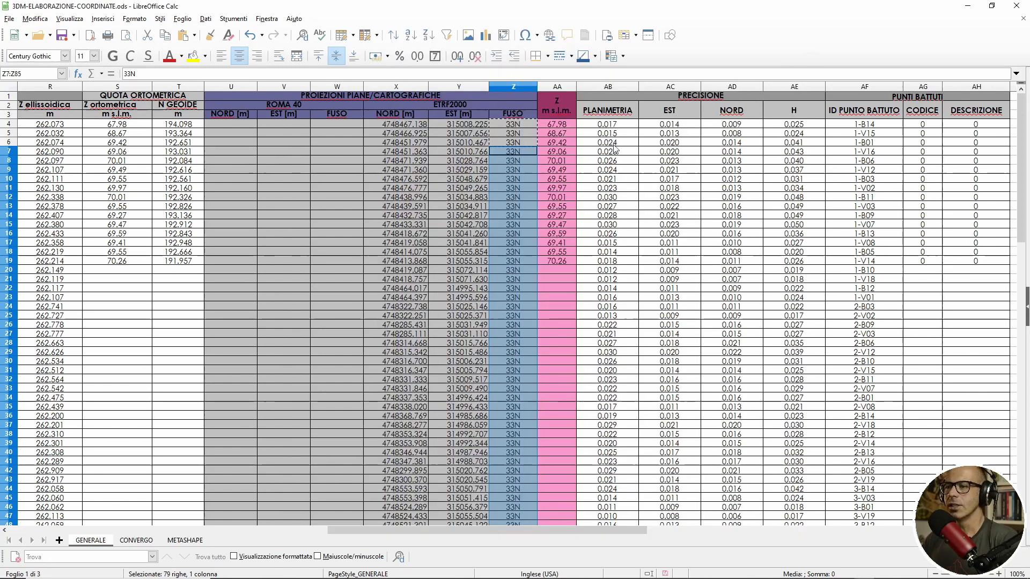
- Paste the converted heights into S4 through Text Import
{"action": "left_click", "coordinate": [118, 124]}
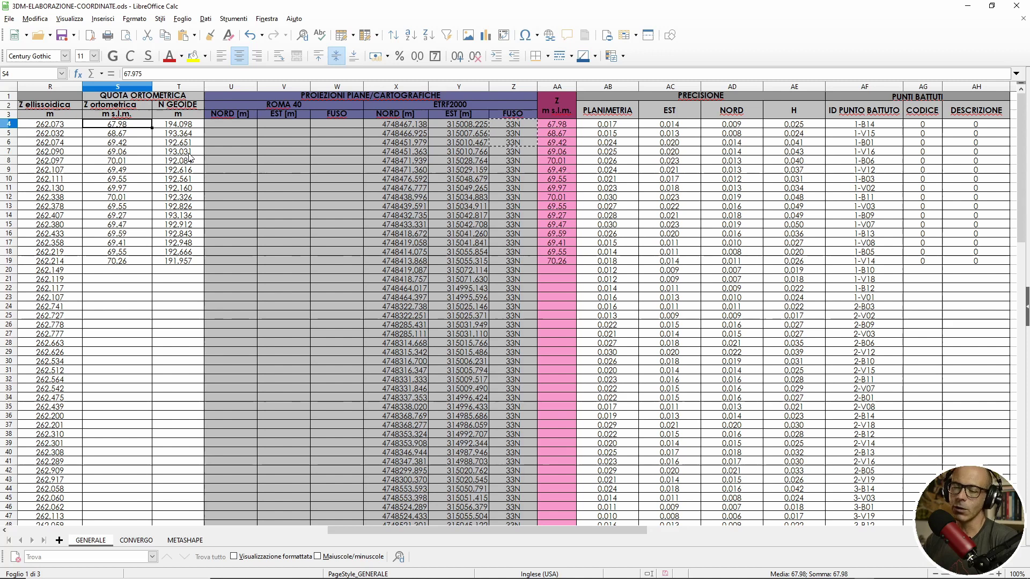
{"action": "key", "text": "ctrl+v"}
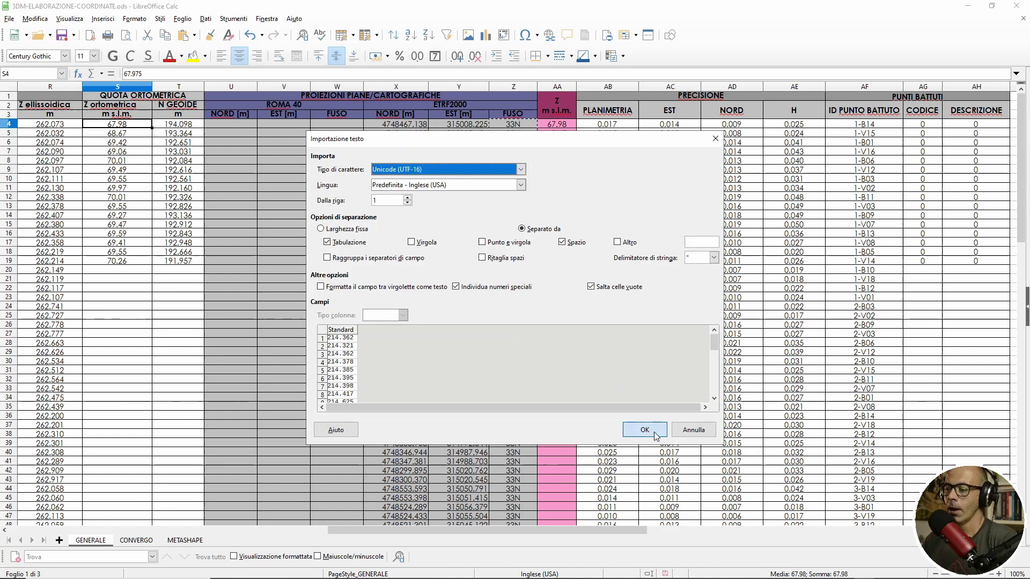
{"action": "left_click", "coordinate": [644, 429]}
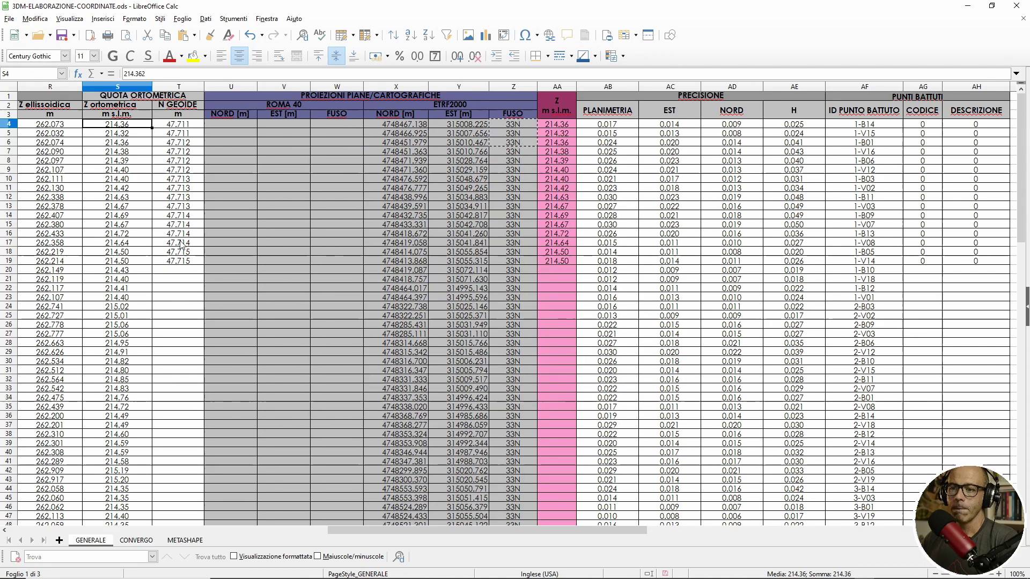
- Fill the N GEOIDE formula from T18:T19 down to row 85 and check the result in T11
{"action": "left_click_drag", "start_coordinate": [183, 233], "coordinate": [199, 262]}
{"action": "left_click", "coordinate": [187, 261]}
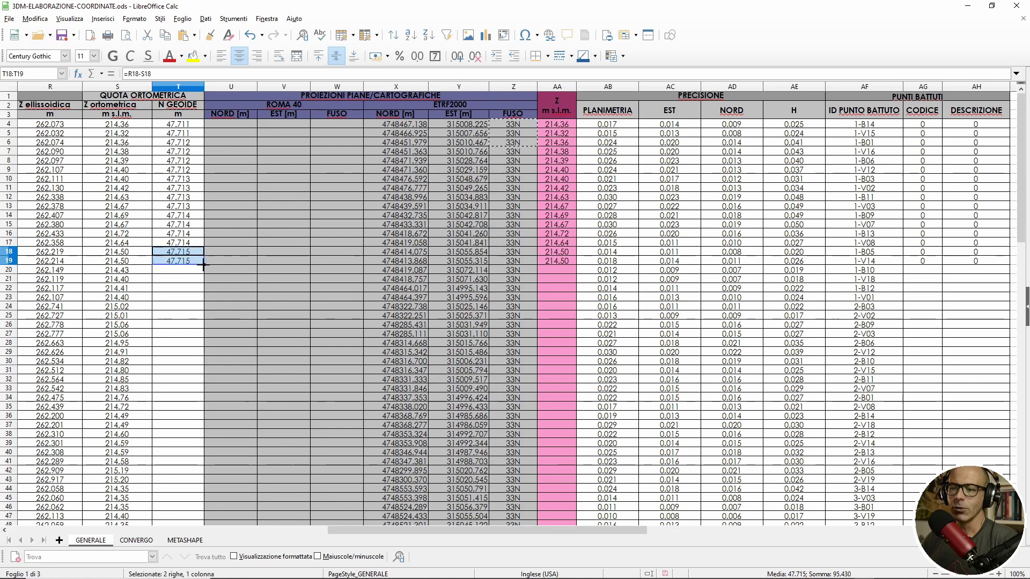
{"action": "double_click", "coordinate": [204, 265]}
{"action": "left_click_drag", "start_coordinate": [571, 530], "coordinate": [500, 529]}
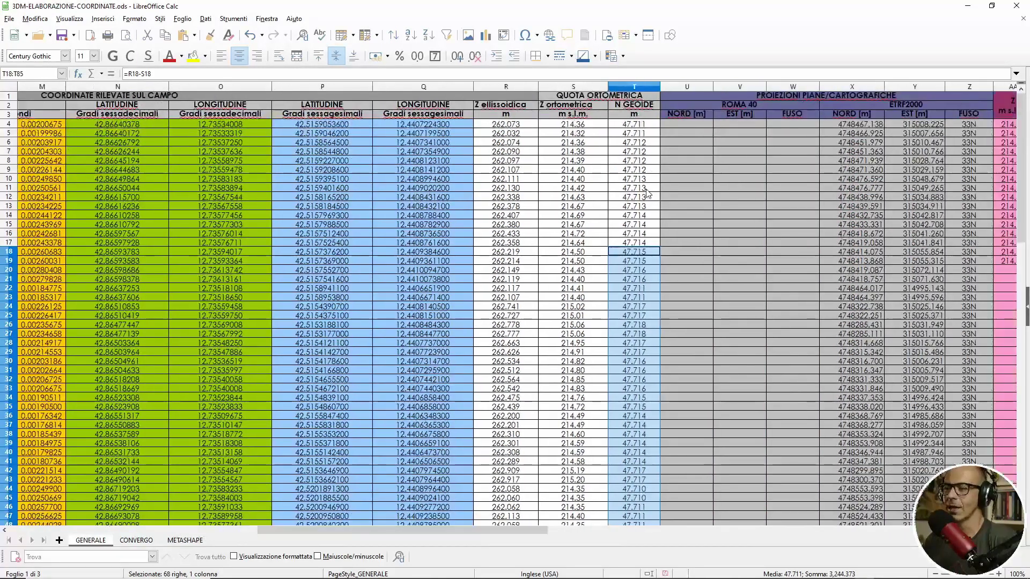
{"action": "left_click", "coordinate": [648, 193]}
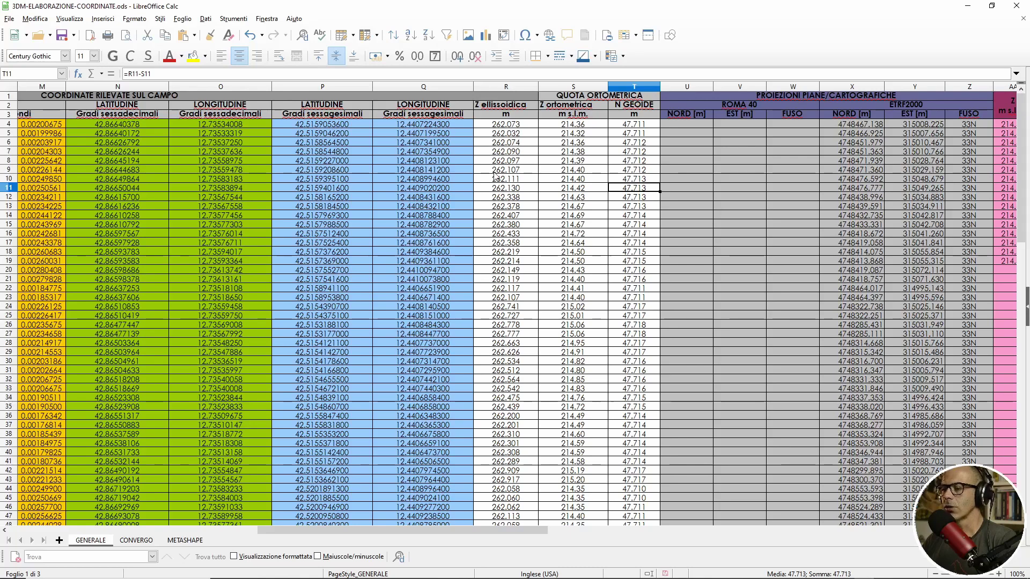
{"action": "scroll", "coordinate": [532, 268], "scroll_direction": "down", "scroll_amount": 9}
{"action": "scroll", "coordinate": [618, 290], "scroll_direction": "down", "scroll_amount": 9}
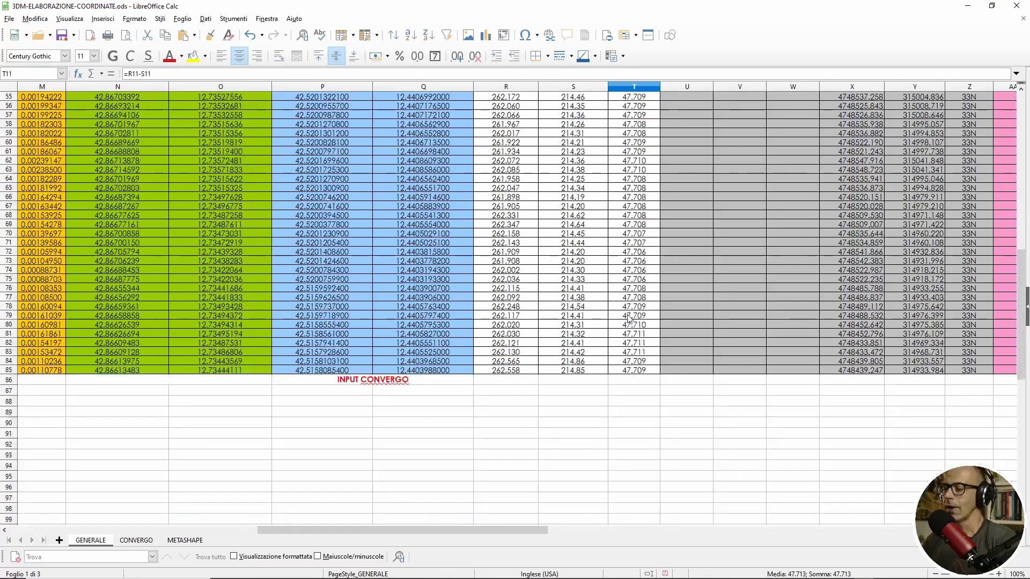
{"action": "scroll", "coordinate": [629, 317], "scroll_direction": "up", "scroll_amount": 3}
{"action": "scroll", "coordinate": [650, 354], "scroll_direction": "up", "scroll_amount": 5}
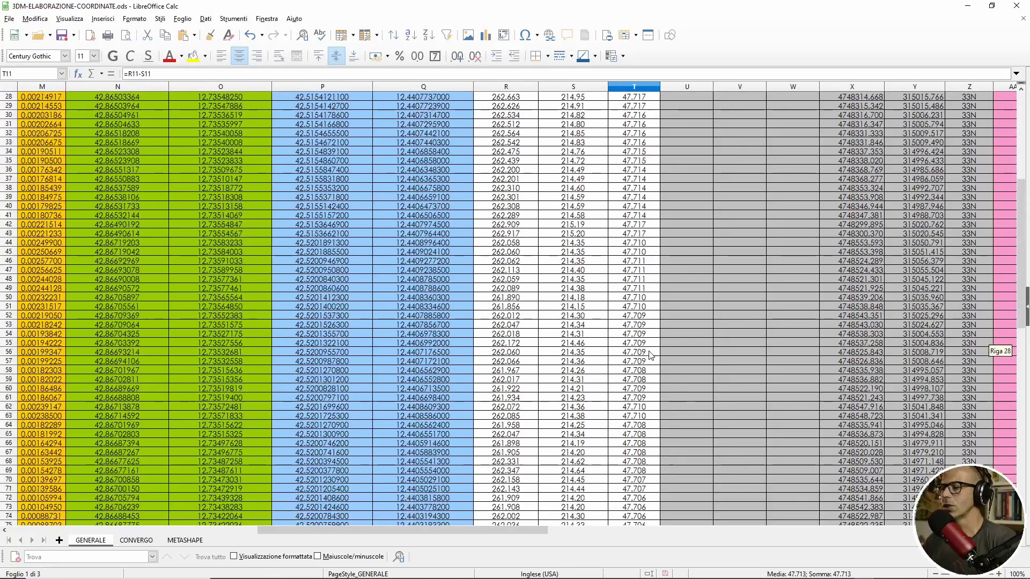
{"action": "scroll", "coordinate": [638, 362], "scroll_direction": "up", "scroll_amount": 5}
{"action": "scroll", "coordinate": [625, 370], "scroll_direction": "up", "scroll_amount": 5}
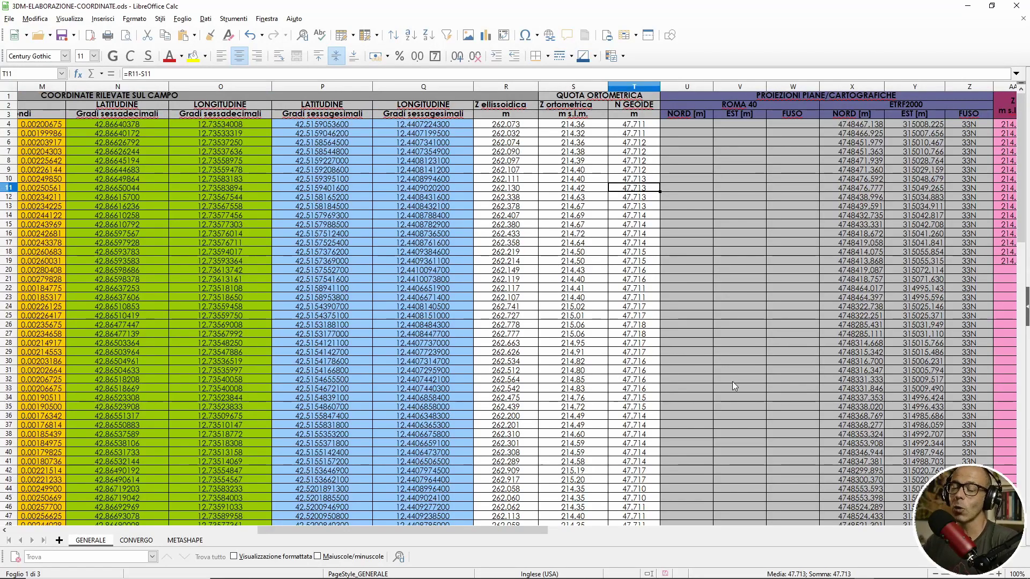
- Fill the AA14:AA19 Z m s.l.m. formula down to row 85, then switch to METASHAPE
{"action": "left_click_drag", "start_coordinate": [435, 530], "coordinate": [600, 545]}
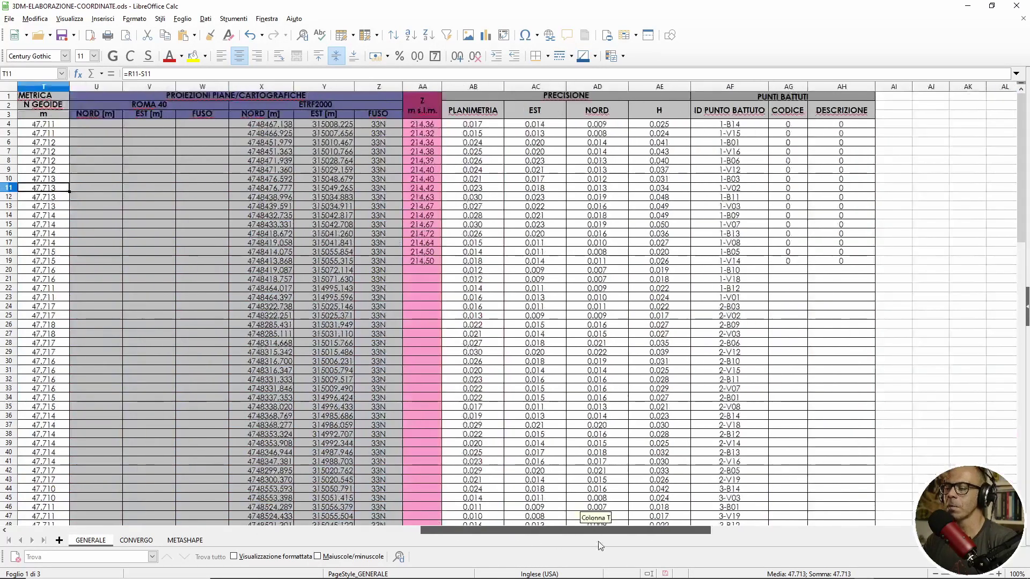
{"action": "left_click_drag", "start_coordinate": [429, 214], "coordinate": [428, 261]}
{"action": "double_click", "coordinate": [442, 263]}
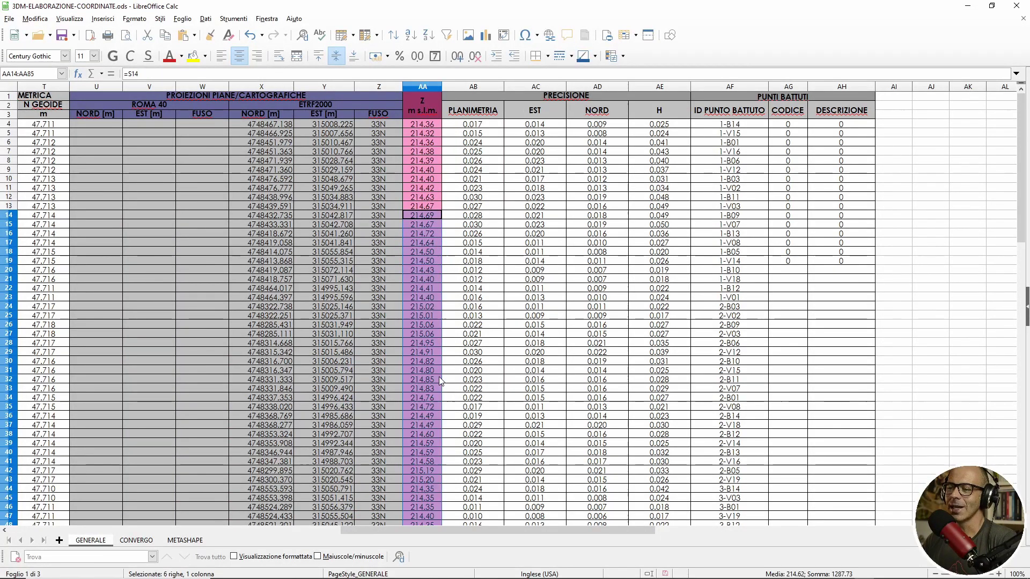
{"action": "left_click_drag", "start_coordinate": [424, 528], "coordinate": [377, 528]}
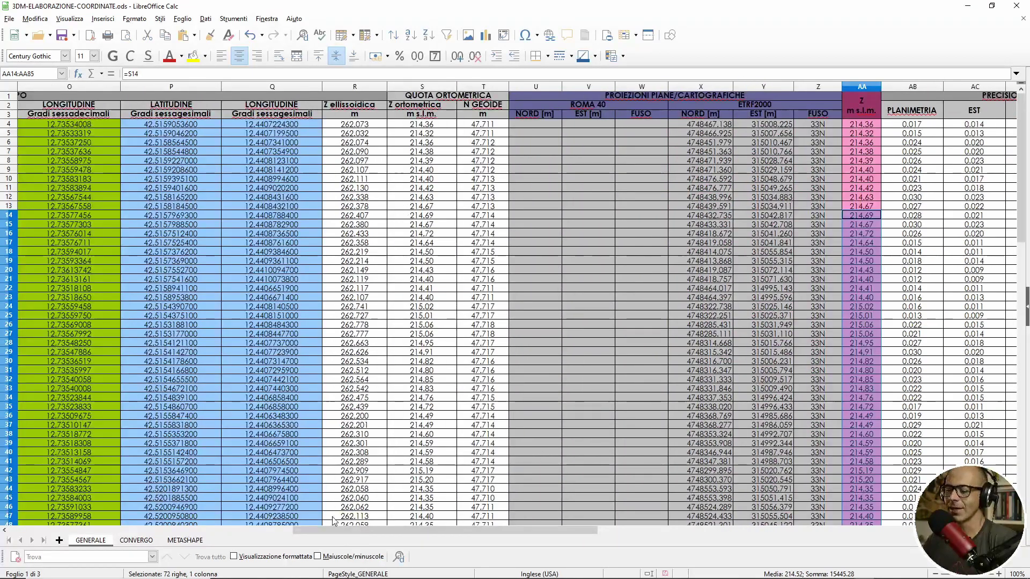
{"action": "mouse_move", "coordinate": [355, 532]}
{"action": "left_mouse_down"}
{"action": "mouse_move", "coordinate": [458, 529]}
{"action": "mouse_move", "coordinate": [448, 523]}
{"action": "left_mouse_up"}
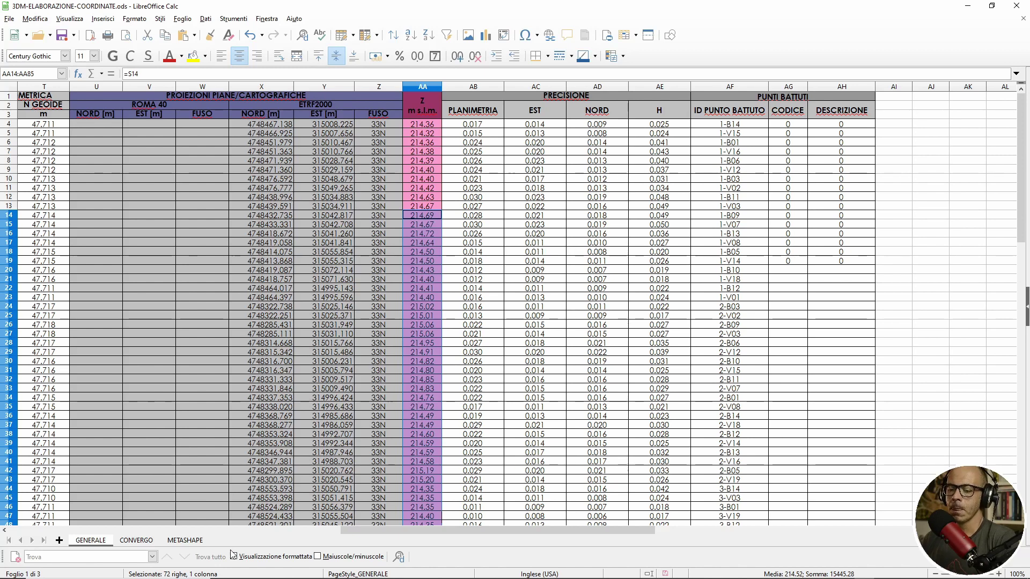
{"action": "left_click", "coordinate": [184, 540]}
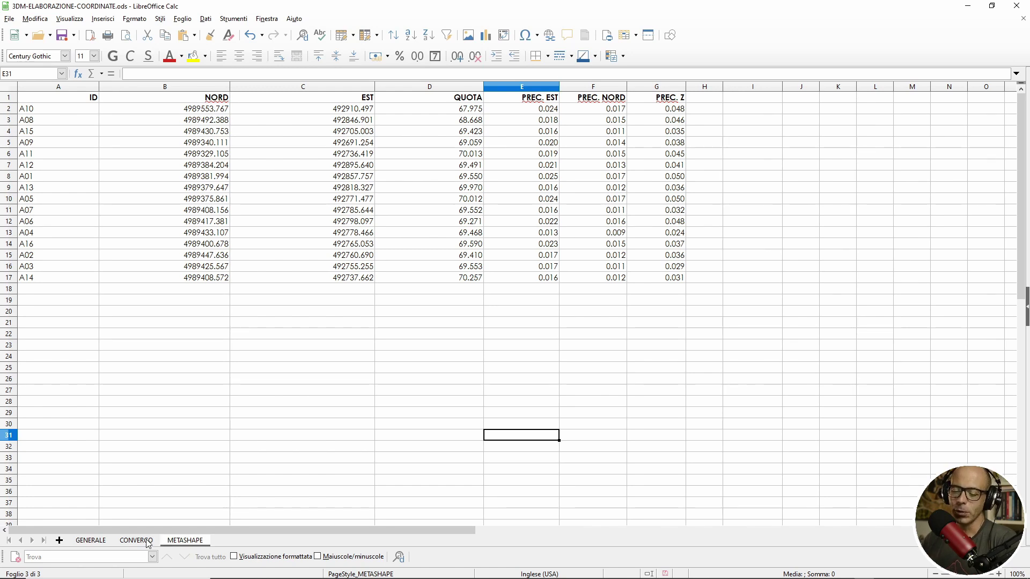
- Select the point IDs A2:A83 on the CONVERGO sheet
{"action": "left_click", "coordinate": [148, 542]}
{"action": "scroll", "coordinate": [161, 258], "scroll_direction": "up", "scroll_amount": 10}
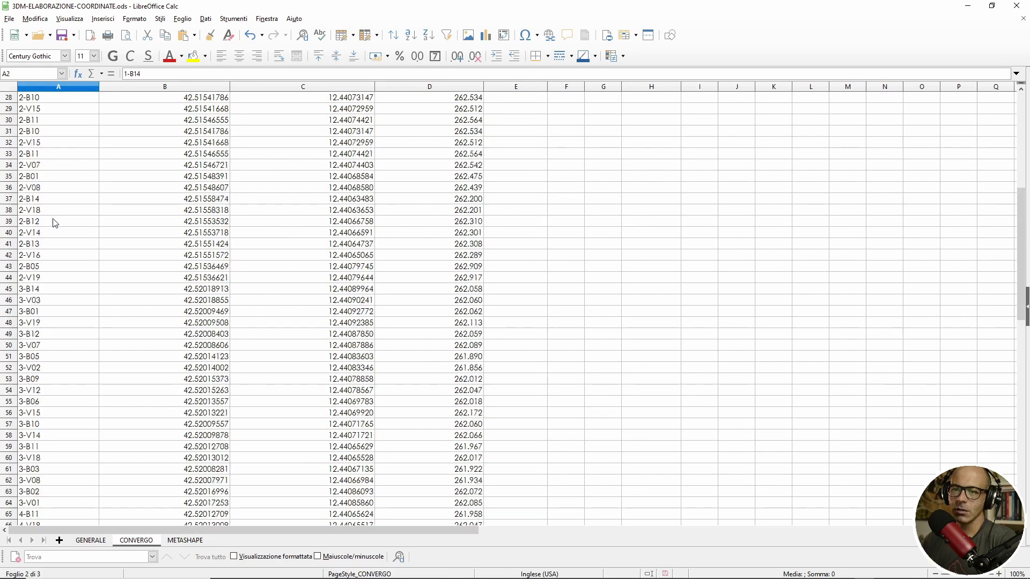
{"action": "scroll", "coordinate": [59, 177], "scroll_direction": "up", "scroll_amount": 9}
{"action": "scroll", "coordinate": [76, 252], "scroll_direction": "down", "scroll_amount": 5}
{"action": "scroll", "coordinate": [67, 337], "scroll_direction": "down", "scroll_amount": 6}
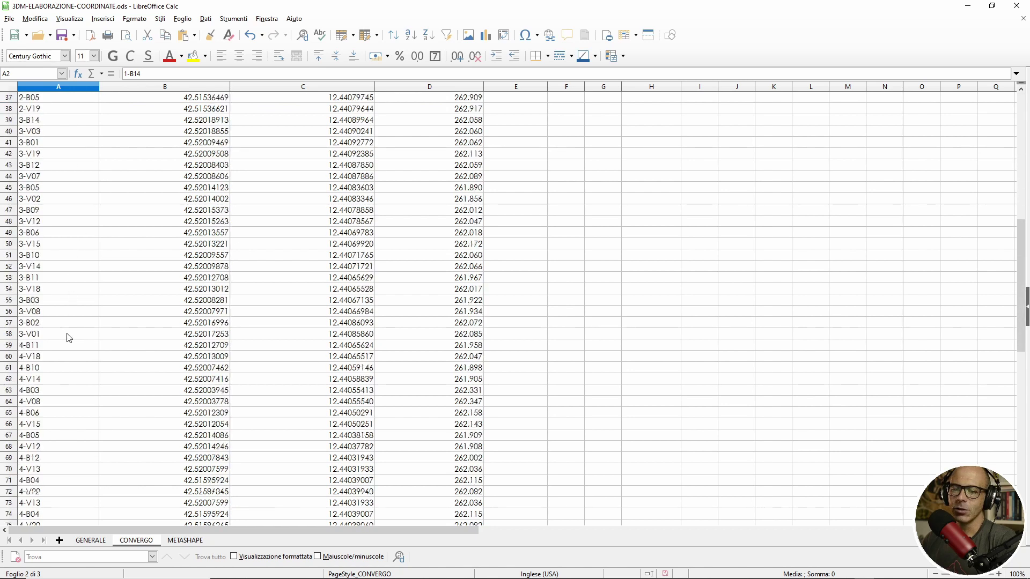
{"action": "scroll", "coordinate": [48, 408], "scroll_direction": "down", "scroll_amount": 7}
{"action": "left_click", "coordinate": [51, 418], "text": "shift"}
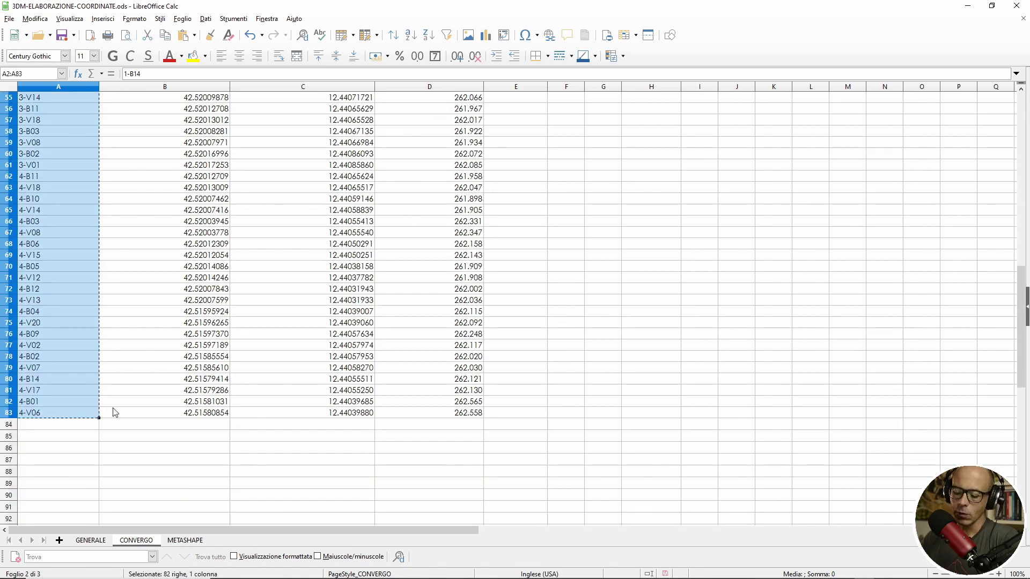
- Paste the IDs as text into METASHAPE cell A2, overwriting A01–A16
{"action": "left_click", "coordinate": [180, 540]}
{"action": "left_click", "coordinate": [59, 109]}
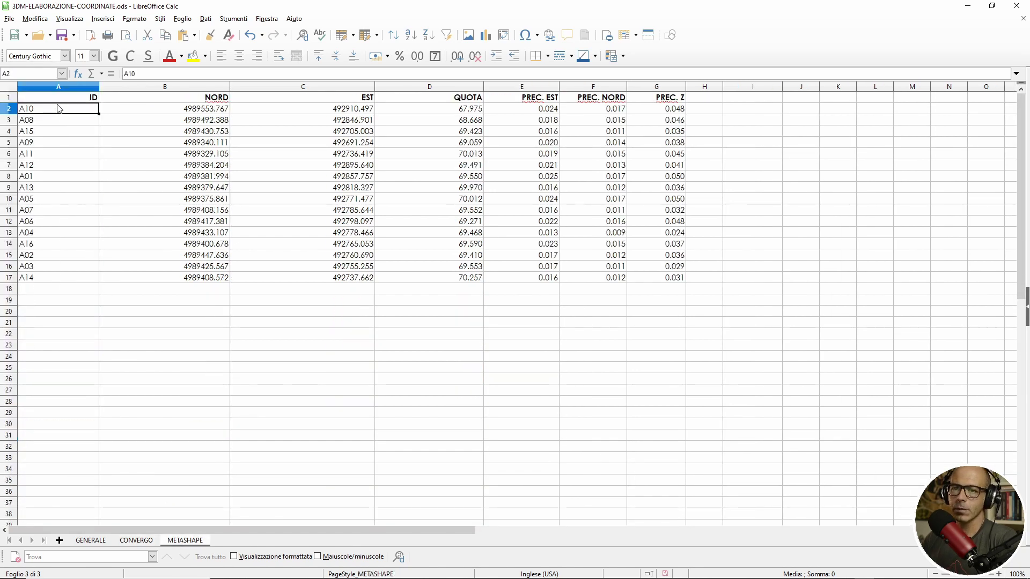
{"action": "right_click", "coordinate": [57, 113]}
{"action": "mouse_move", "coordinate": [121, 156]}
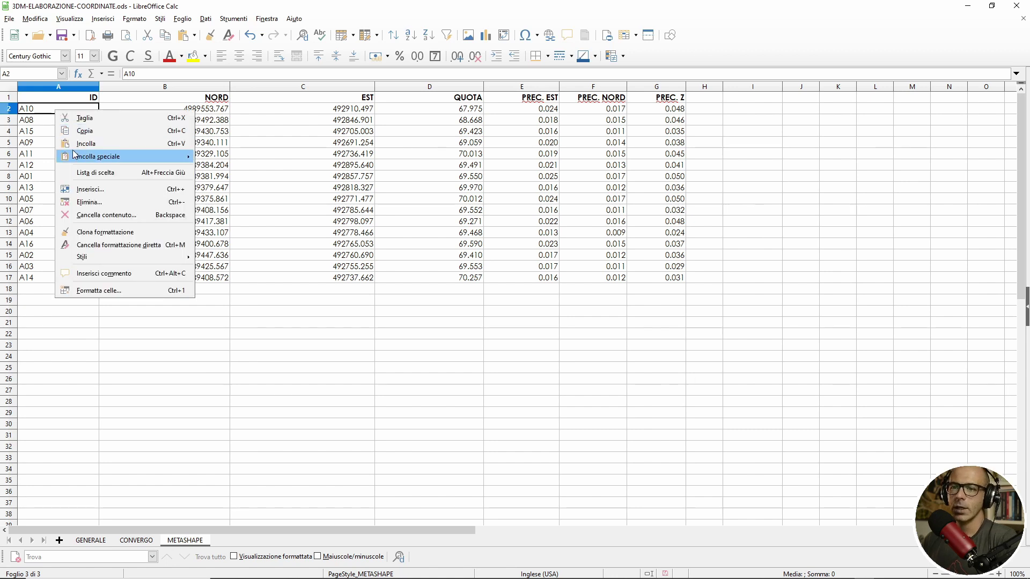
{"action": "left_click", "coordinate": [223, 172]}
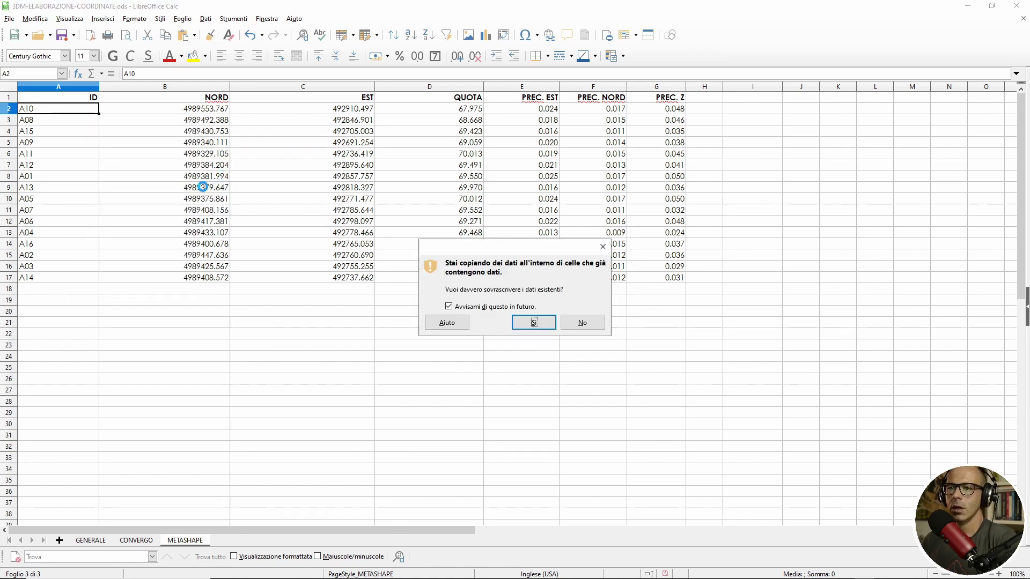
{"action": "left_click", "coordinate": [533, 323]}
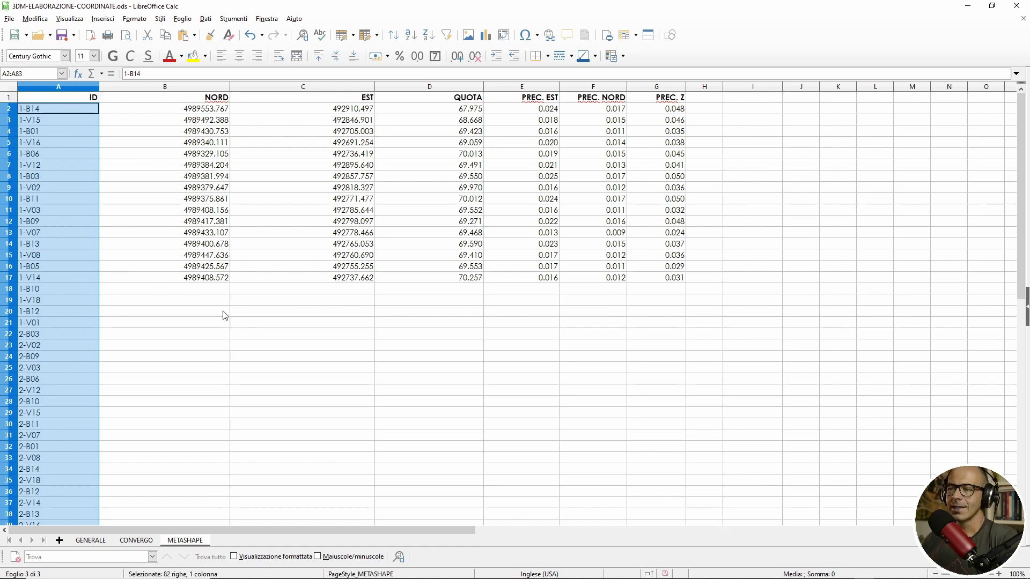
{"action": "left_click", "coordinate": [102, 541]}
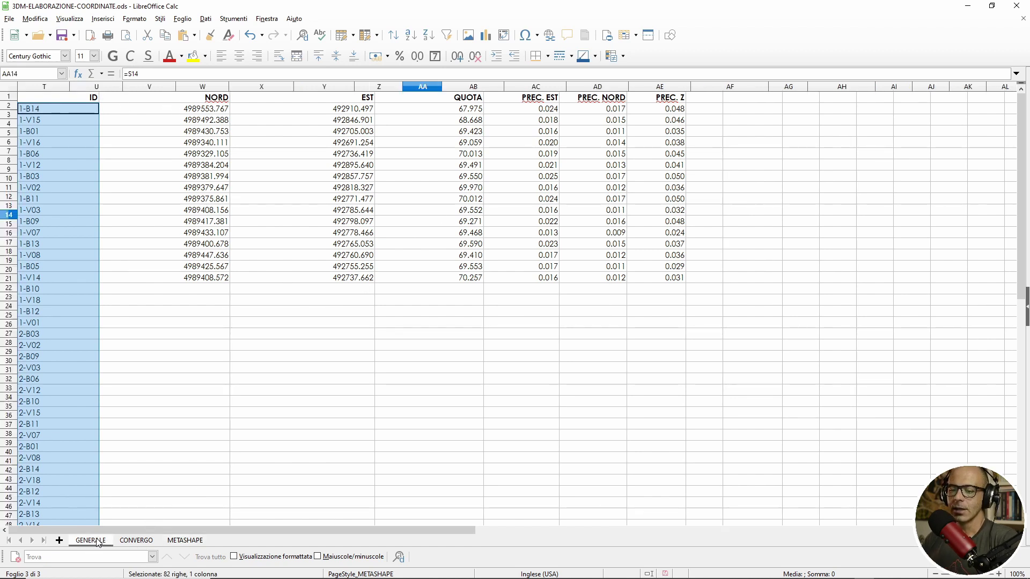
- Copy the ETRF2000 north and east coordinates X4:Y85 on the GENERALE sheet
{"action": "left_click", "coordinate": [261, 123]}
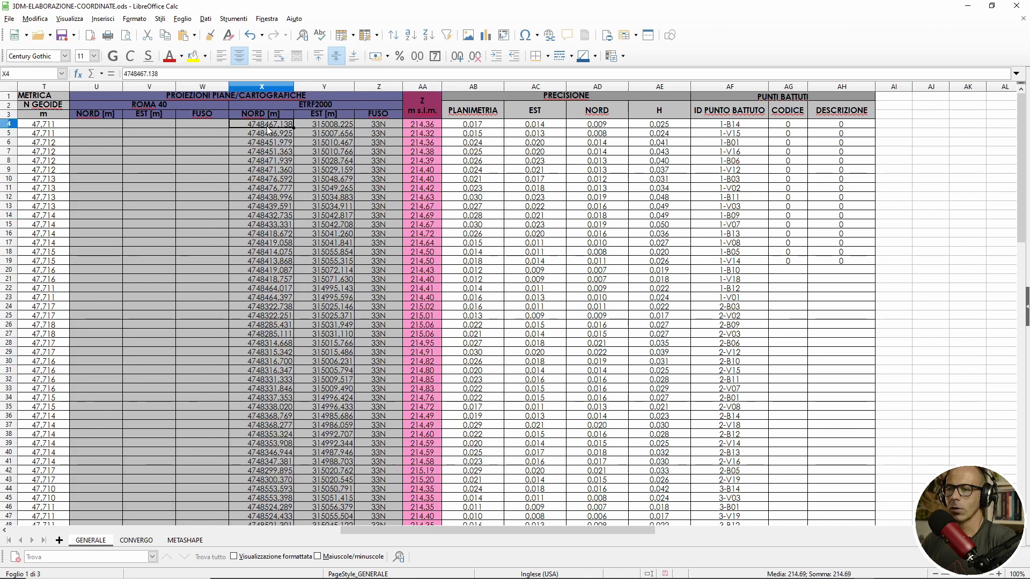
{"action": "scroll", "coordinate": [295, 160], "scroll_direction": "down", "scroll_amount": 8}
{"action": "scroll", "coordinate": [367, 372], "scroll_direction": "down", "scroll_amount": 11}
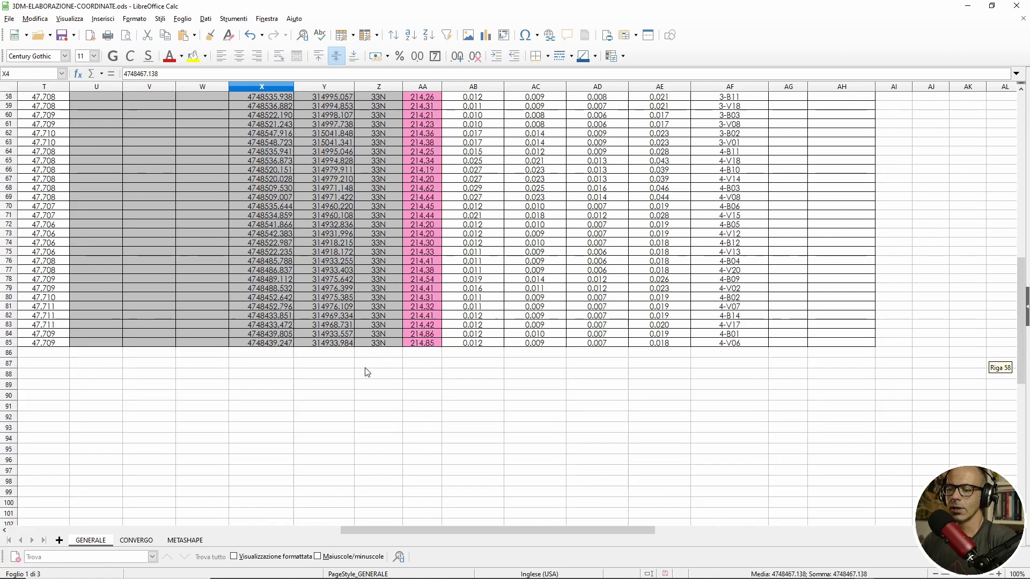
{"action": "left_click", "coordinate": [333, 345], "text": "shift"}
{"action": "key", "text": "ctrl+c"}
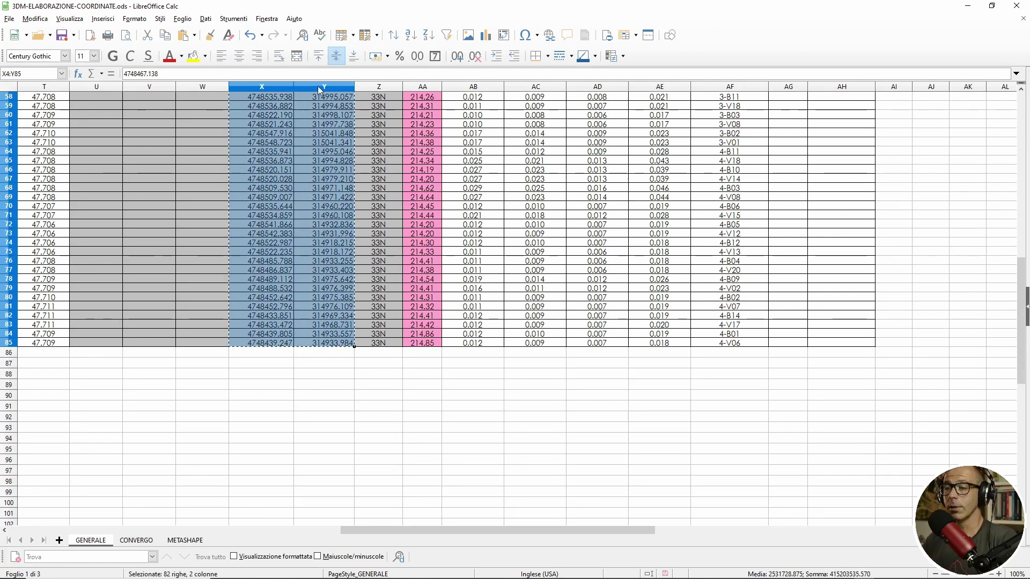
{"action": "scroll", "coordinate": [390, 114], "scroll_direction": "up", "scroll_amount": 7}
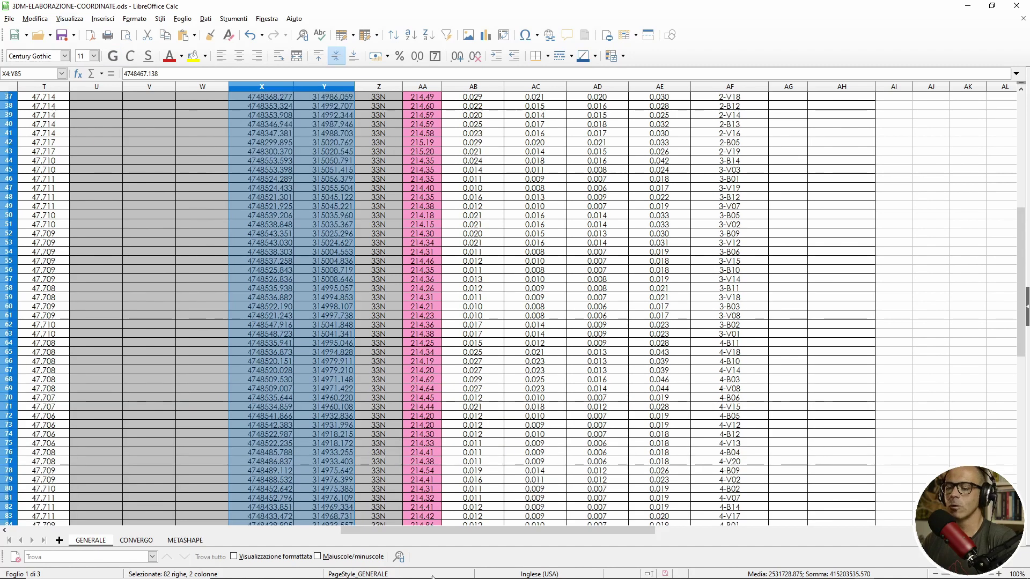
- Paste them as text into METASHAPE cell B2, replacing the old NORD and EST values
{"action": "left_click", "coordinate": [185, 541]}
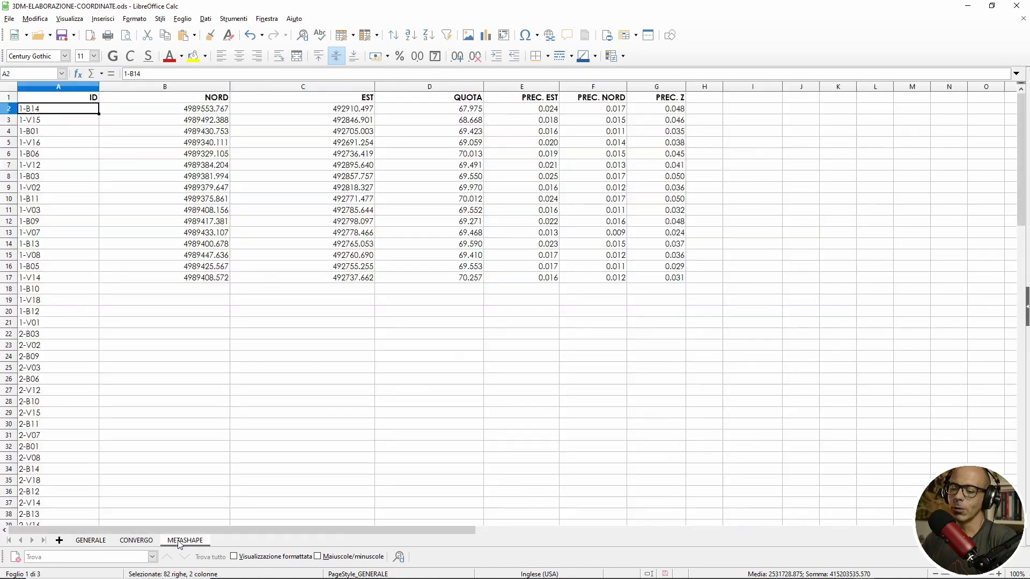
{"action": "left_click", "coordinate": [180, 108]}
{"action": "right_click", "coordinate": [180, 108]}
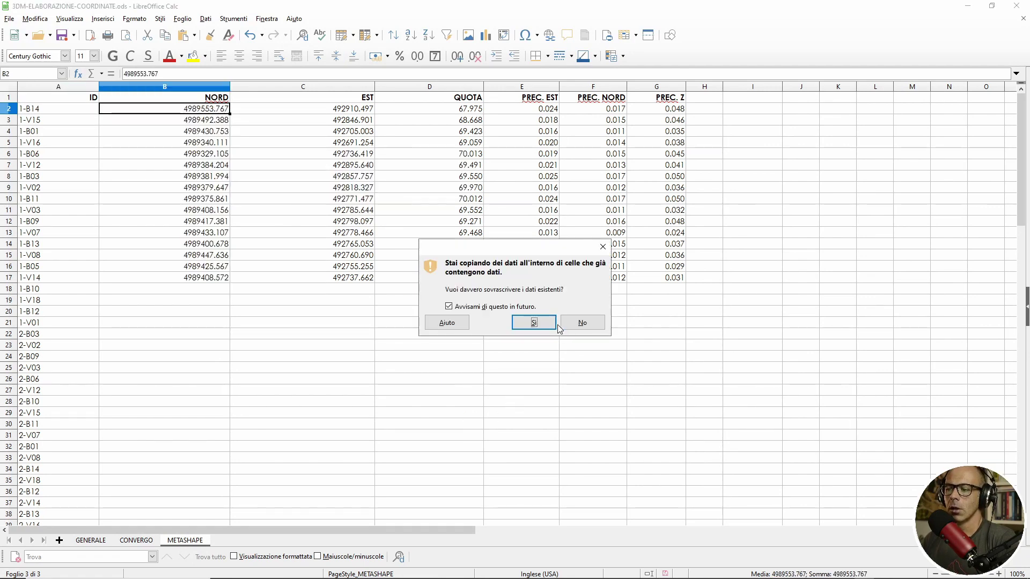
{"action": "left_click", "coordinate": [553, 324]}
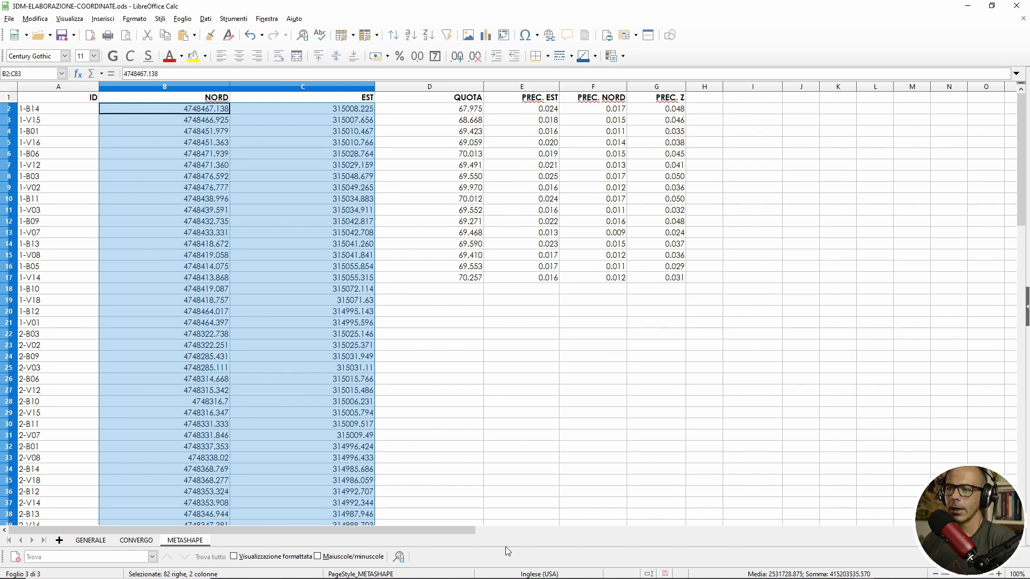
{"action": "scroll", "coordinate": [268, 515], "scroll_direction": "down", "scroll_amount": 2}
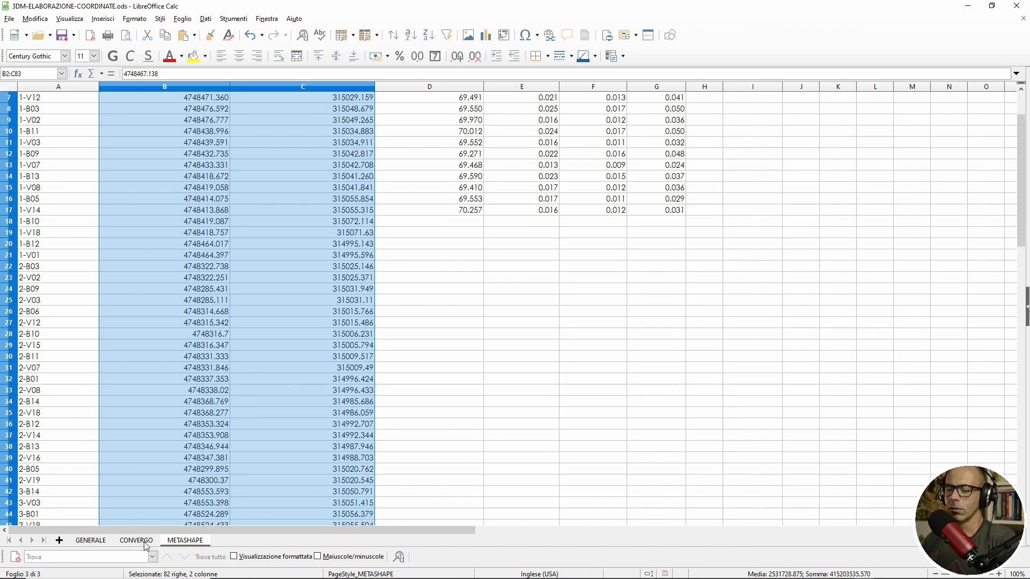
- Back on GENERALE, start selecting the Z values from AA4
{"action": "left_click", "coordinate": [85, 542]}
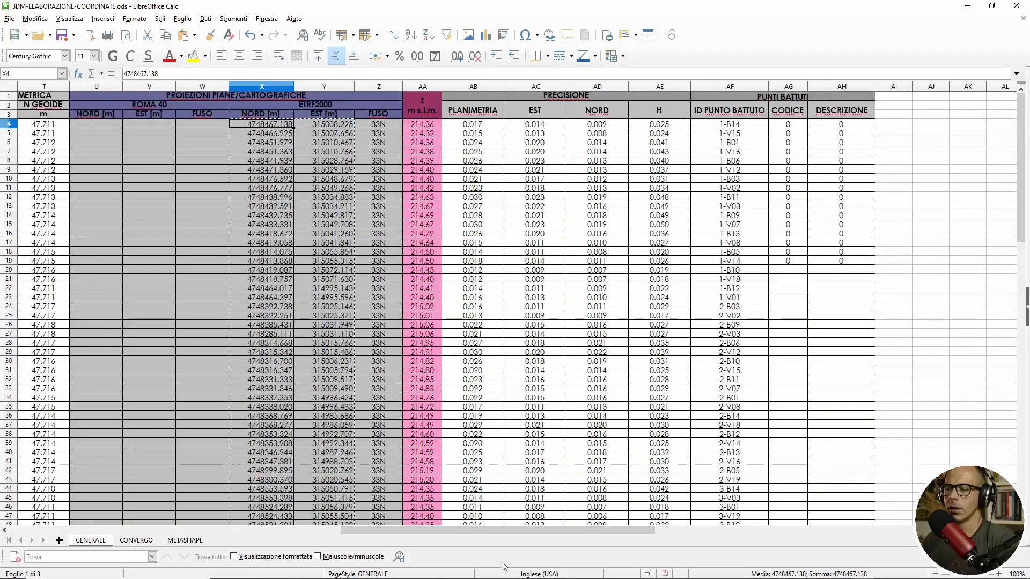
{"action": "left_click", "coordinate": [422, 124]}
{"action": "scroll", "coordinate": [450, 316], "scroll_direction": "down", "scroll_amount": 15}
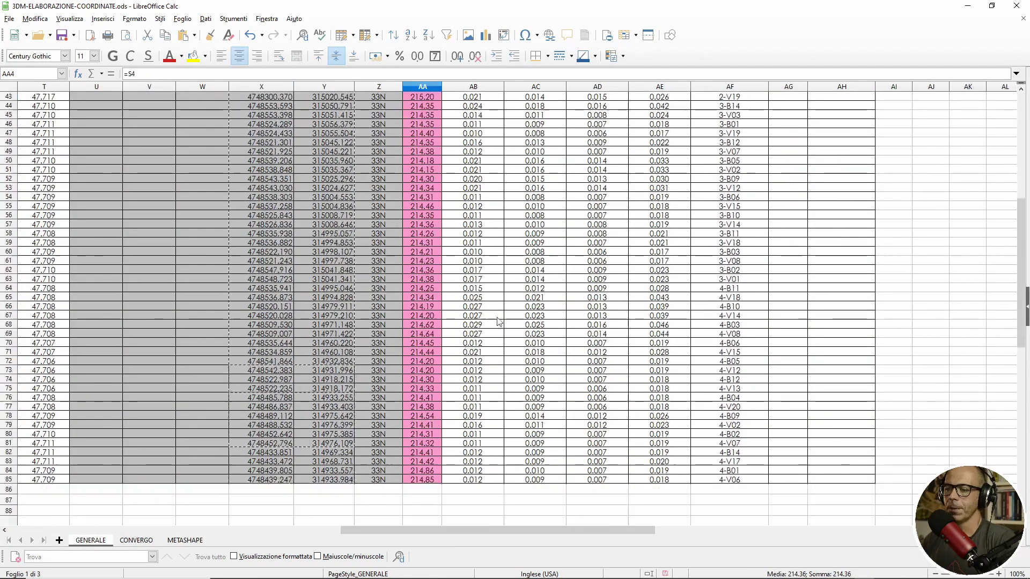
- Paste the GENERALE Z elevations (AA4:AA85) as text into METASHAPE's QUOTA column from D2, replacing the old values
{"action": "scroll", "coordinate": [450, 315], "scroll_direction": "down", "scroll_amount": 6}
{"action": "key", "text": "ctrl+shift+Down"}
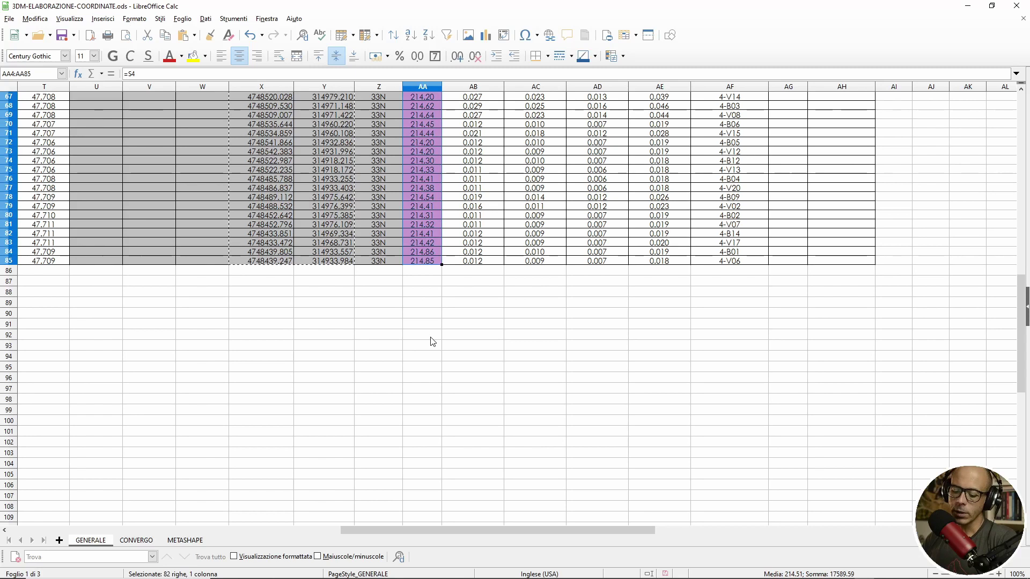
{"action": "left_click", "coordinate": [137, 540]}
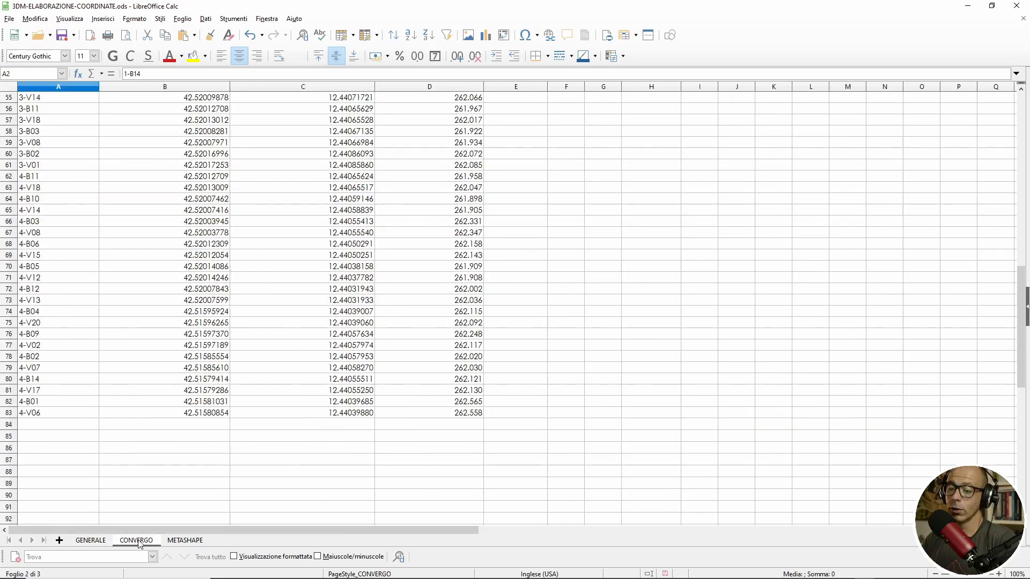
{"action": "scroll", "coordinate": [374, 276], "scroll_direction": "up", "scroll_amount": 15}
{"action": "left_click", "coordinate": [185, 540]}
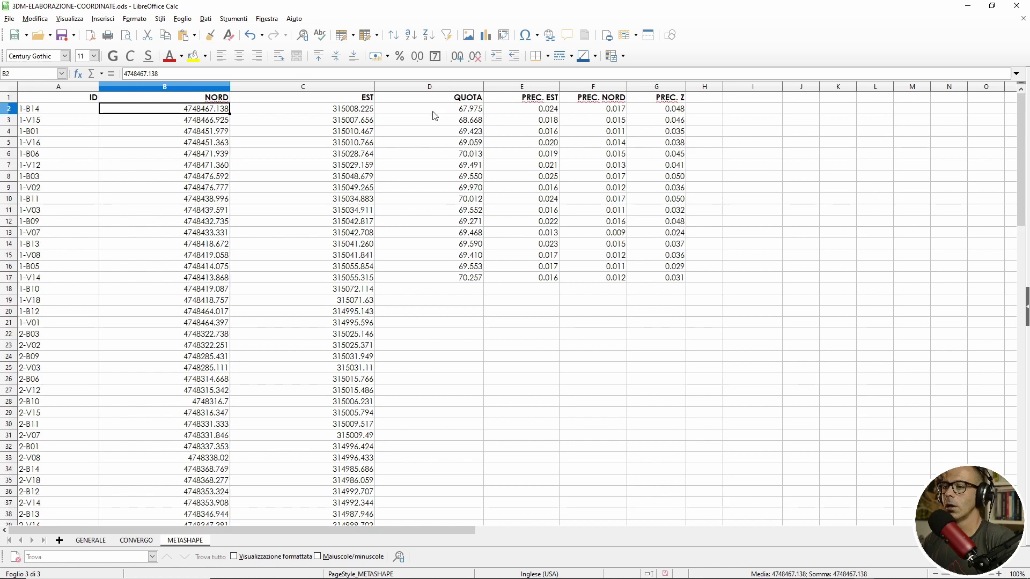
{"action": "right_click", "coordinate": [435, 110]}
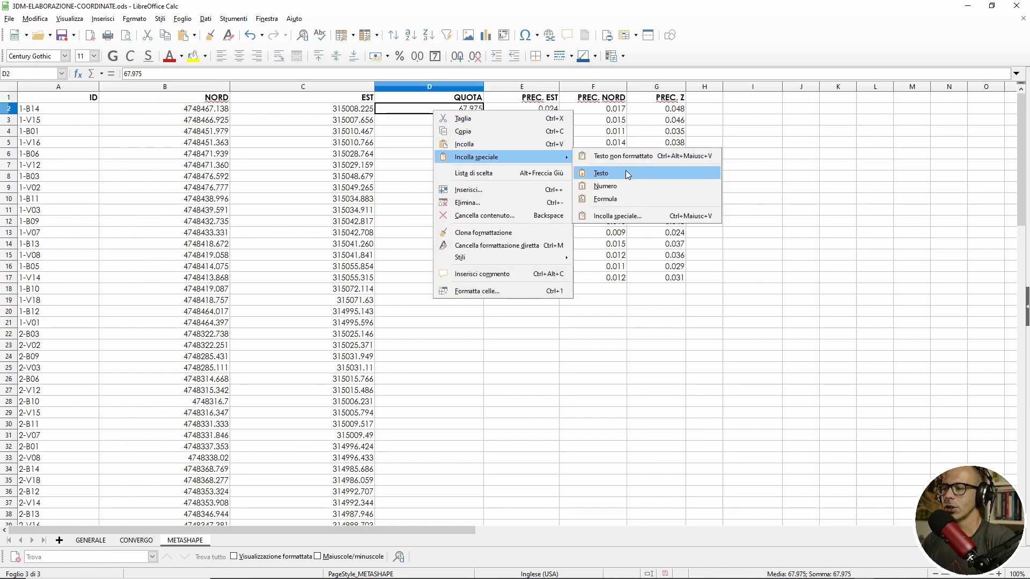
{"action": "left_click", "coordinate": [614, 175]}
{"action": "left_click", "coordinate": [534, 320]}
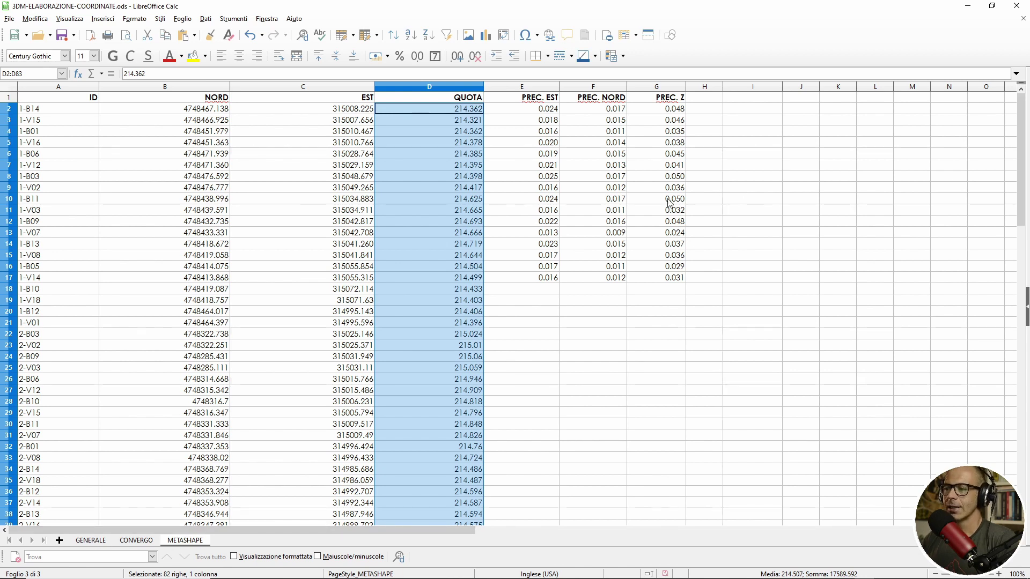
- Return to the GENERALE sheet and begin selecting the precision values at AC4
{"action": "left_click", "coordinate": [136, 540]}
{"action": "left_click", "coordinate": [93, 540]}
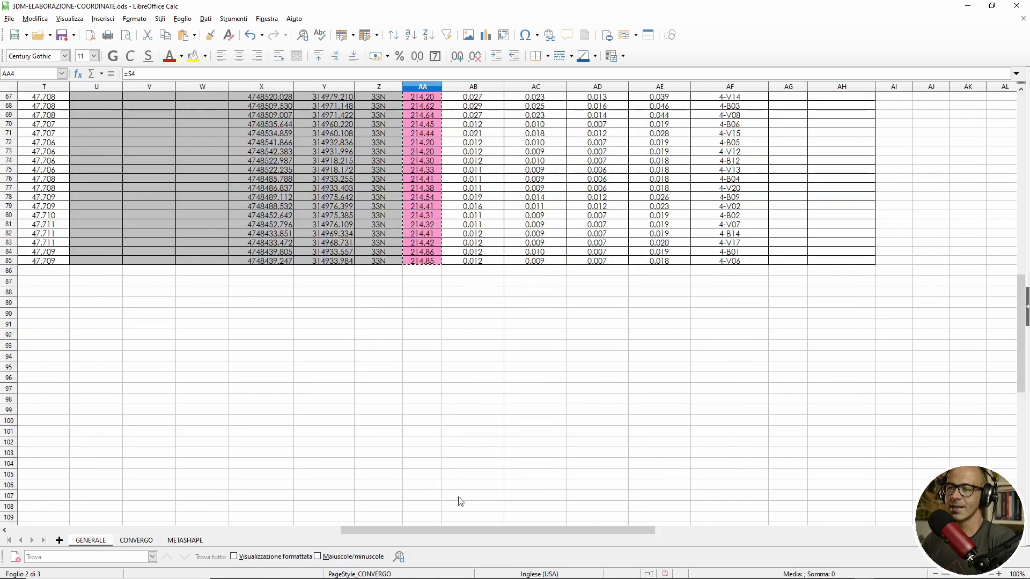
{"action": "scroll", "coordinate": [751, 362], "scroll_direction": "up", "scroll_amount": 15}
{"action": "scroll", "coordinate": [749, 361], "scroll_direction": "up", "scroll_amount": 7}
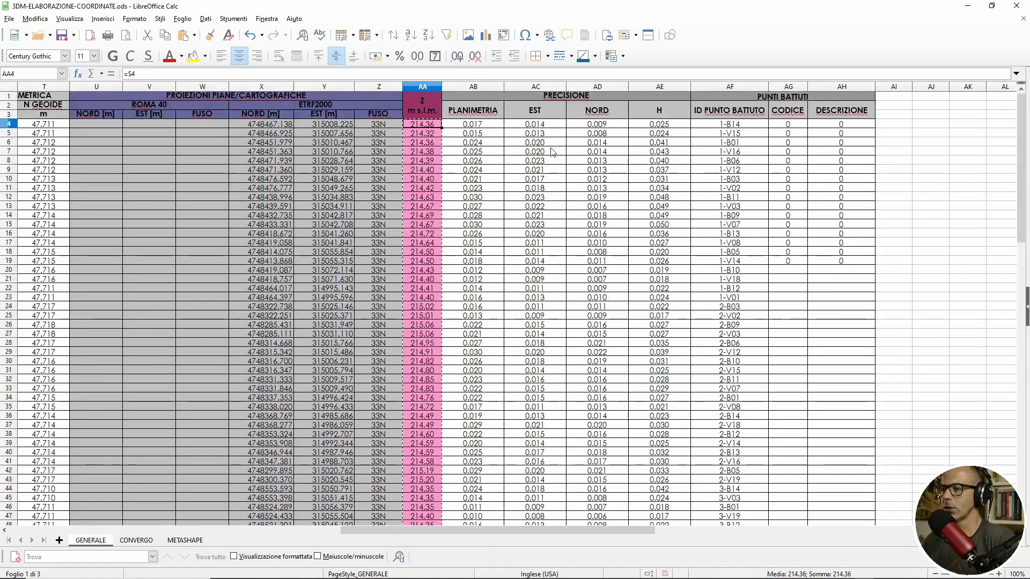
{"action": "left_click", "coordinate": [535, 126]}
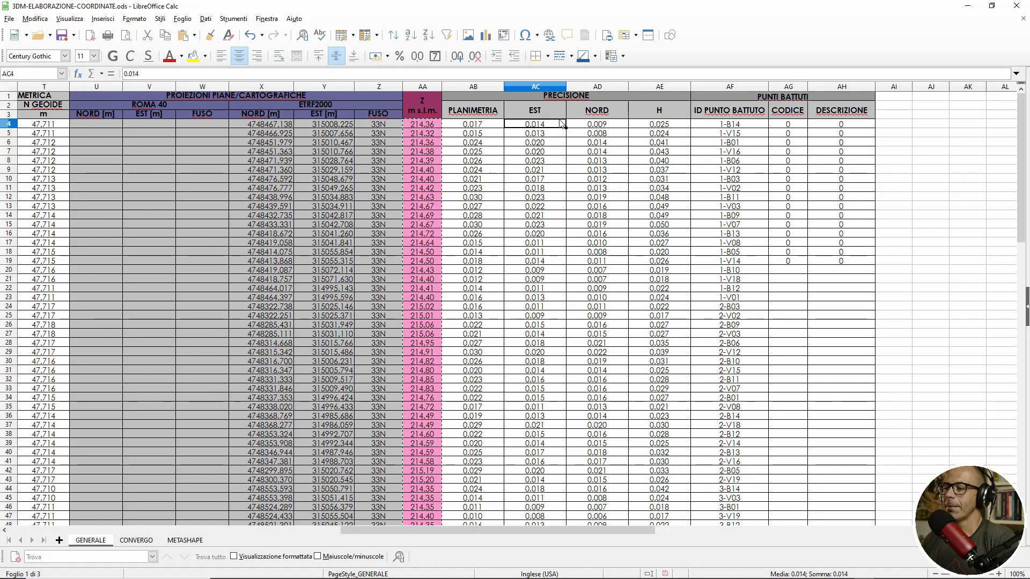
- Copy the three precision columns and paste them as numbers into METASHAPE's PREC. EST, PREC. NORD and PREC. Z columns
{"action": "scroll", "coordinate": [680, 214], "scroll_direction": "down", "scroll_amount": 9}
{"action": "scroll", "coordinate": [681, 295], "scroll_direction": "down", "scroll_amount": 12}
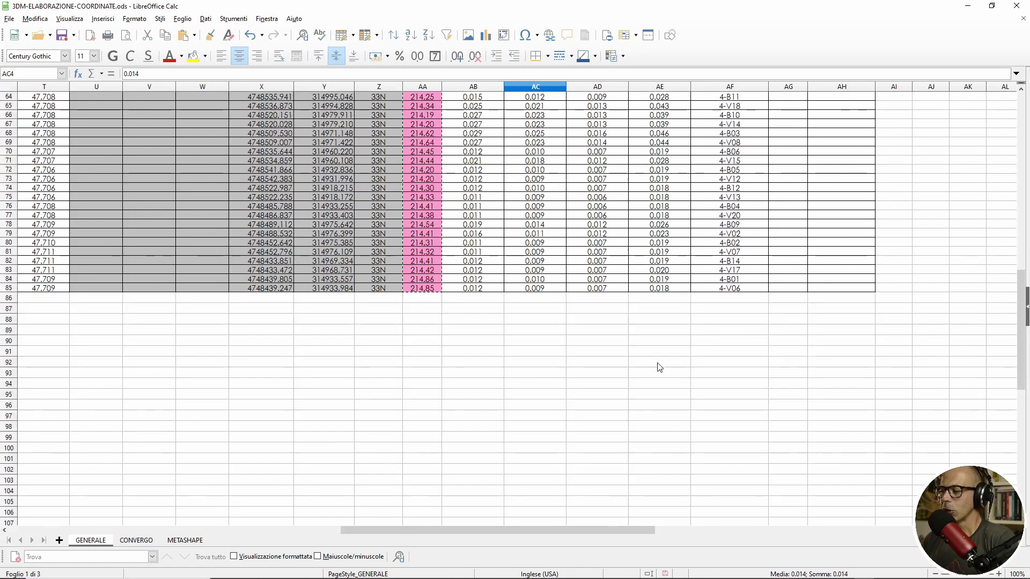
{"action": "left_click", "coordinate": [680, 291], "text": "shift"}
{"action": "key", "text": "ctrl+c"}
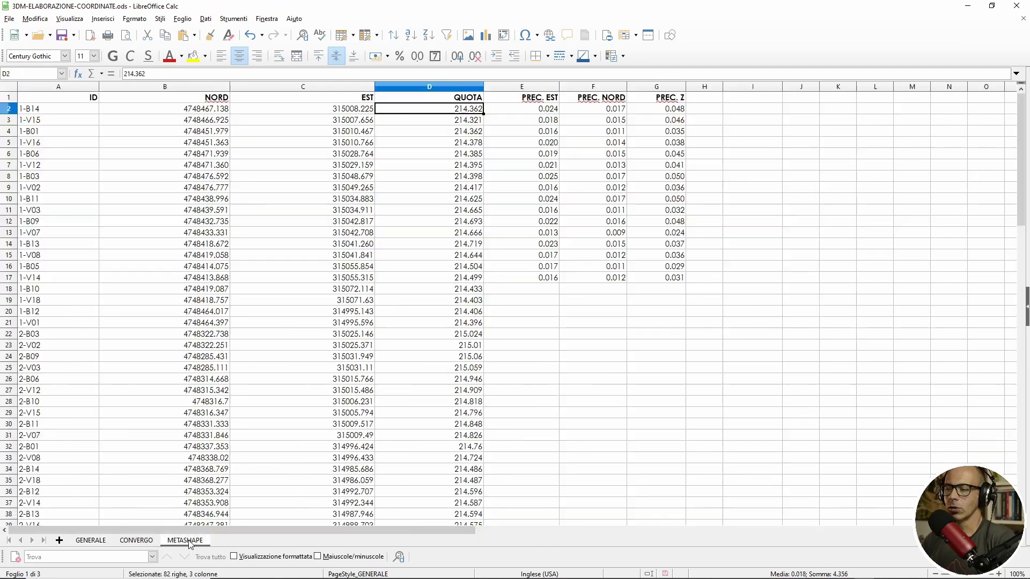
{"action": "left_click", "coordinate": [185, 540]}
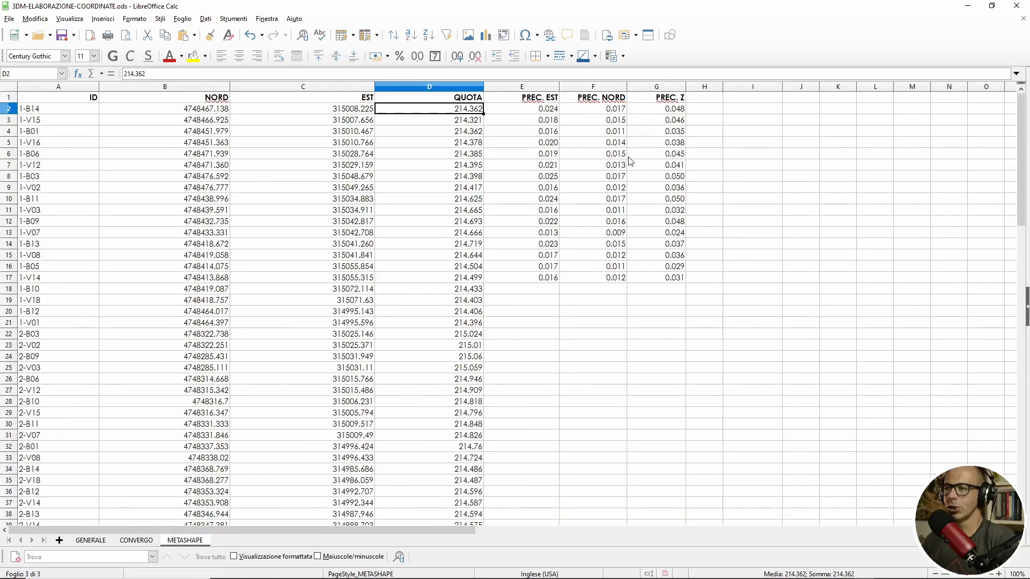
{"action": "right_click", "coordinate": [527, 113]}
{"action": "mouse_move", "coordinate": [572, 153]}
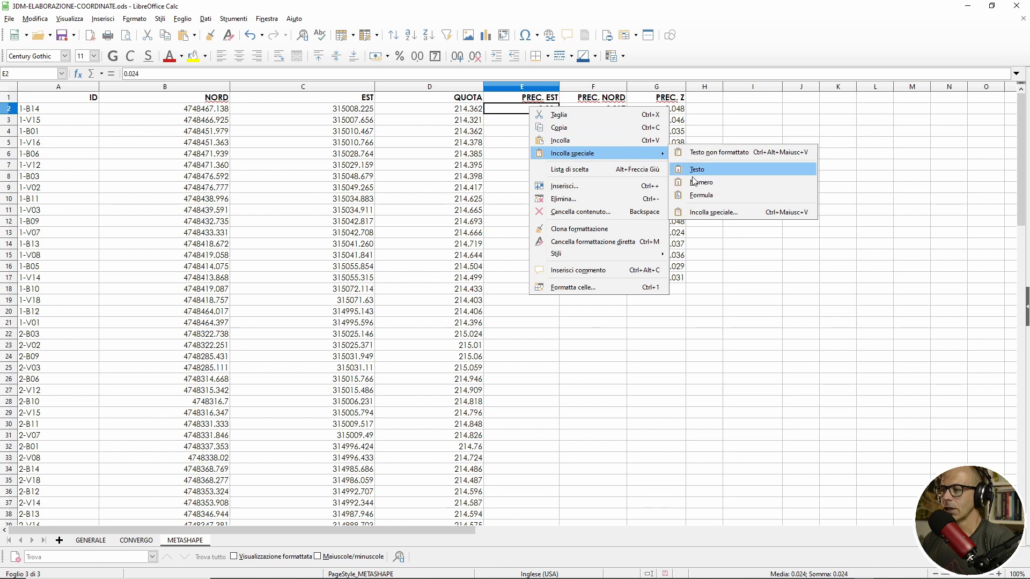
{"action": "left_click", "coordinate": [701, 182]}
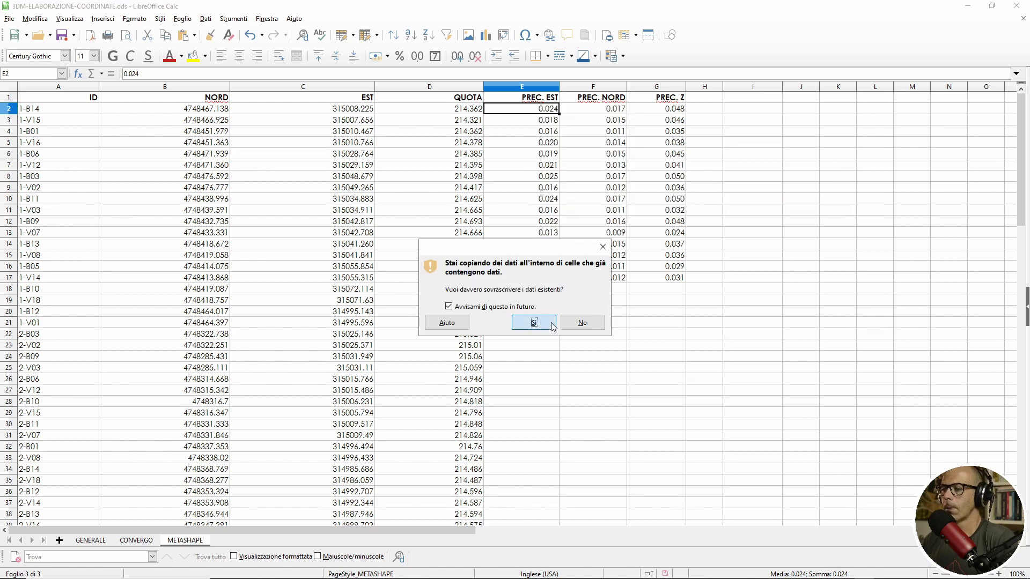
{"action": "left_click", "coordinate": [534, 323]}
- Format all coordinates and precisions in B2:G83 to three decimal places
{"action": "scroll", "coordinate": [647, 335], "scroll_direction": "down", "scroll_amount": 10}
{"action": "scroll", "coordinate": [647, 339], "scroll_direction": "down", "scroll_amount": 7}
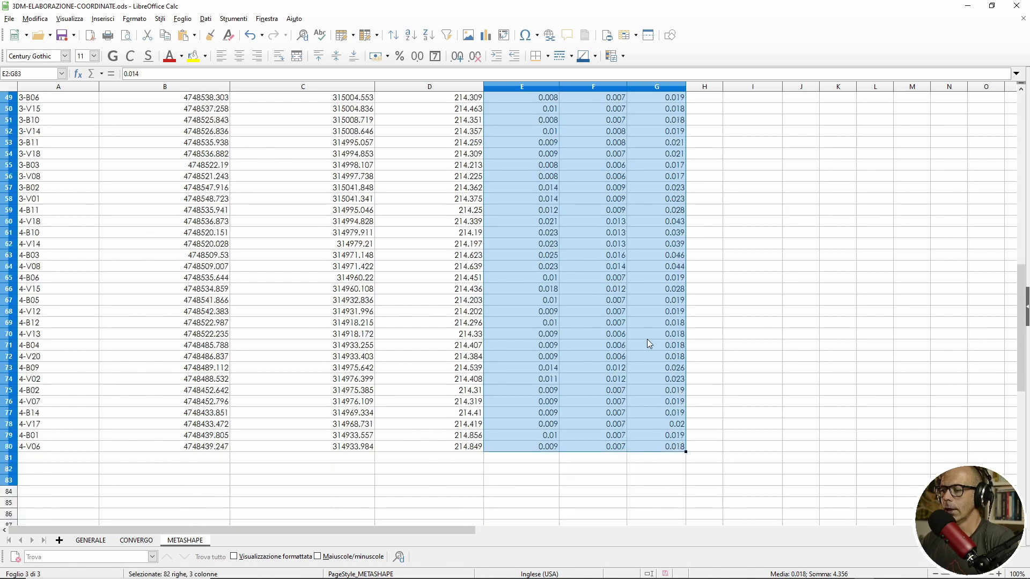
{"action": "scroll", "coordinate": [646, 339], "scroll_direction": "down", "scroll_amount": 4}
{"action": "left_click", "coordinate": [432, 314]}
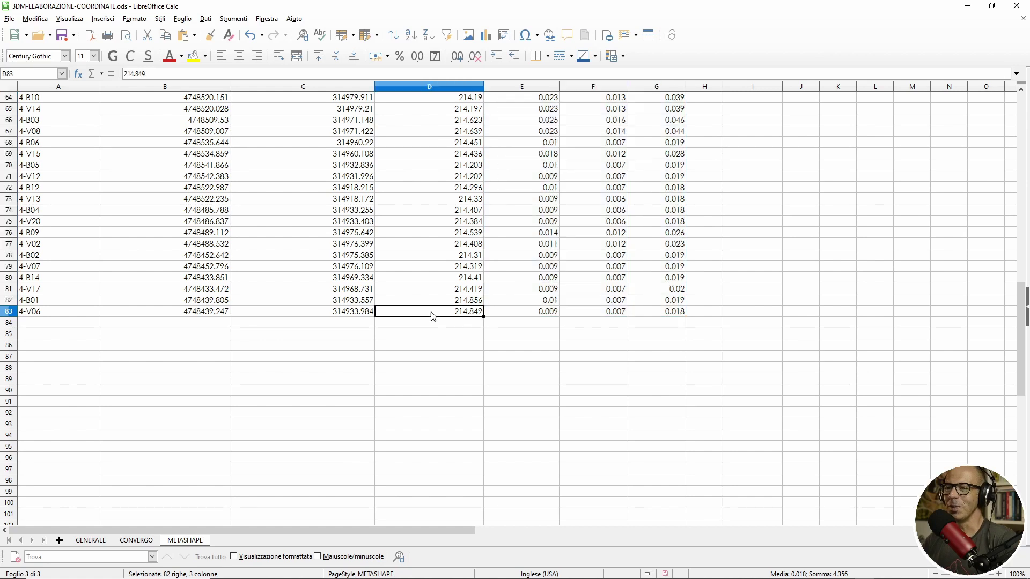
{"action": "left_click", "coordinate": [652, 312]}
{"action": "scroll", "coordinate": [219, 128], "scroll_direction": "up", "scroll_amount": 20}
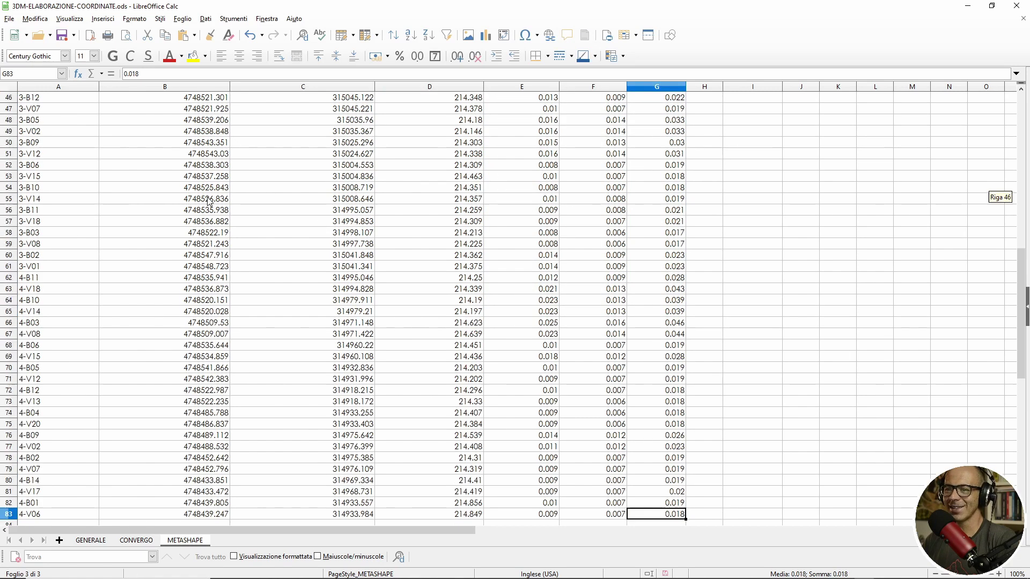
{"action": "scroll", "coordinate": [219, 129], "scroll_direction": "up", "scroll_amount": 1}
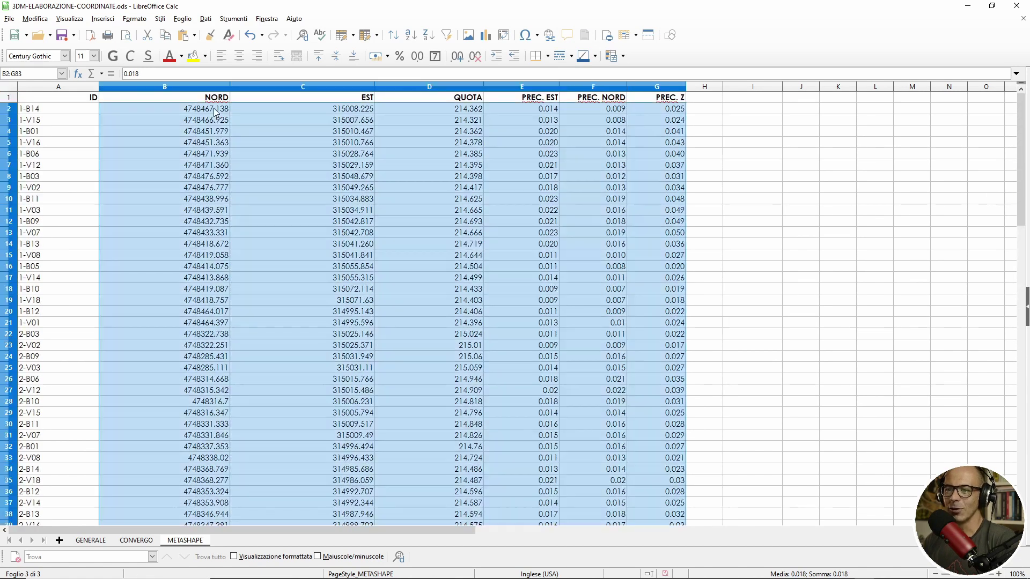
{"action": "left_click", "coordinate": [217, 109], "text": "shift"}
{"action": "left_click", "coordinate": [457, 56]}
{"action": "left_click", "coordinate": [475, 56]}
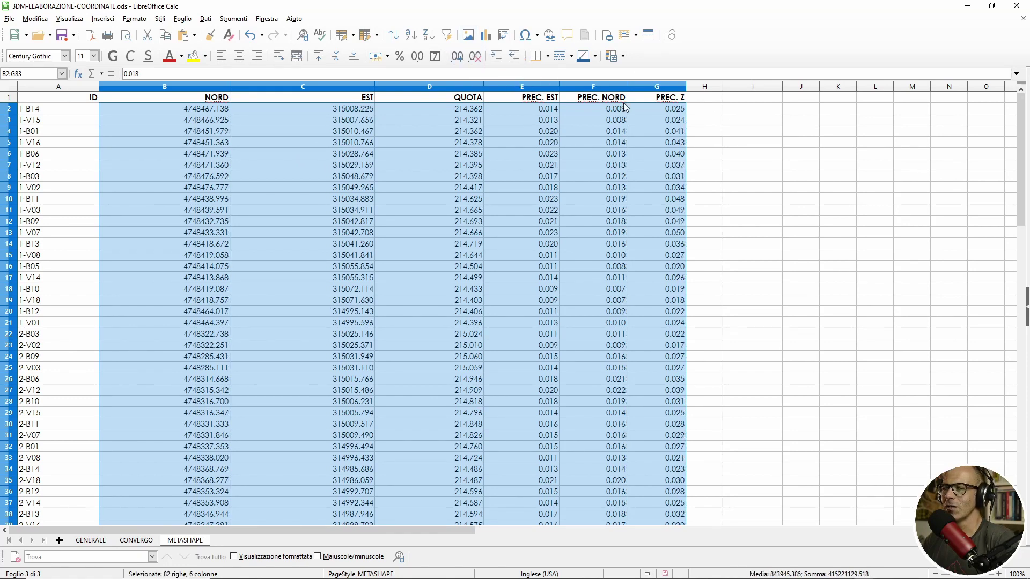
{"action": "left_click", "coordinate": [726, 191]}
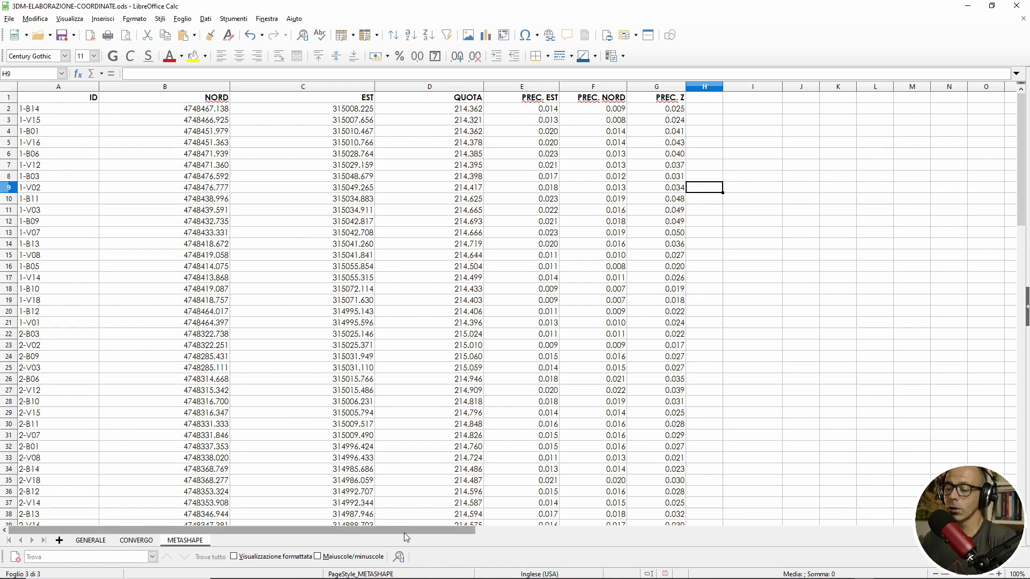
{"action": "left_click", "coordinate": [33, 110]}
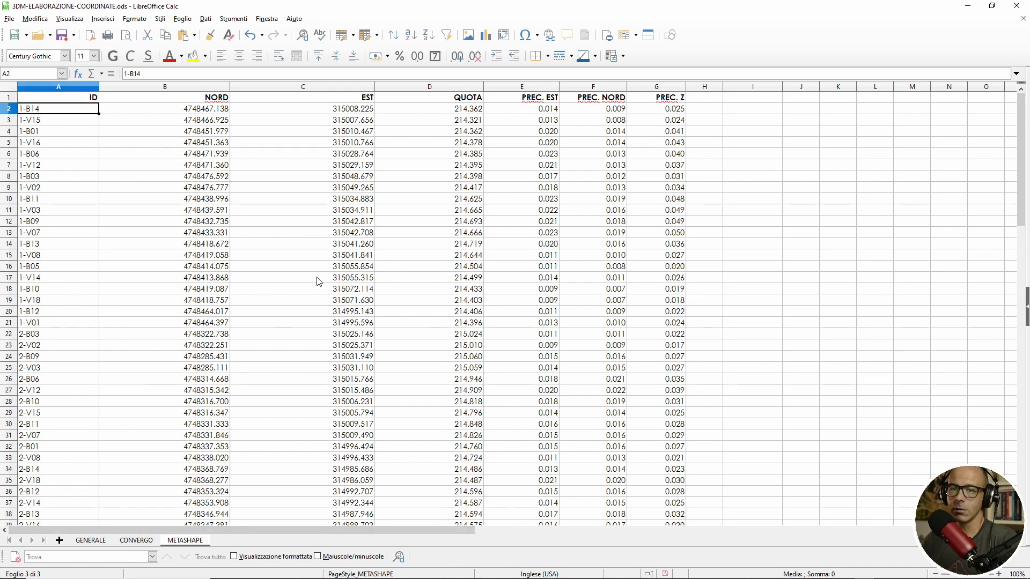
- Copy the marker table A2:G83 and paste it into a new blank Notepad++ file
{"action": "scroll", "coordinate": [429, 391], "scroll_direction": "down", "scroll_amount": 5}
{"action": "scroll", "coordinate": [536, 429], "scroll_direction": "down", "scroll_amount": 6}
{"action": "scroll", "coordinate": [674, 474], "scroll_direction": "down", "scroll_amount": 5}
{"action": "left_click", "coordinate": [675, 479], "text": "shift"}
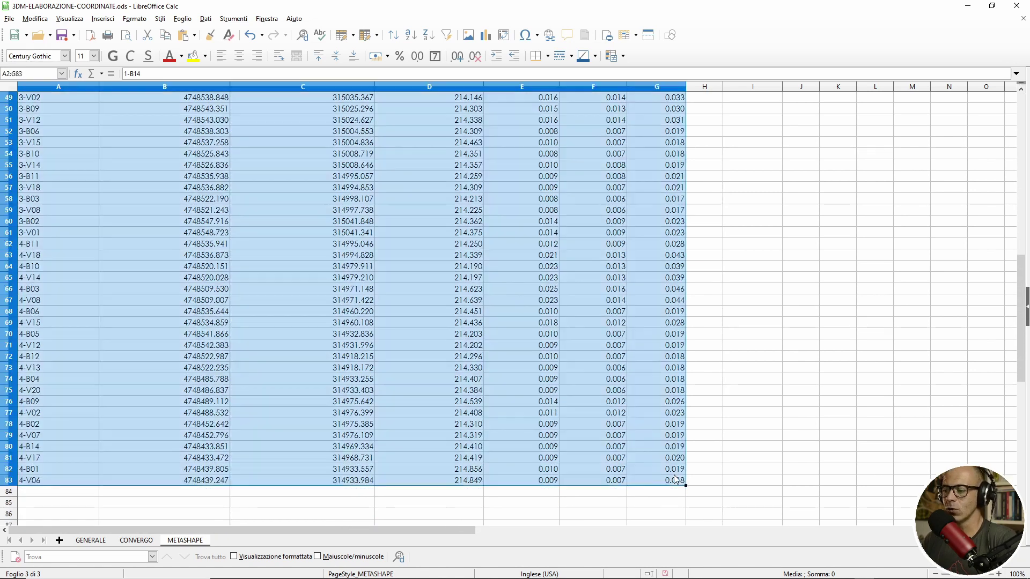
{"action": "key", "text": "ctrl+c"}
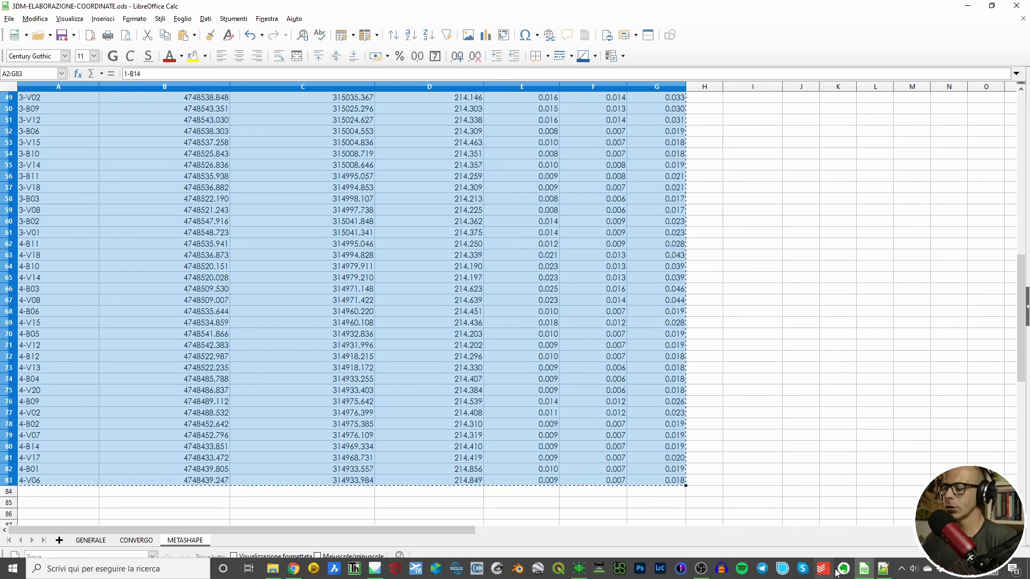
{"action": "left_click", "coordinate": [884, 570]}
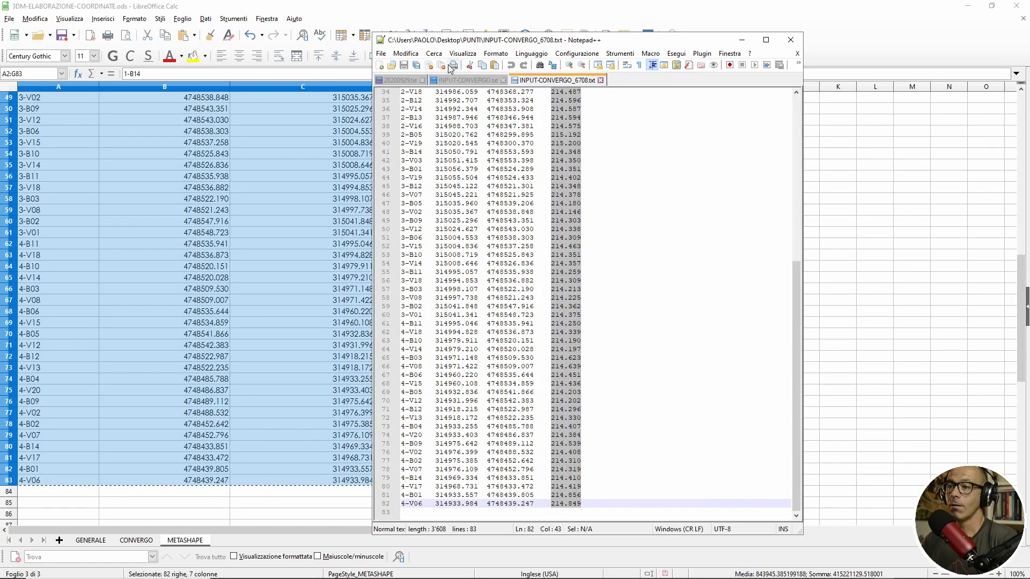
{"action": "left_click", "coordinate": [382, 65]}
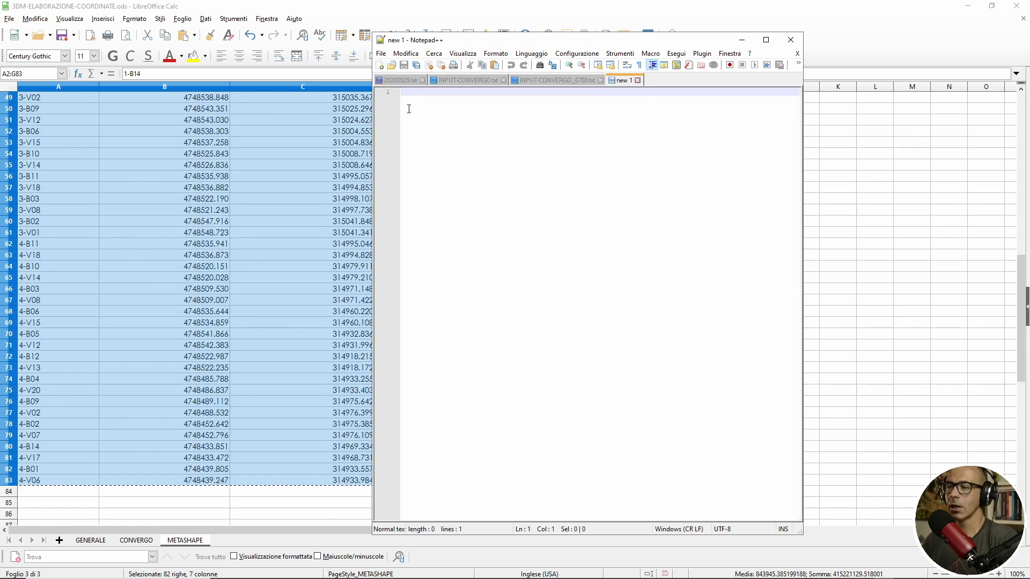
{"action": "key", "text": "ctrl+v"}
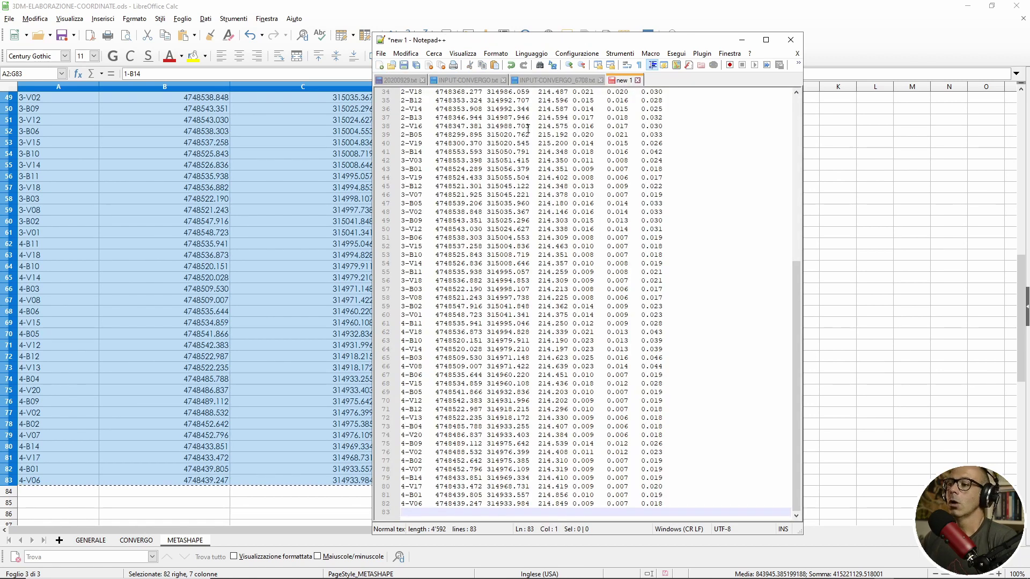
- Save the file as MARKER-SFM.txt in the PUNTI folder
{"action": "scroll", "coordinate": [540, 113], "scroll_direction": "up", "scroll_amount": 10}
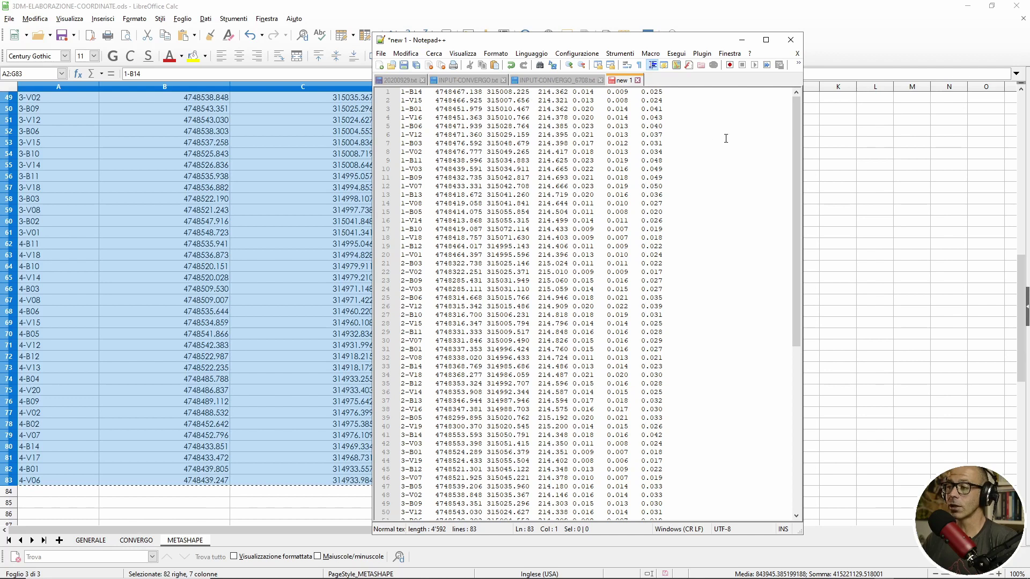
{"action": "left_click", "coordinate": [380, 53]}
{"action": "left_click", "coordinate": [425, 148]}
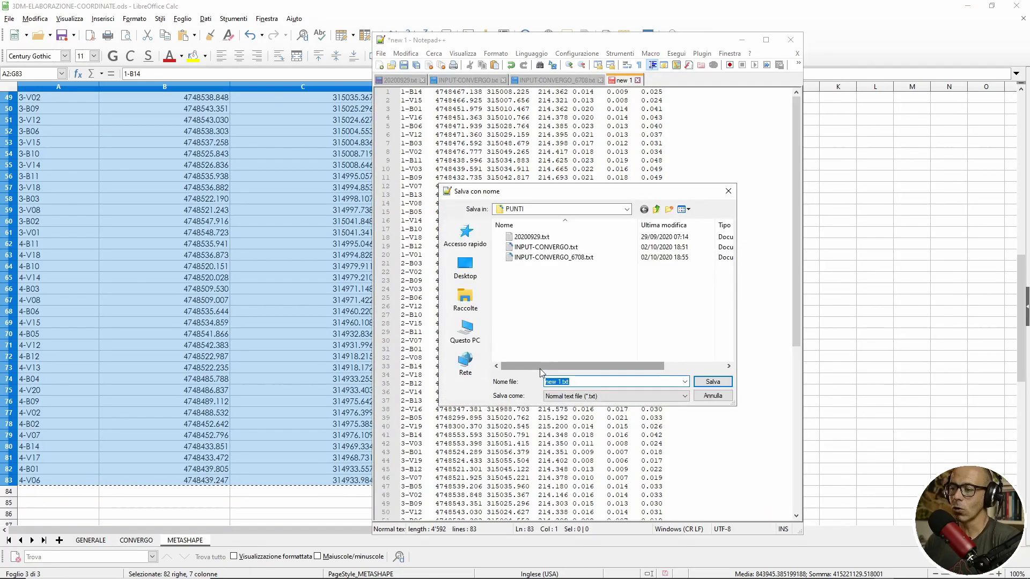
{"action": "type", "text": "MARKER"}
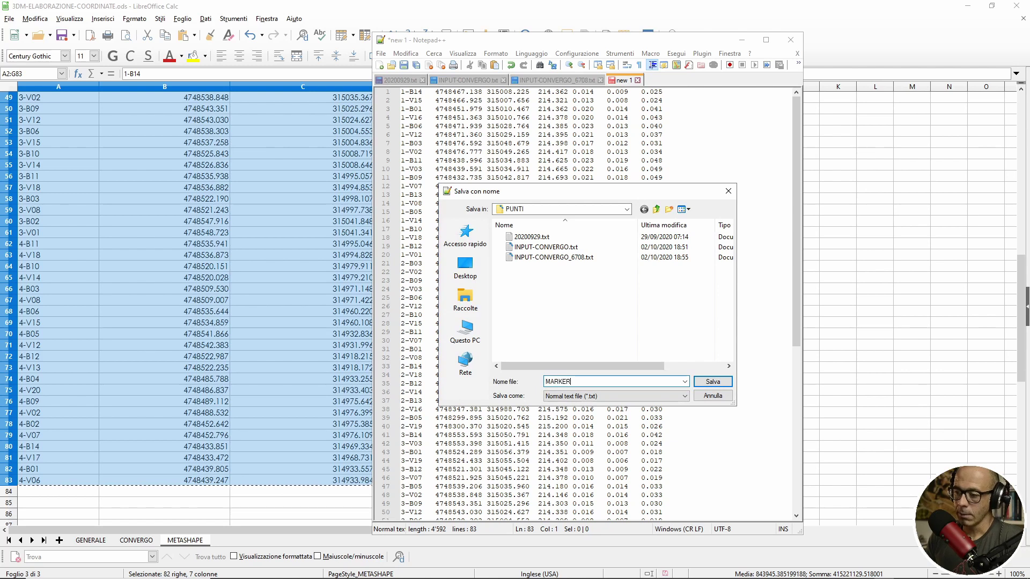
{"action": "type", "text": "-SFM"}
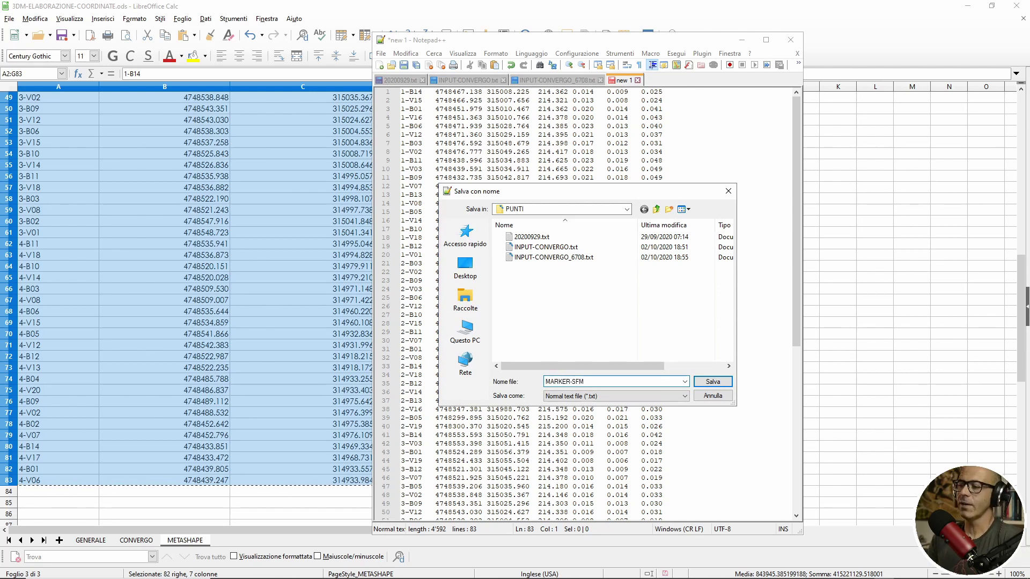
{"action": "left_click", "coordinate": [712, 381]}
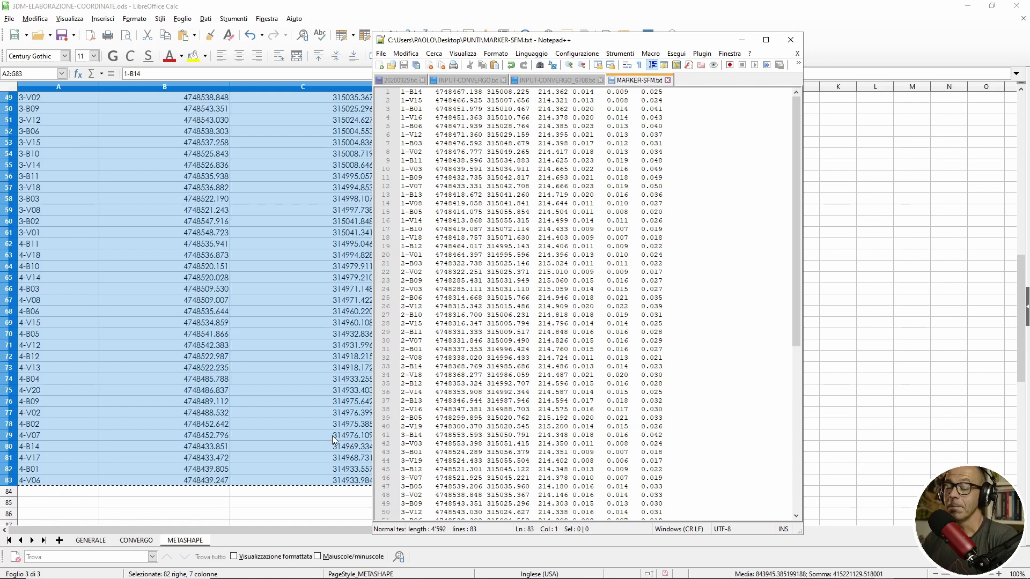
- Orbit the point cloud in Metashape and show the Reference pane listing chunk 1's cameras and markers
{"action": "left_click", "coordinate": [374, 570]}
{"action": "scroll", "coordinate": [555, 303], "scroll_direction": "up", "scroll_amount": 1}
{"action": "scroll", "coordinate": [555, 303], "scroll_direction": "up", "scroll_amount": 1}
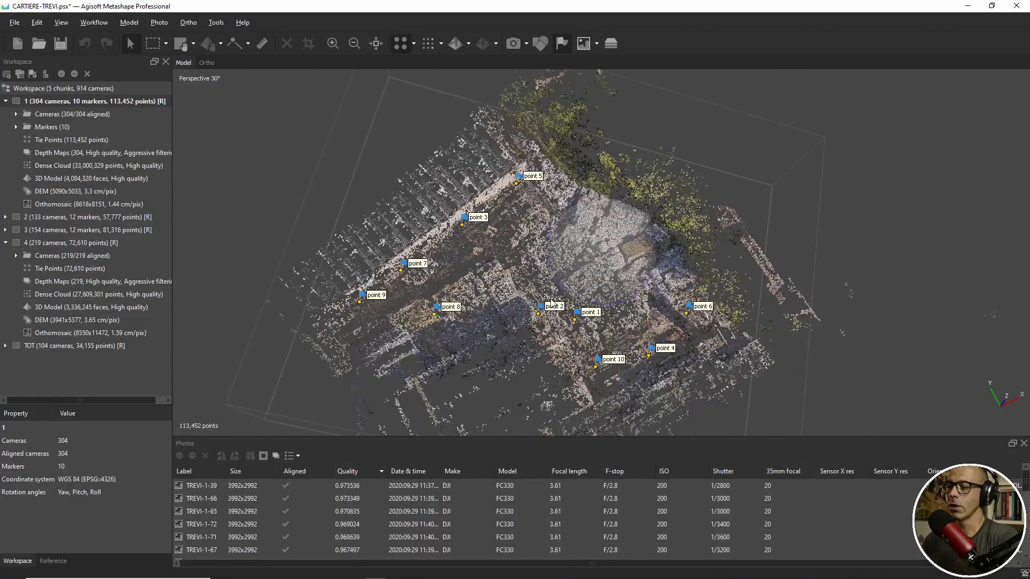
{"action": "scroll", "coordinate": [554, 303], "scroll_direction": "up", "scroll_amount": 1}
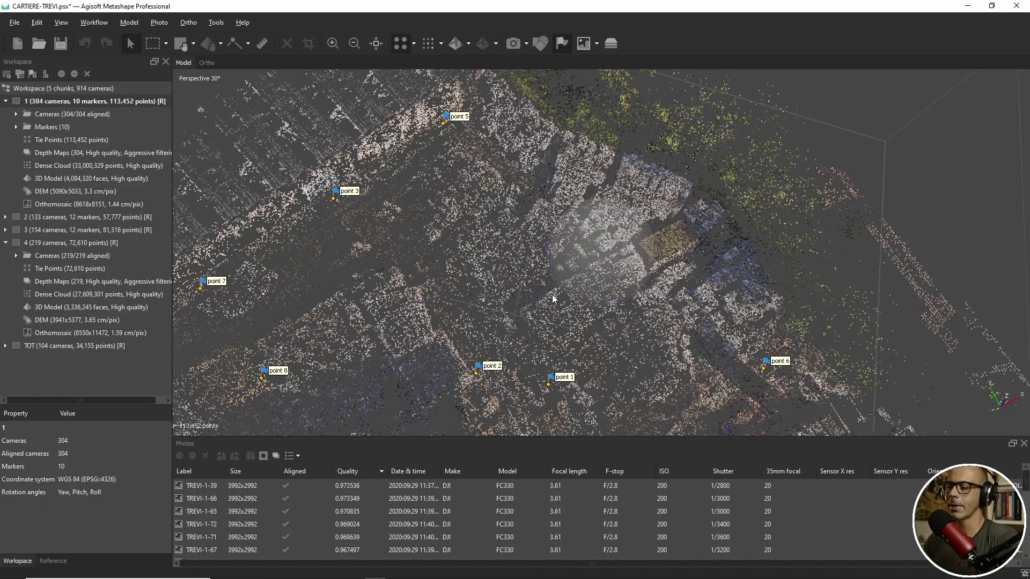
{"action": "scroll", "coordinate": [605, 281], "scroll_direction": "down", "scroll_amount": 1}
{"action": "scroll", "coordinate": [609, 276], "scroll_direction": "down", "scroll_amount": 1}
{"action": "left_click_drag", "start_coordinate": [610, 276], "coordinate": [424, 287]}
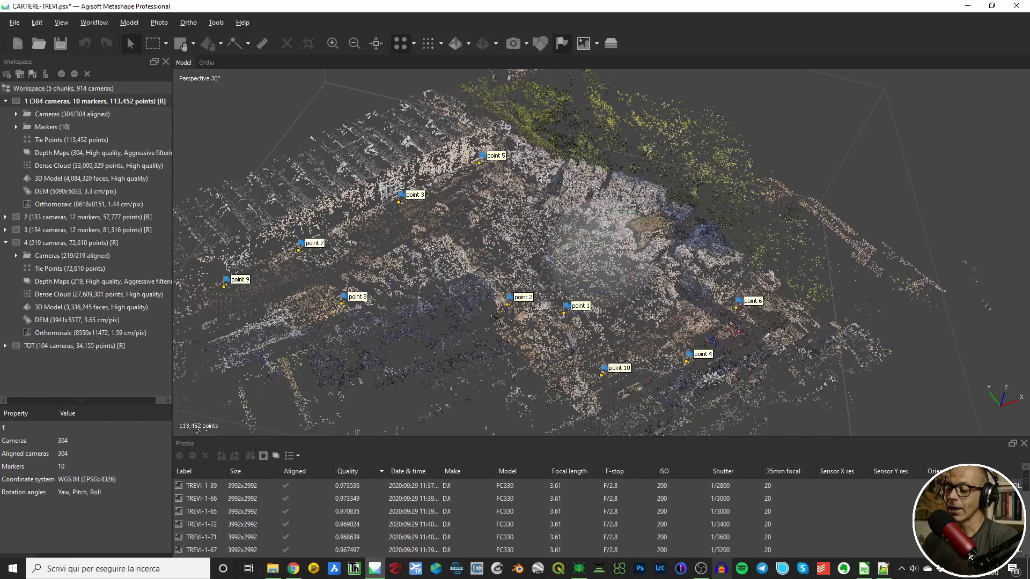
{"action": "mouse_move", "coordinate": [863, 568]}
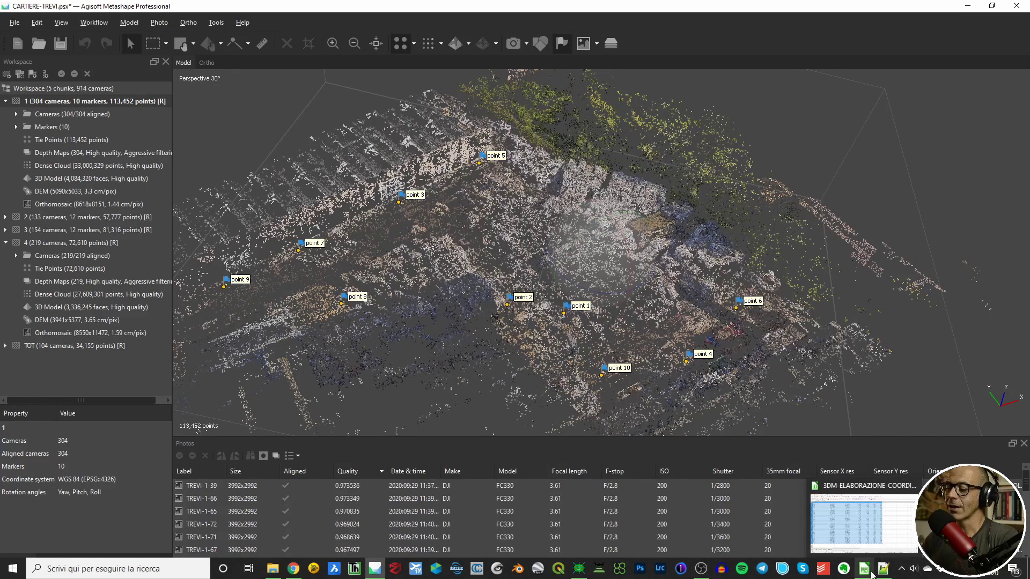
{"action": "left_click", "coordinate": [867, 571]}
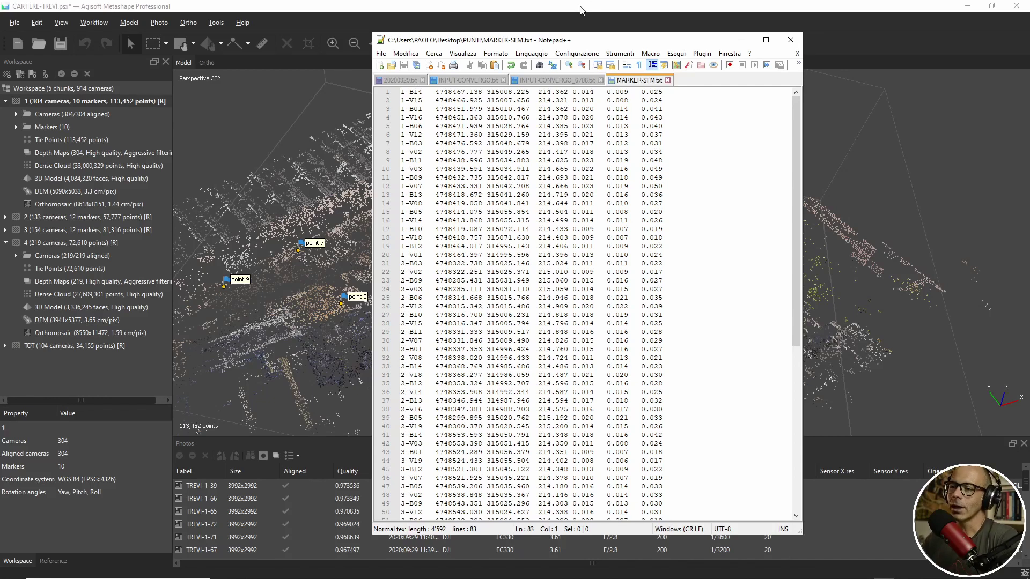
{"action": "left_click", "coordinate": [581, 9]}
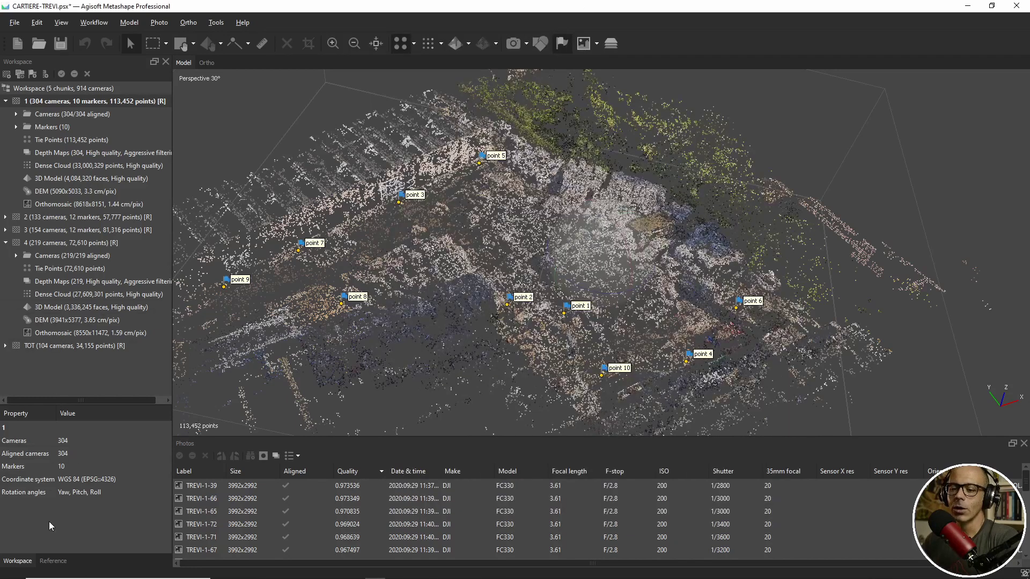
{"action": "left_click", "coordinate": [53, 560]}
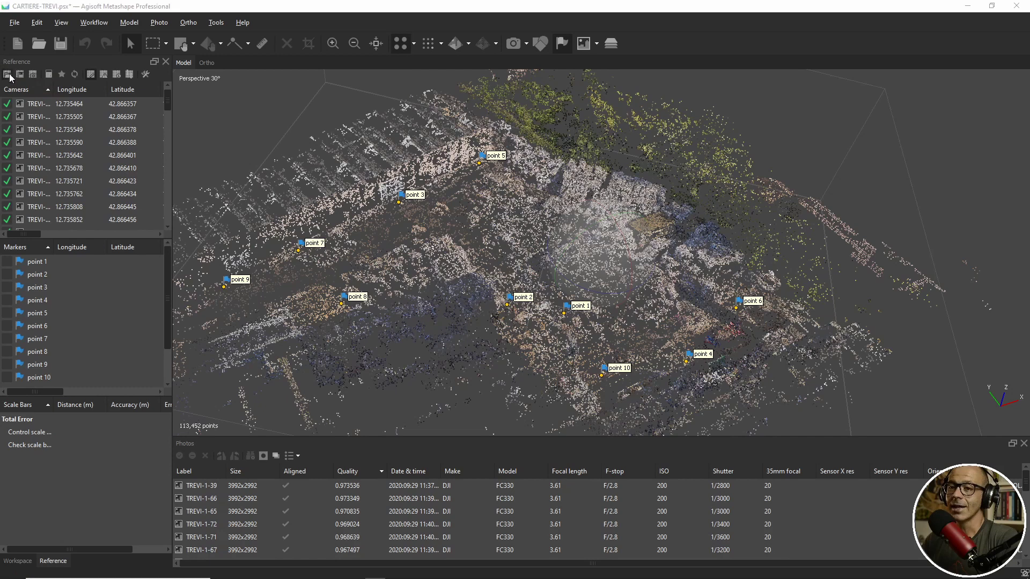
{"action": "left_click", "coordinate": [8, 75]}
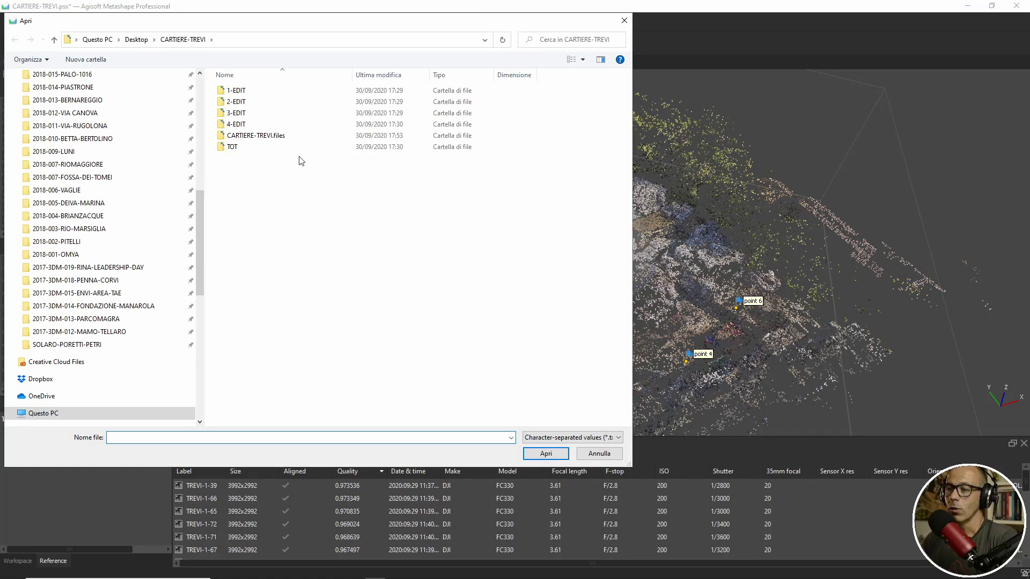
{"action": "left_click", "coordinate": [136, 39]}
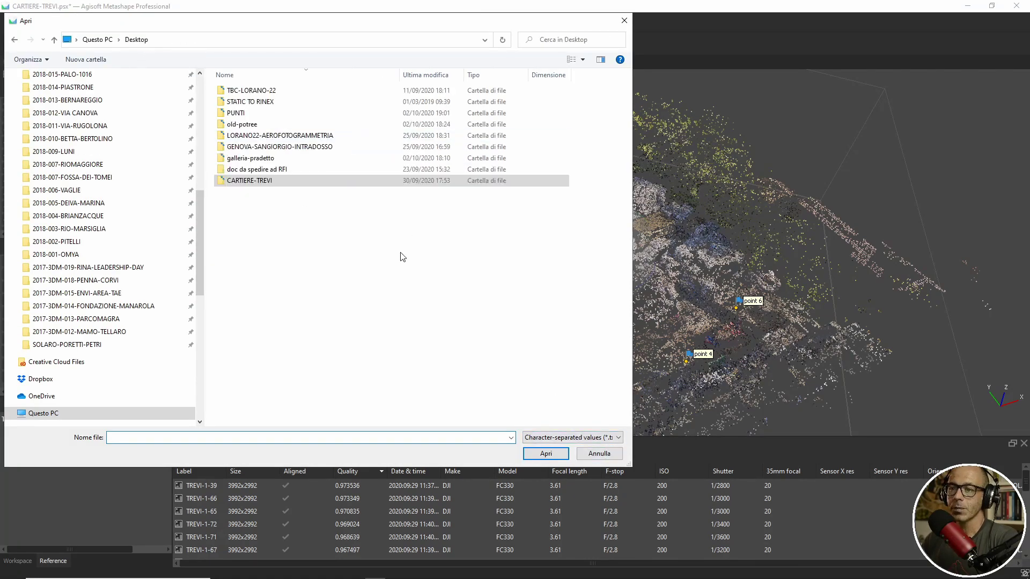
{"action": "double_click", "coordinate": [236, 113]}
{"action": "left_click", "coordinate": [262, 125]}
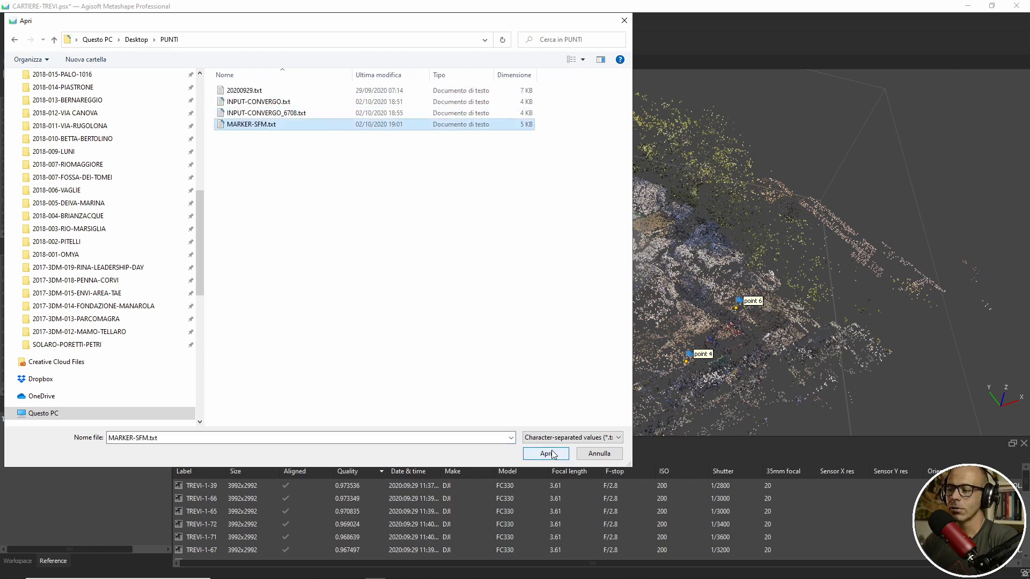
{"action": "left_click", "coordinate": [552, 453]}
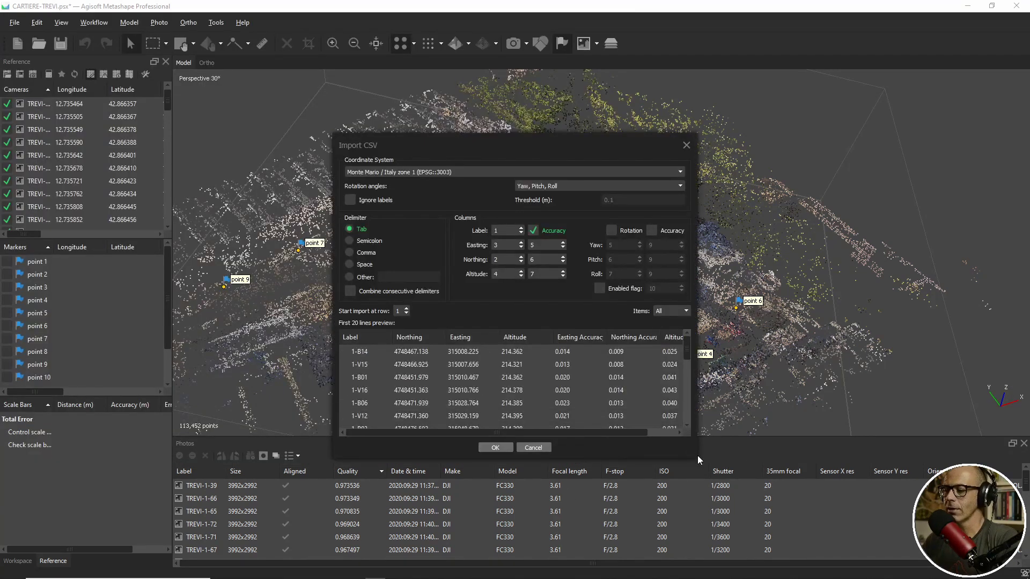
{"action": "left_click_drag", "start_coordinate": [696, 457], "coordinate": [788, 490]}
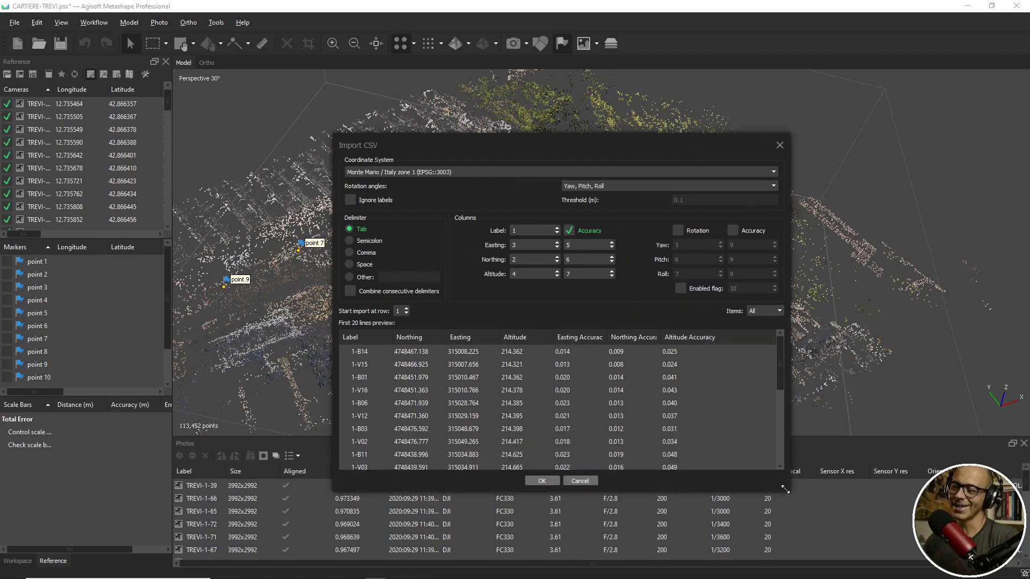
{"action": "left_click_drag", "start_coordinate": [577, 146], "coordinate": [503, 123]}
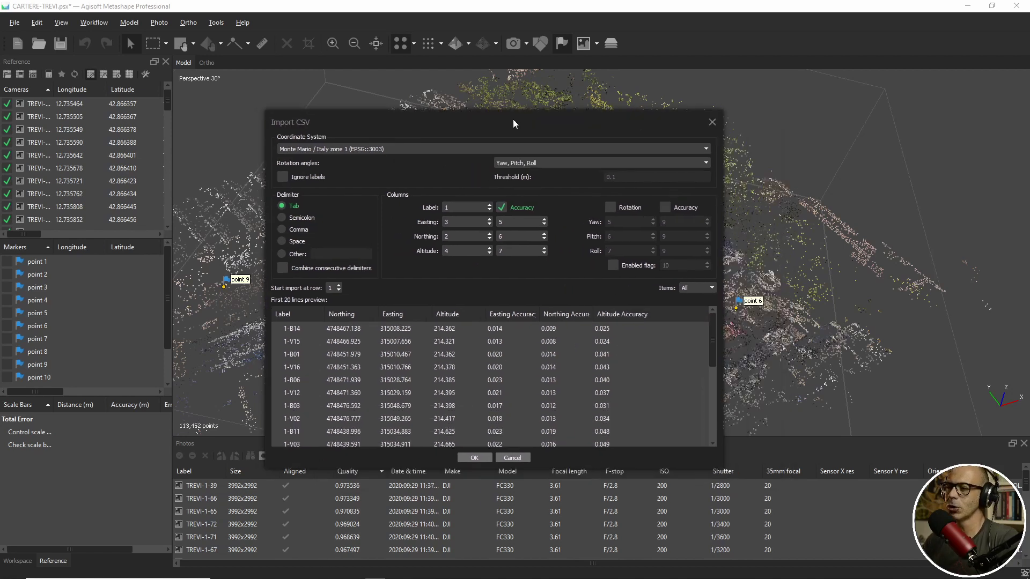
{"action": "left_click", "coordinate": [622, 149]}
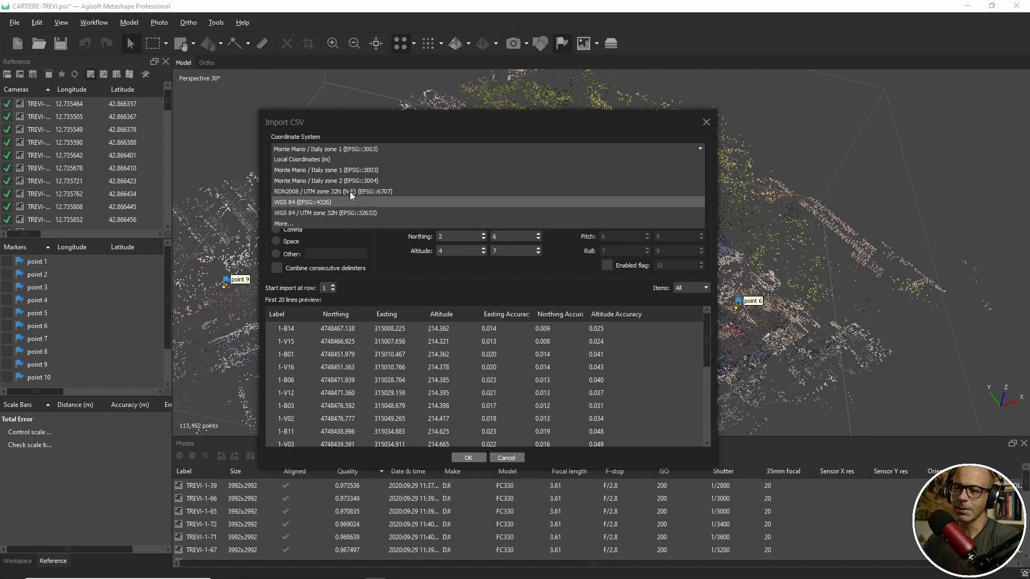
{"action": "left_click", "coordinate": [394, 120]}
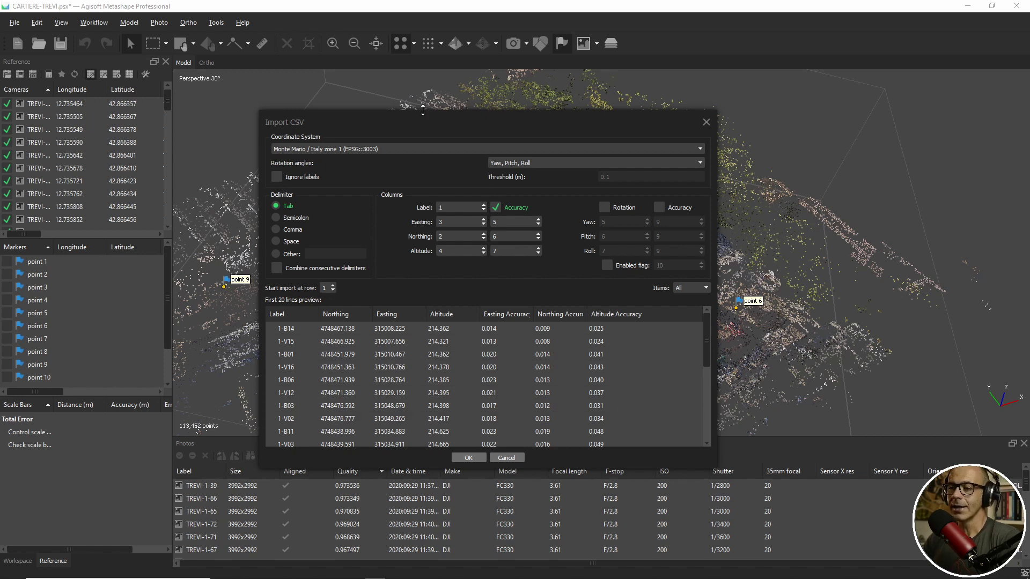
{"action": "left_click_drag", "start_coordinate": [425, 120], "coordinate": [387, 100]}
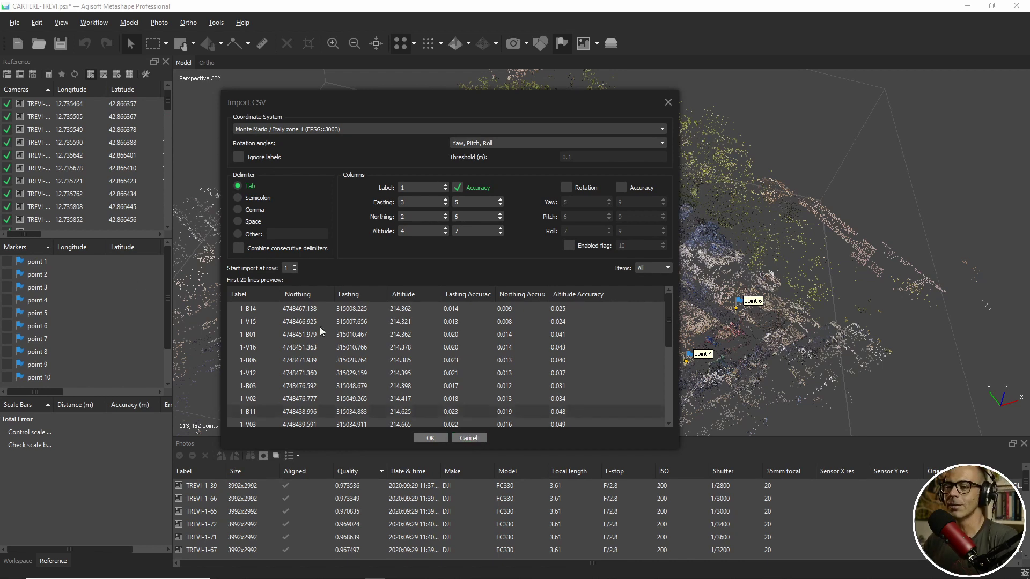
{"action": "left_click", "coordinate": [457, 439]}
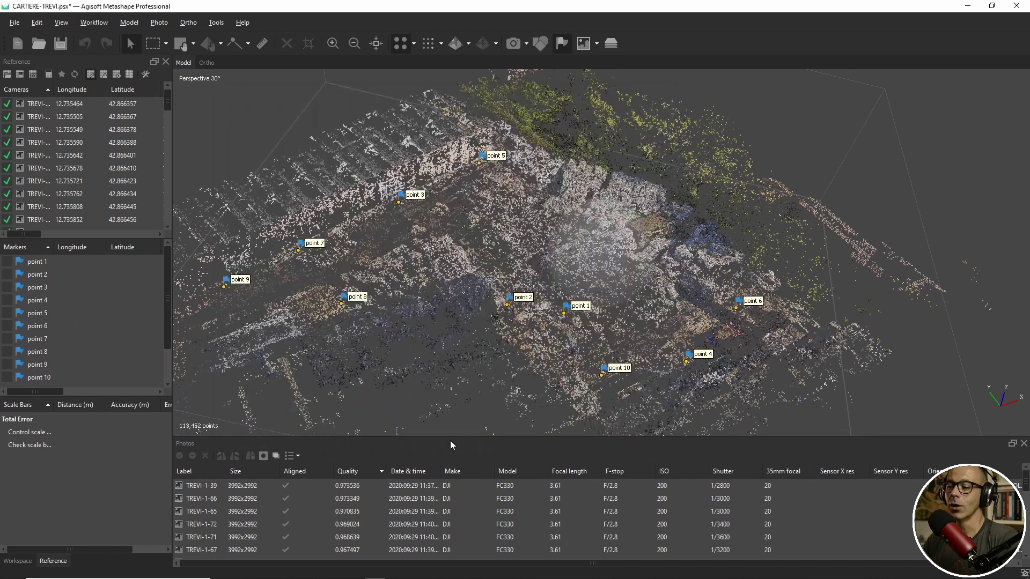
{"action": "left_click", "coordinate": [968, 6]}
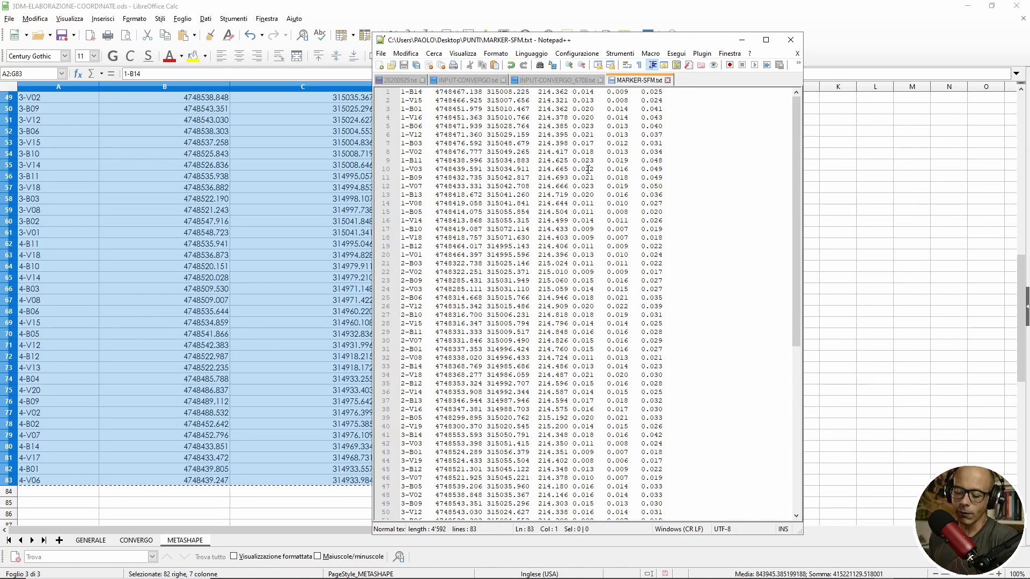
- Enter 3 with the MARKER-SFM.txt marker file showing in Notepad++
{"action": "type", "text": "3"}
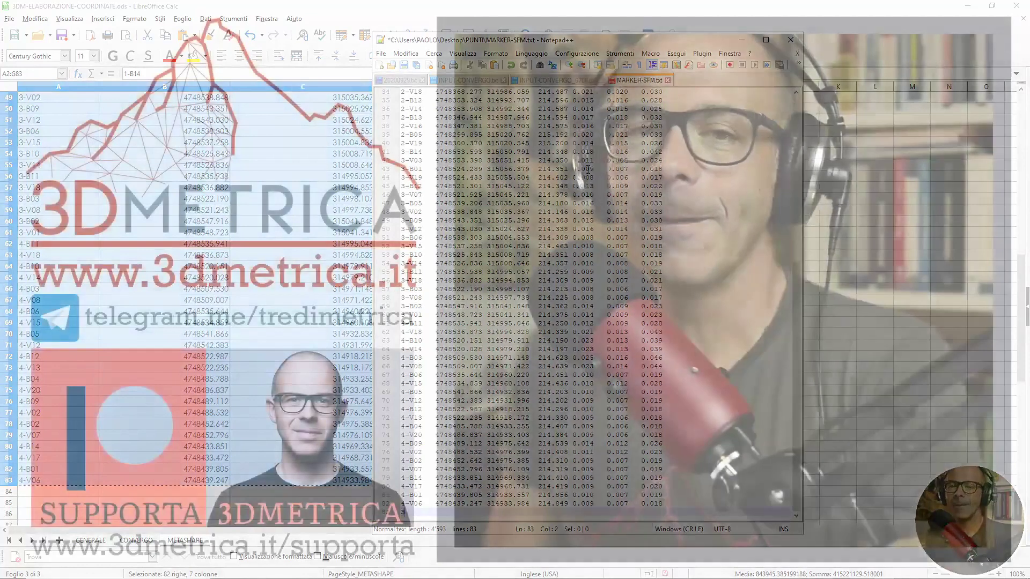